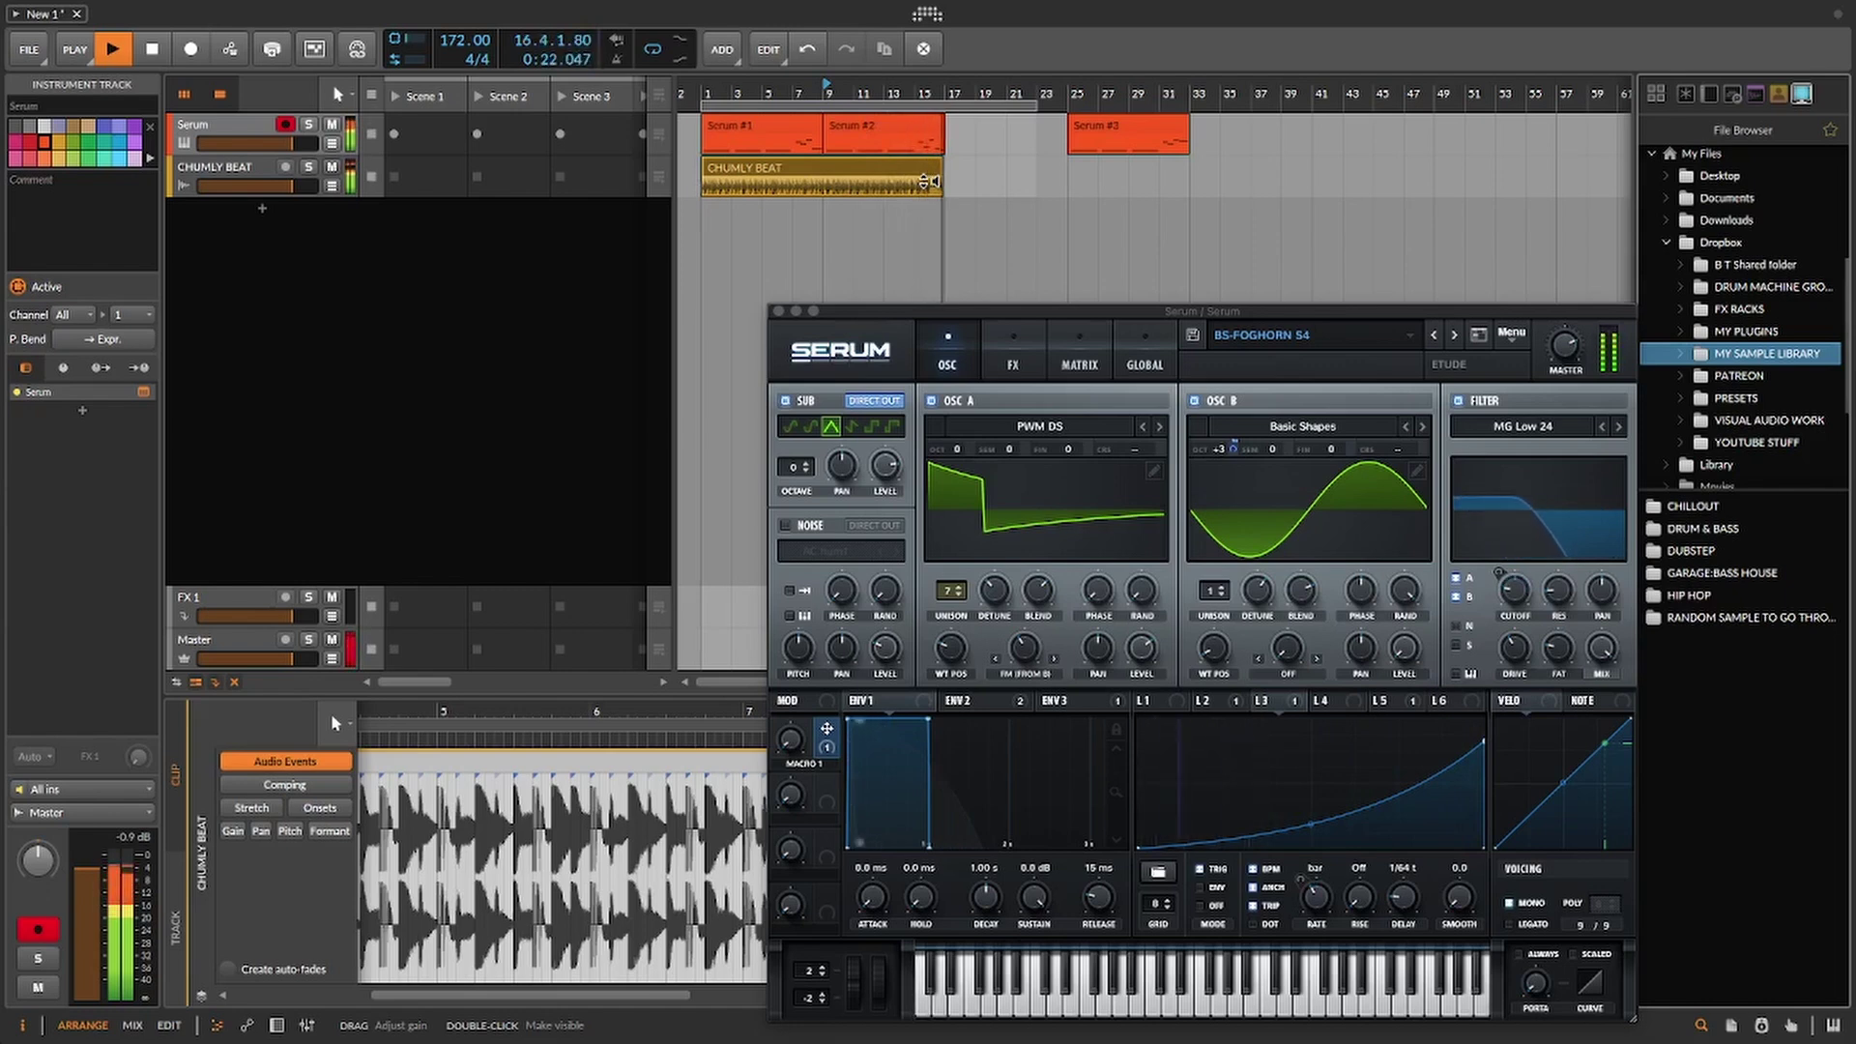
Step: Stop playback and load the analog PWM DS wavetable into oscillator A
key("space")
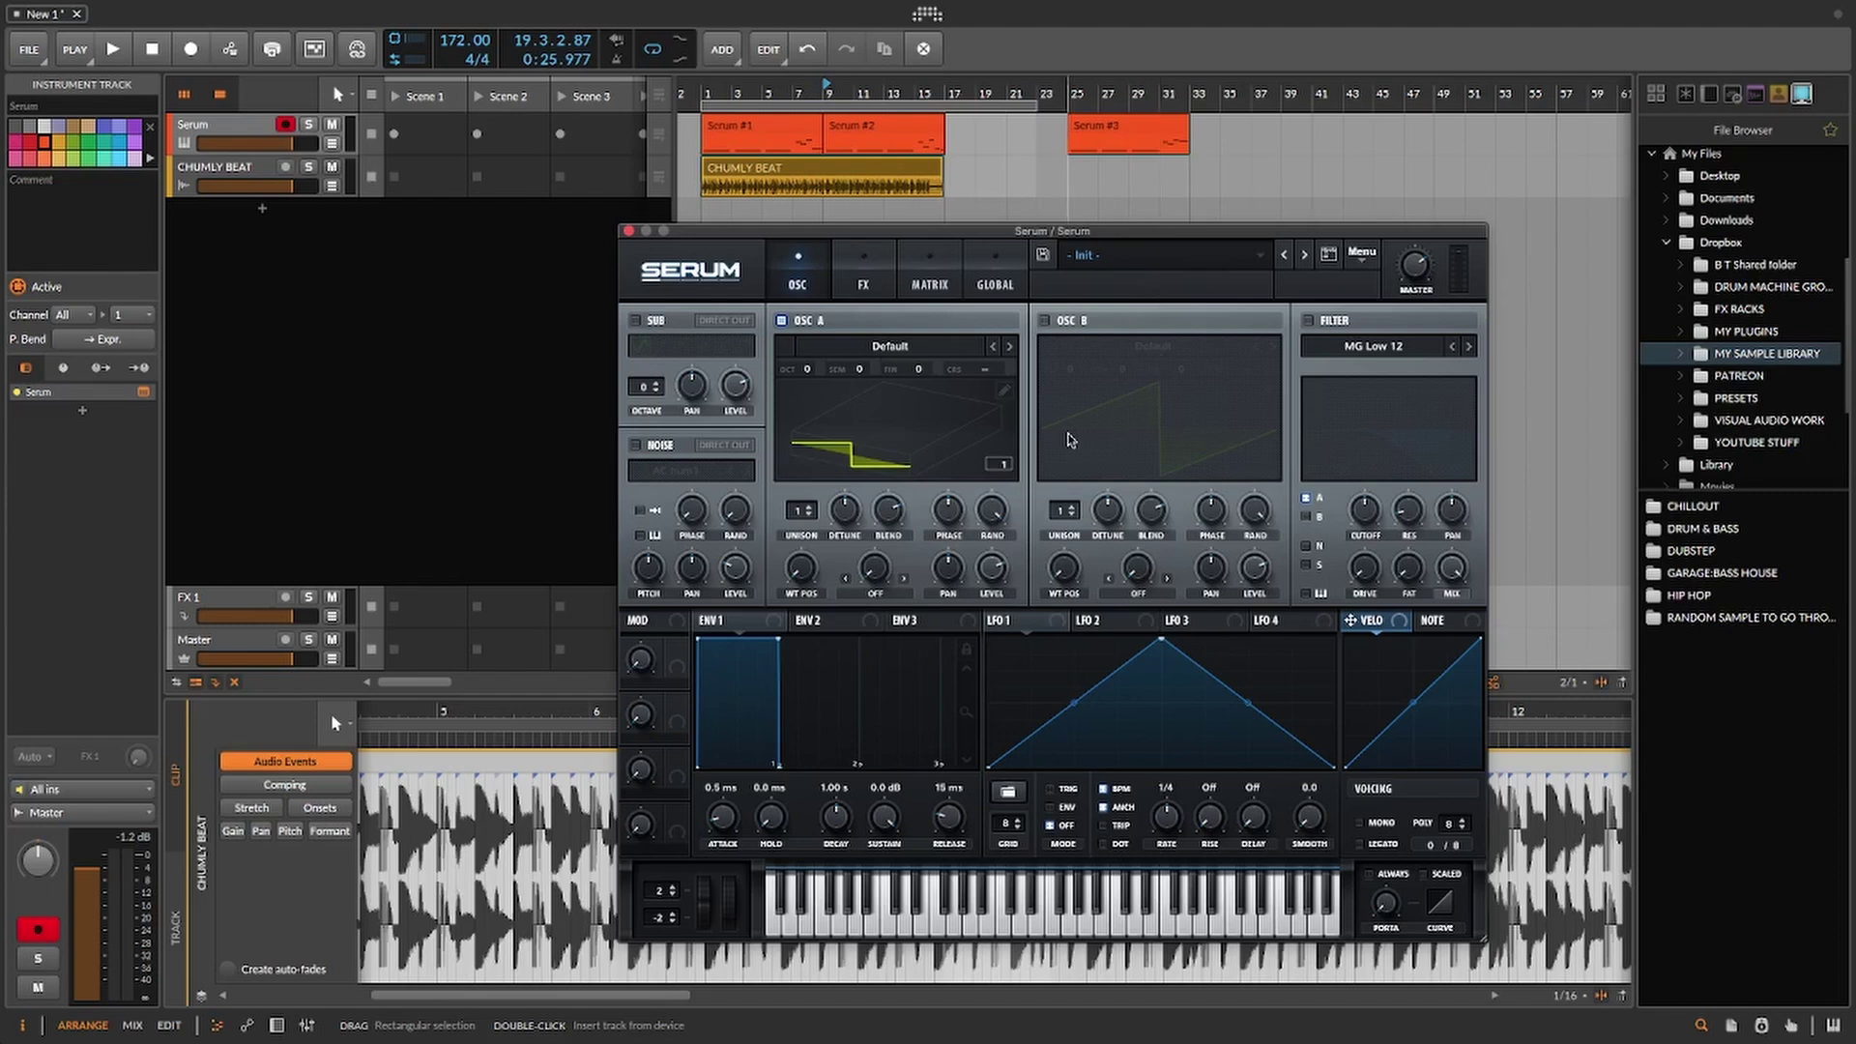
left_click(854, 433)
left_click(901, 346)
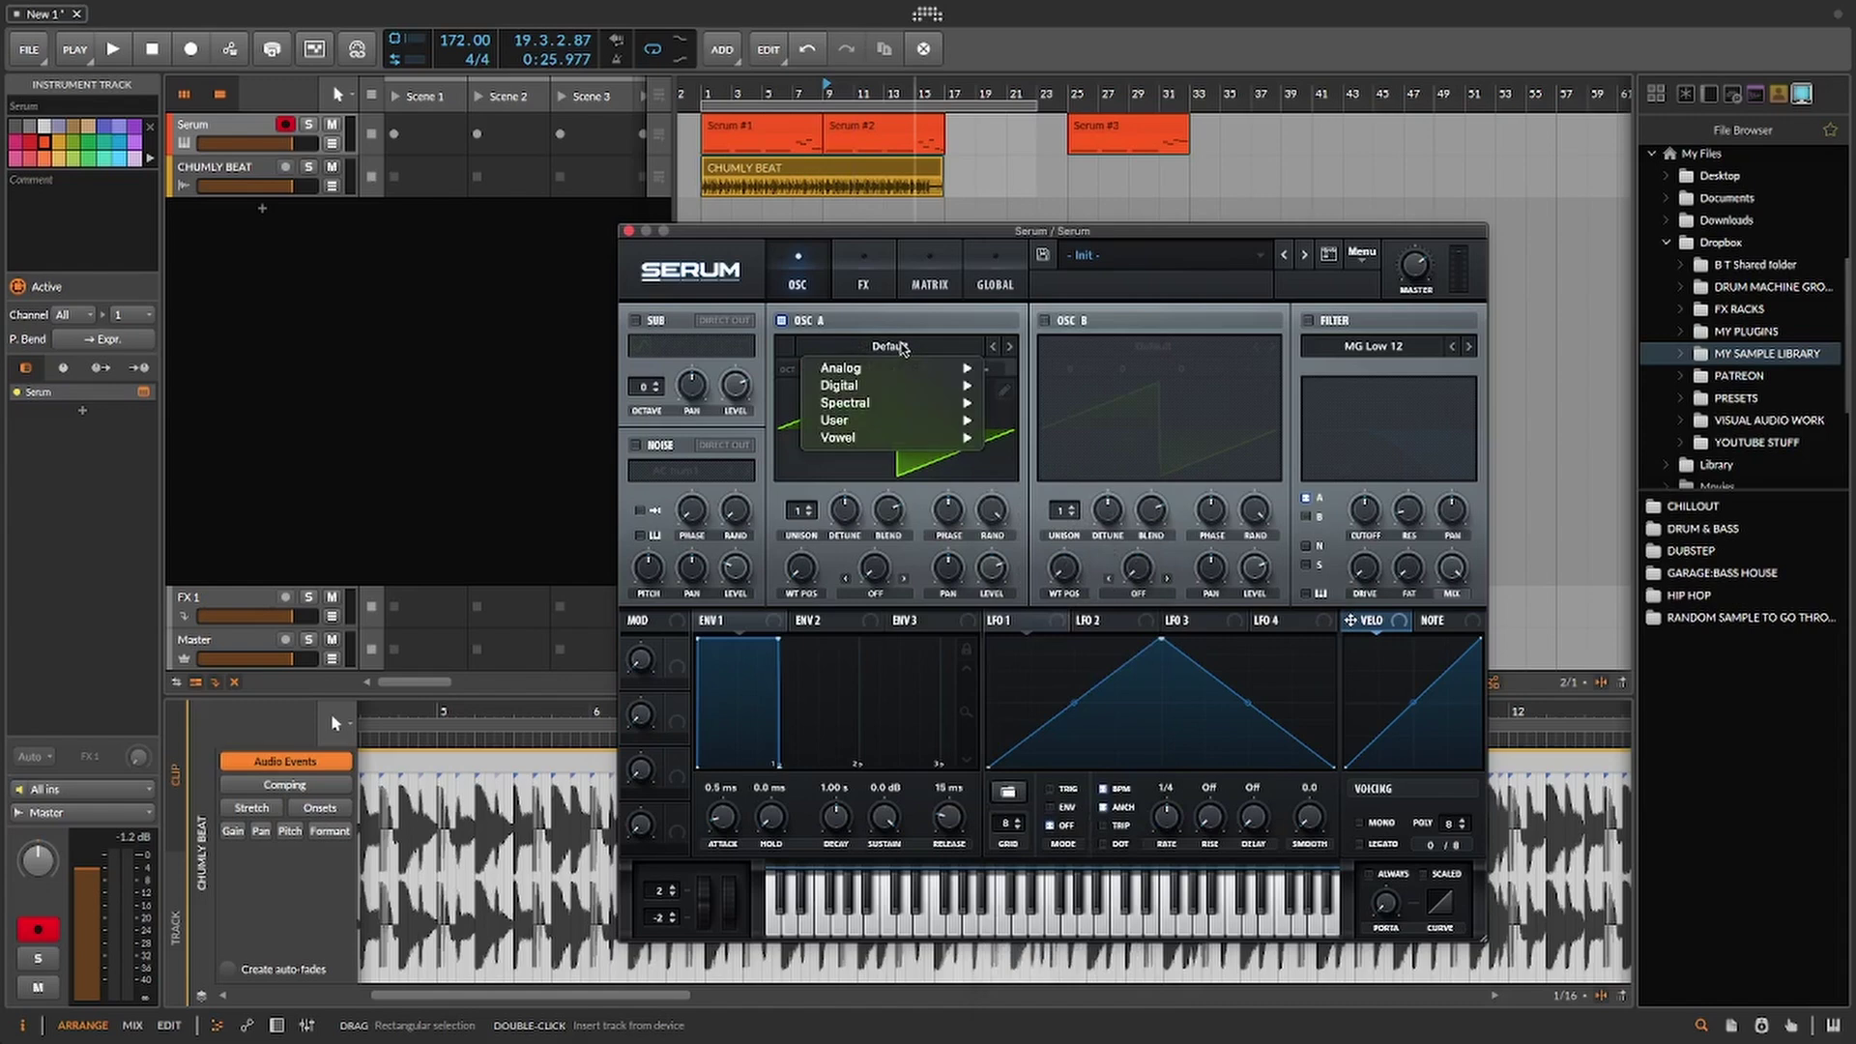
mouse_move(890, 373)
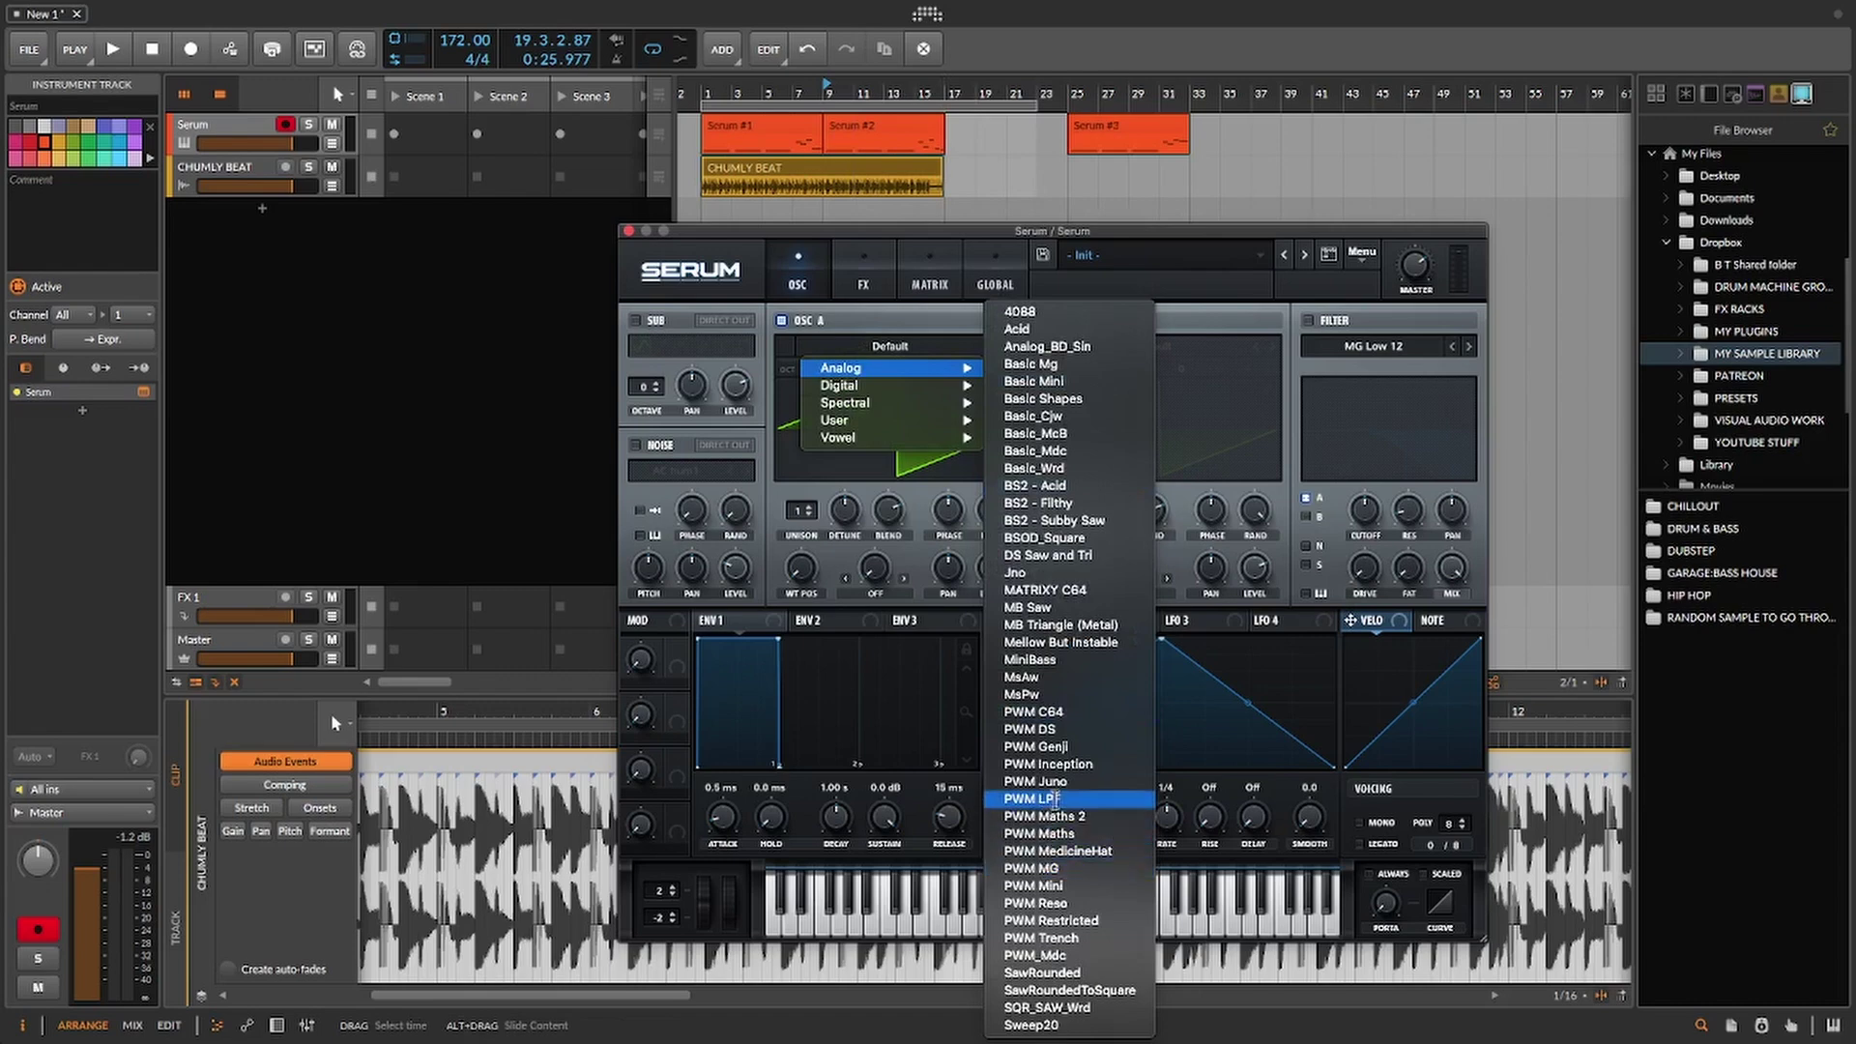
left_click(1055, 732)
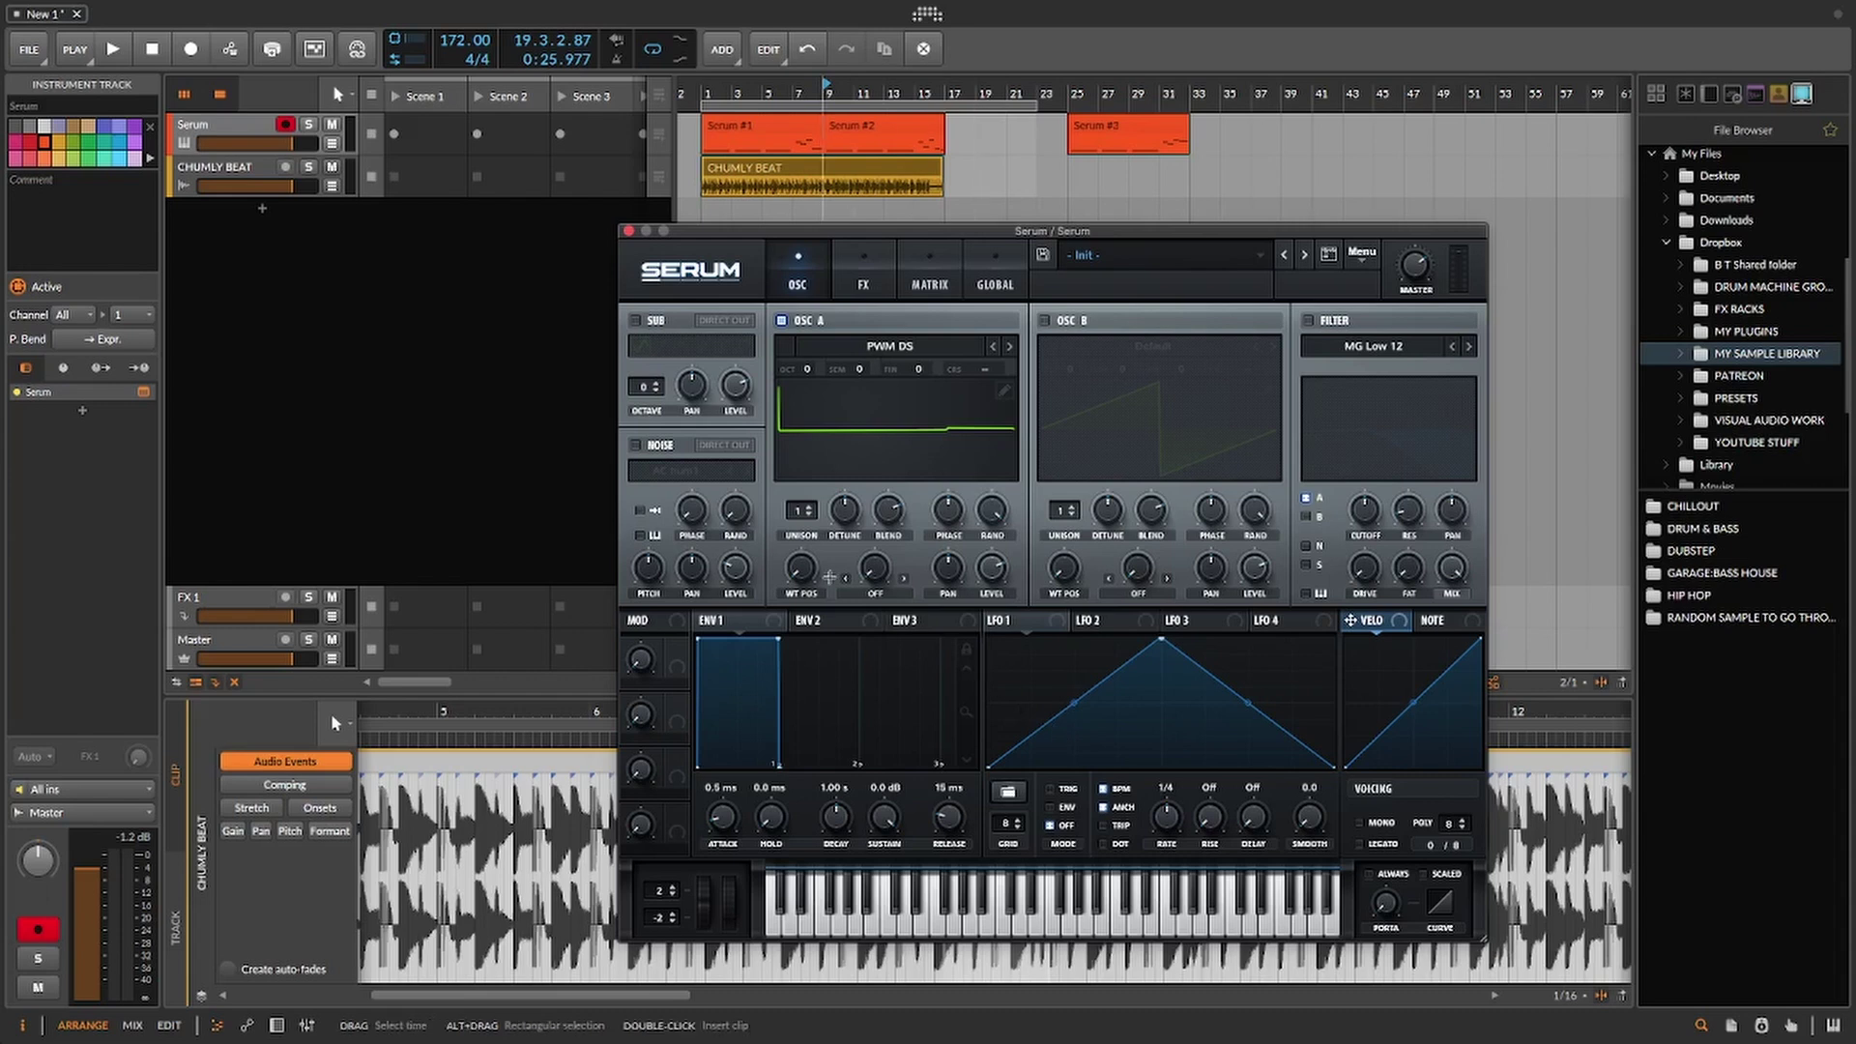
Step: Raise oscillator A's wavetable position, then set its unison to 7 voices with a detune of 0.11
mouse_move(808, 571)
left_click_drag(808, 570, 812, 527)
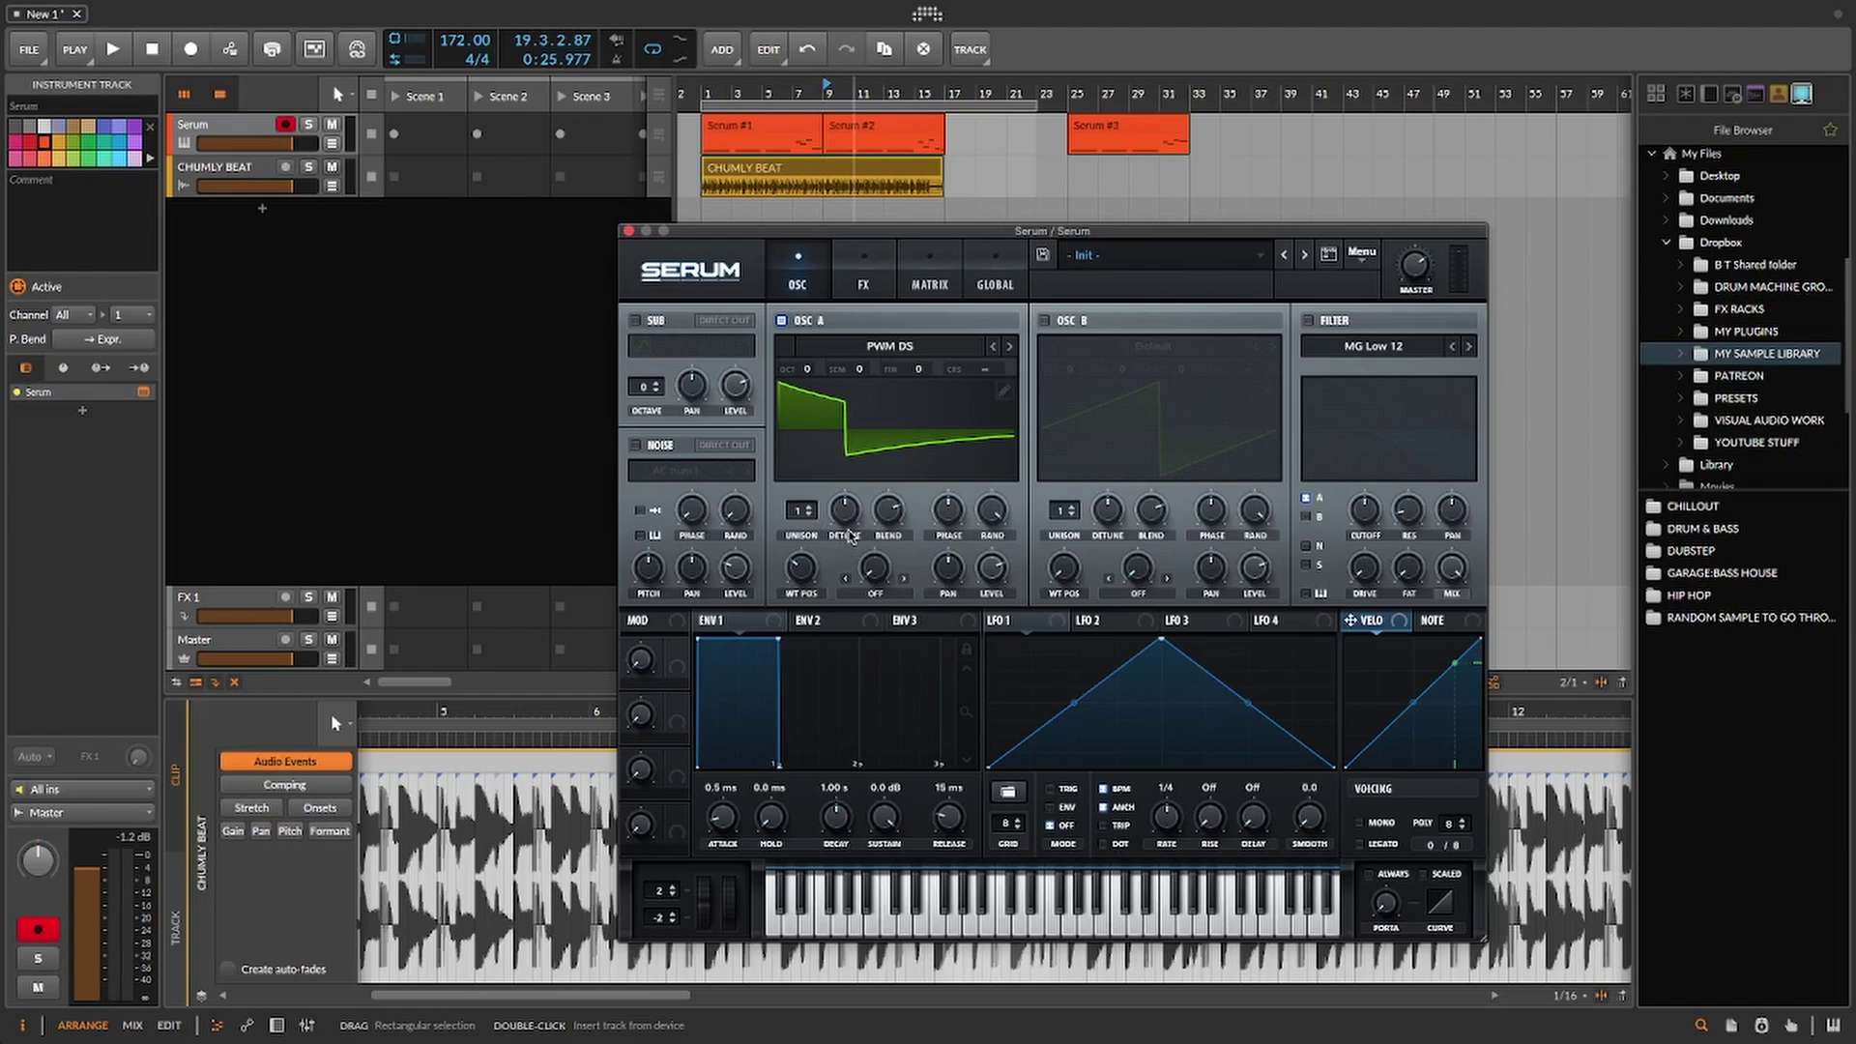
mouse_move(800, 514)
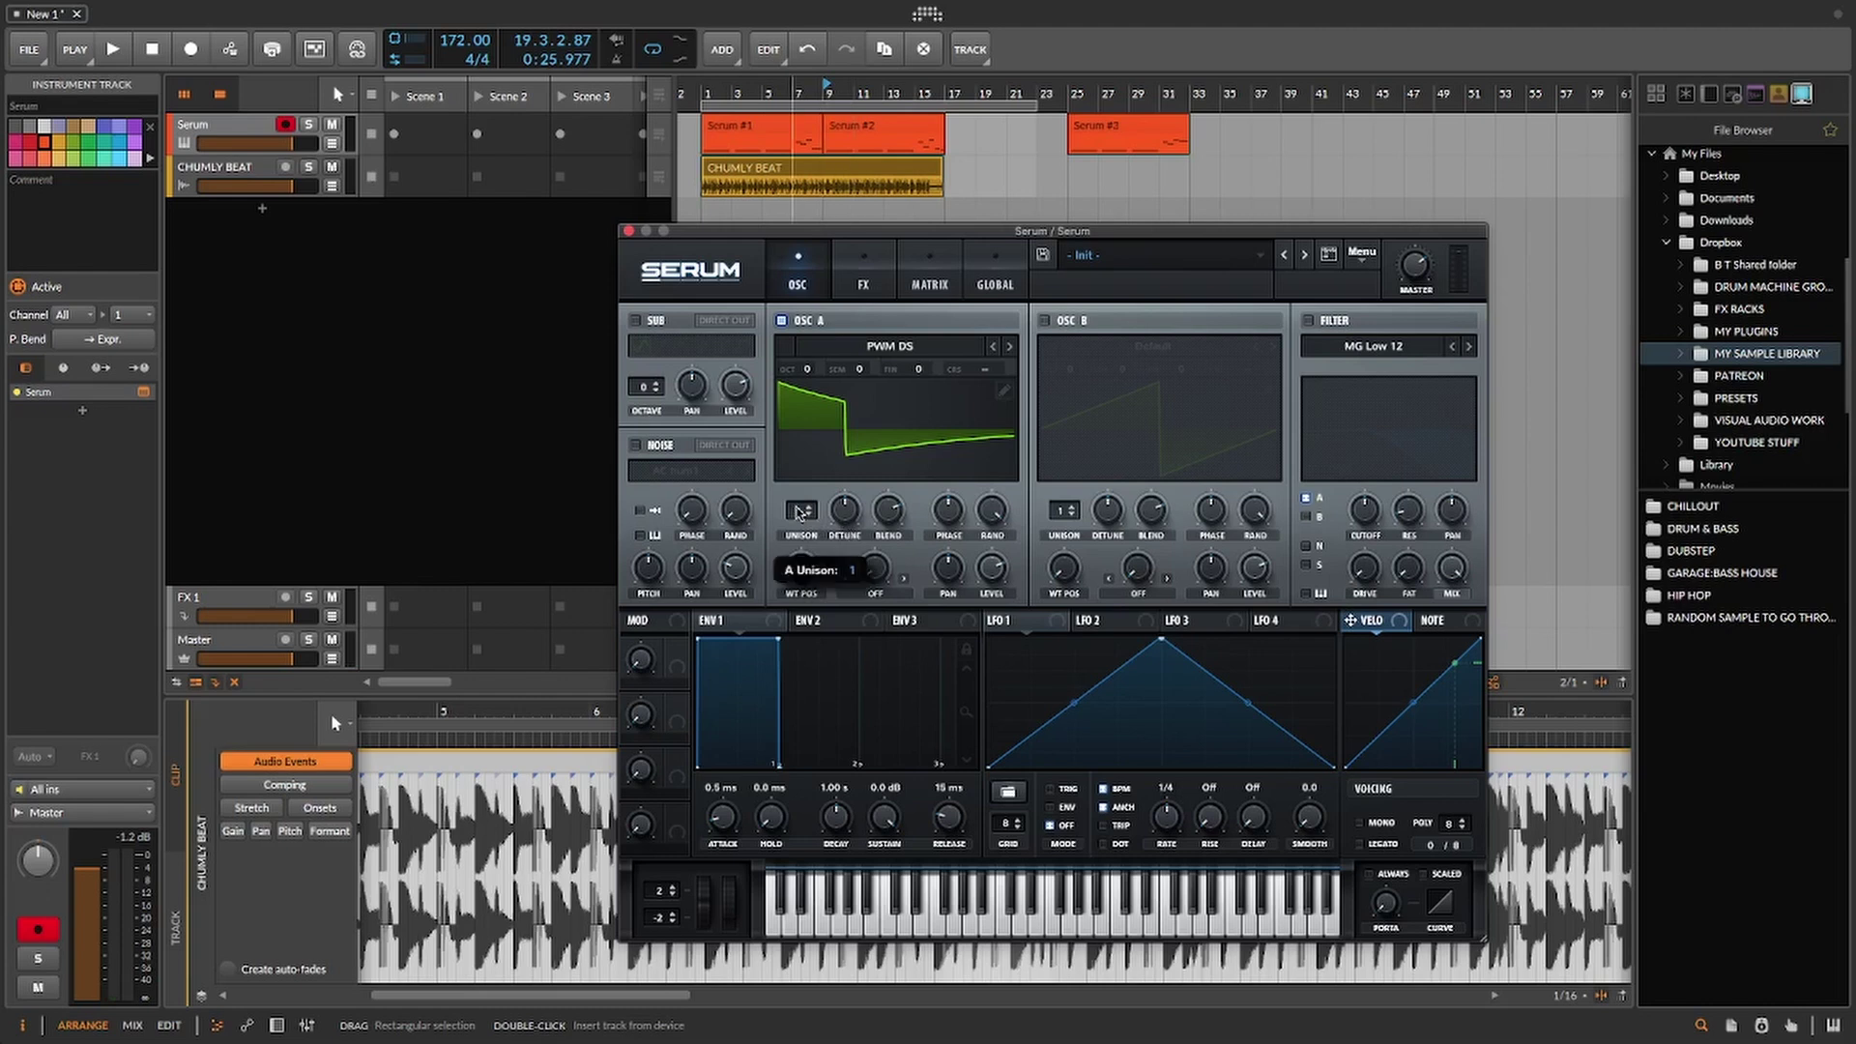
left_click_drag(800, 513, 821, 437)
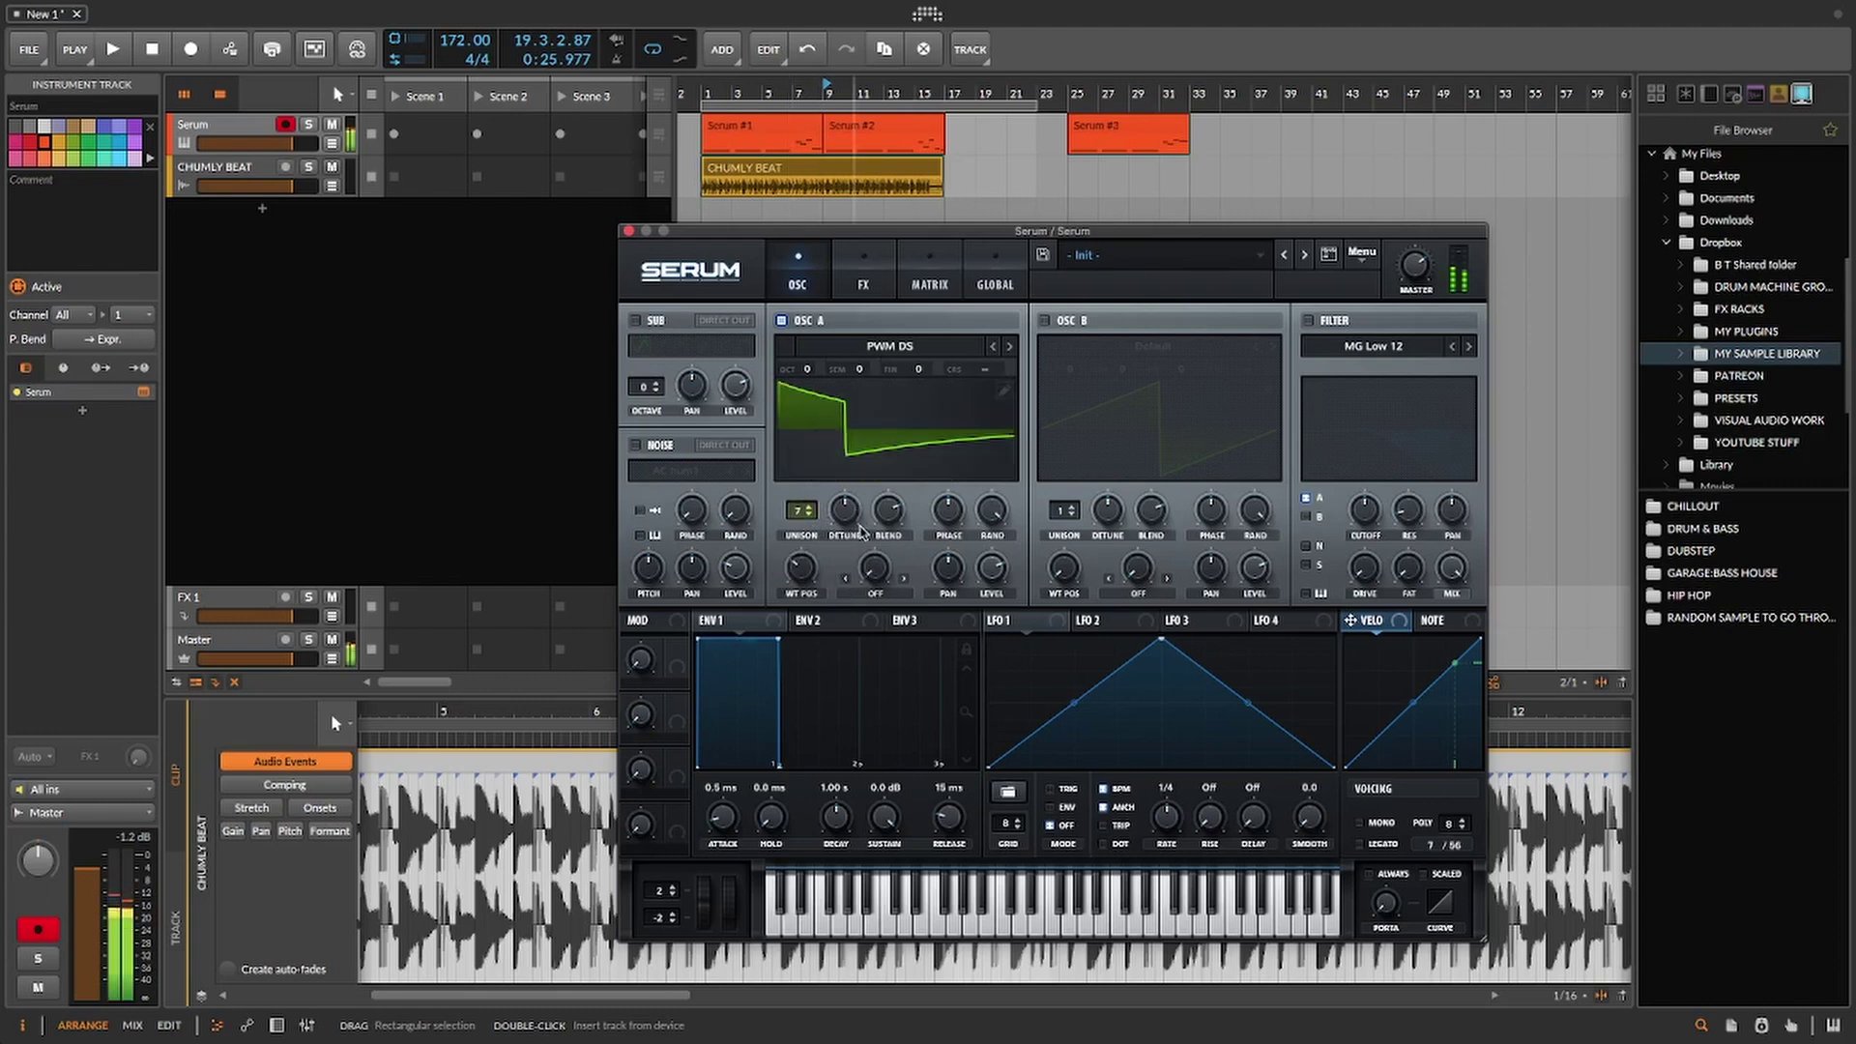
left_click_drag(844, 522, 841, 543)
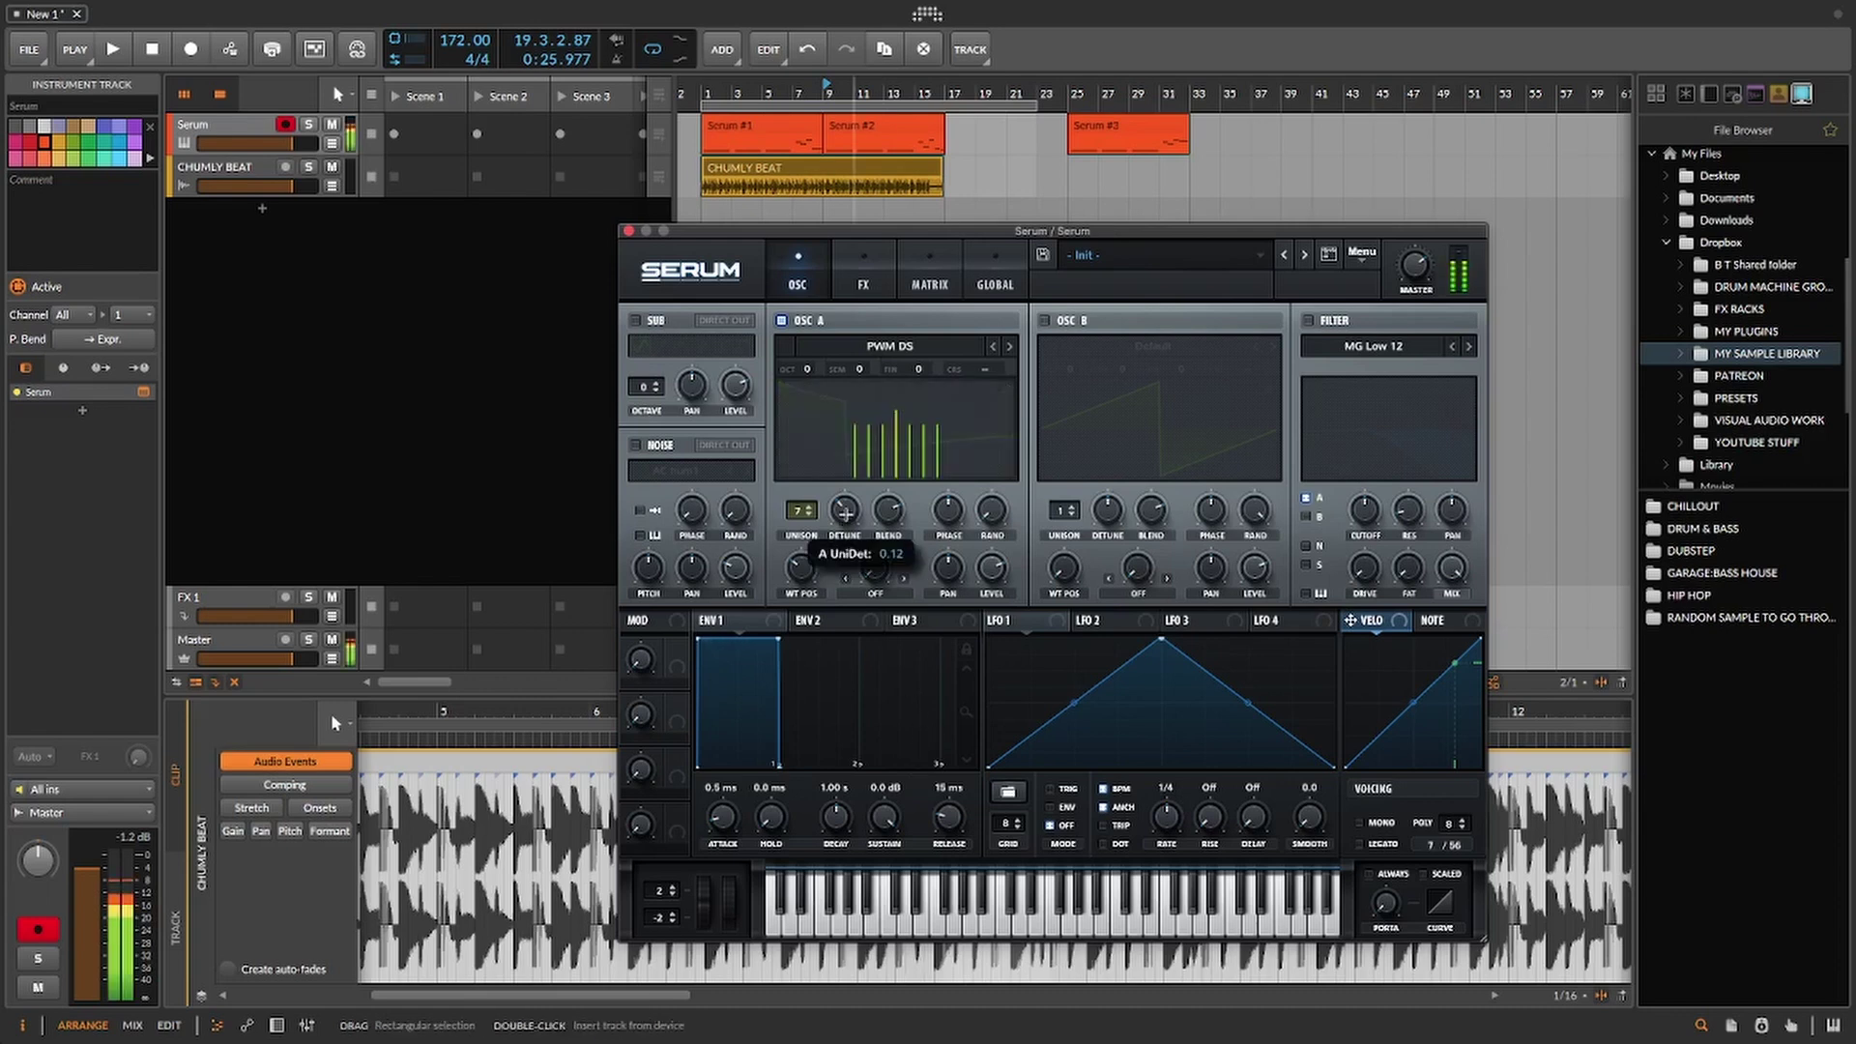
left_click_drag(843, 515, 843, 515)
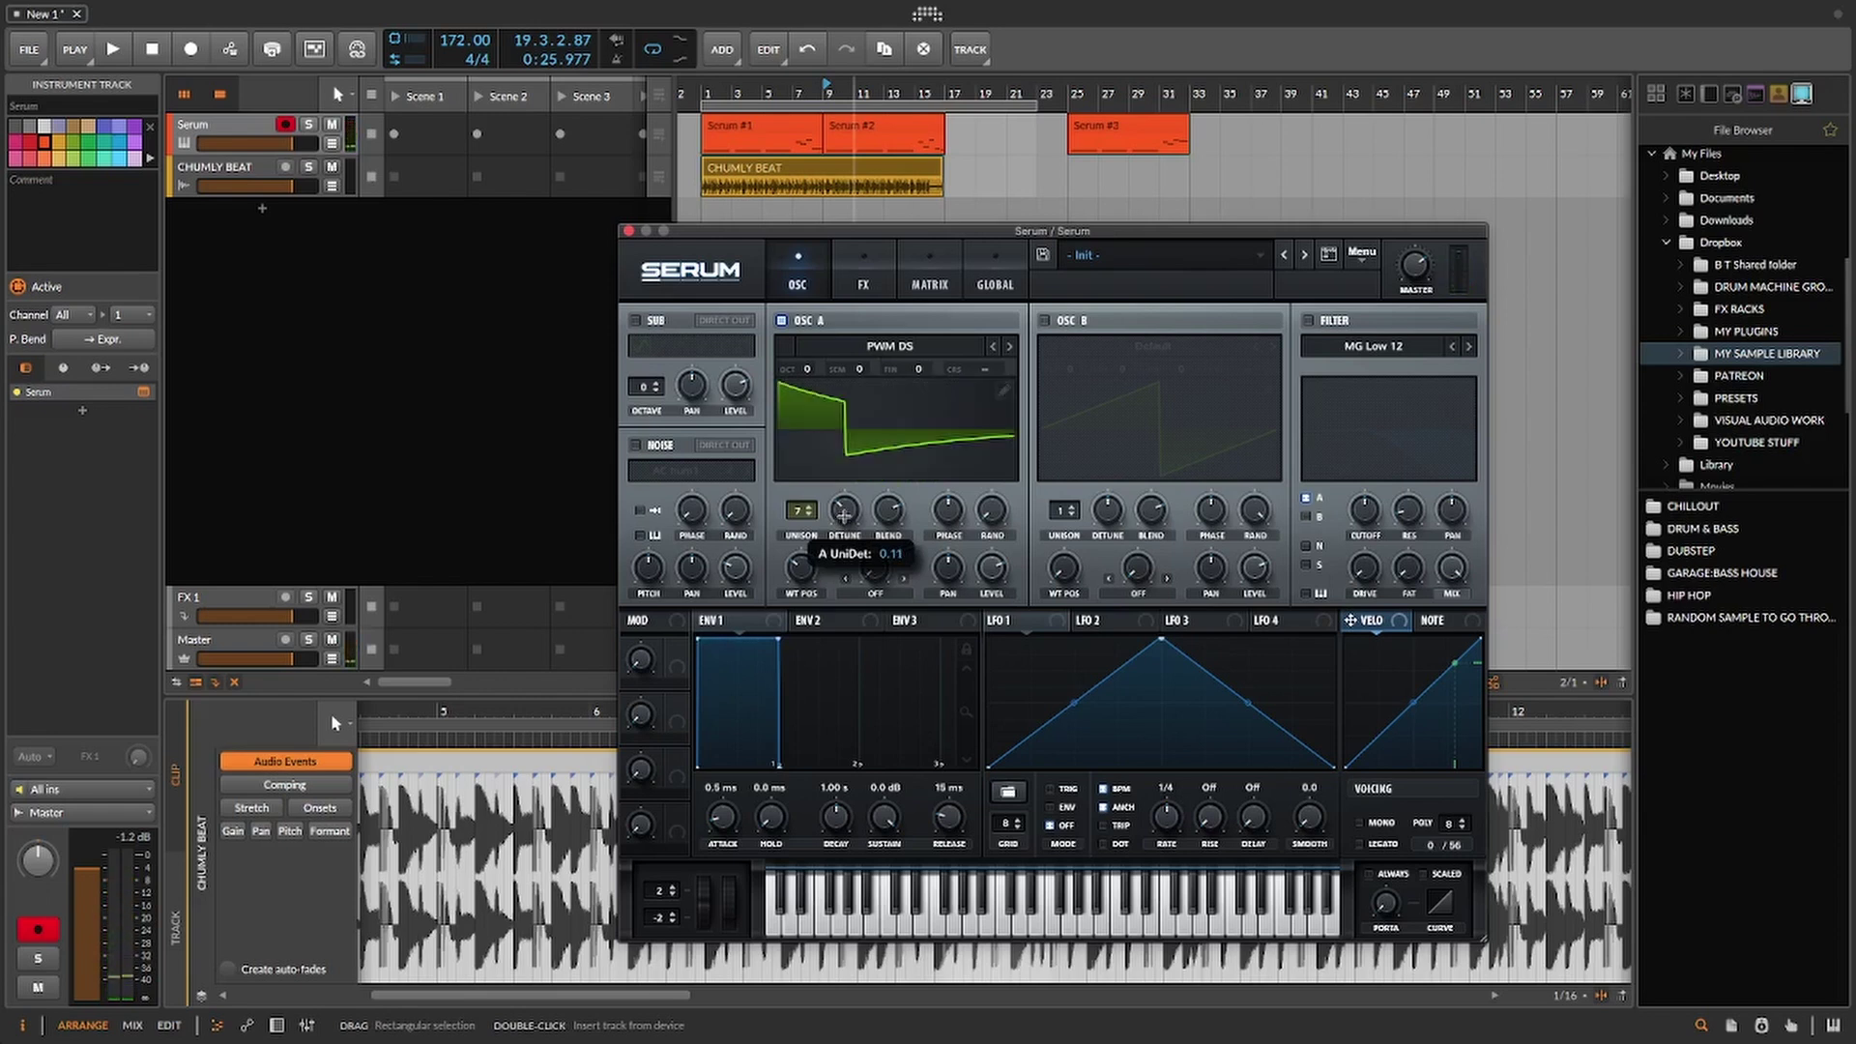
Step: Enable oscillator B and load the analog Basic Shapes wavetable into it
left_click(1045, 320)
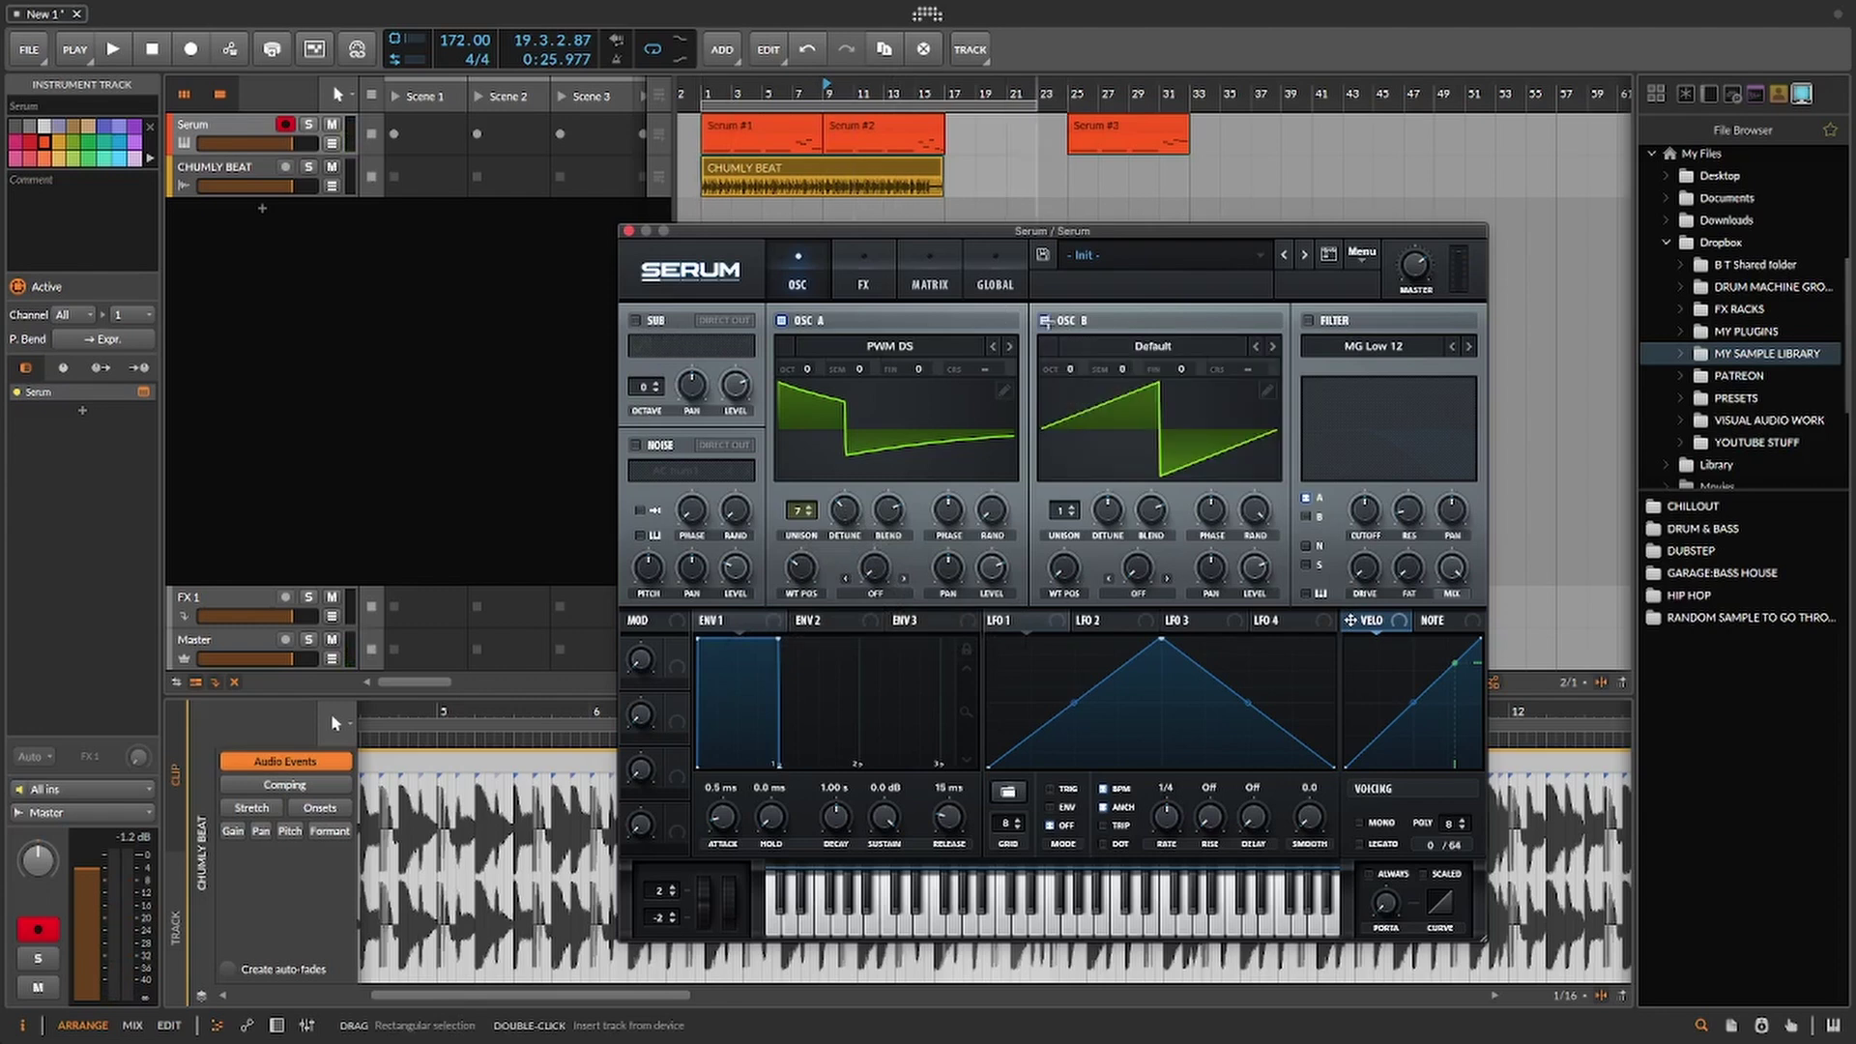
left_click(1151, 345)
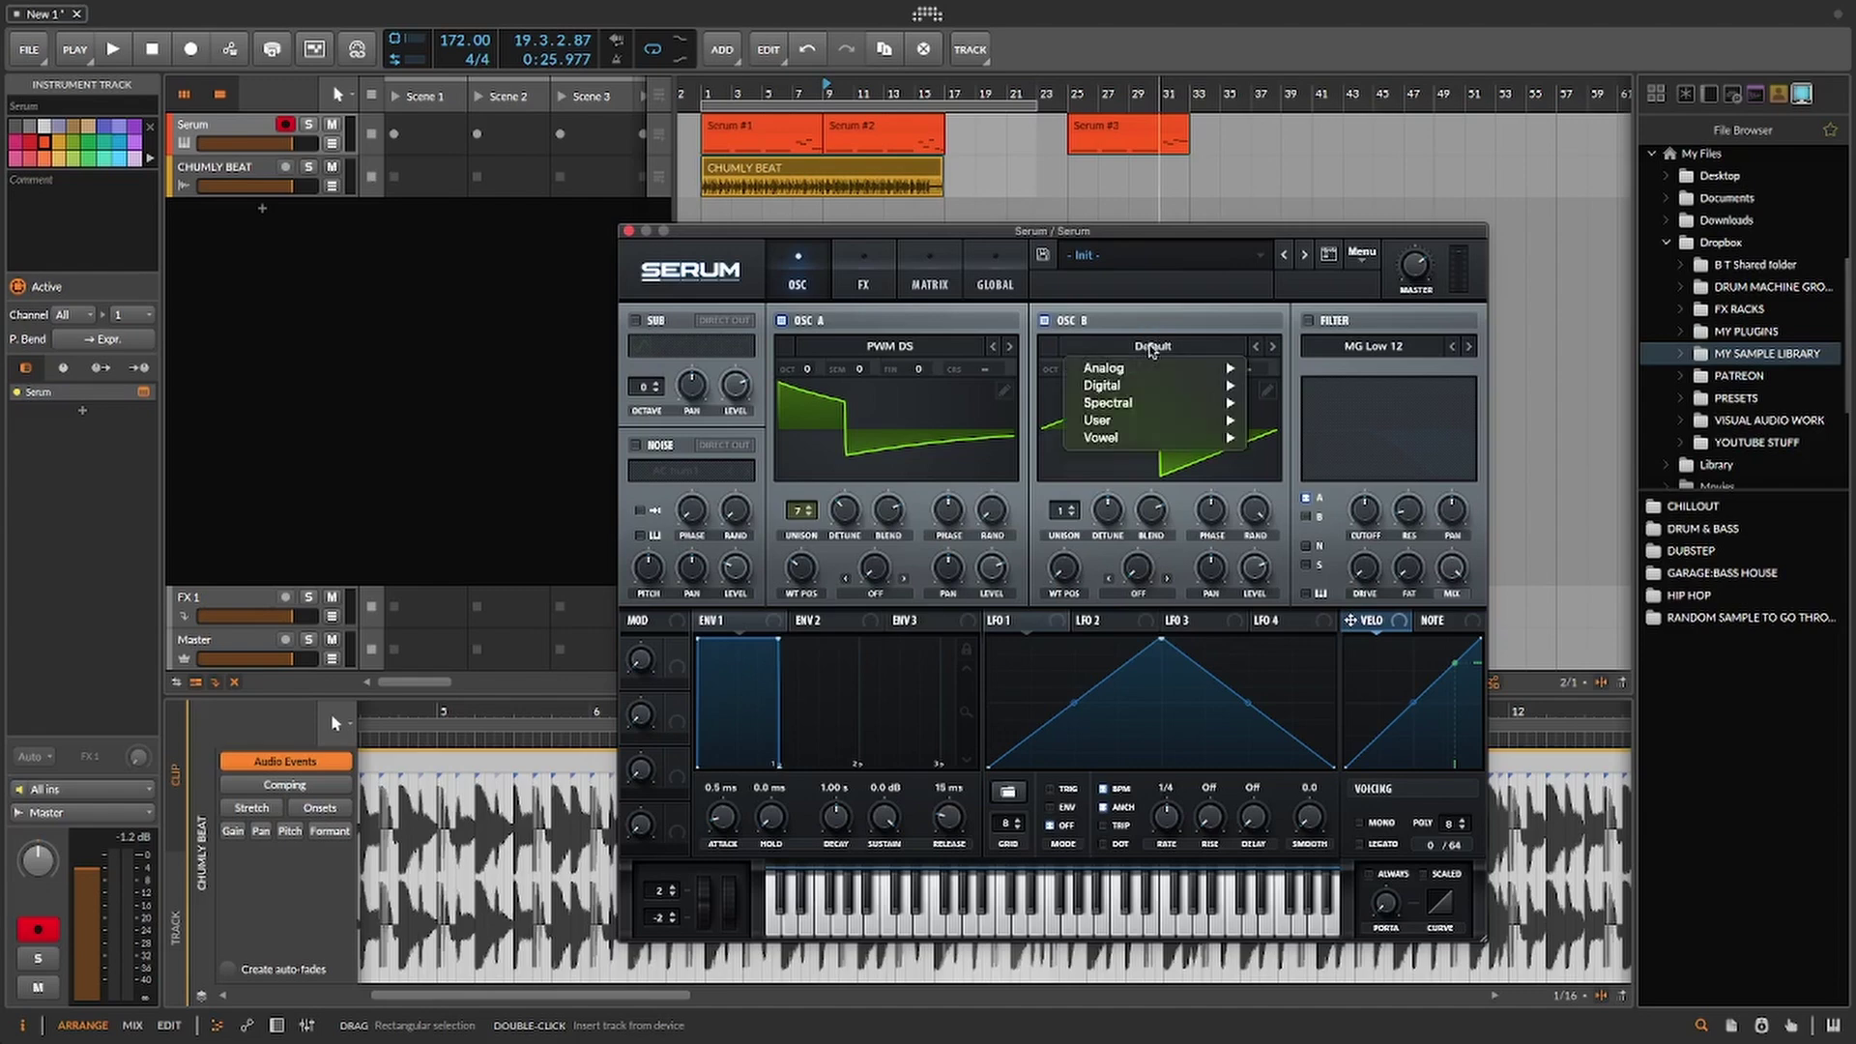
mouse_move(1170, 374)
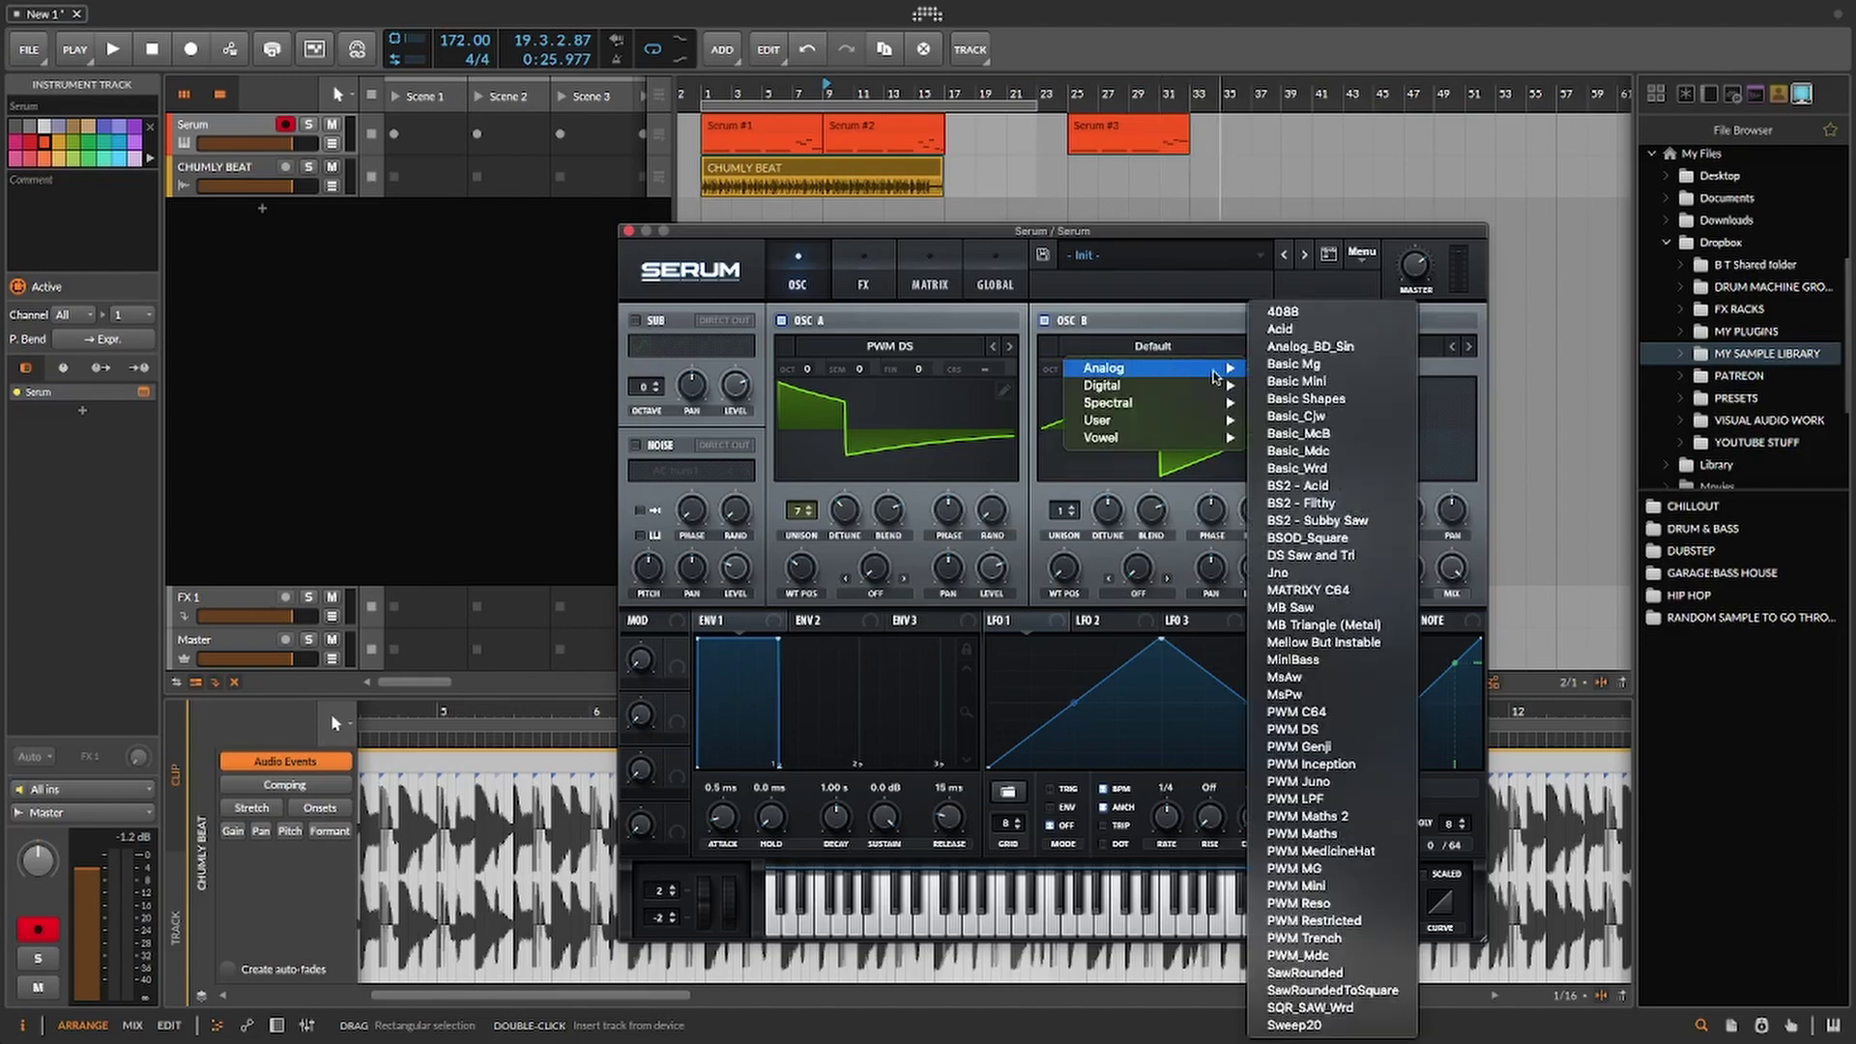
left_click(1339, 402)
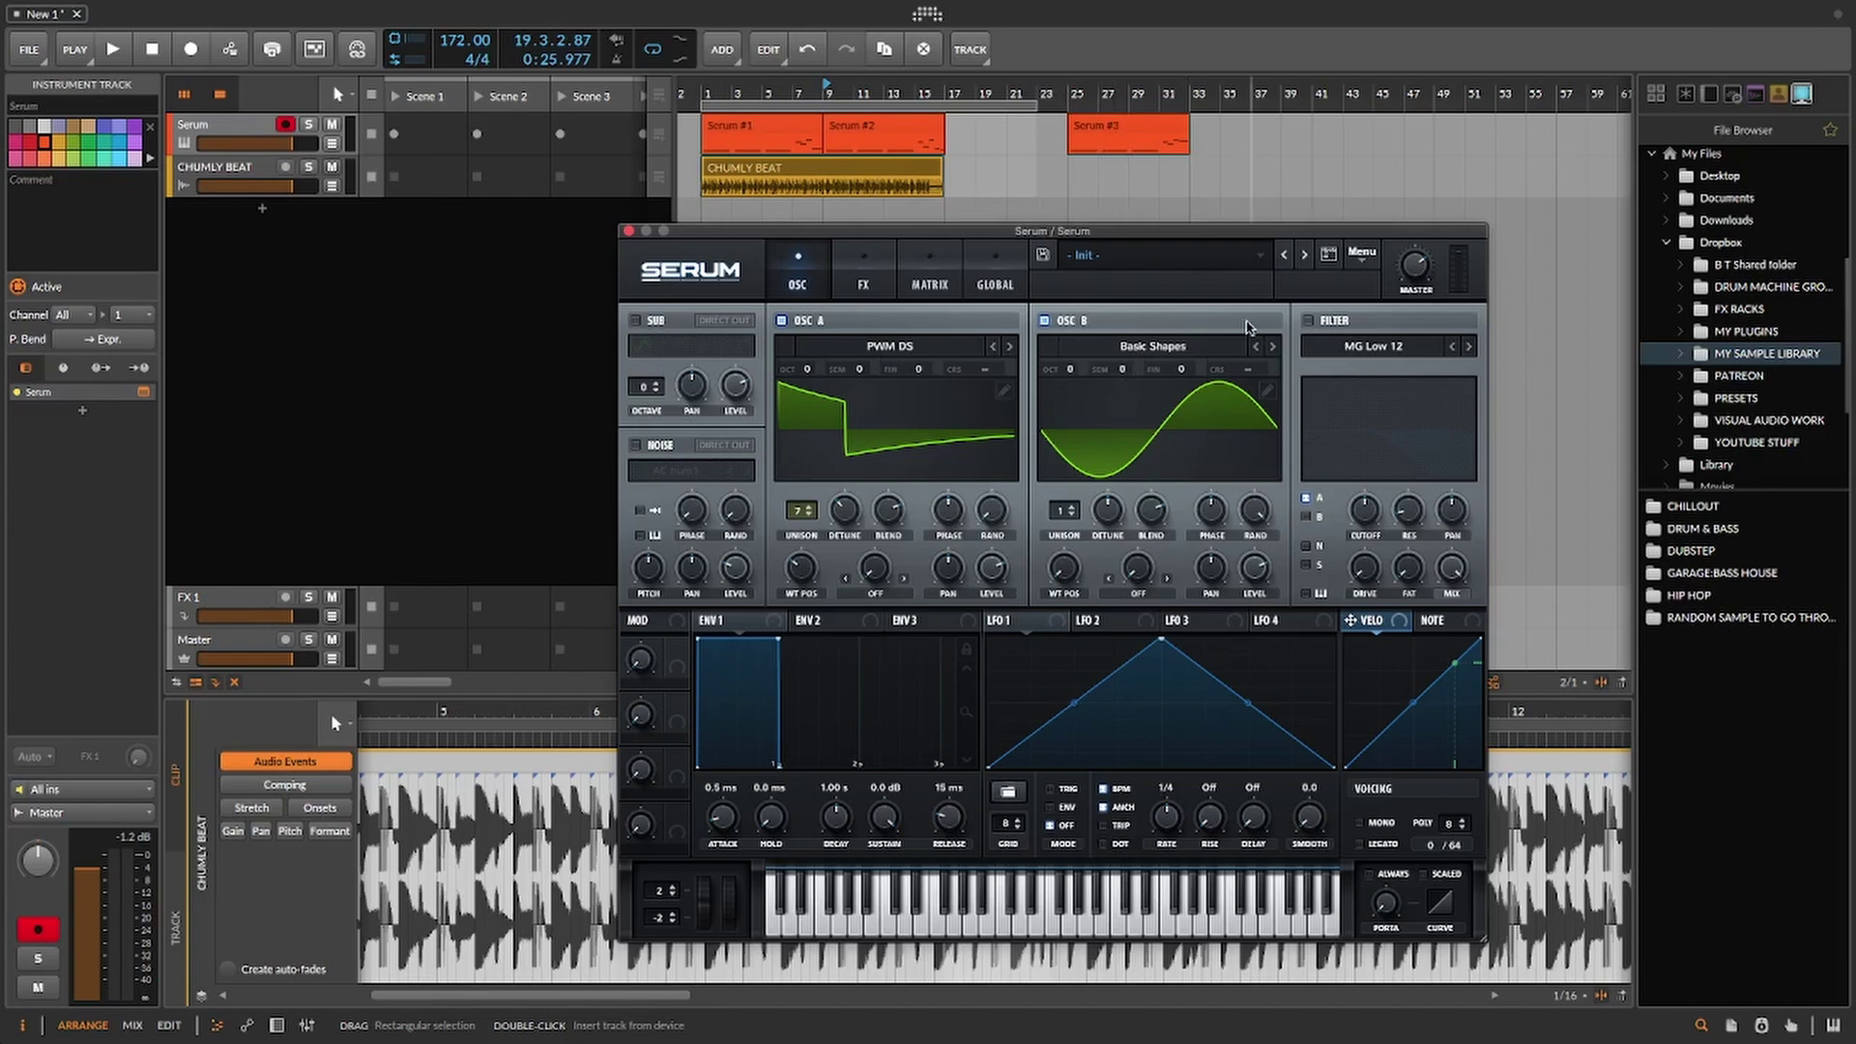
Step: Set oscillator B's level to 0% and its octave to +3
left_click_drag(1255, 569, 1203, 814)
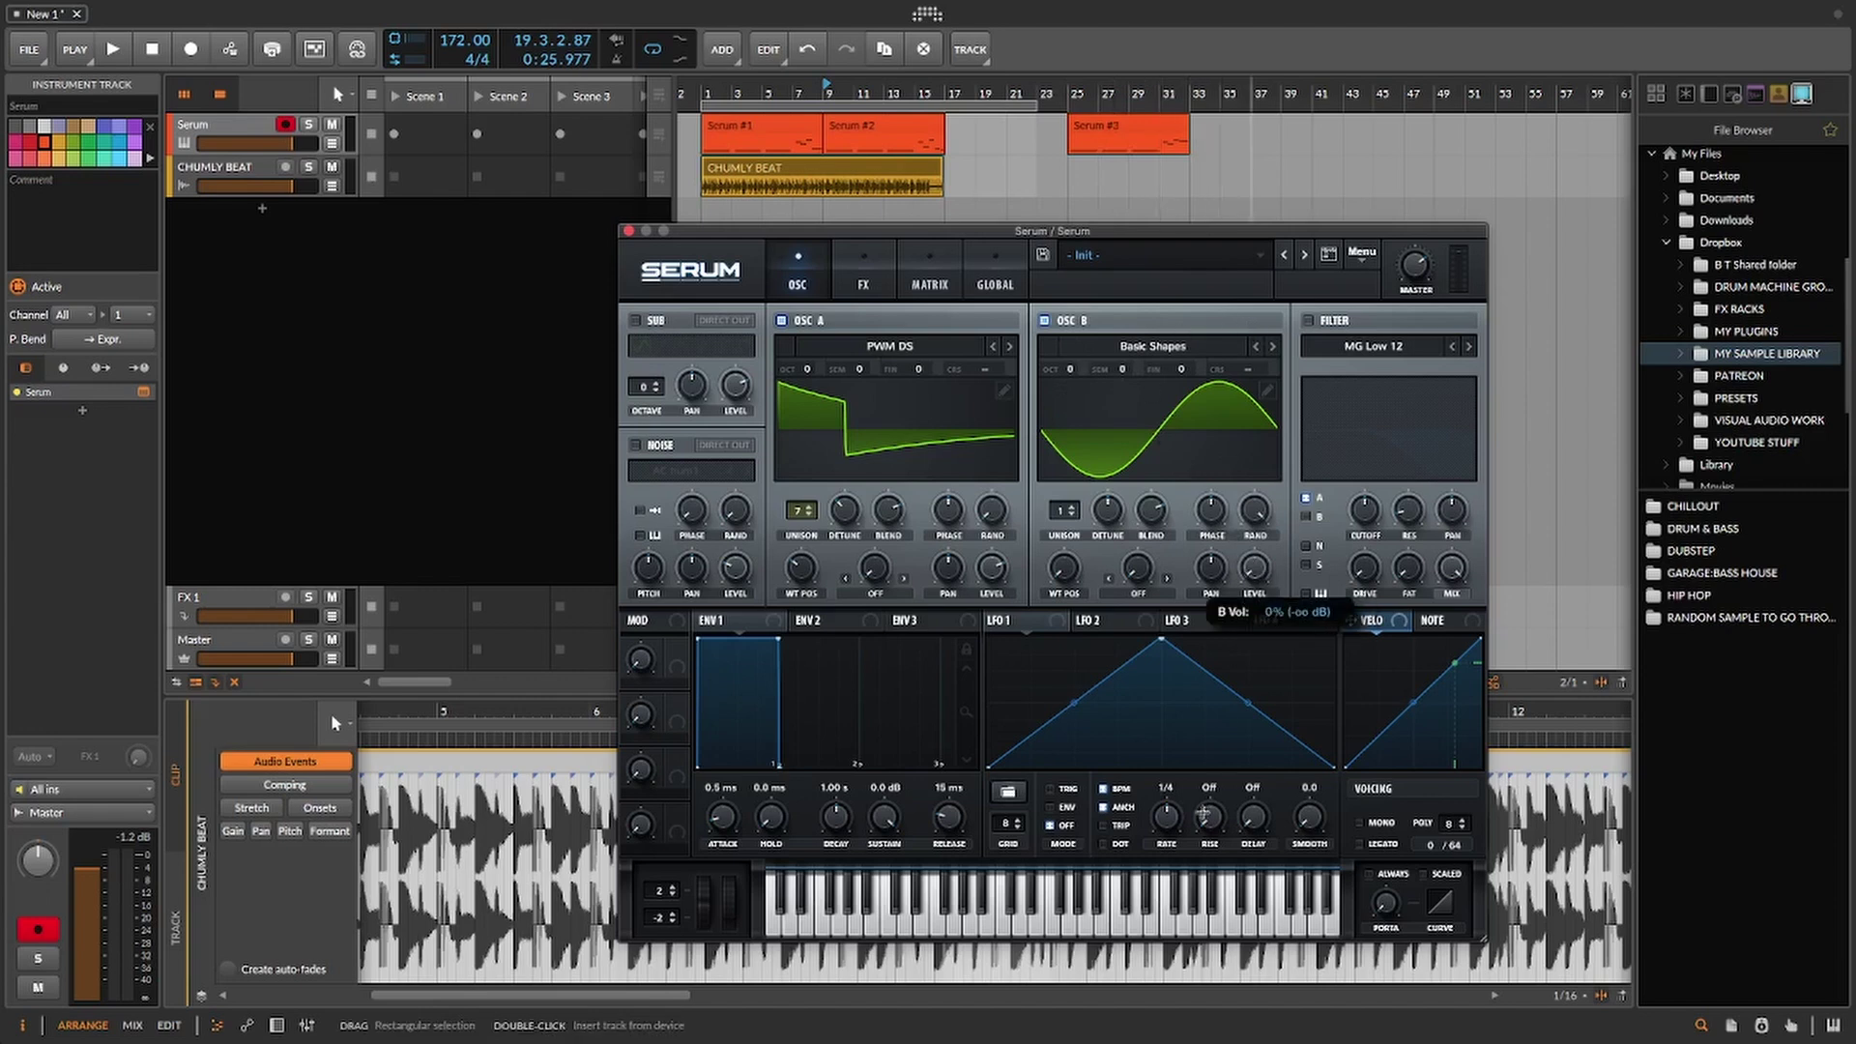
left_click_drag(1070, 369, 1079, 348)
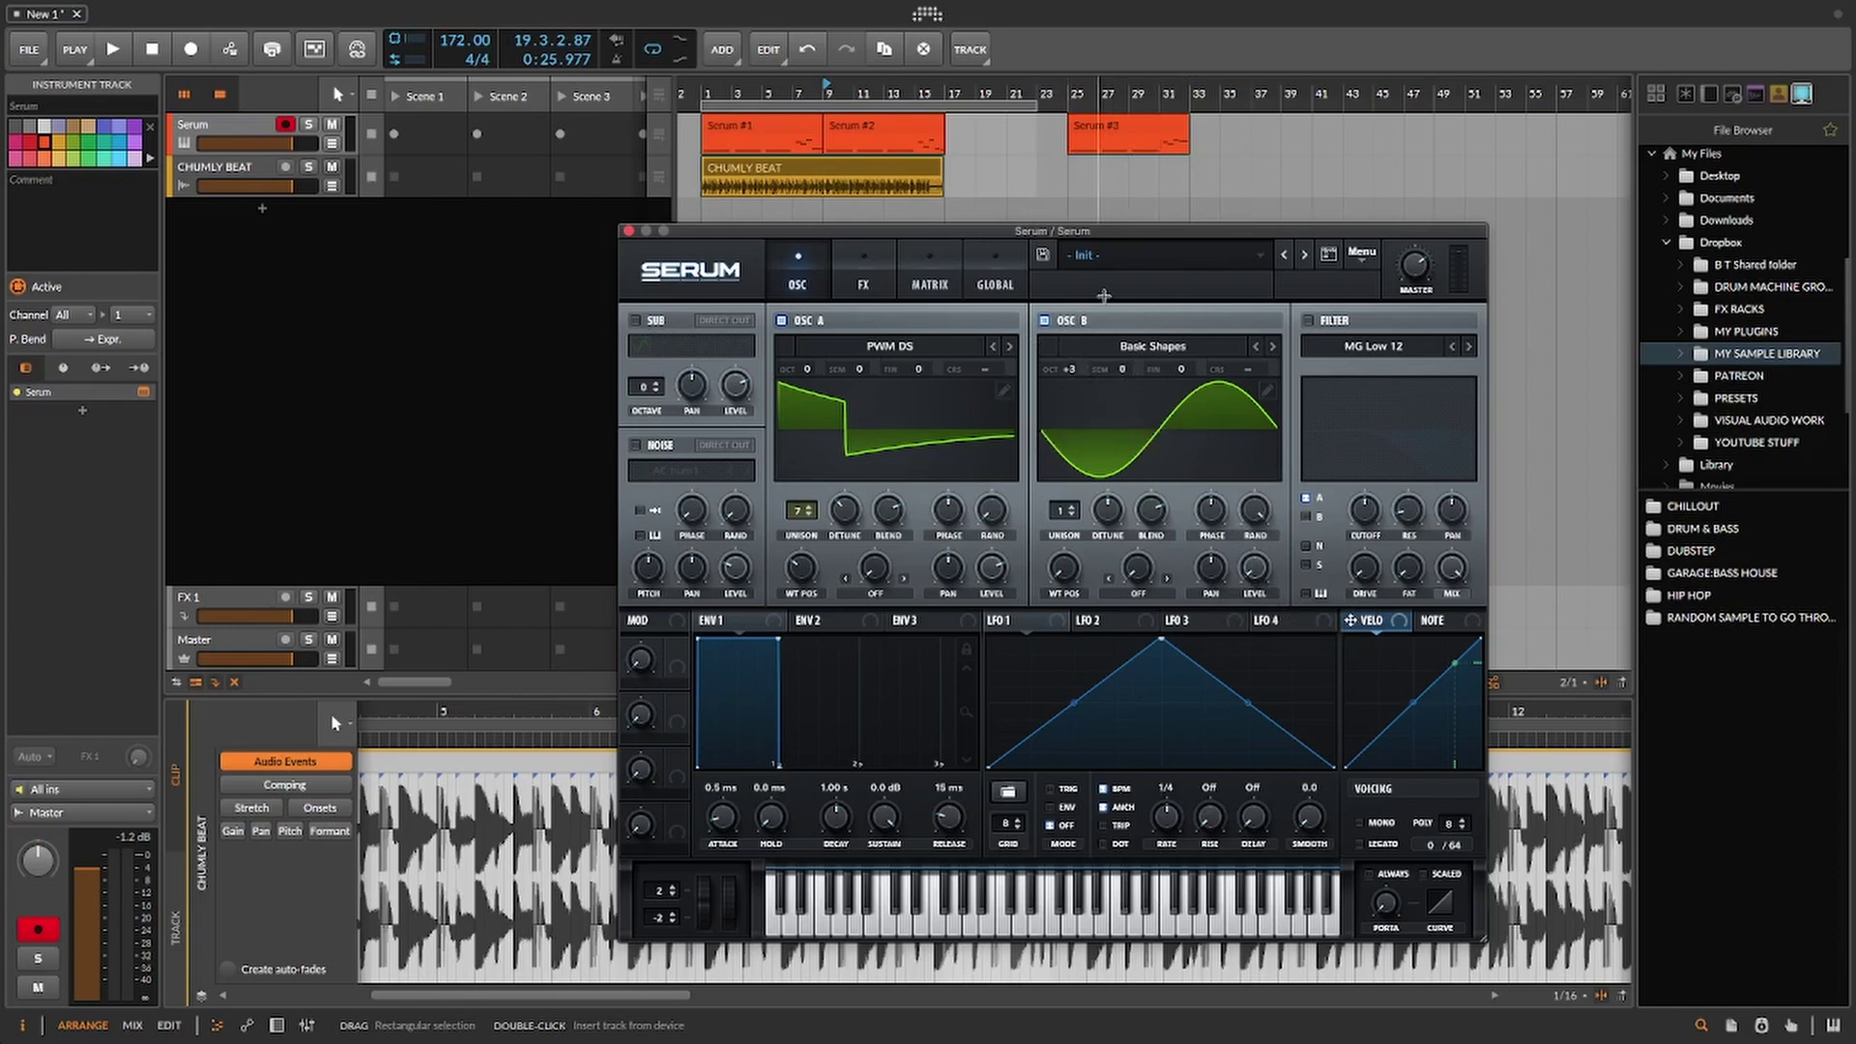
left_click_drag(1255, 568, 1264, 696)
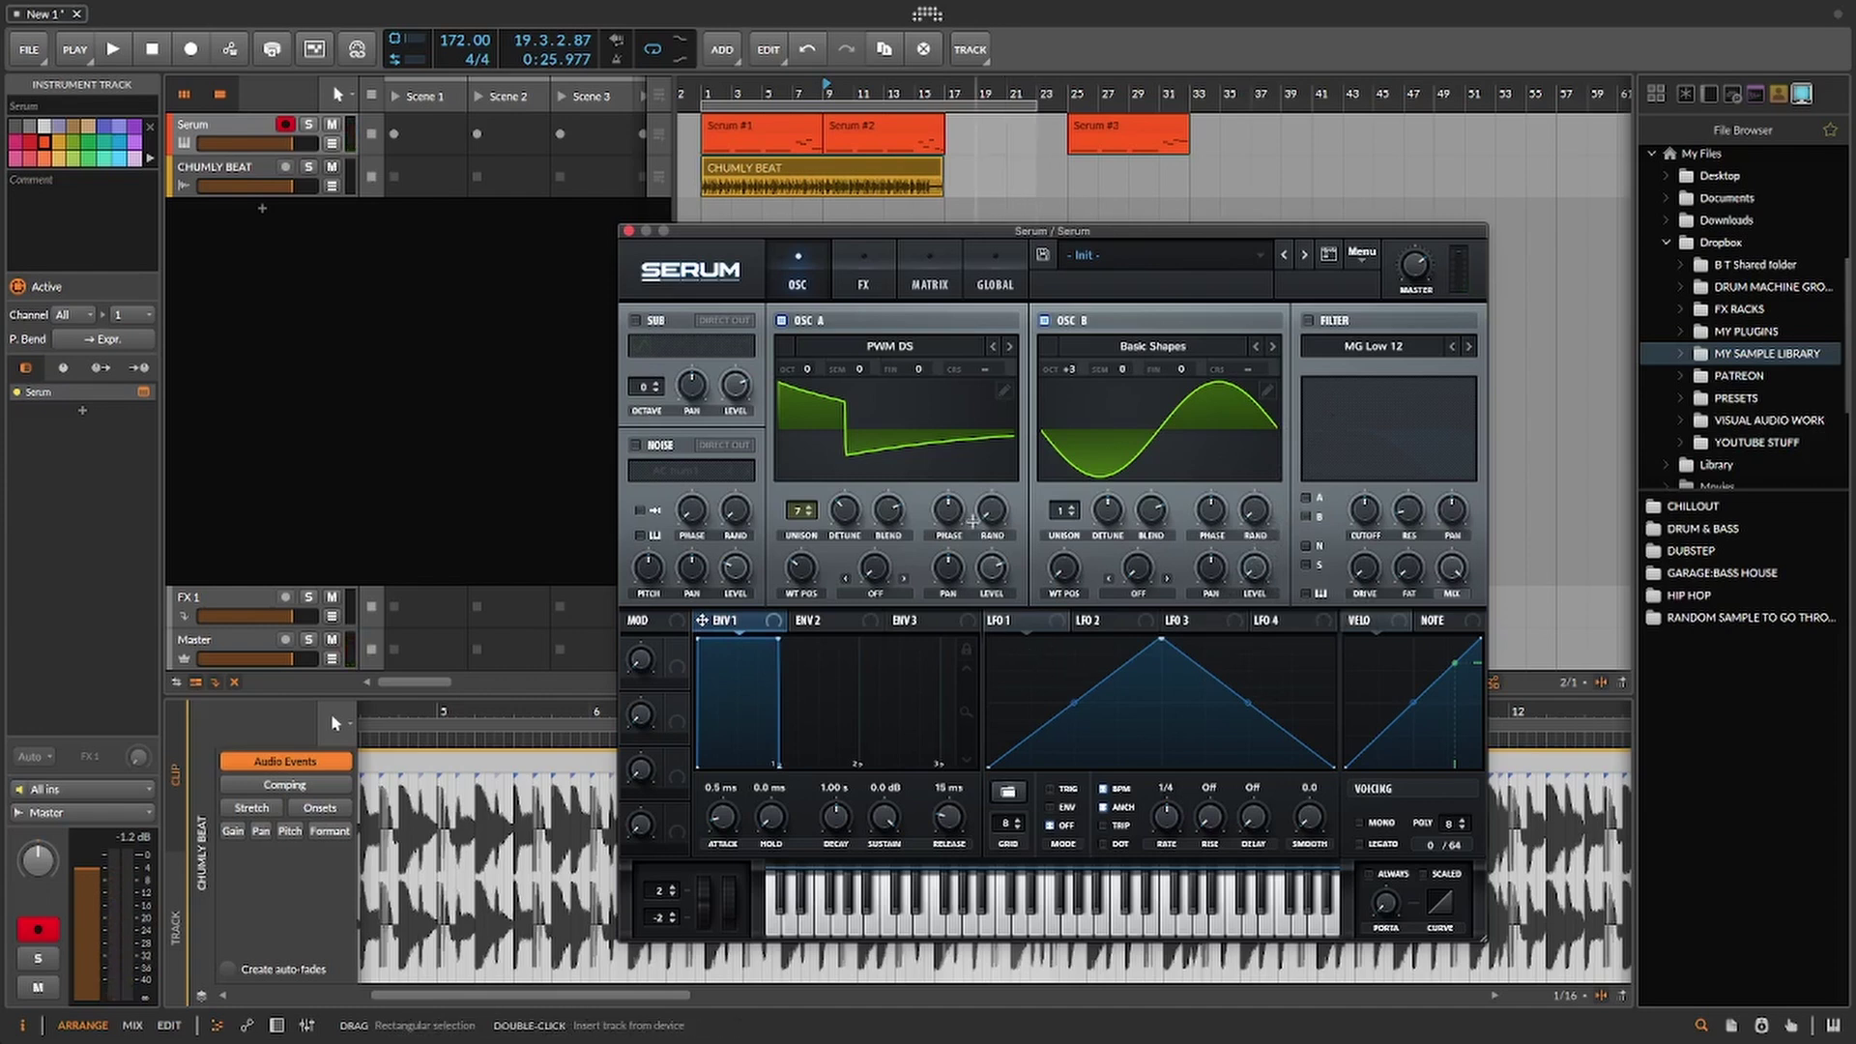
Step: Set oscillator A's warp mode to FM (From B) and raise its warp amount
left_click(870, 593)
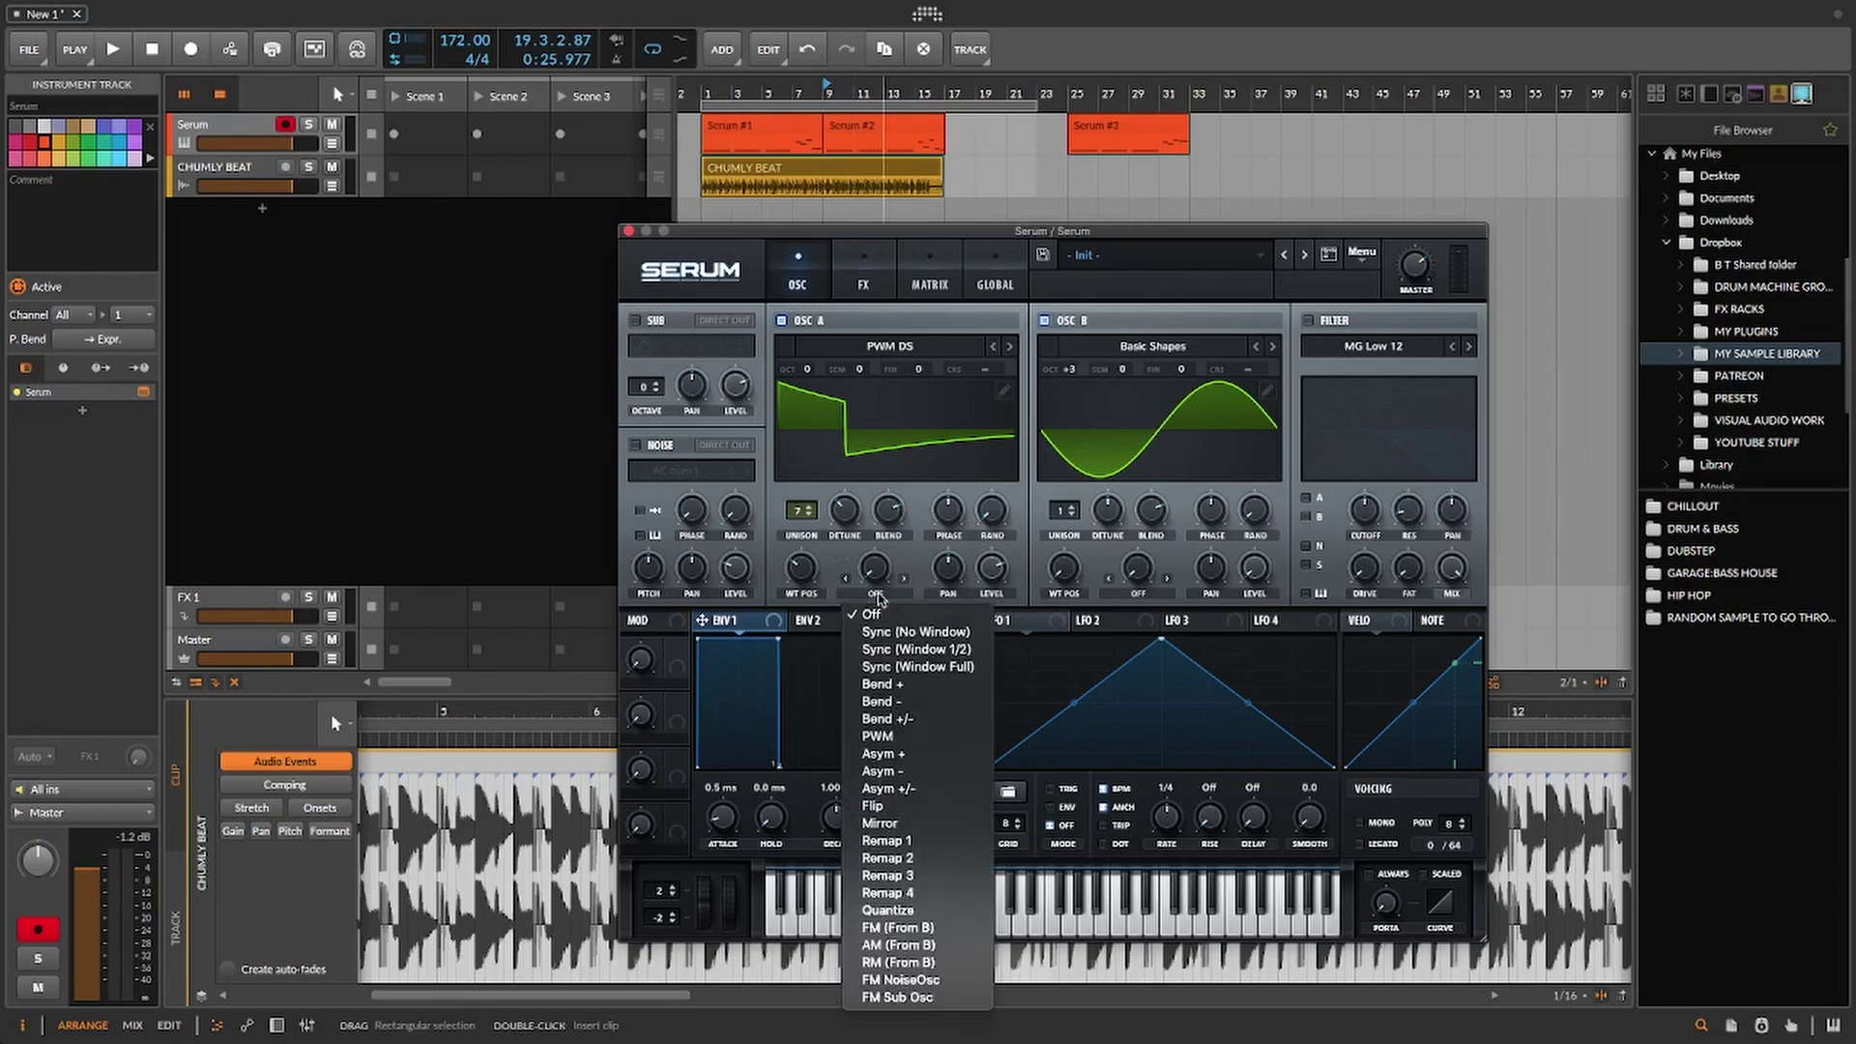
left_click(914, 930)
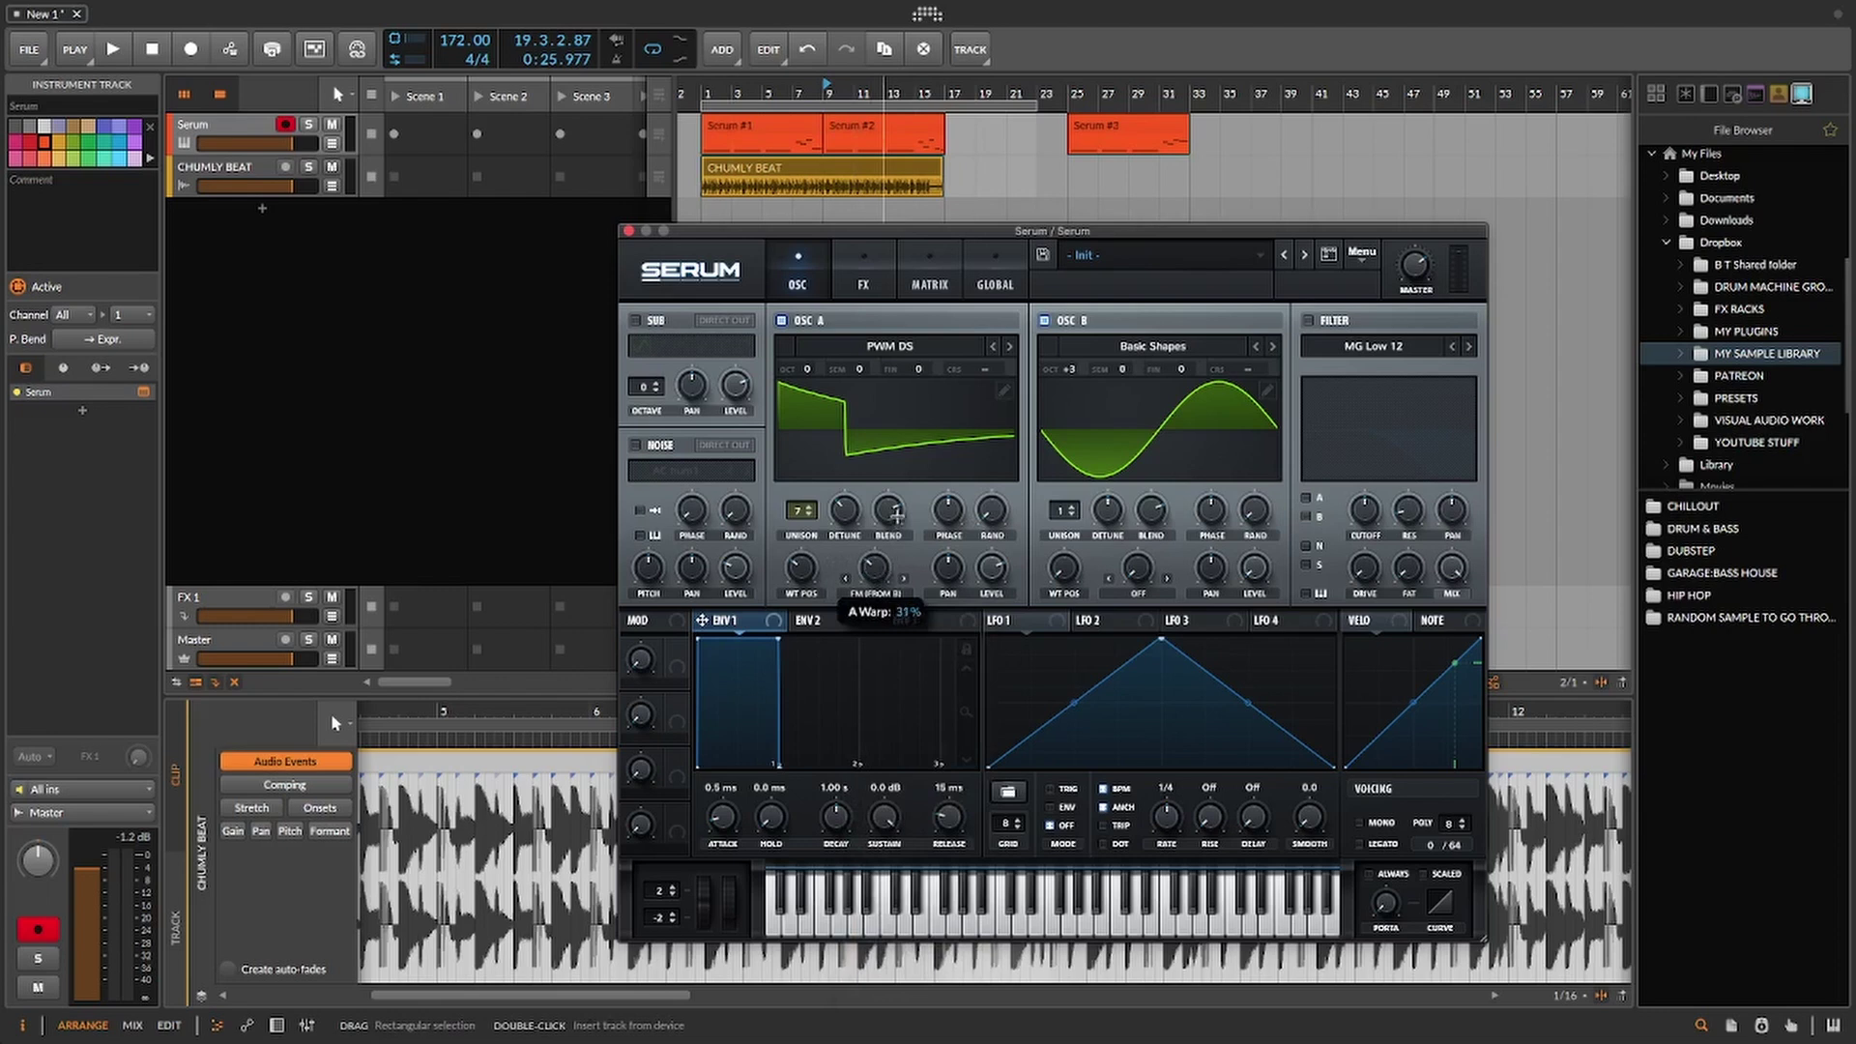
left_click_drag(897, 513, 903, 485)
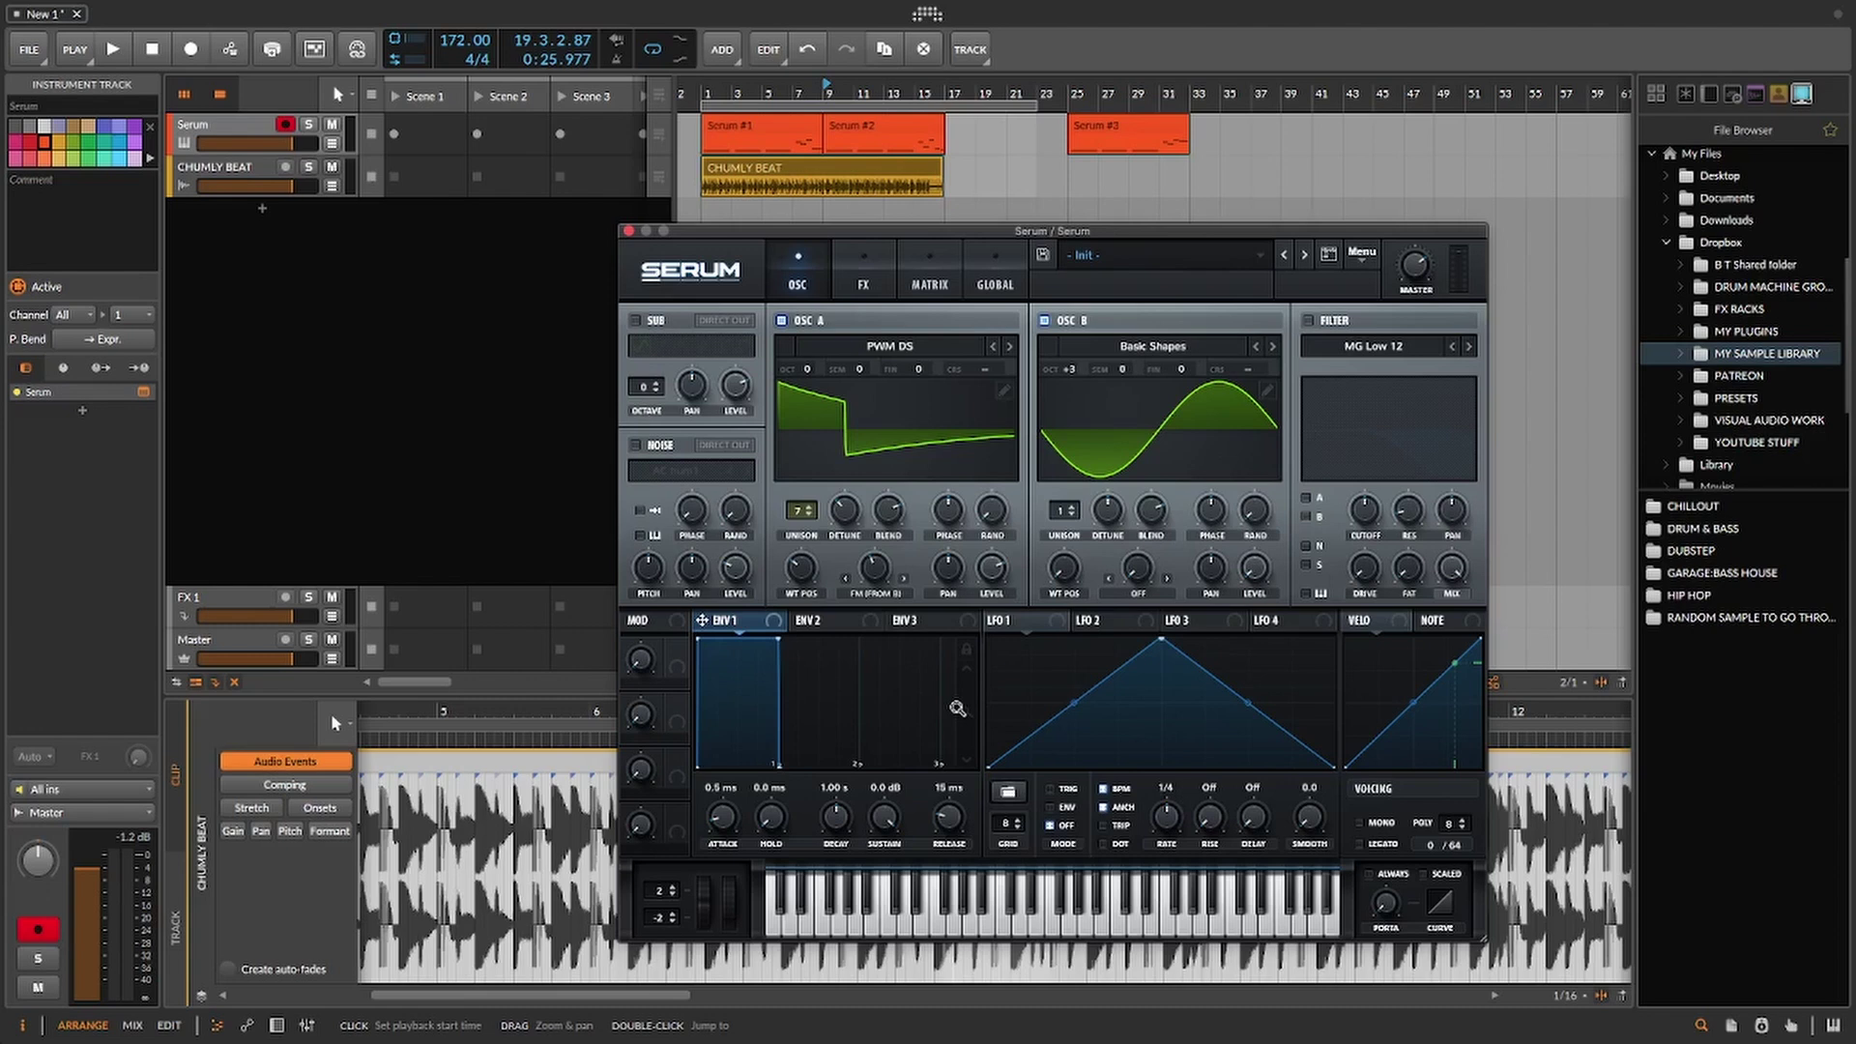
Step: Enable the sub oscillator with its sine wave and route it through Direct Out
left_click(636, 321)
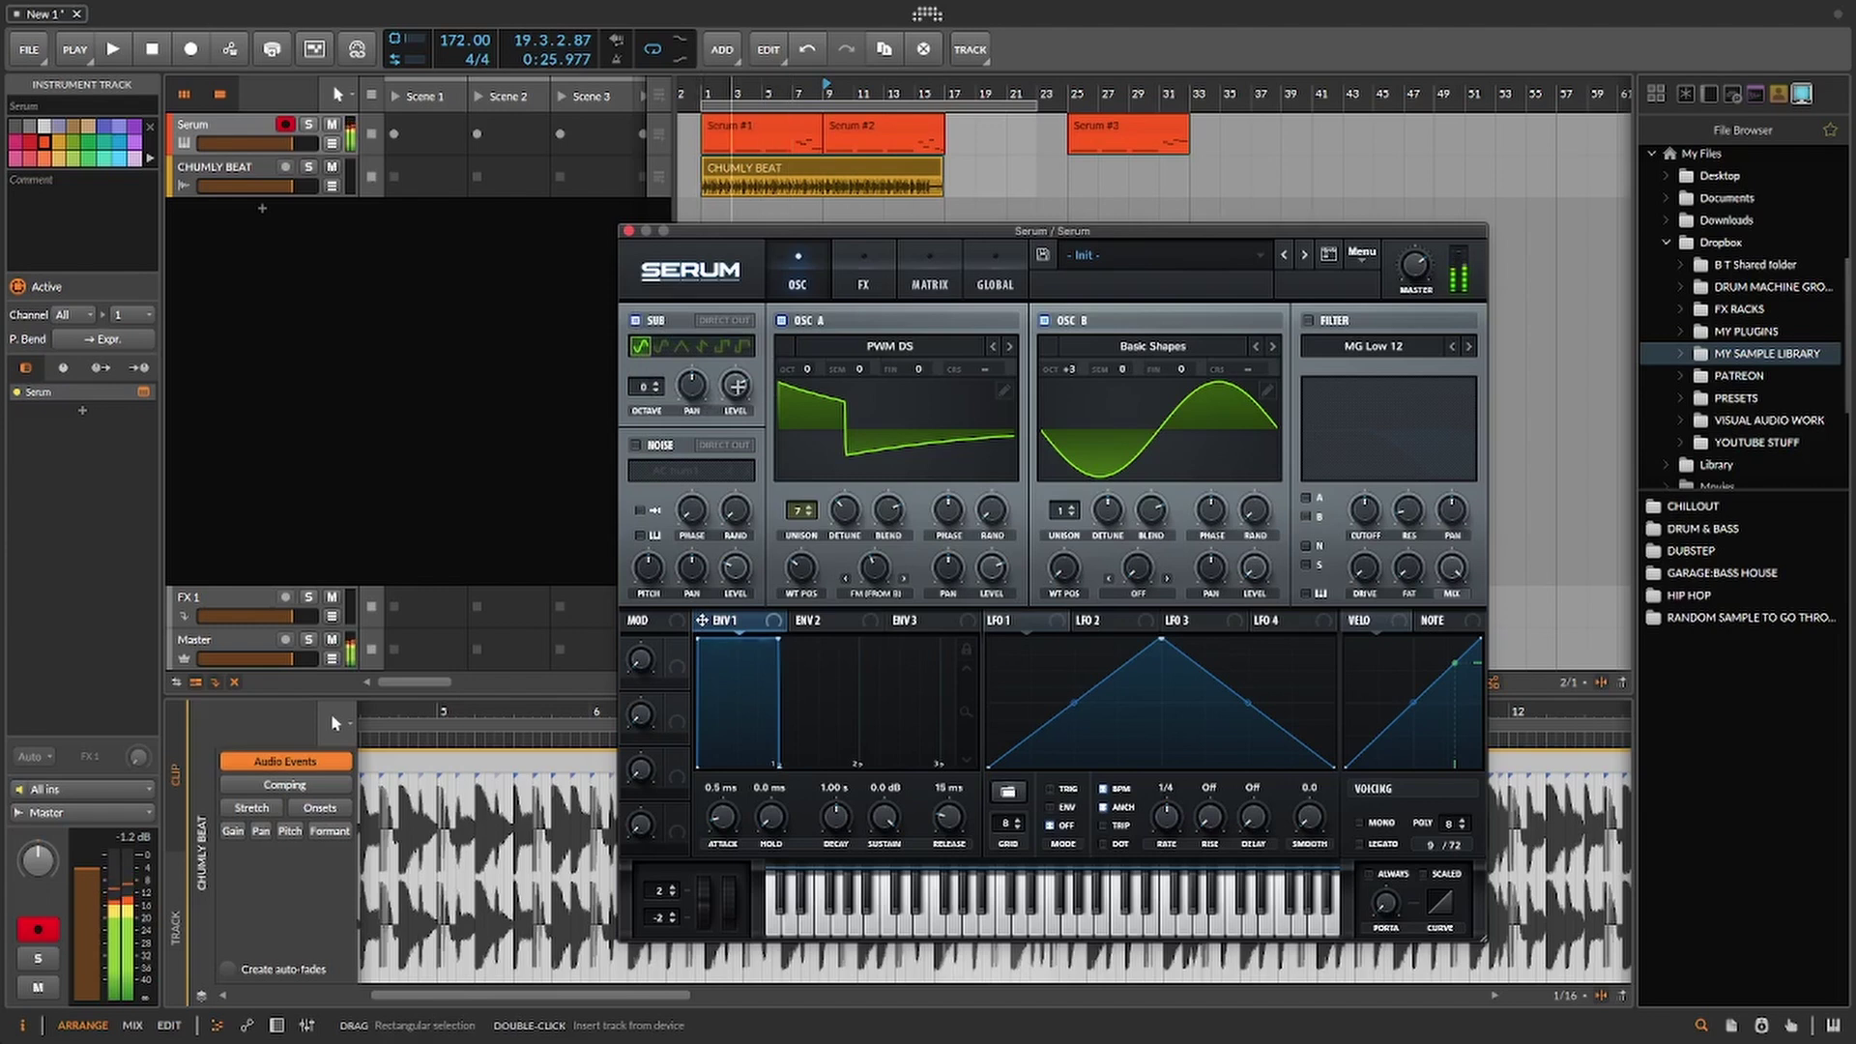
mouse_move(740, 378)
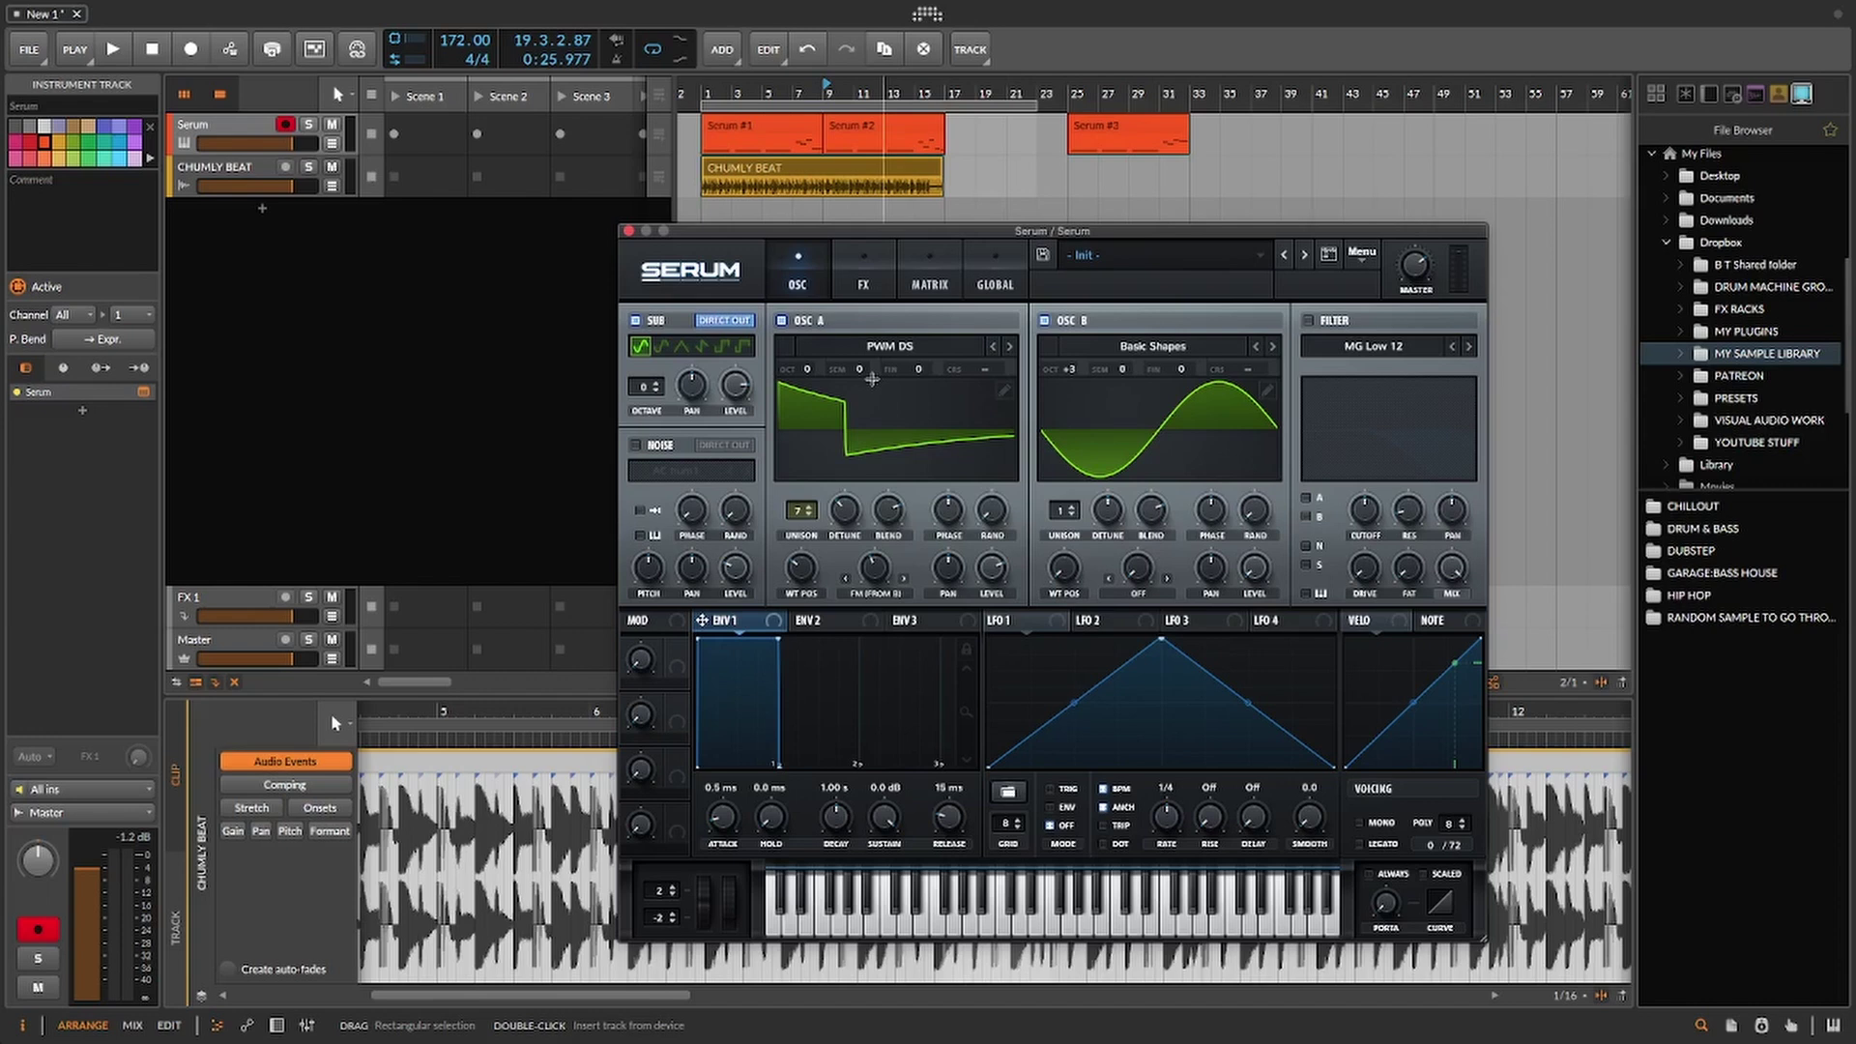
Step: Set Envelope 1's attack to 4.0 ms and mute the CHUMLY BEAT track
left_click_drag(722, 818, 722, 801)
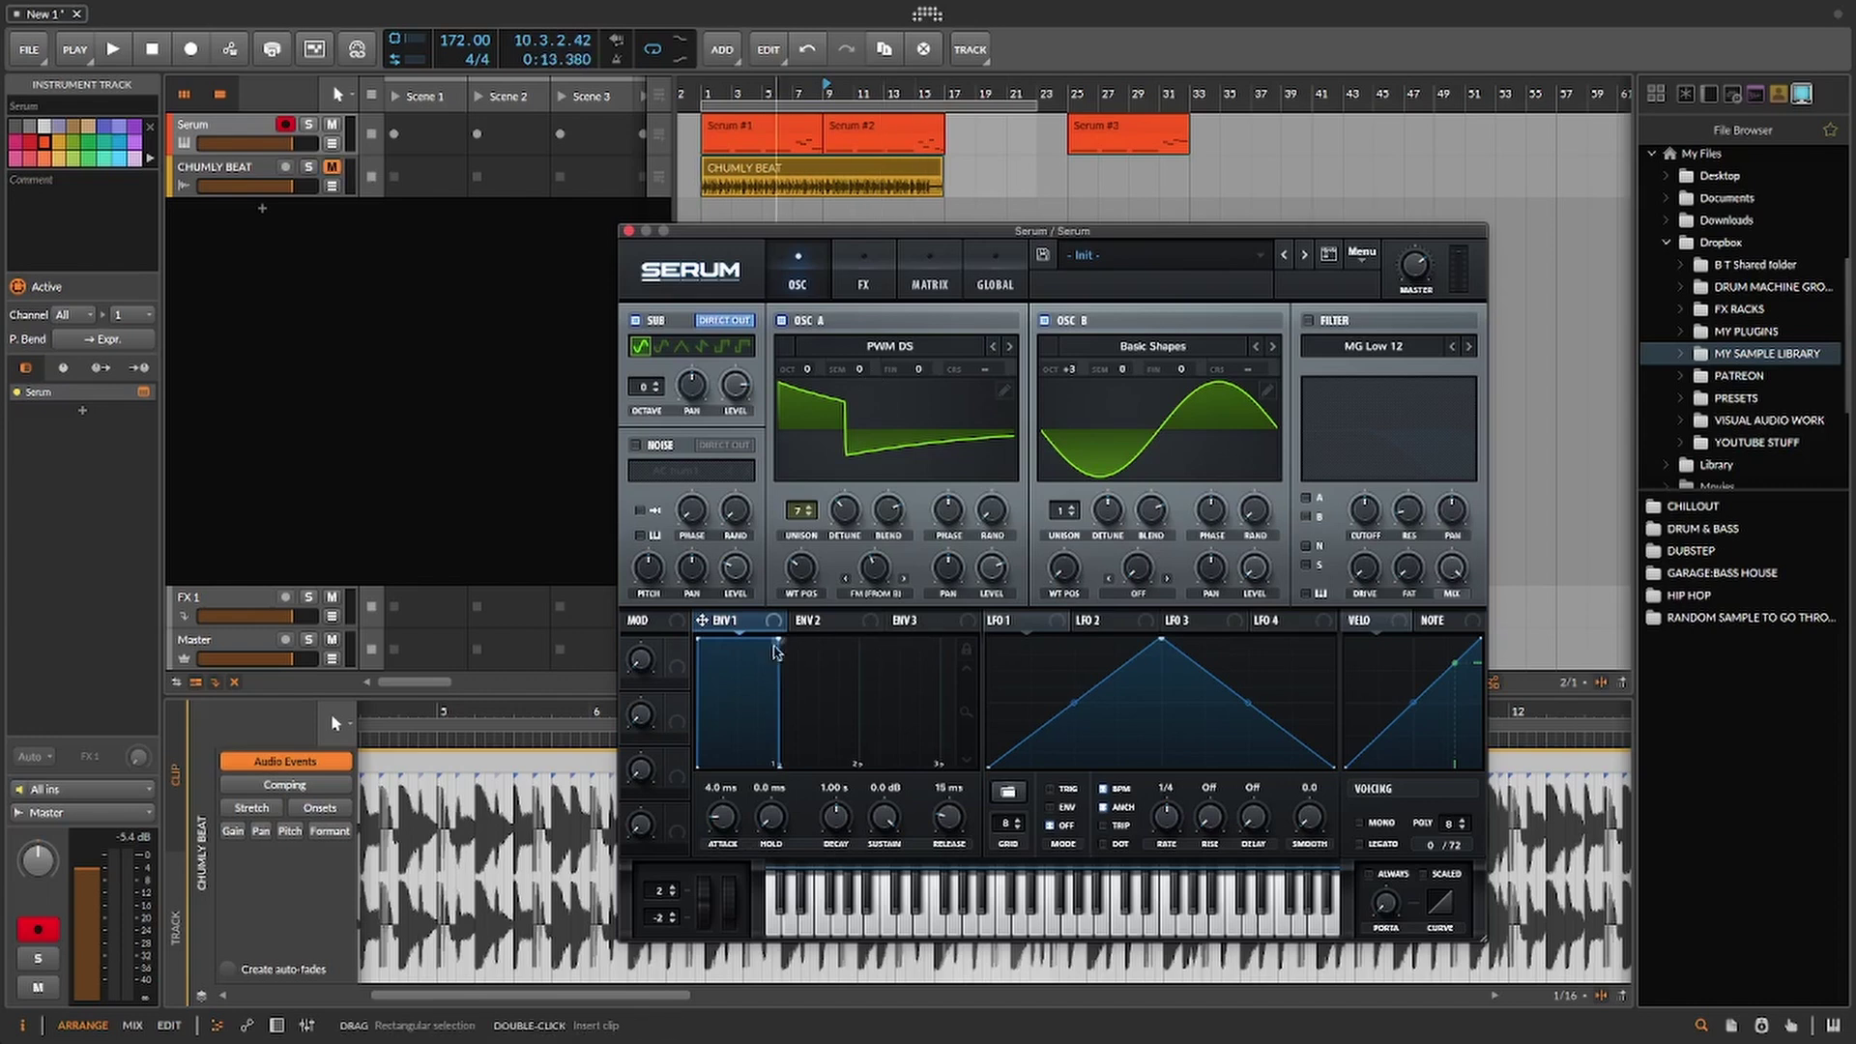
left_click(332, 167)
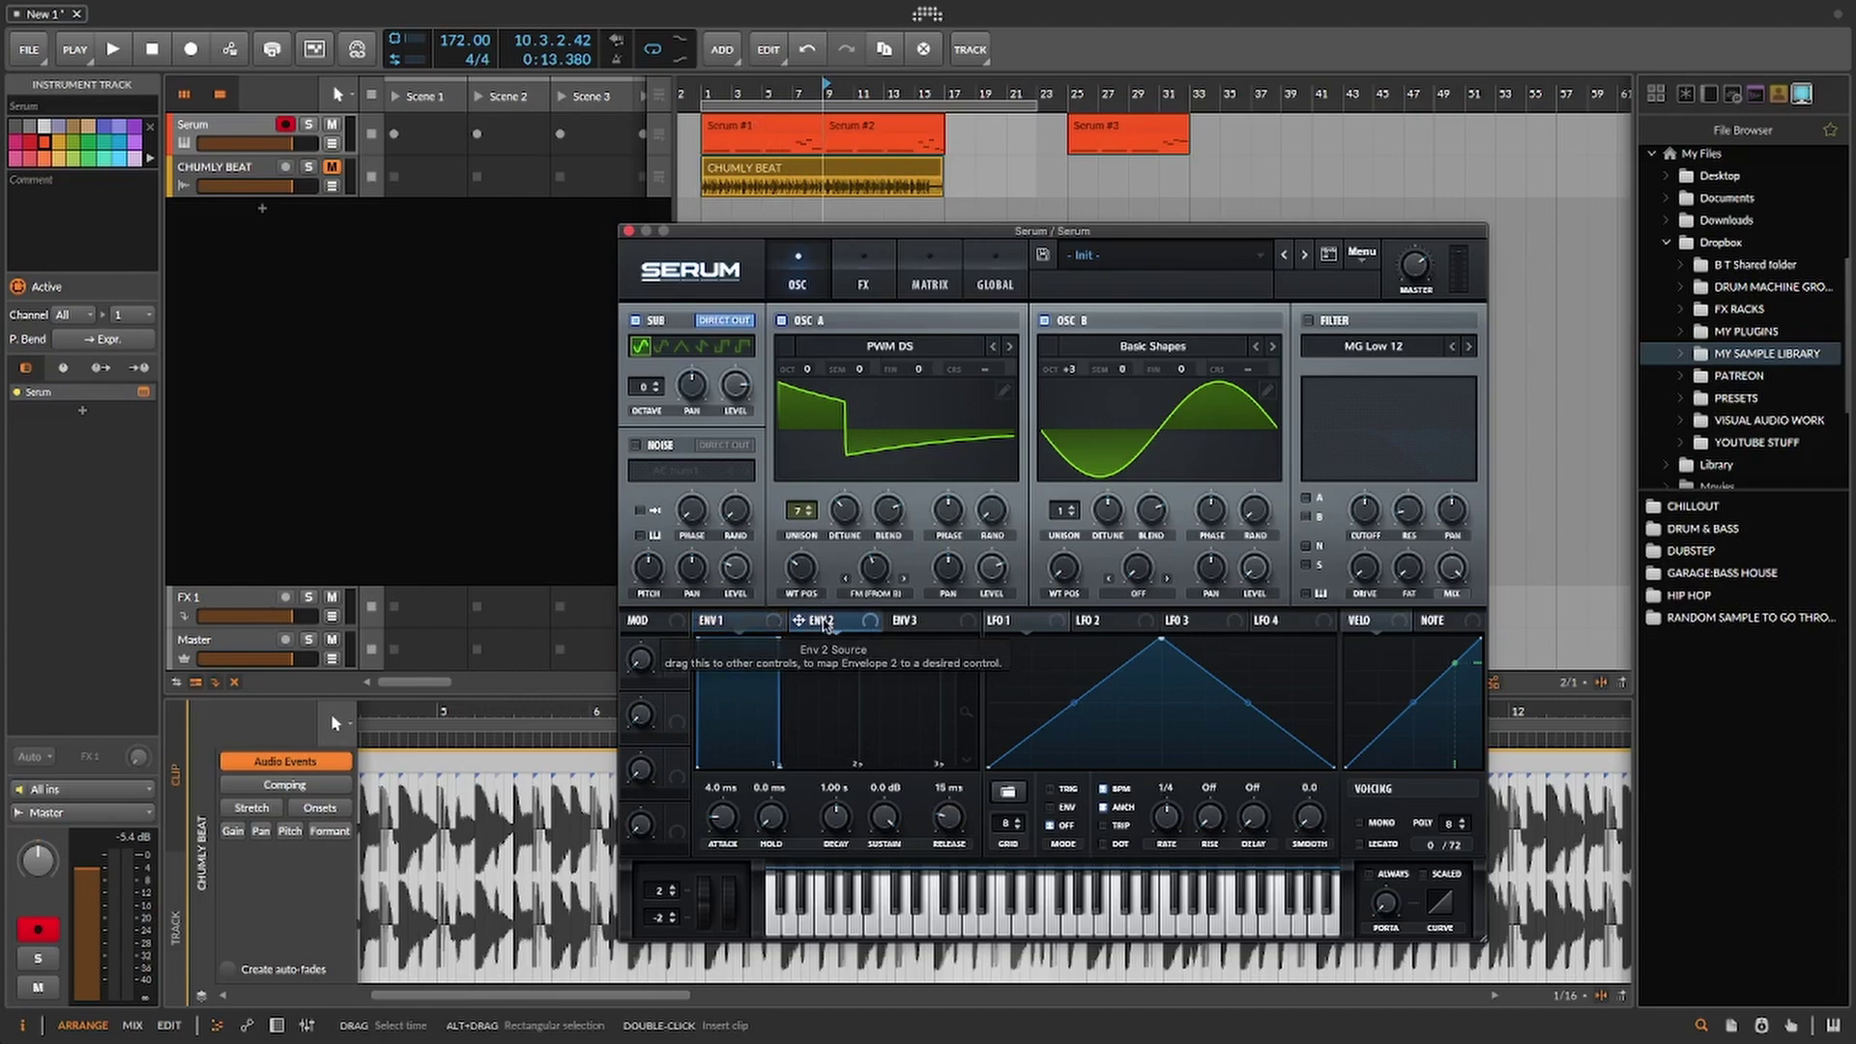
left_click(824, 623)
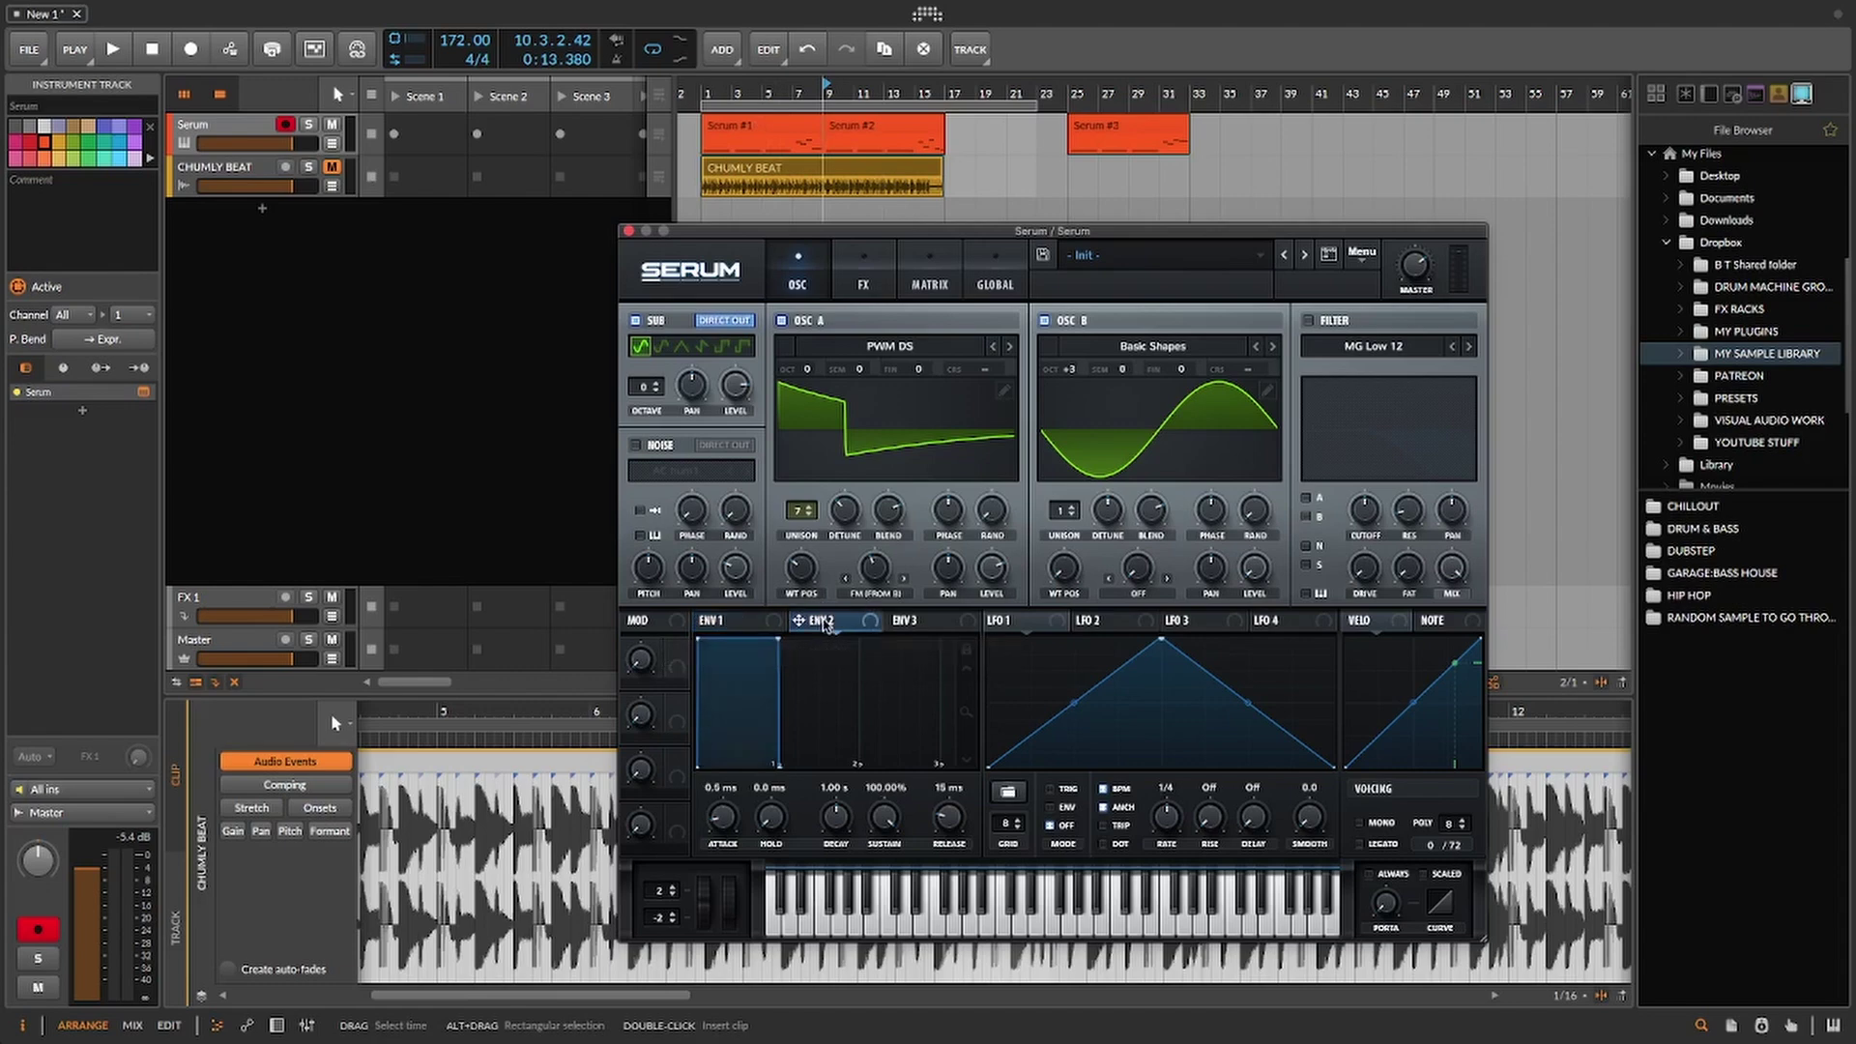
left_click(753, 627)
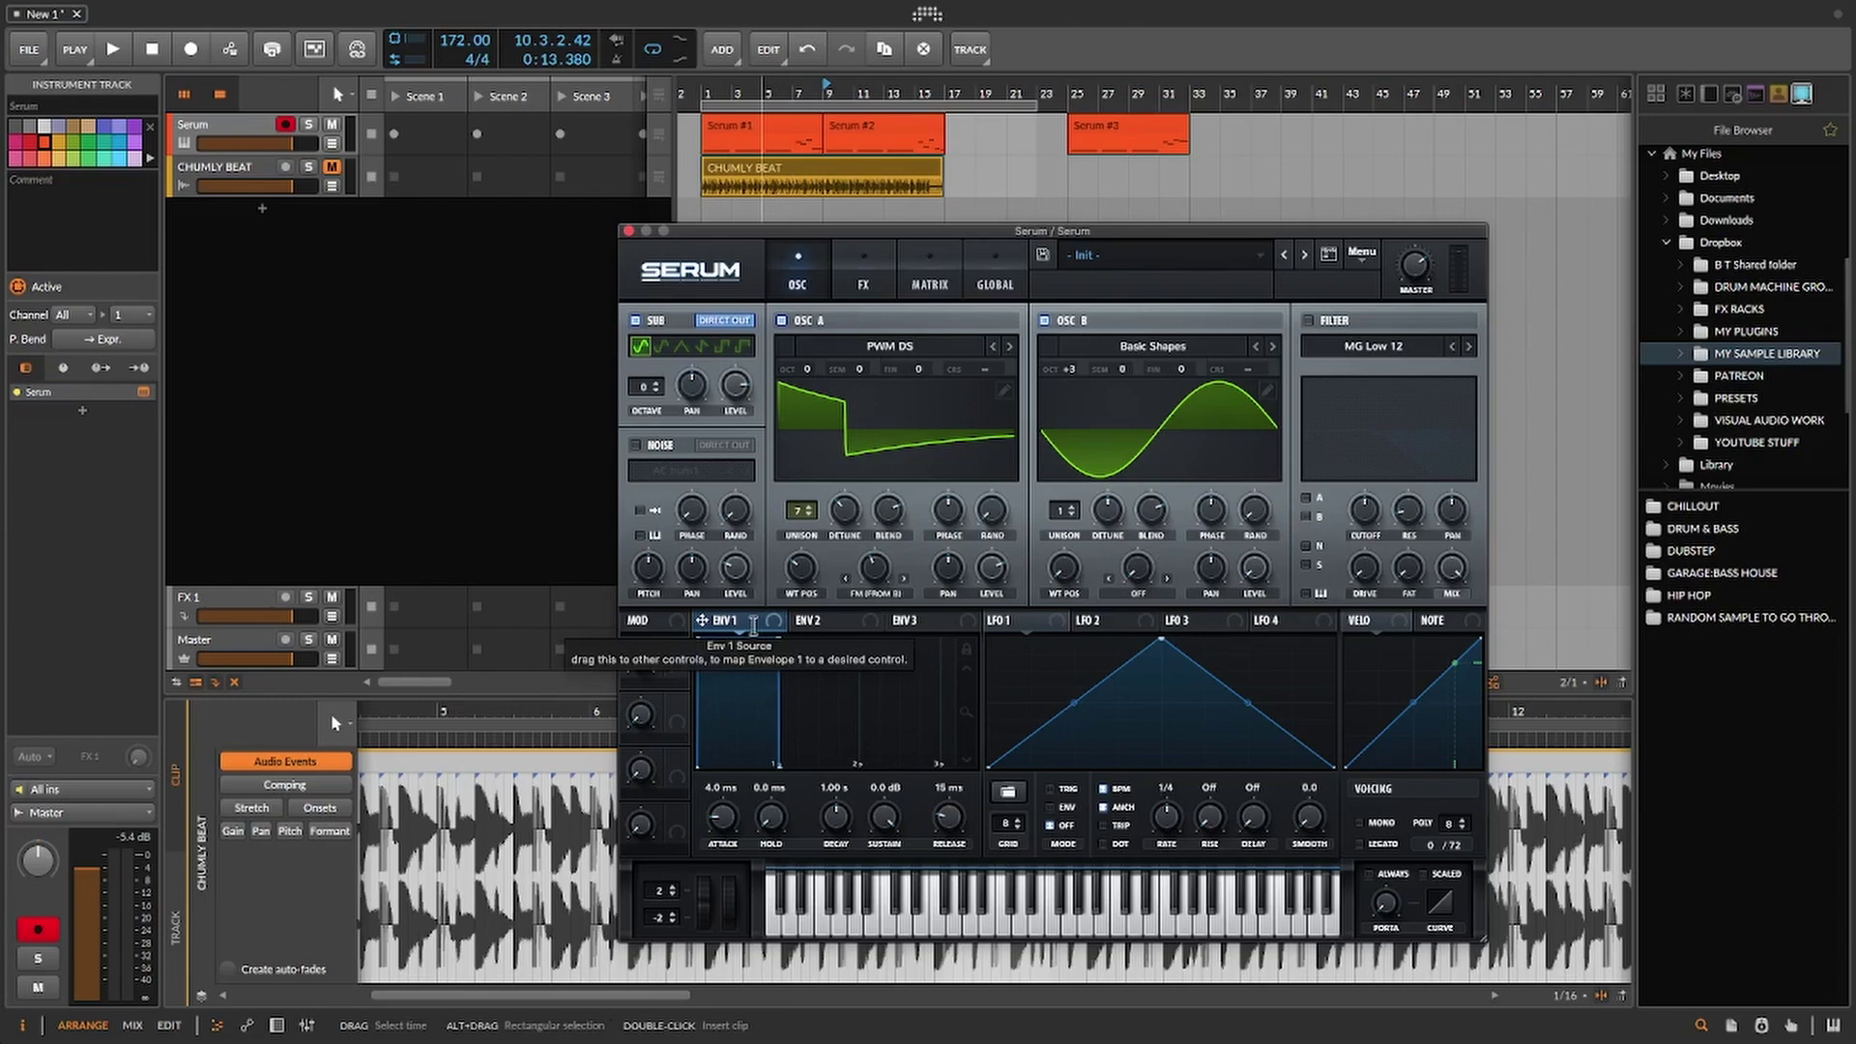
Step: Set Envelope 2's decay to 1.55 s and its sustain to 0%
left_click(822, 621)
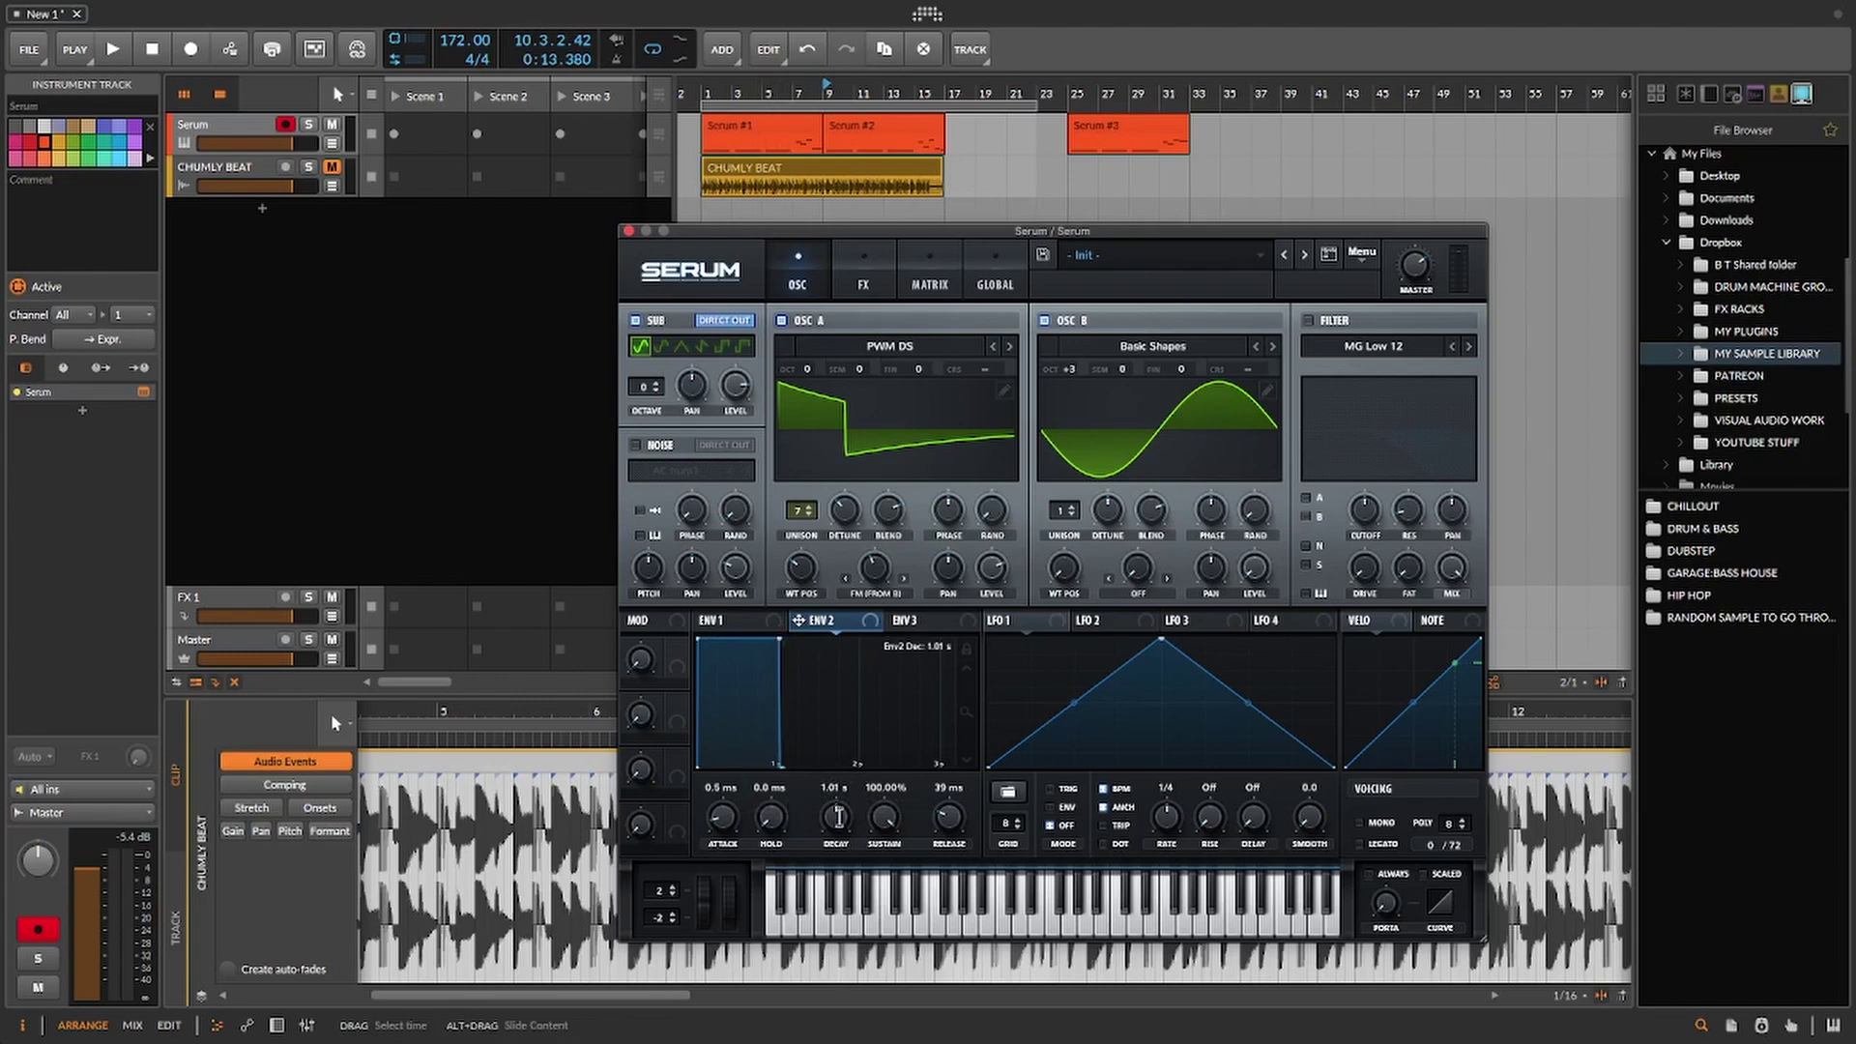
left_click_drag(839, 817, 840, 809)
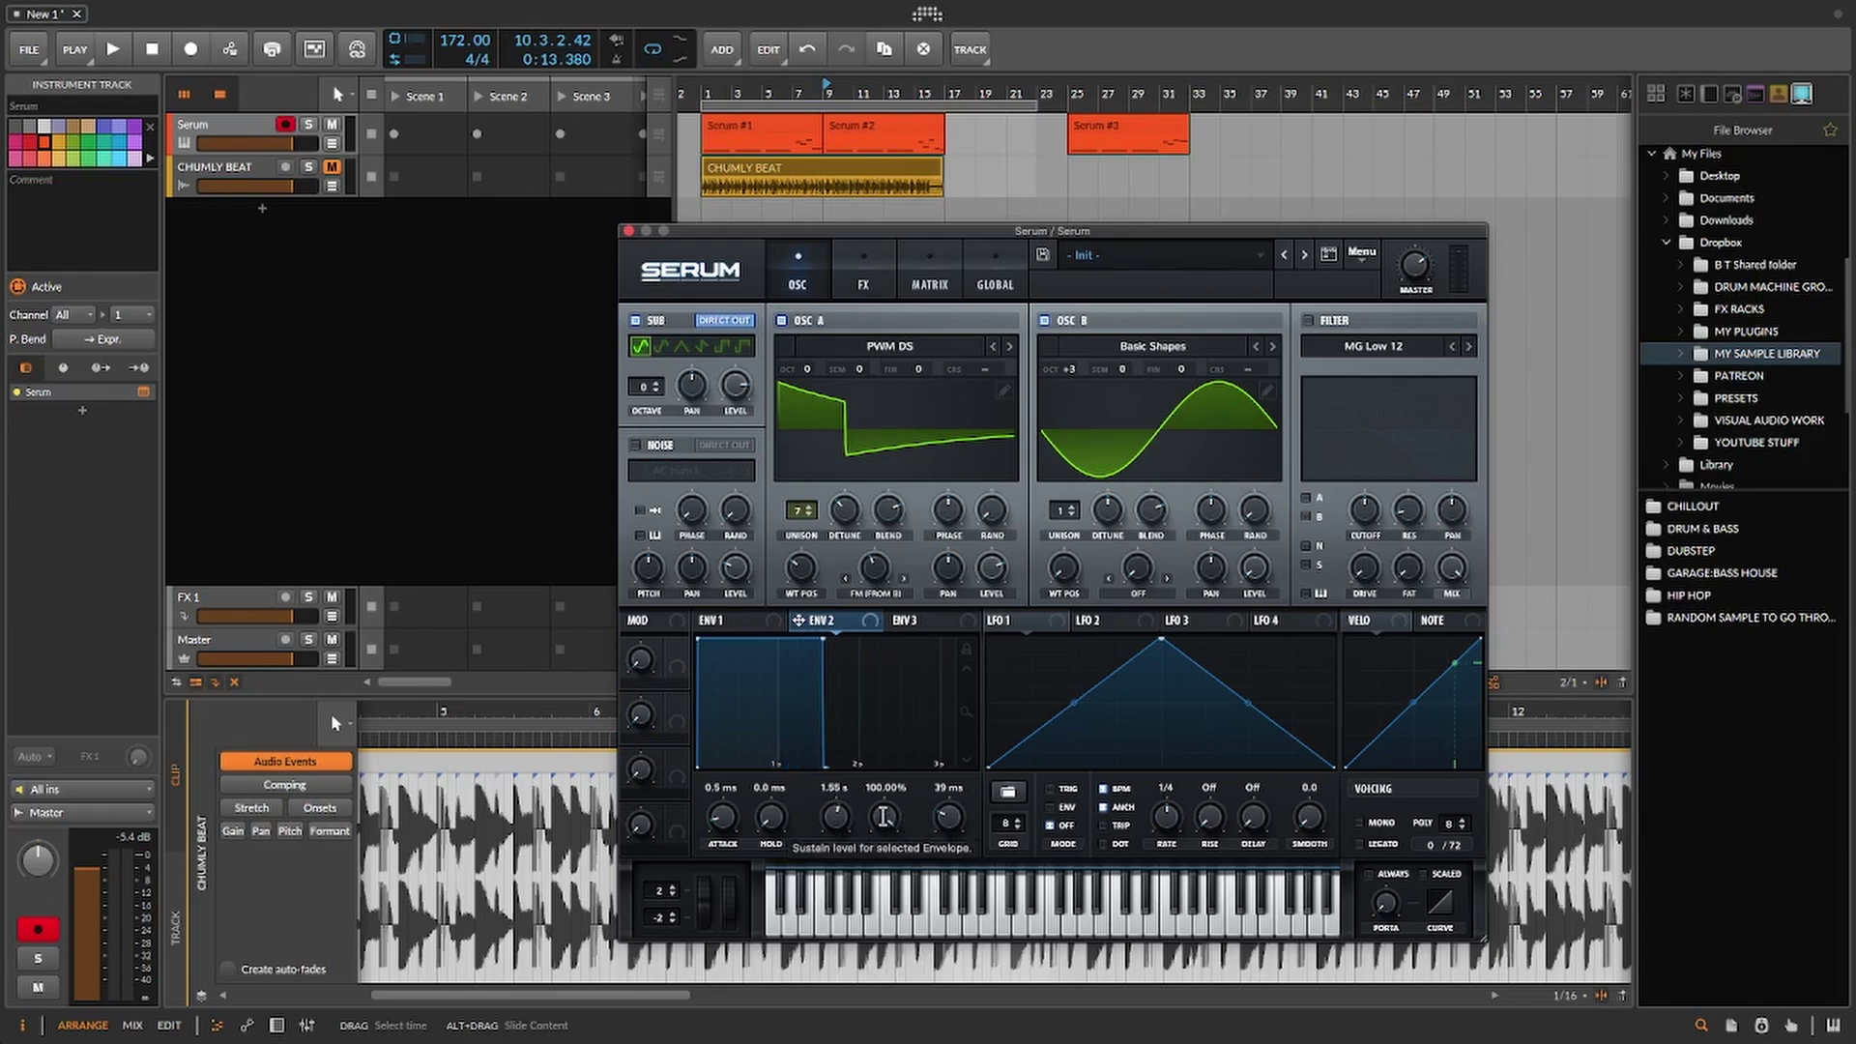
left_click_drag(884, 817, 851, 1042)
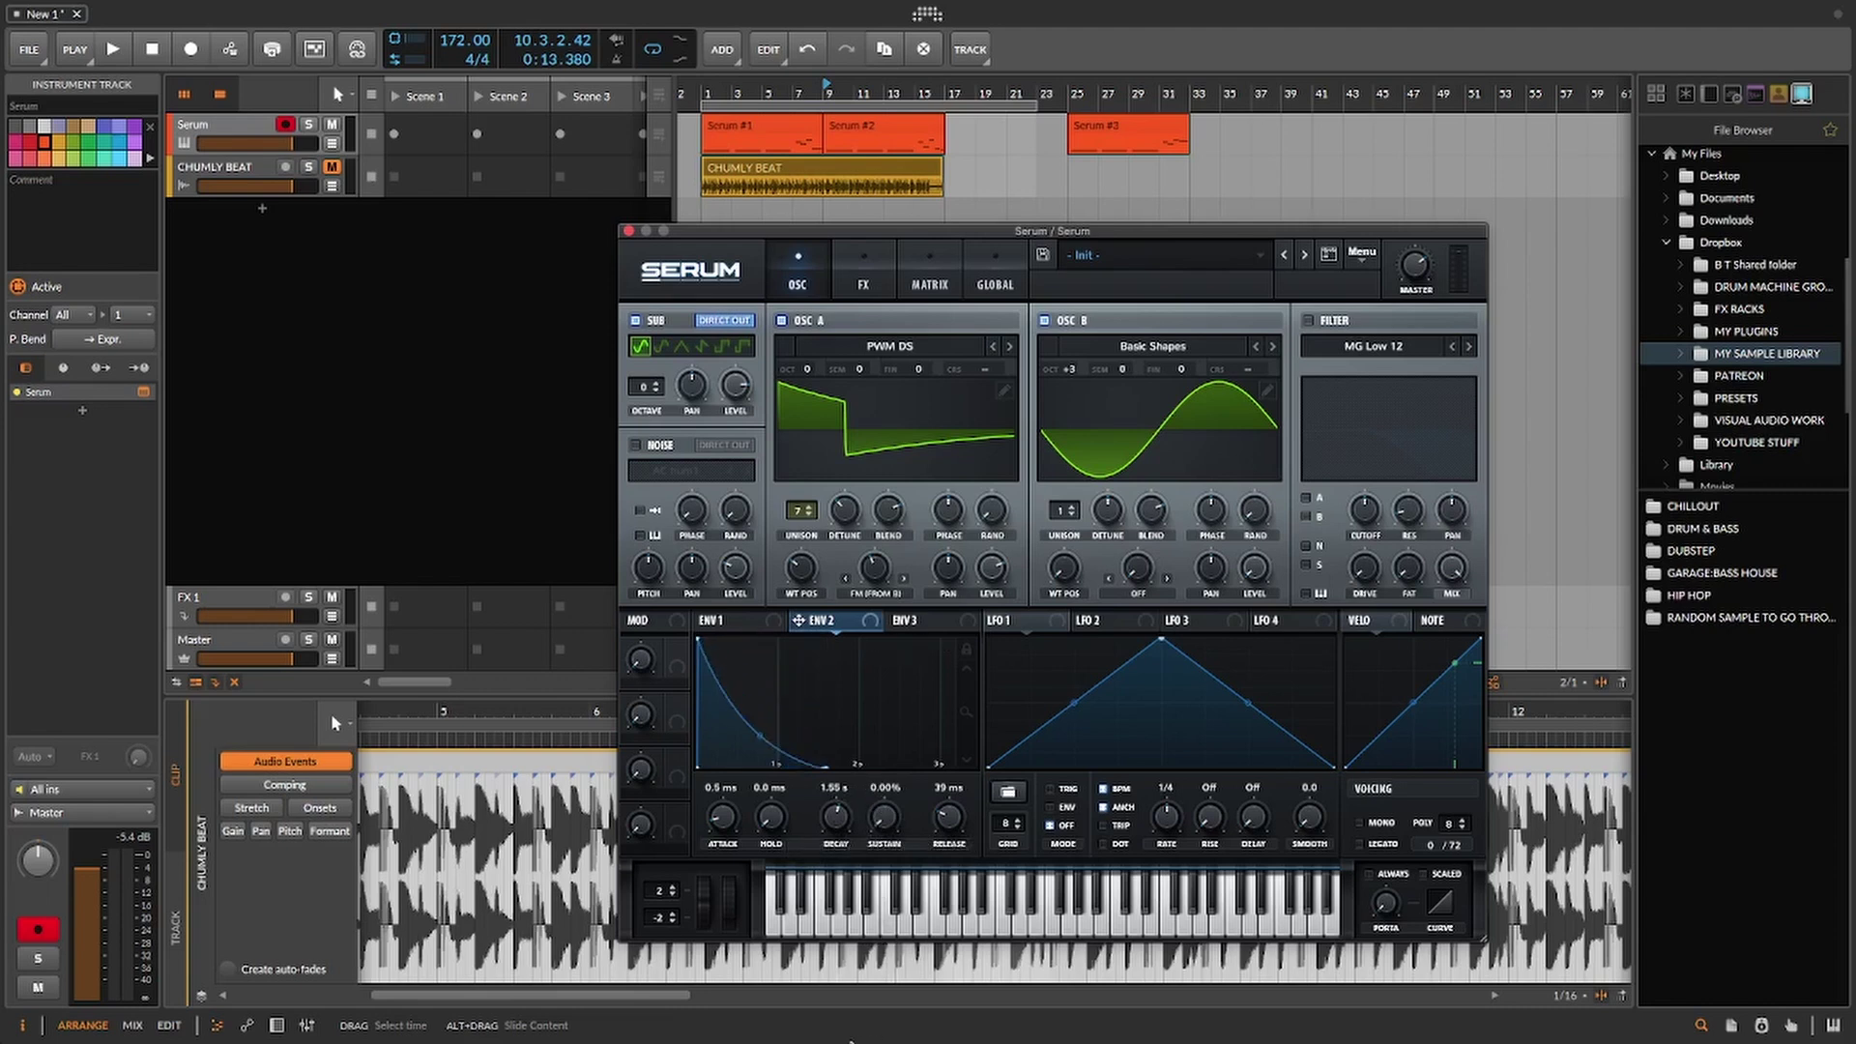
Step: Bend Envelope 2's decay curve outward, with a decay of 1.77 s and a release of 23 ms
left_click_drag(764, 741, 815, 696)
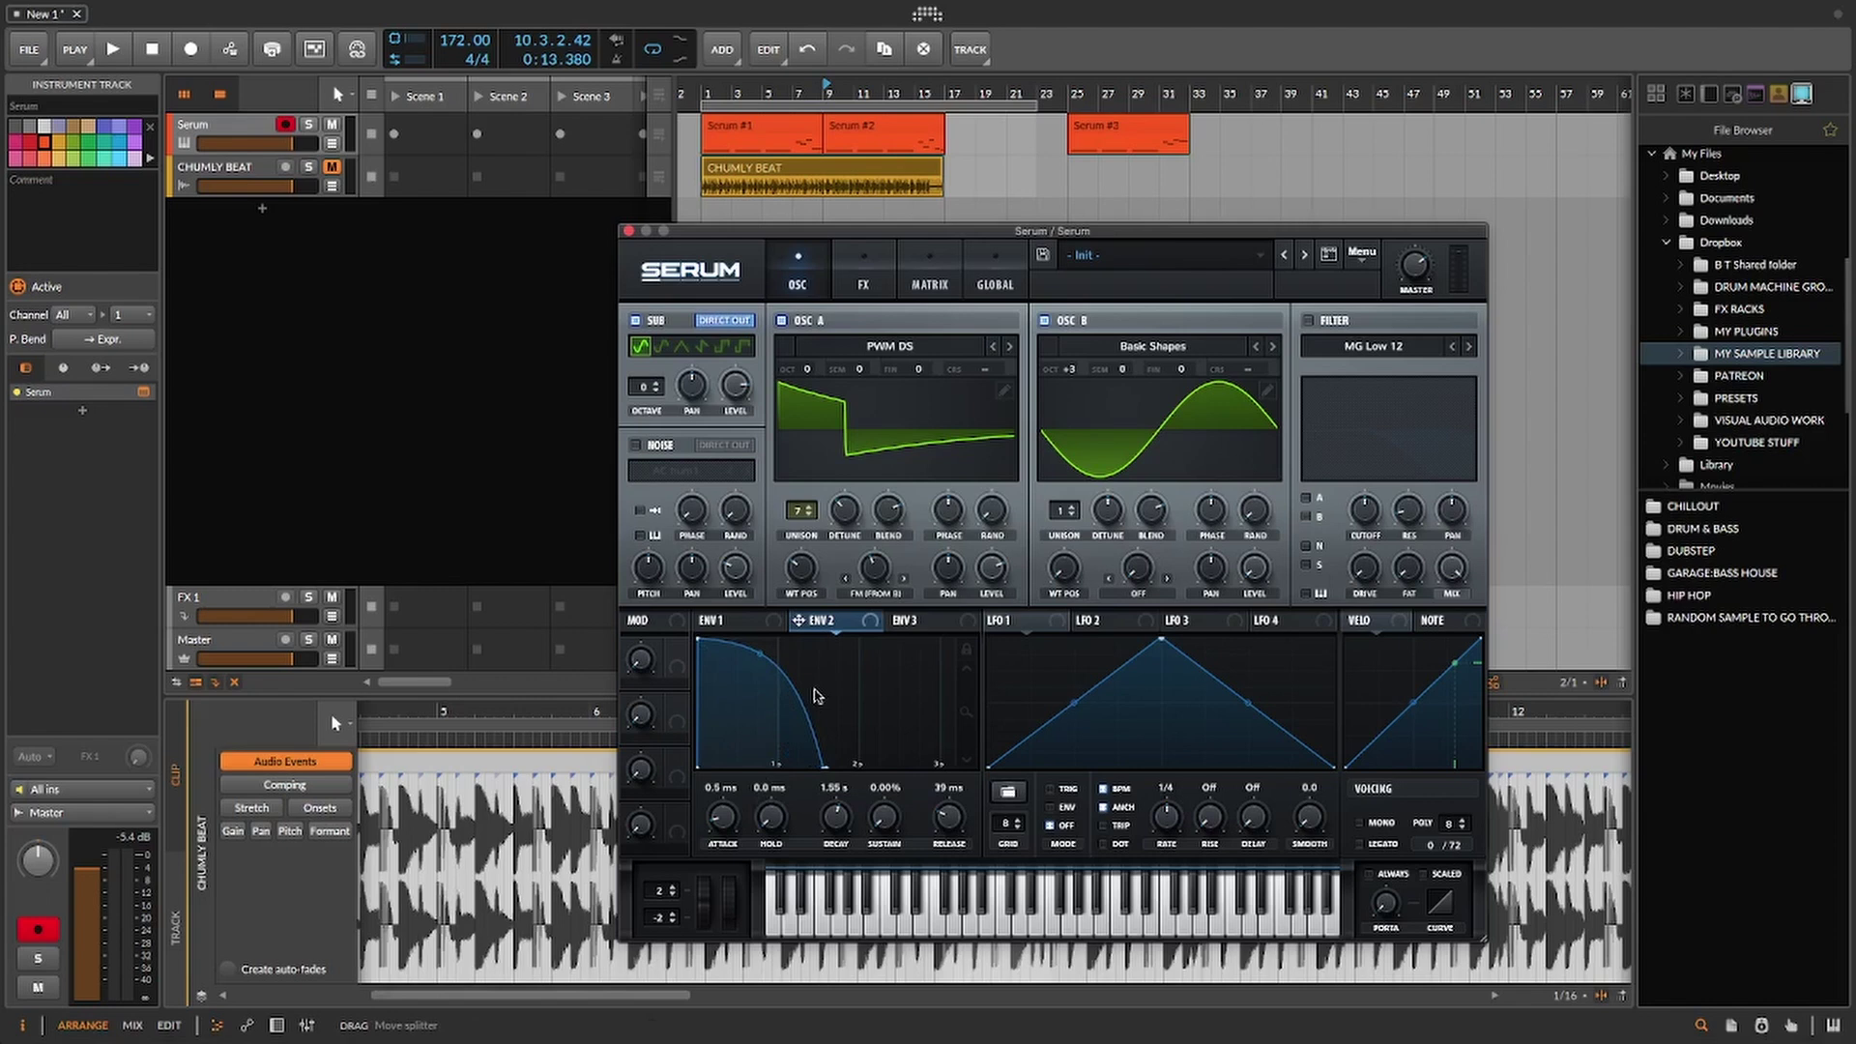
left_click_drag(824, 770, 837, 770)
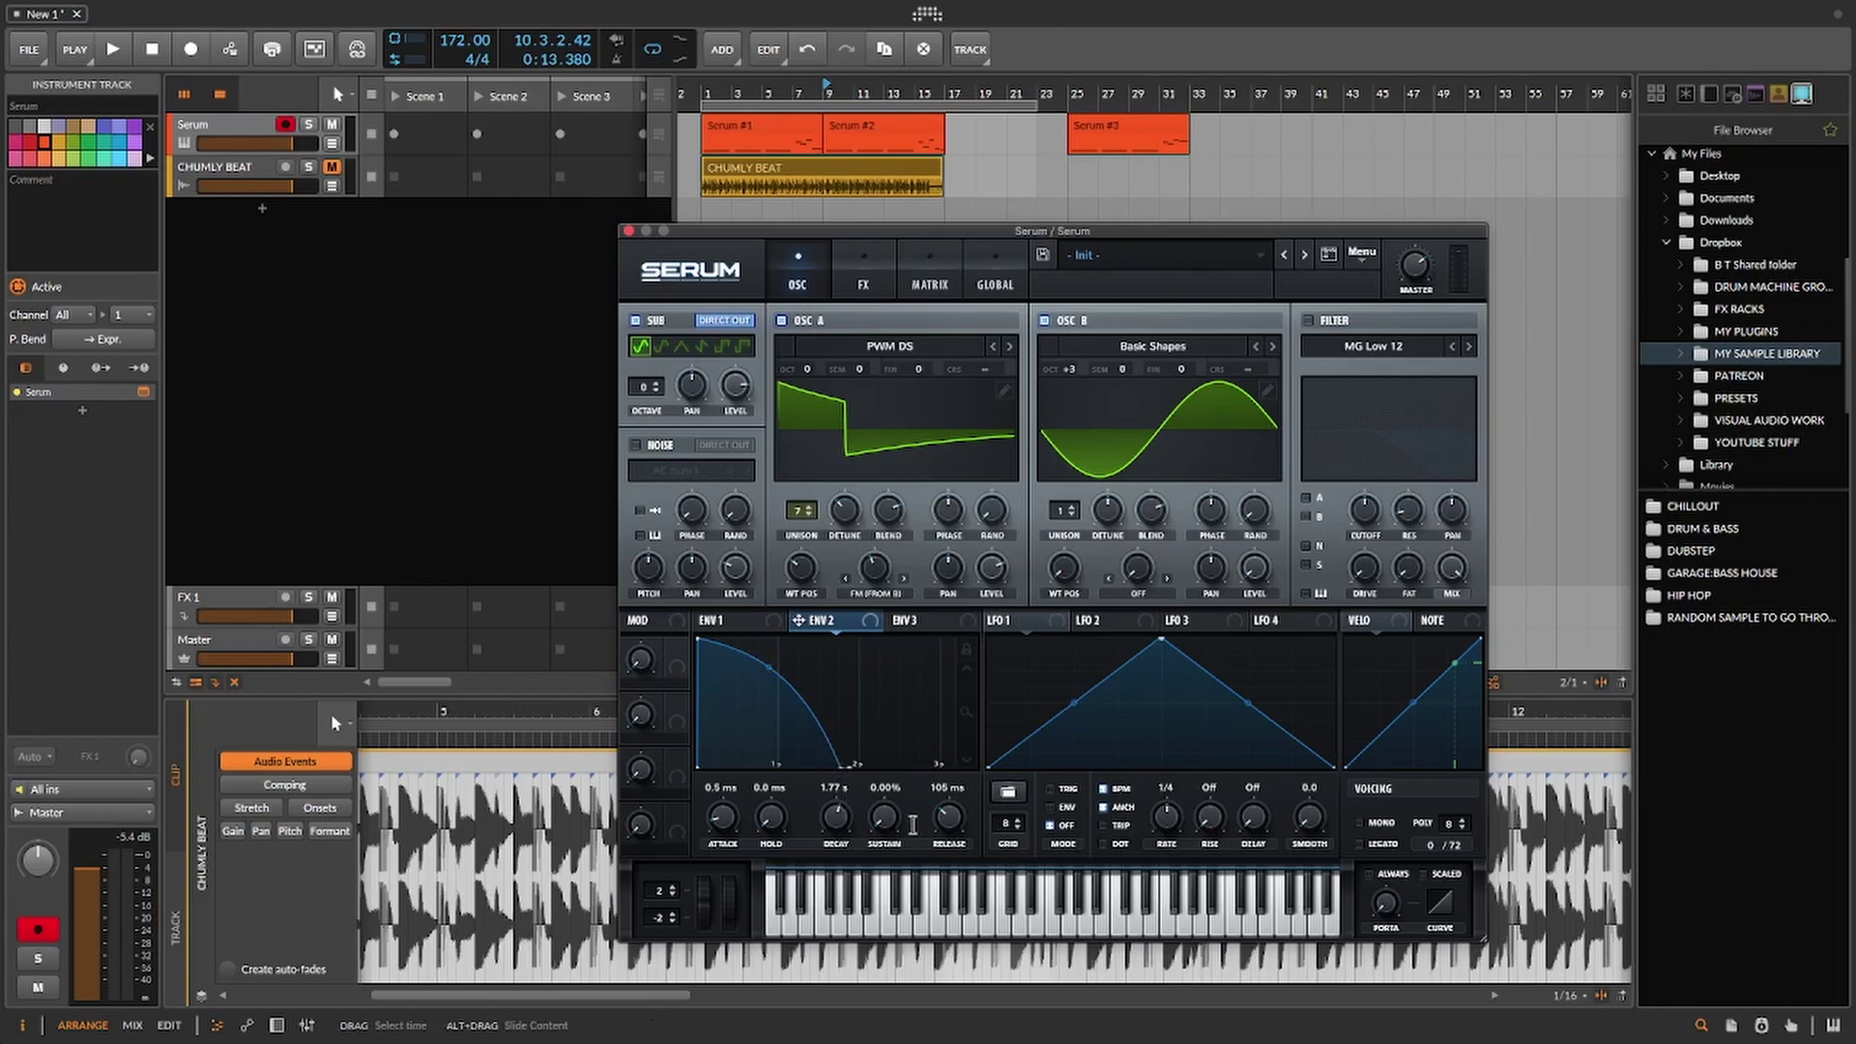
left_click_drag(948, 820, 945, 876)
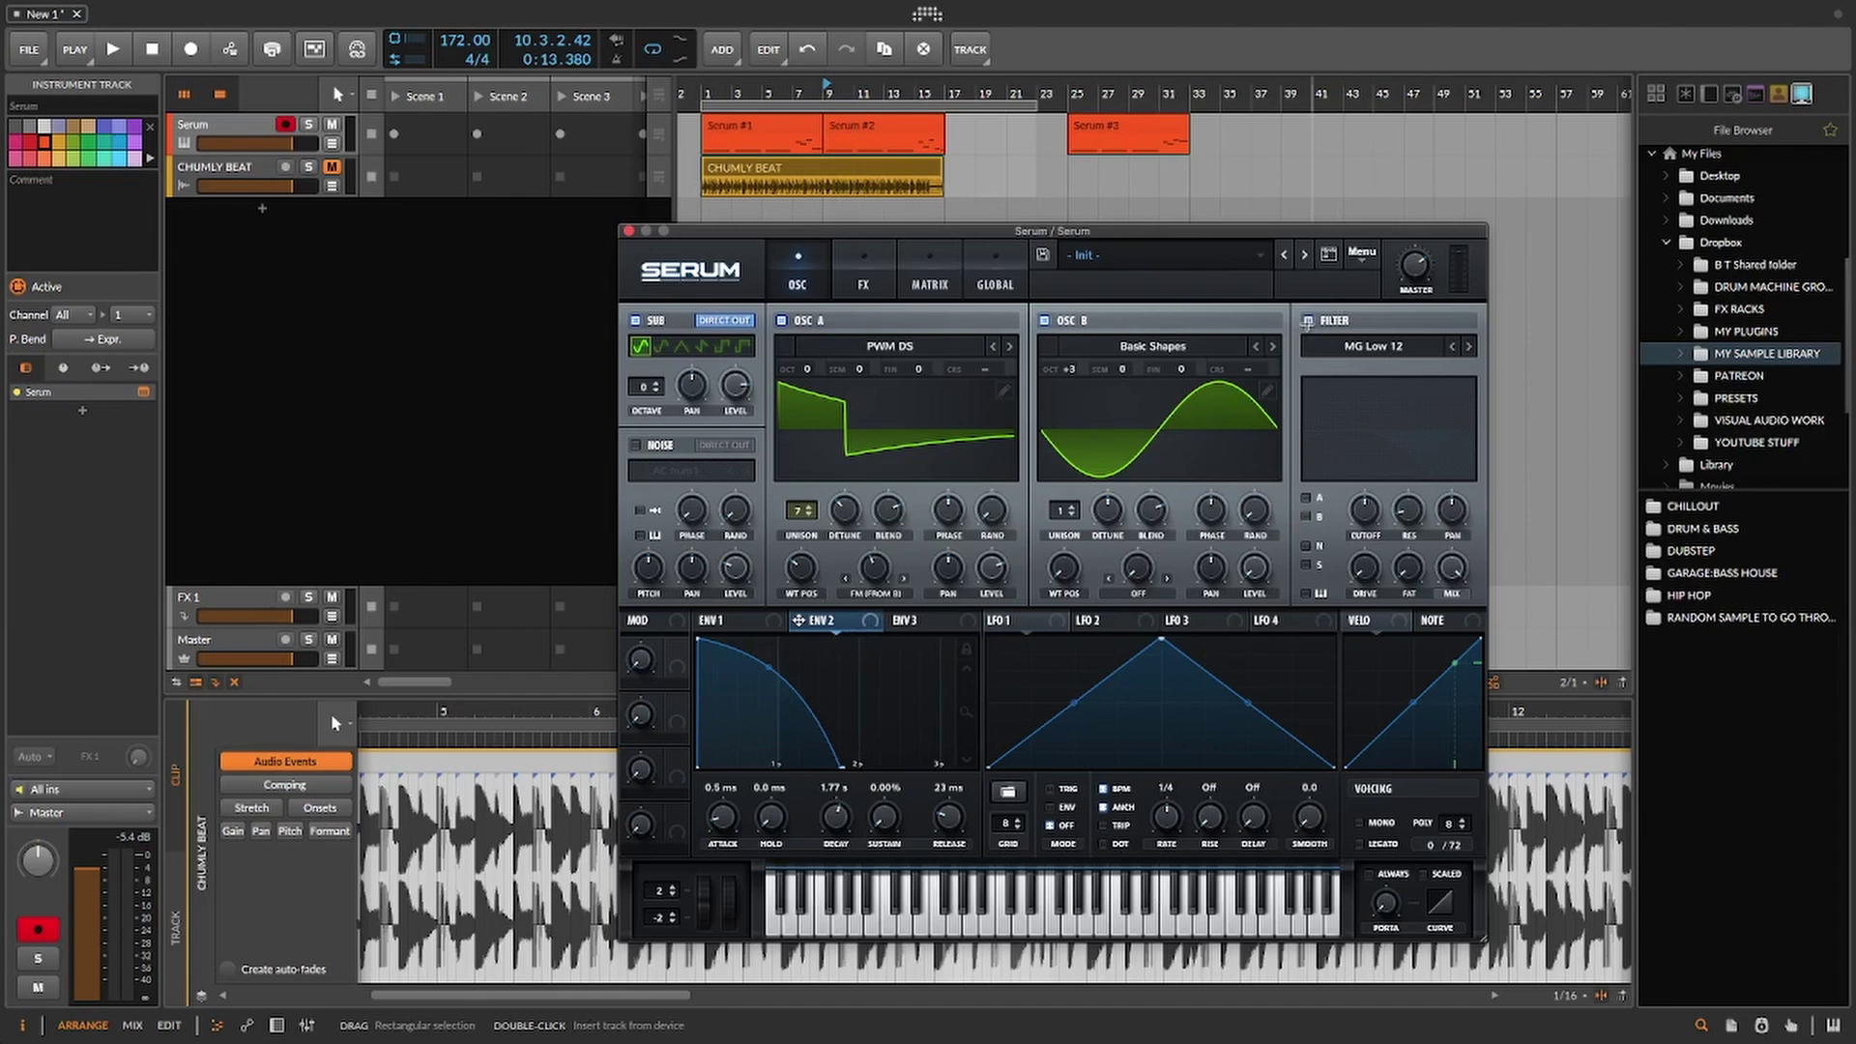
Step: Enable the MG Low 12 filter and route oscillators A and B through it
left_click(1307, 499)
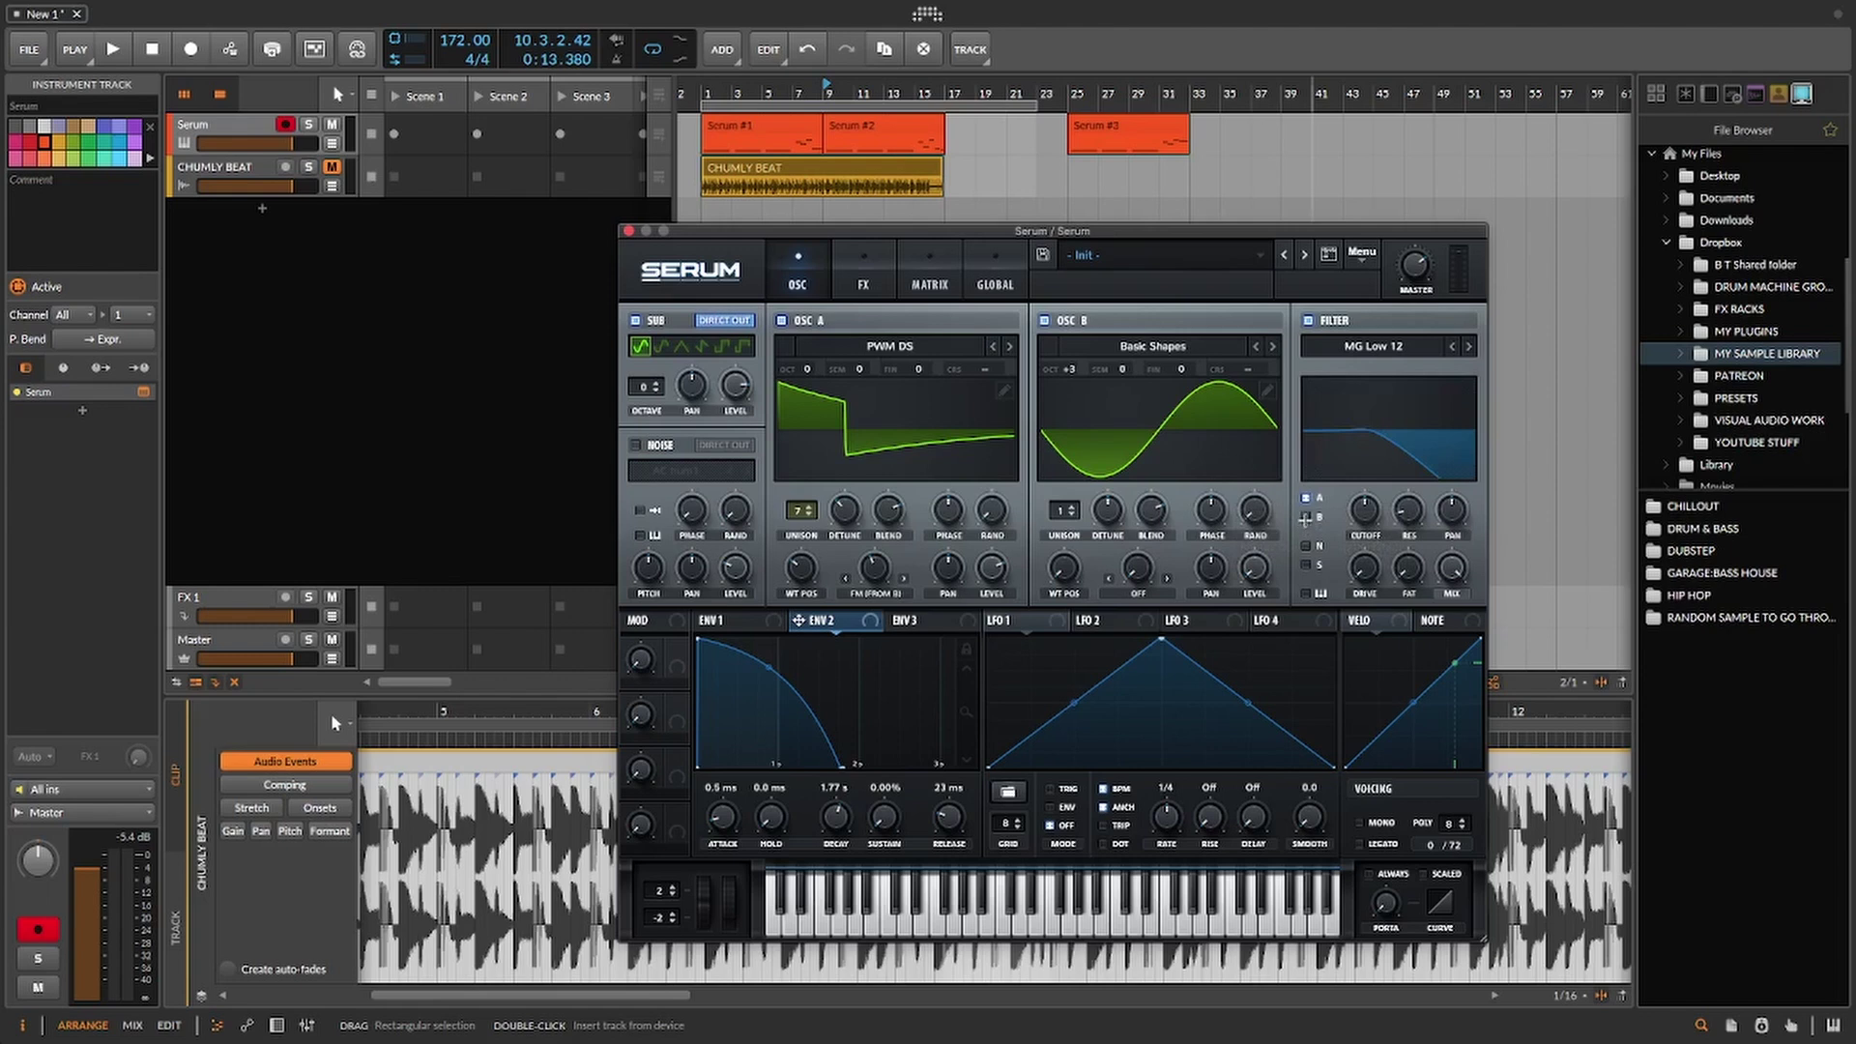
left_click(1307, 518)
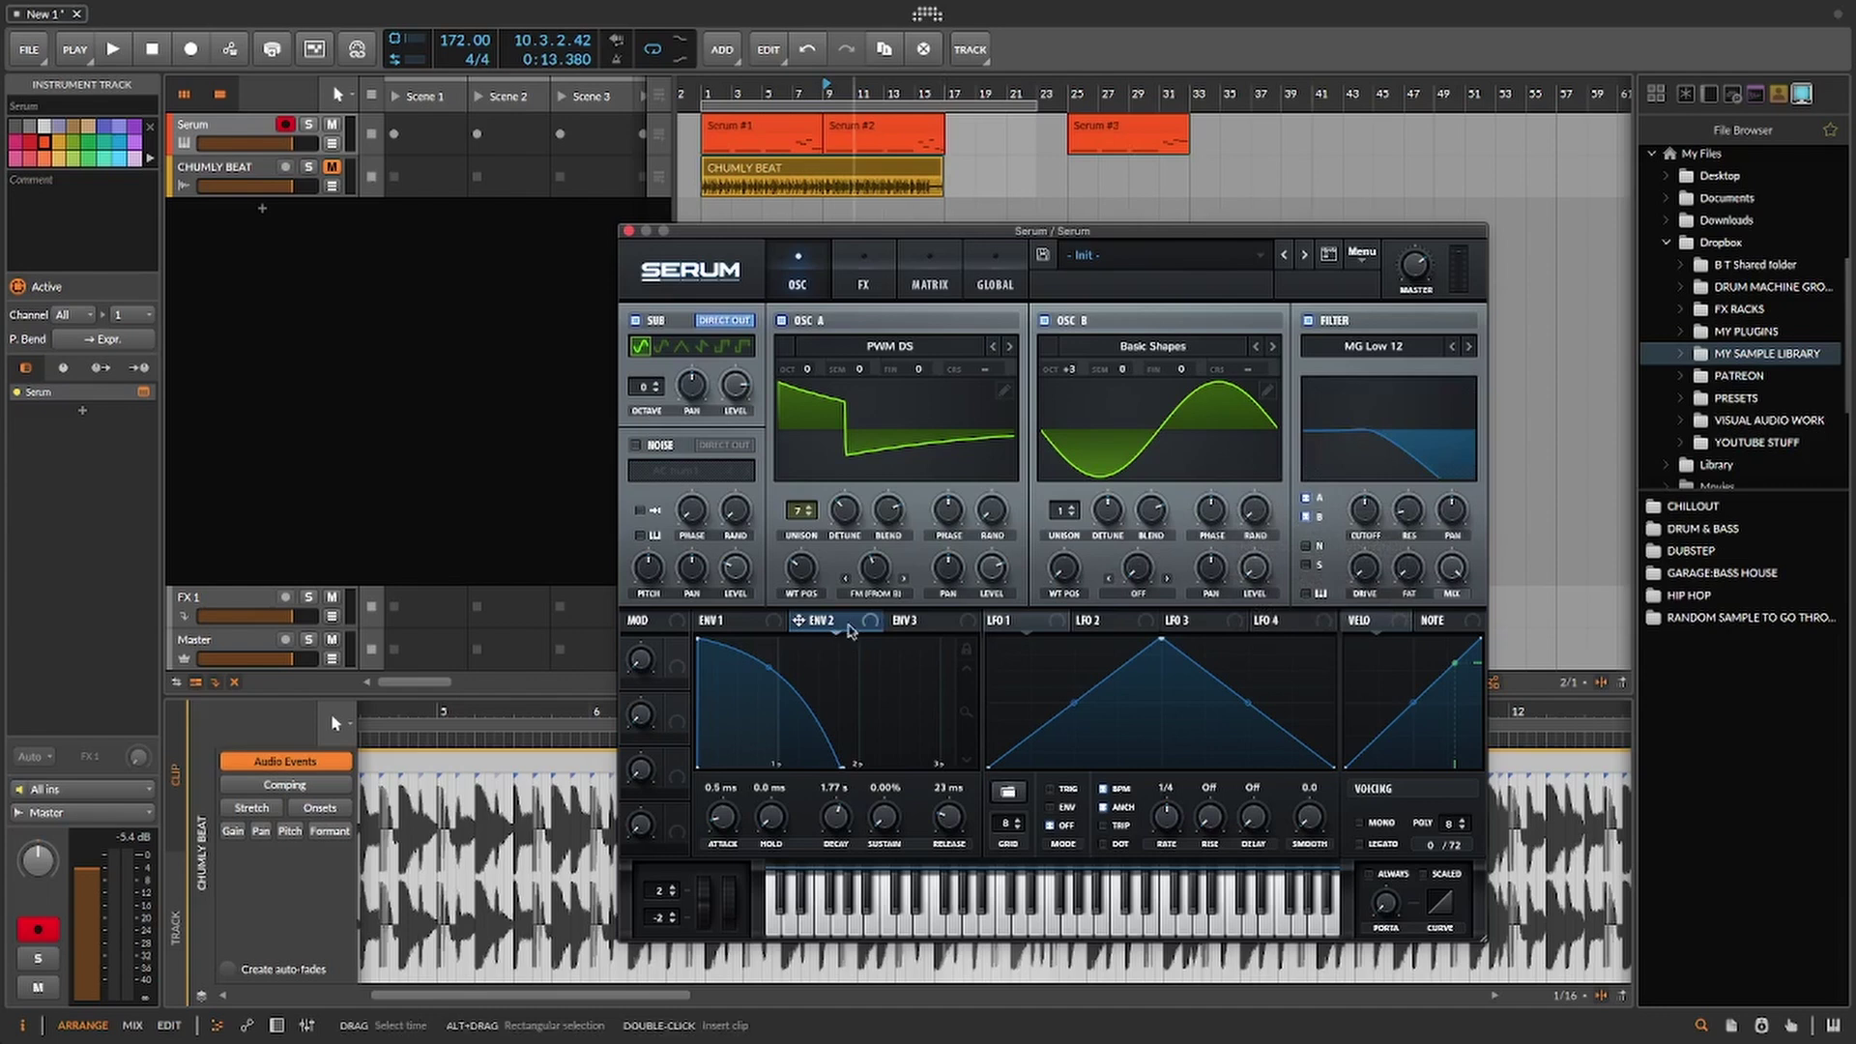
Step: Assign Envelope 2 to the filter cutoff and lower the cutoff
left_click_drag(849, 621, 1364, 508)
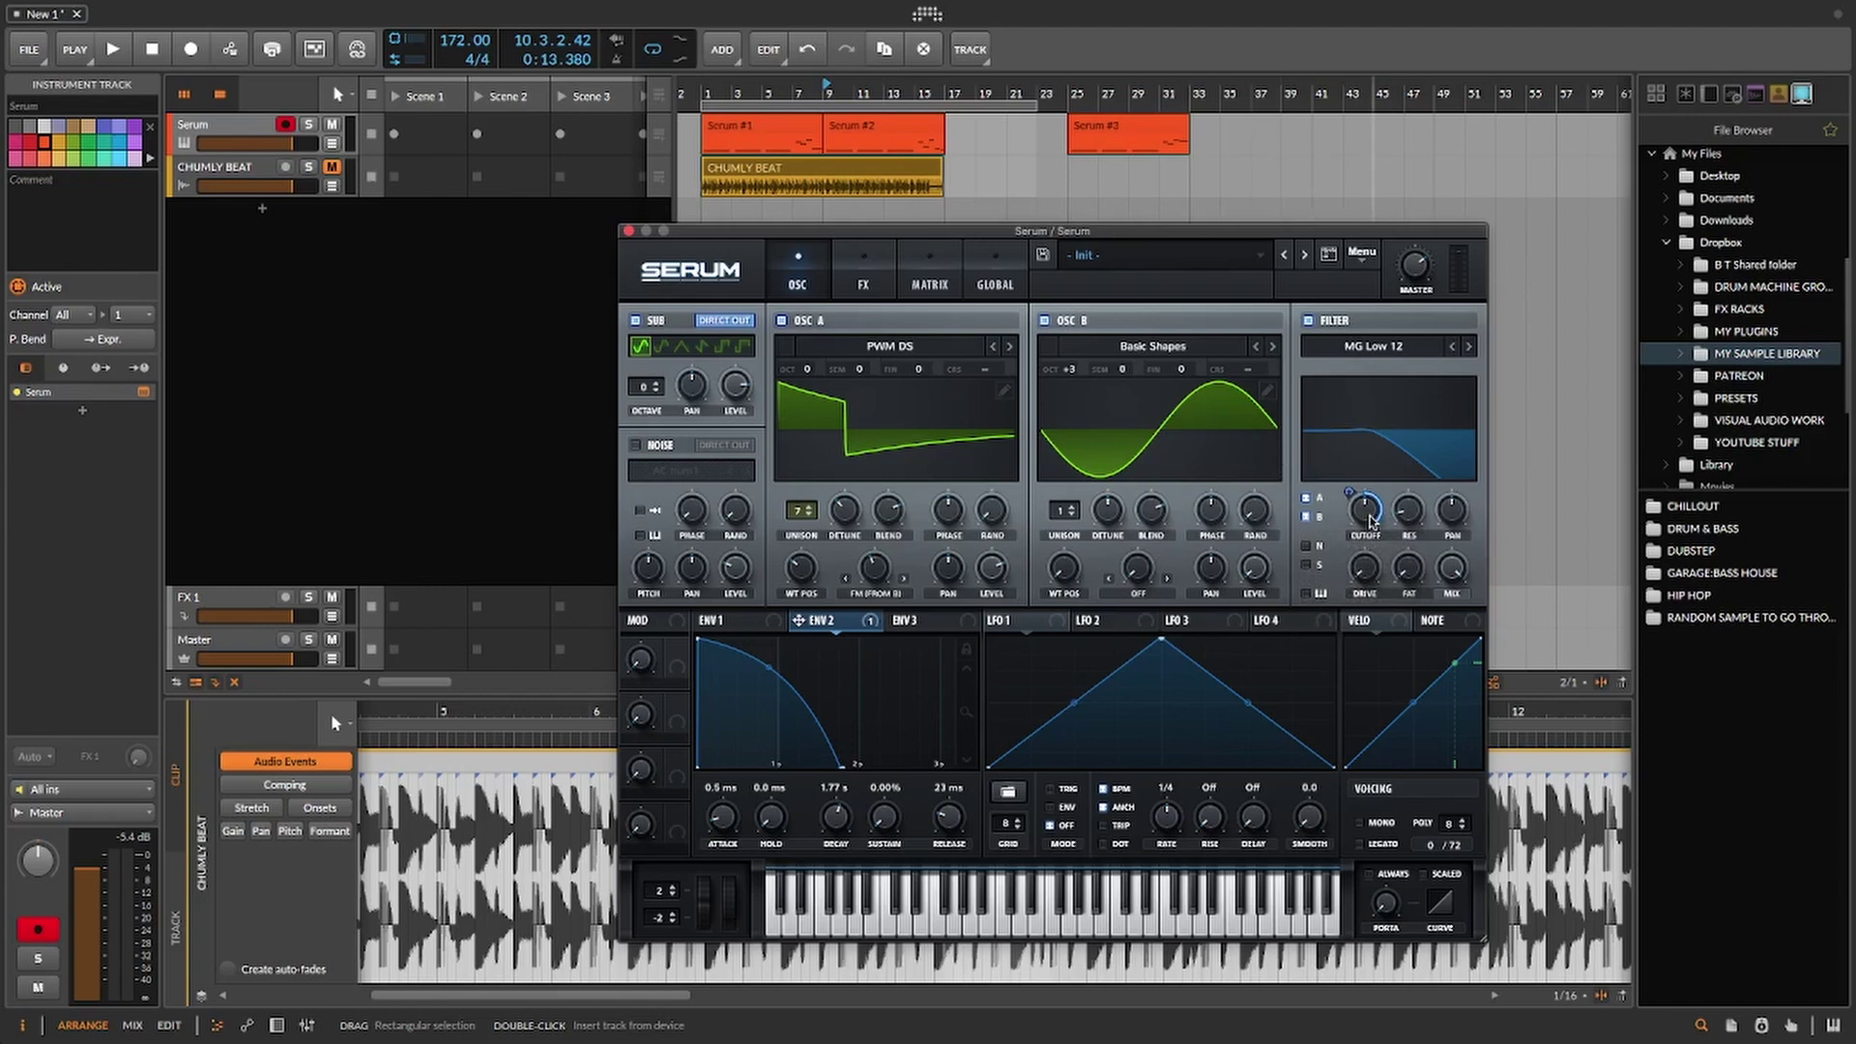
left_click(1368, 521)
left_click_drag(1368, 518, 1335, 553)
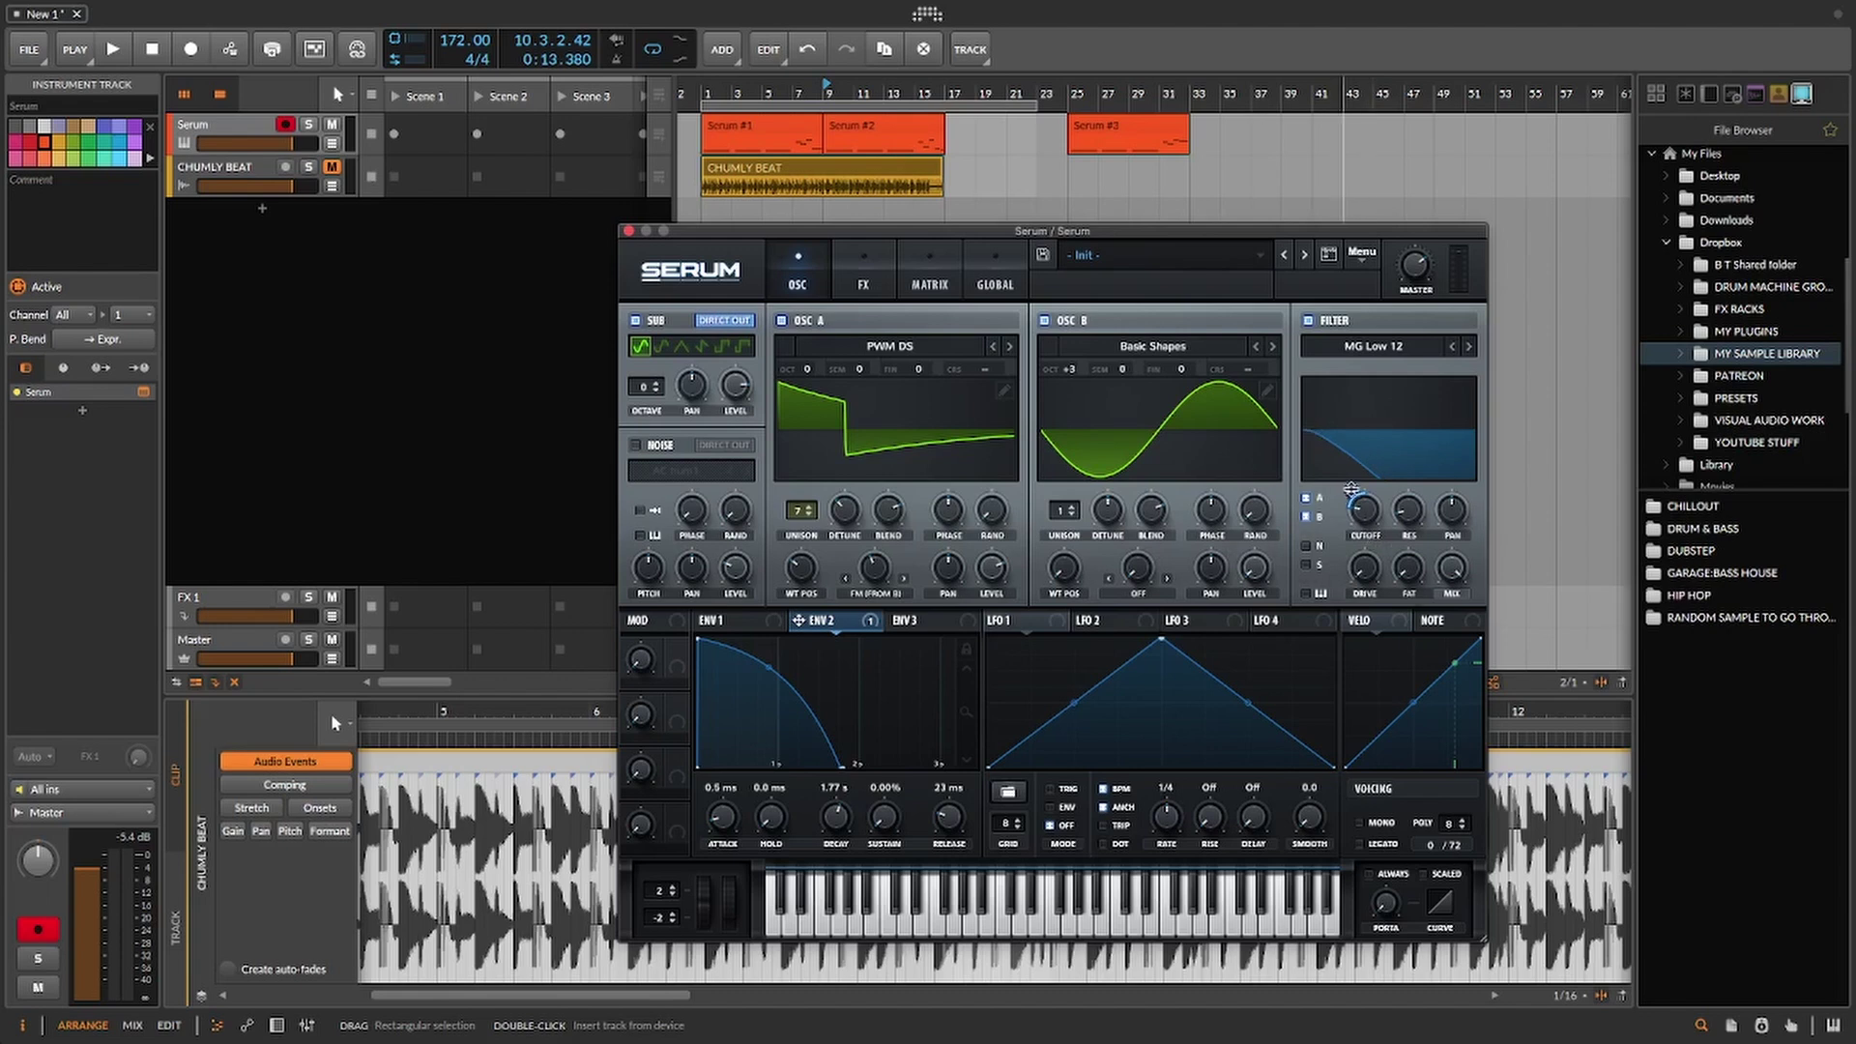
Step: Set Envelope 3's decay to 228 ms and its sustain to 0%
left_click(915, 621)
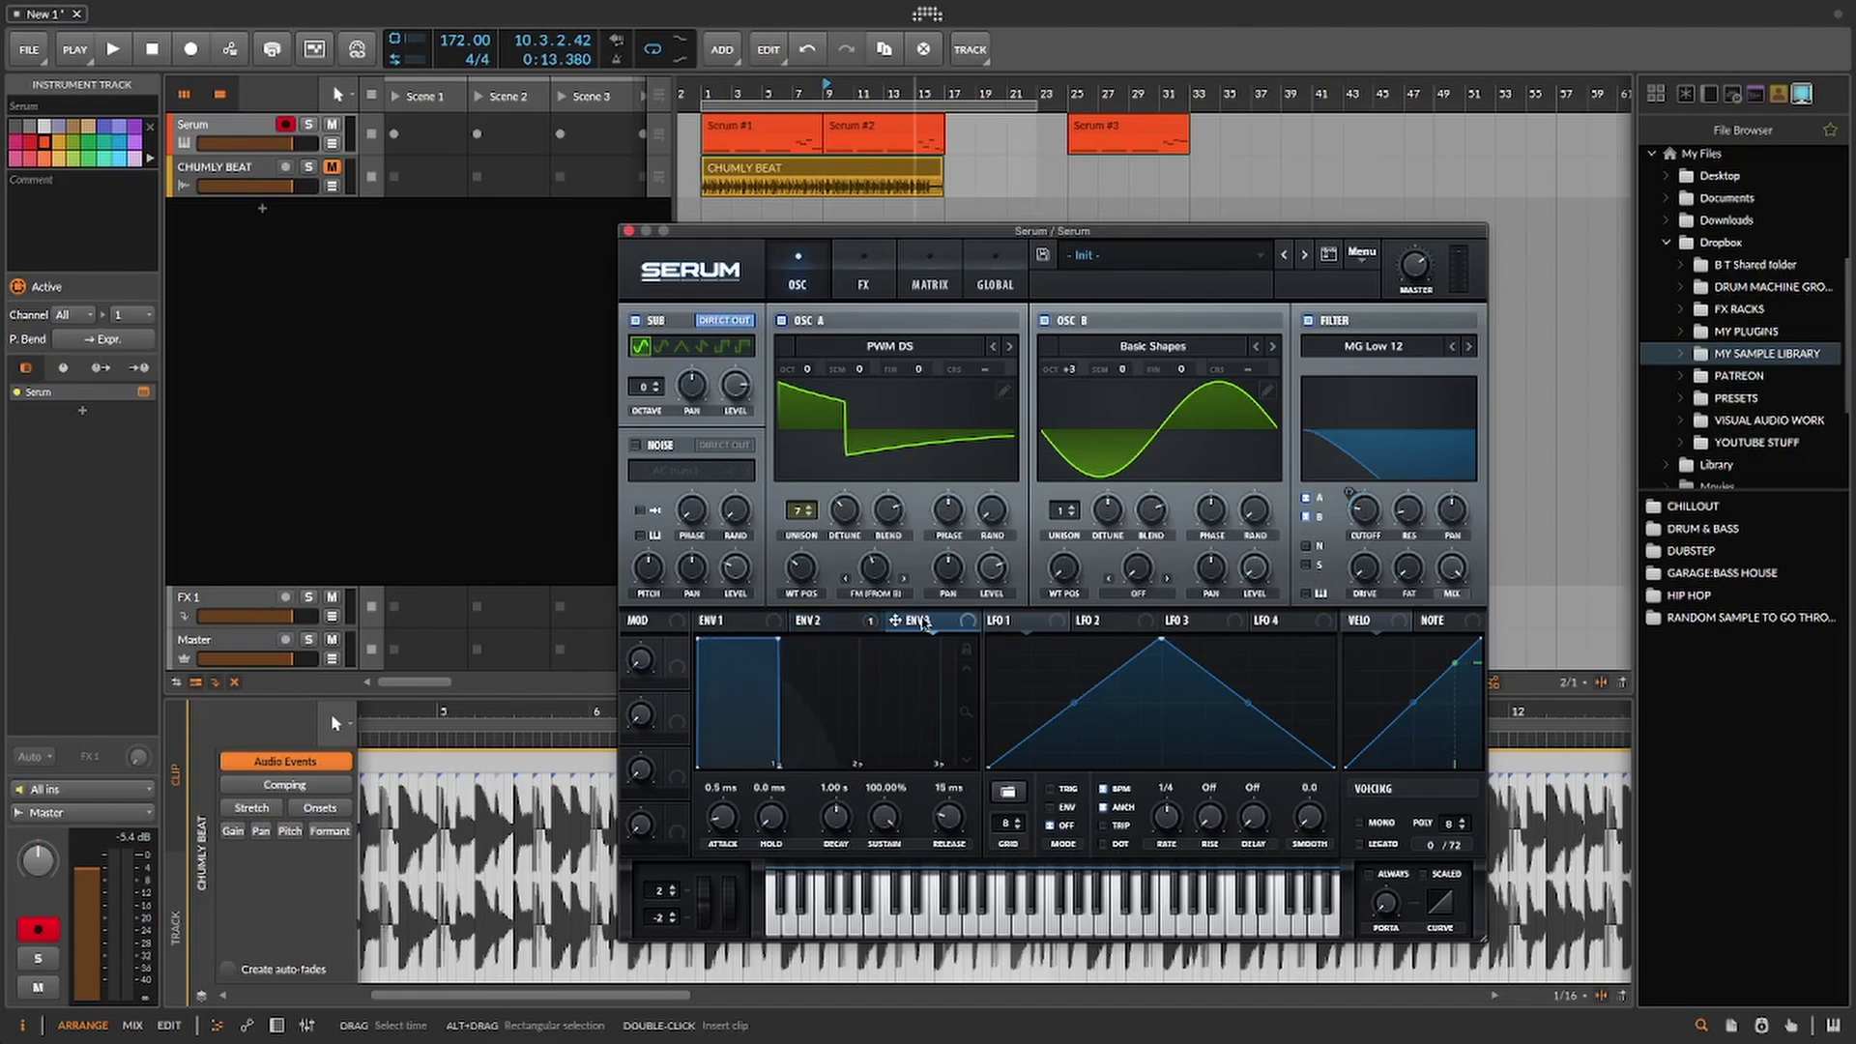
left_click_drag(773, 642, 700, 843)
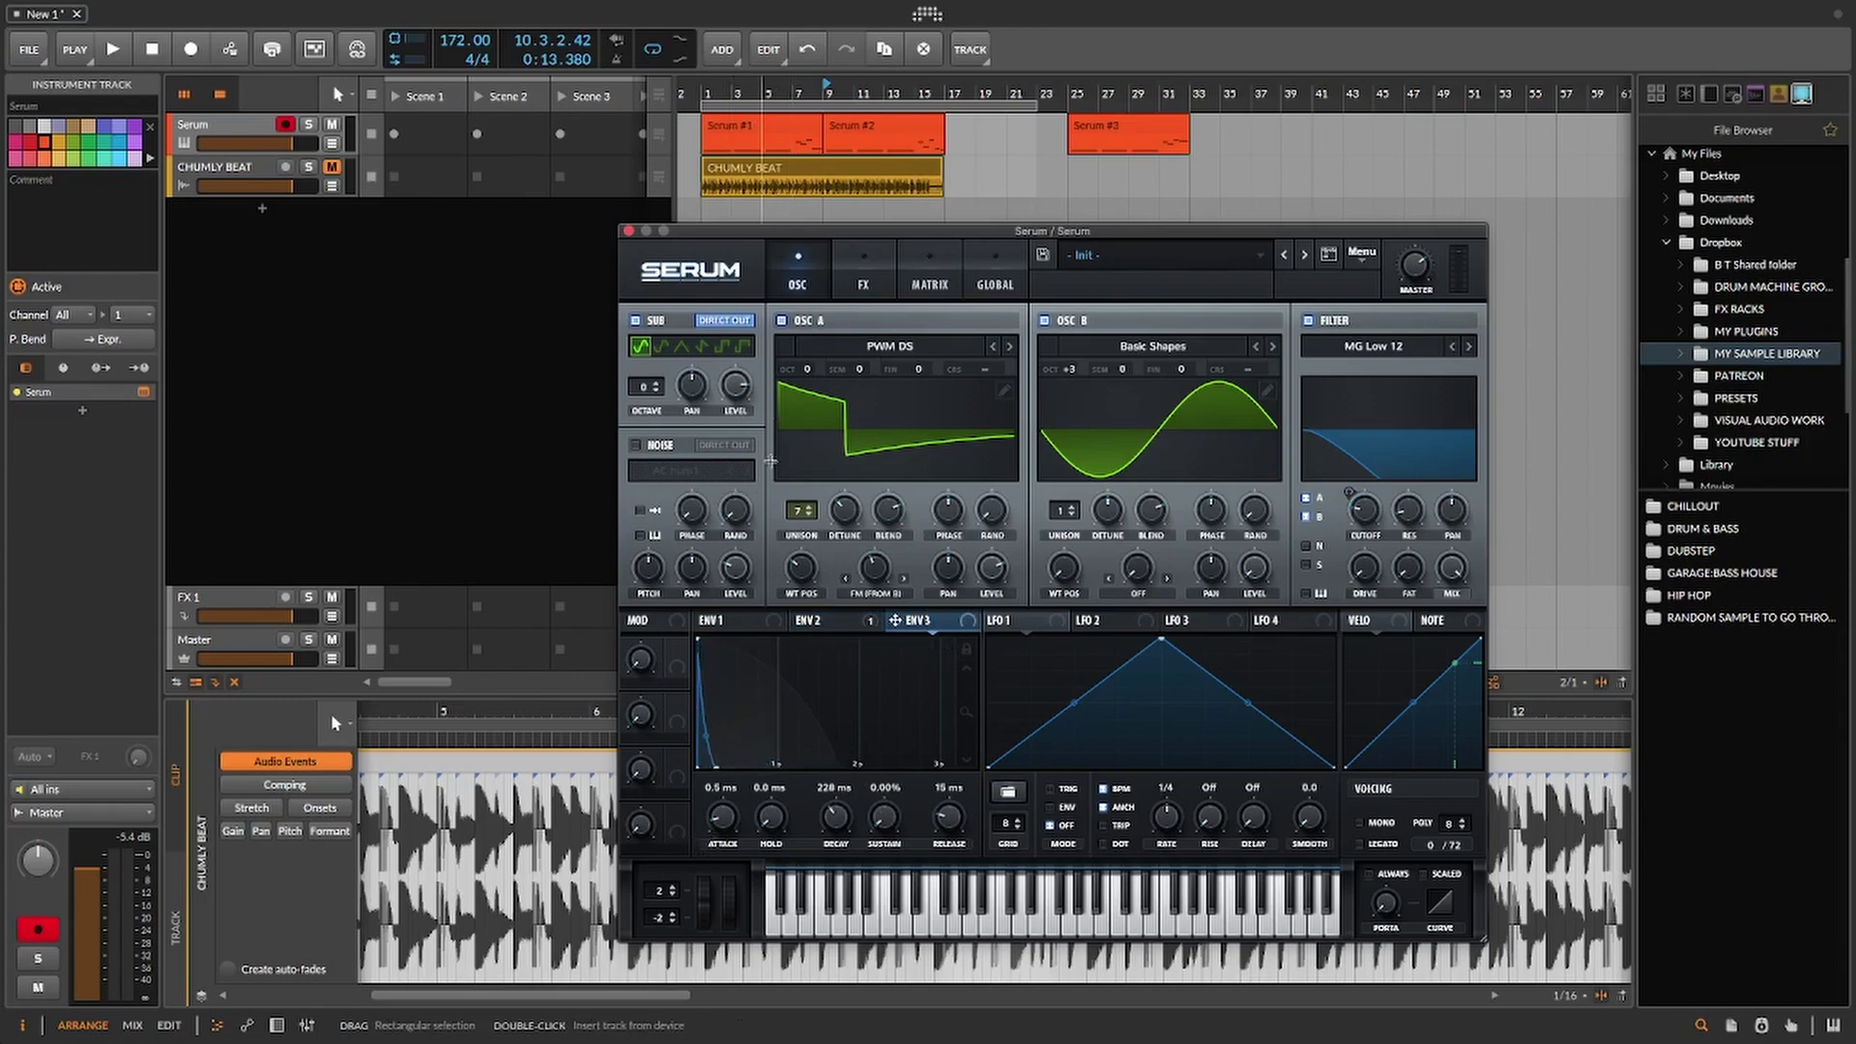
Step: Route Envelope 3 to Mast.Tun in the modulation matrix with a small positive amount, and shorten its decay to 55 ms
left_click(929, 282)
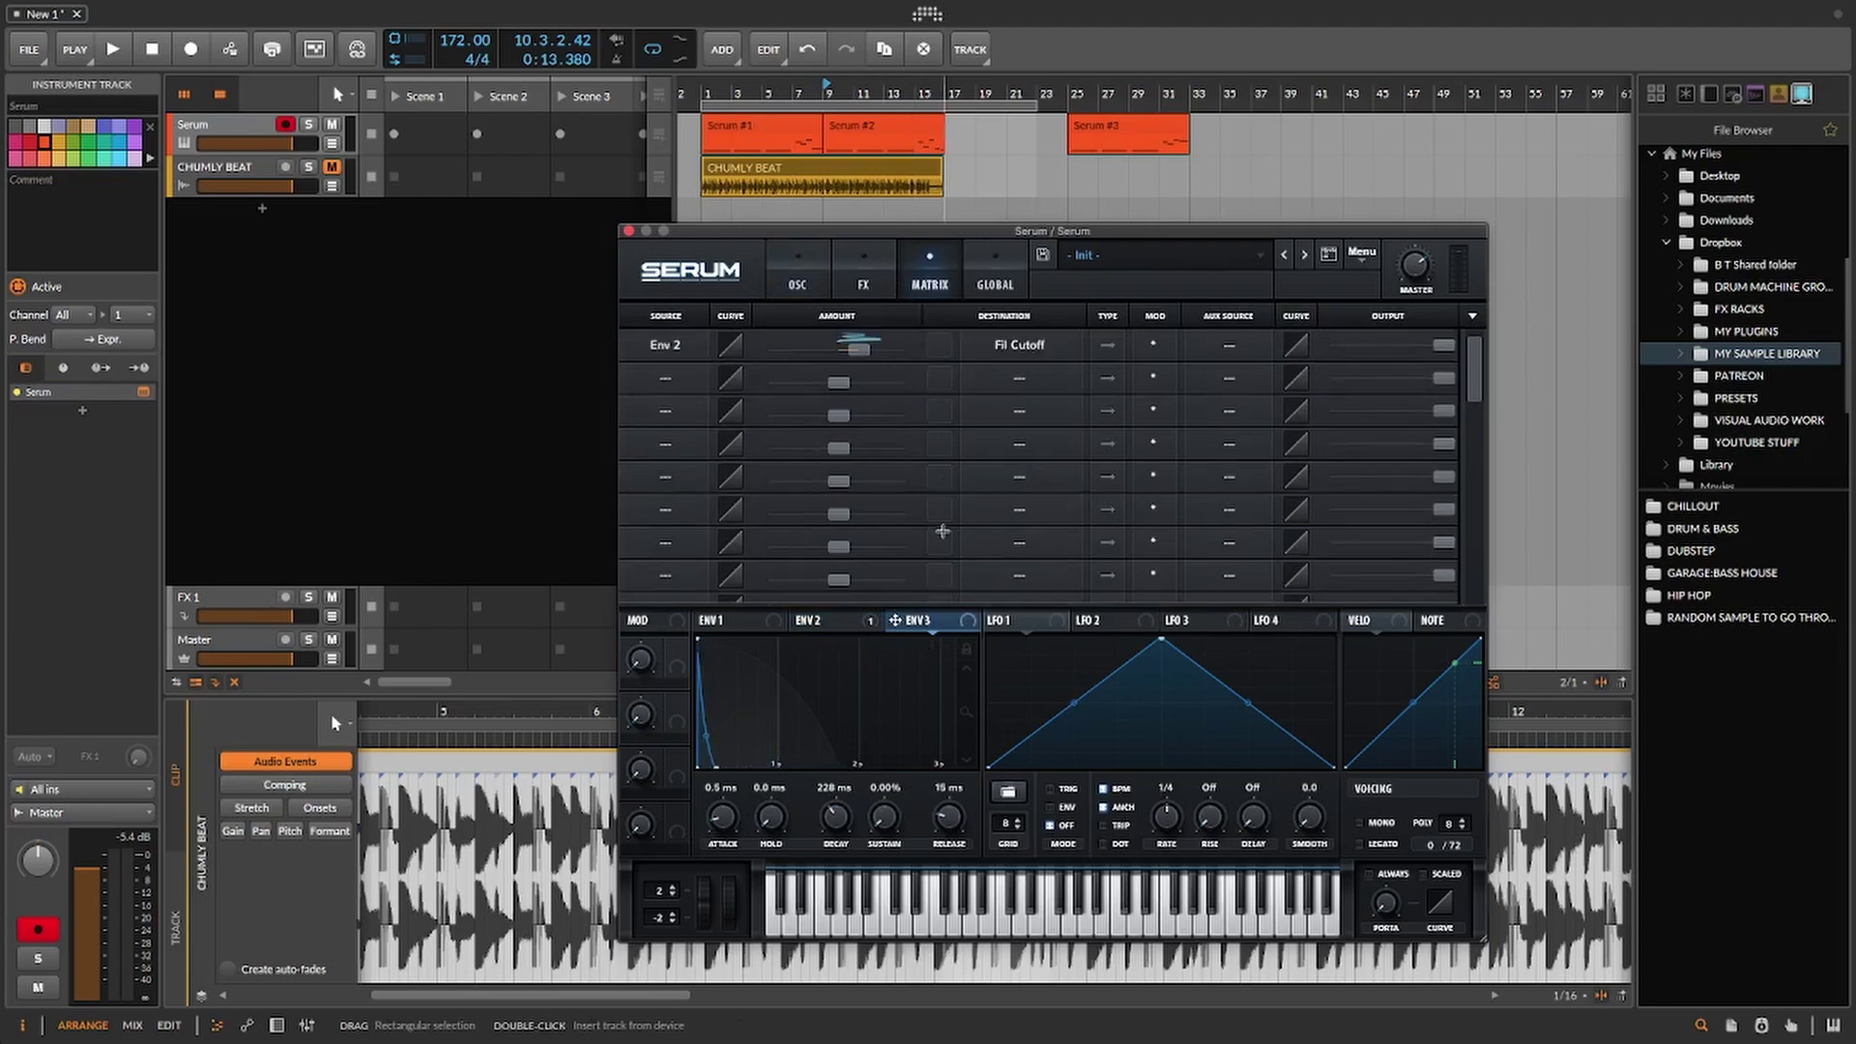
left_click(665, 378)
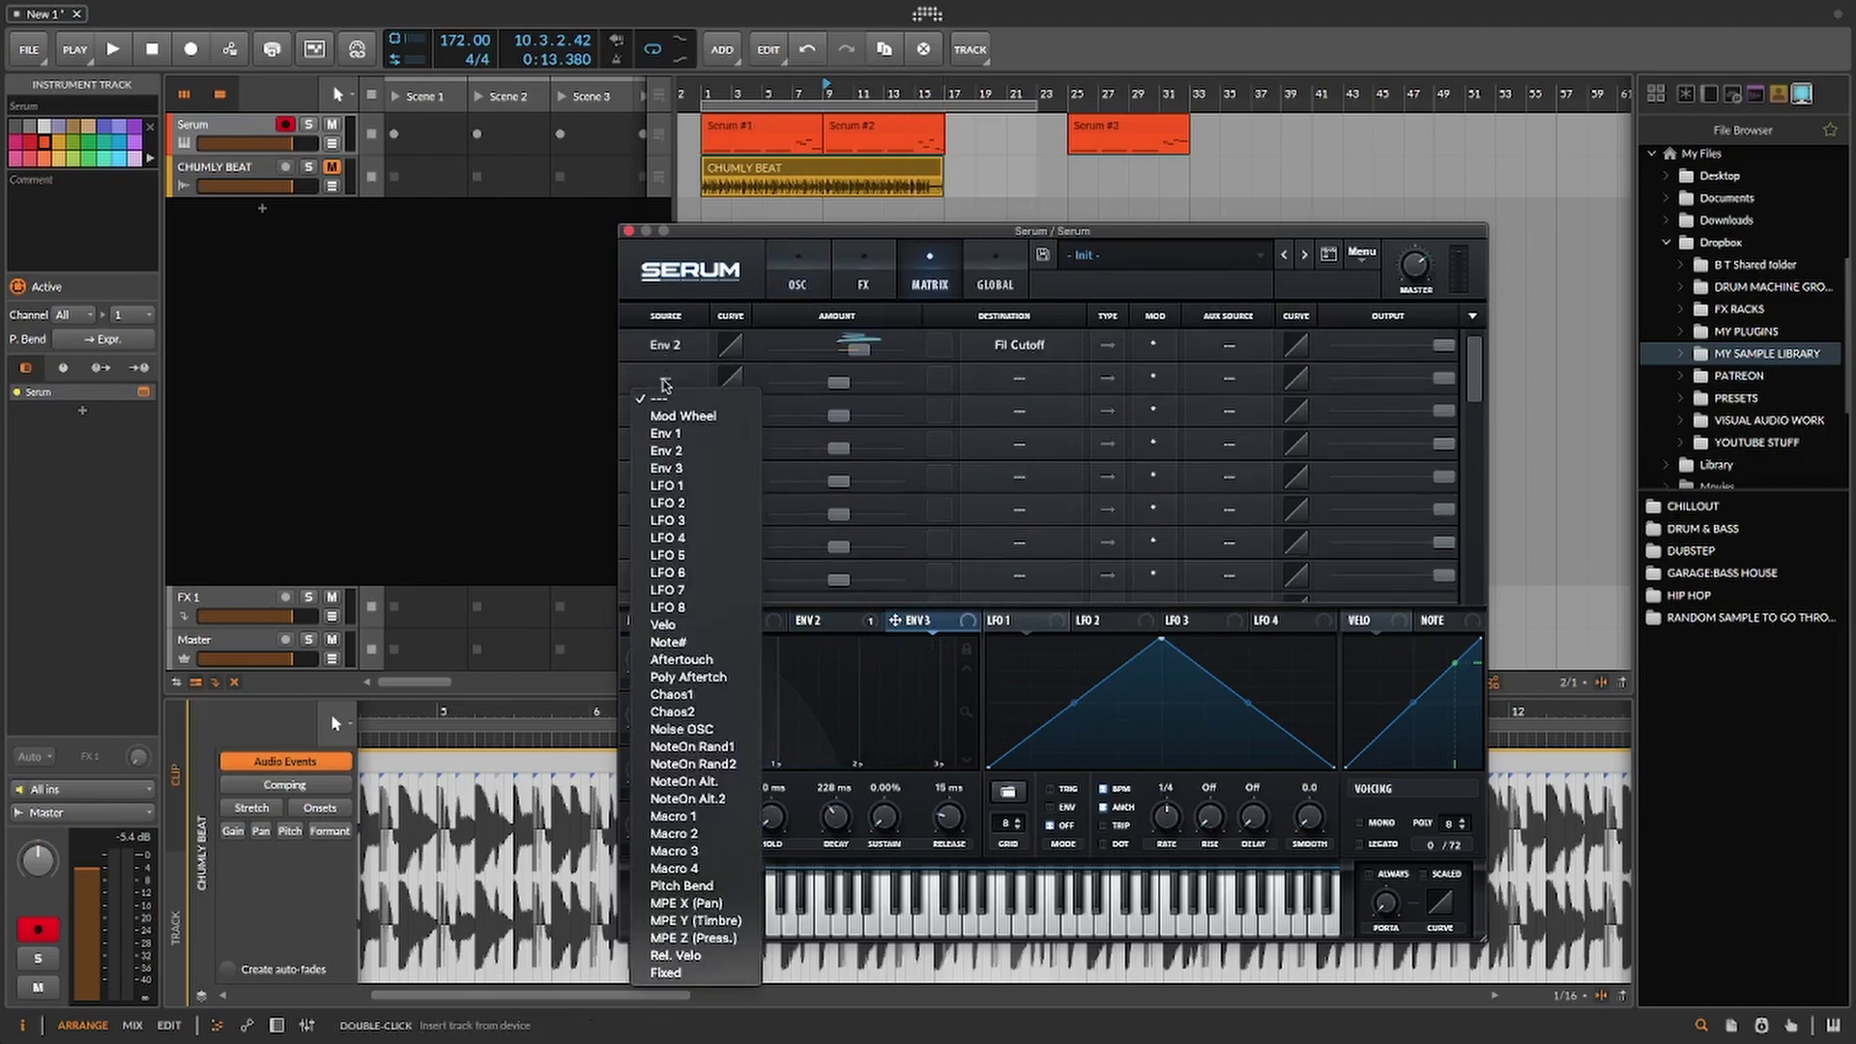
left_click(669, 468)
left_click(1039, 389)
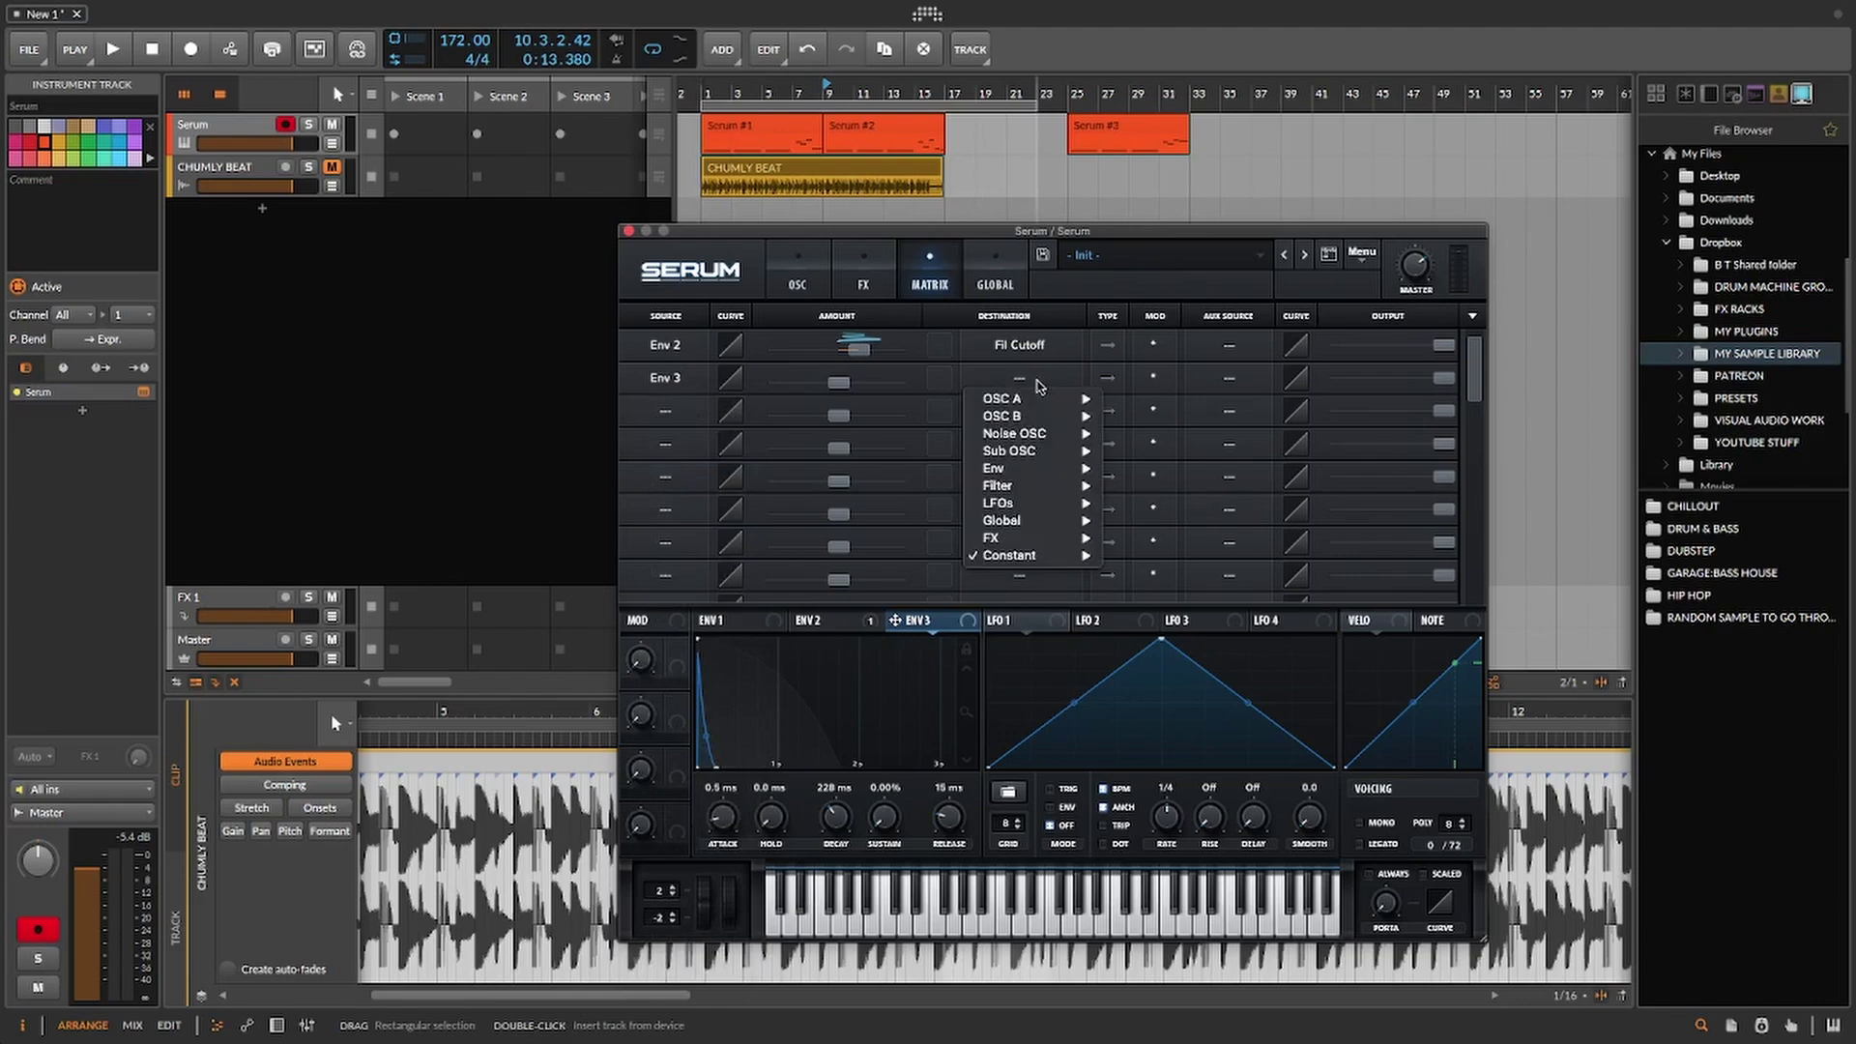
mouse_move(1029, 522)
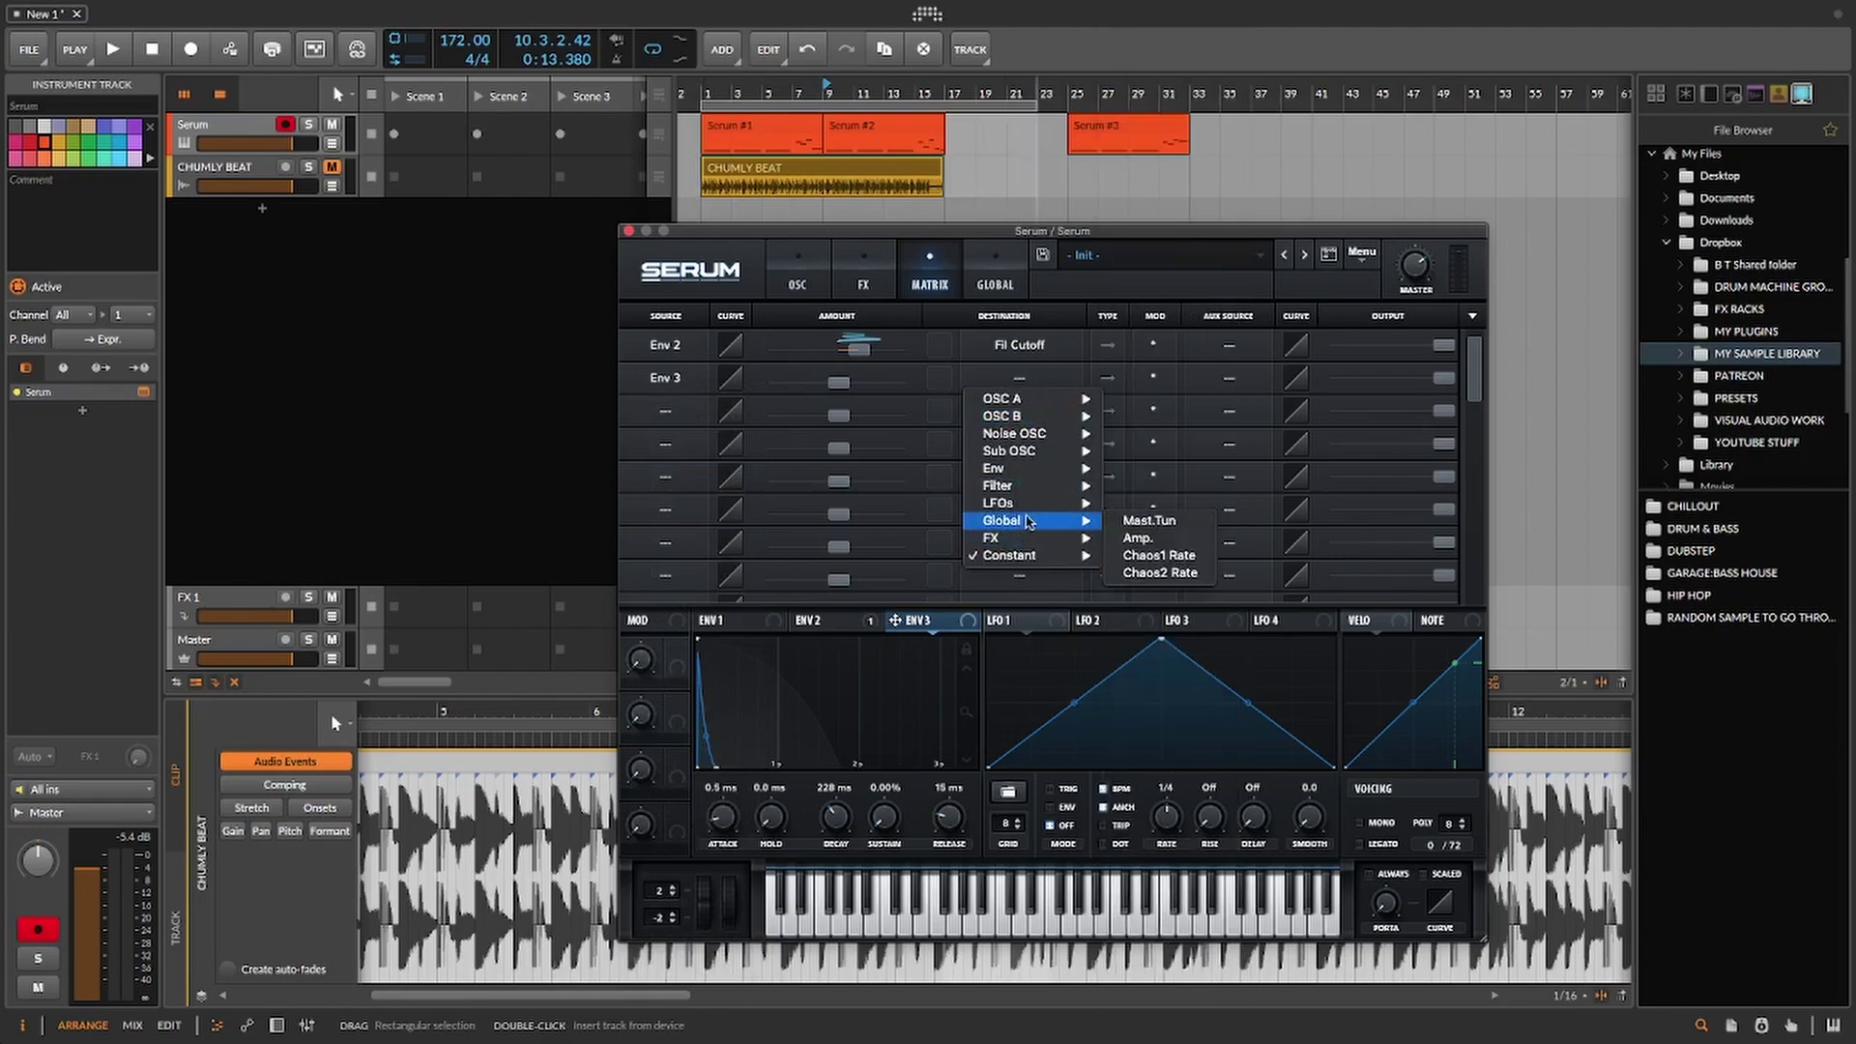
left_click(1150, 521)
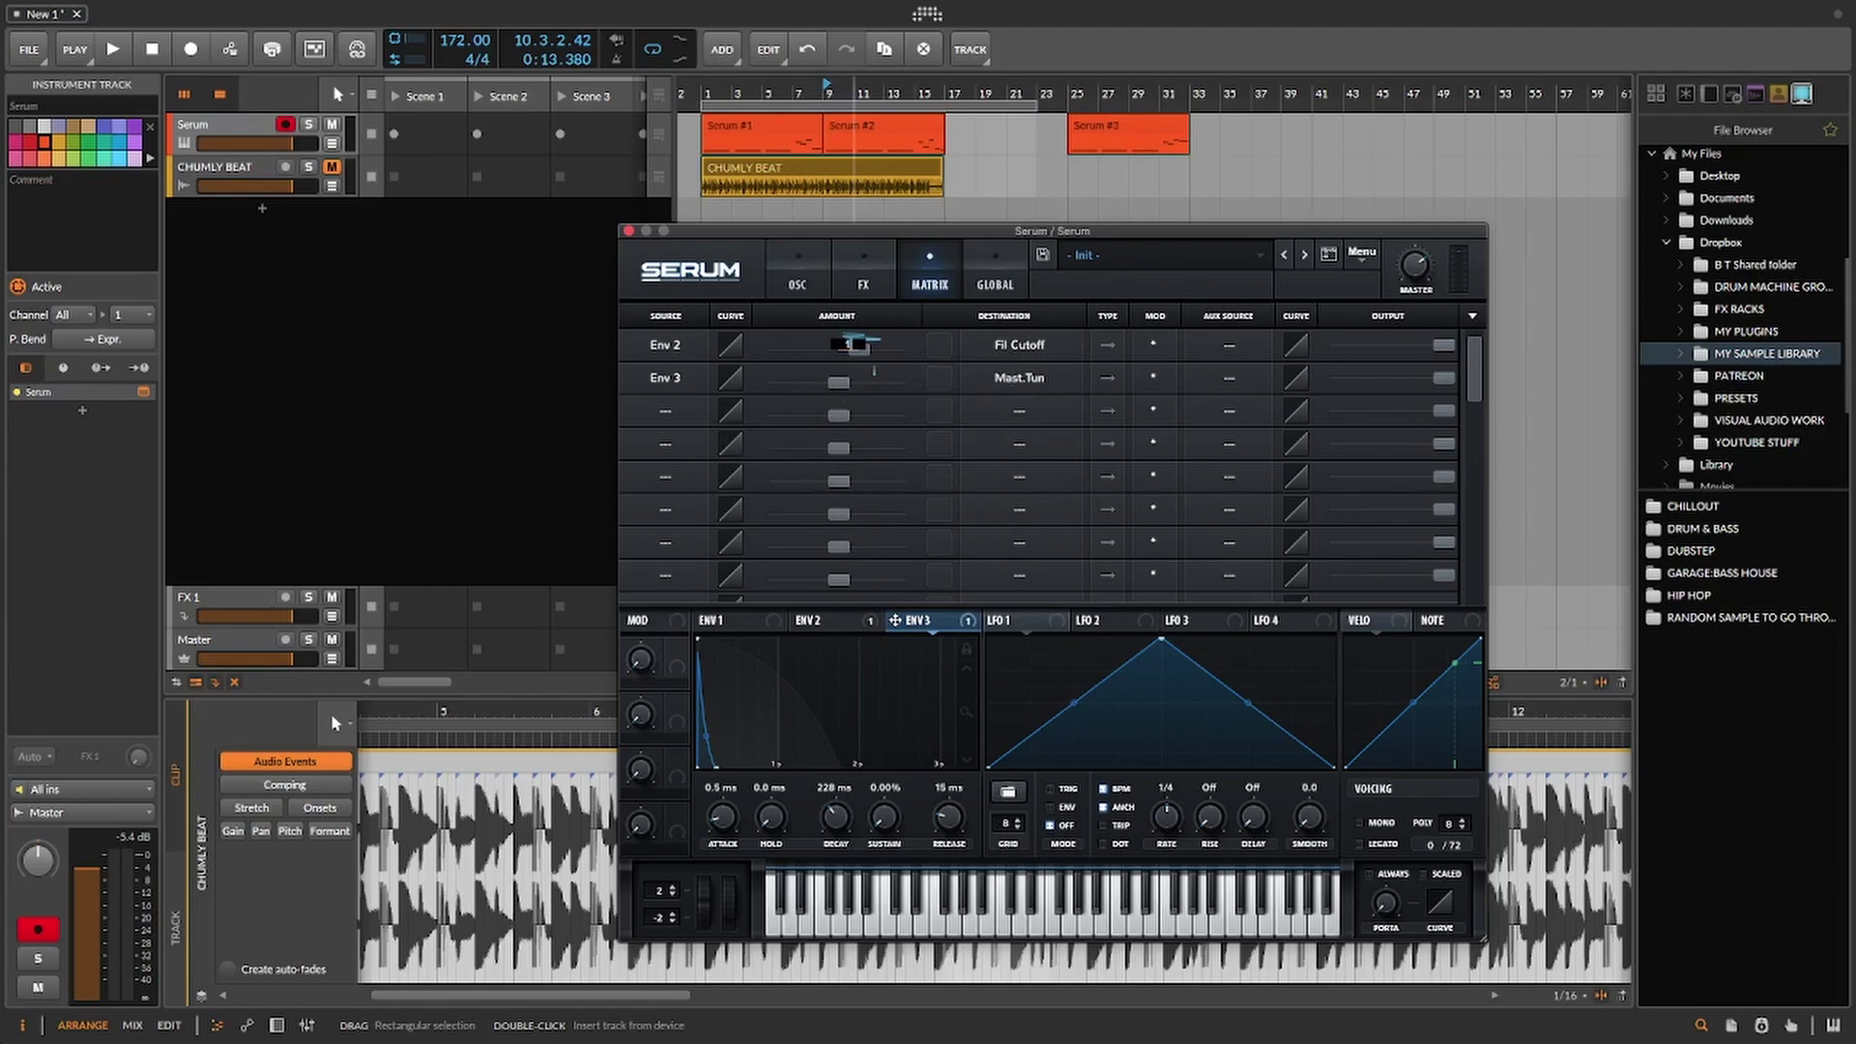
key("Return")
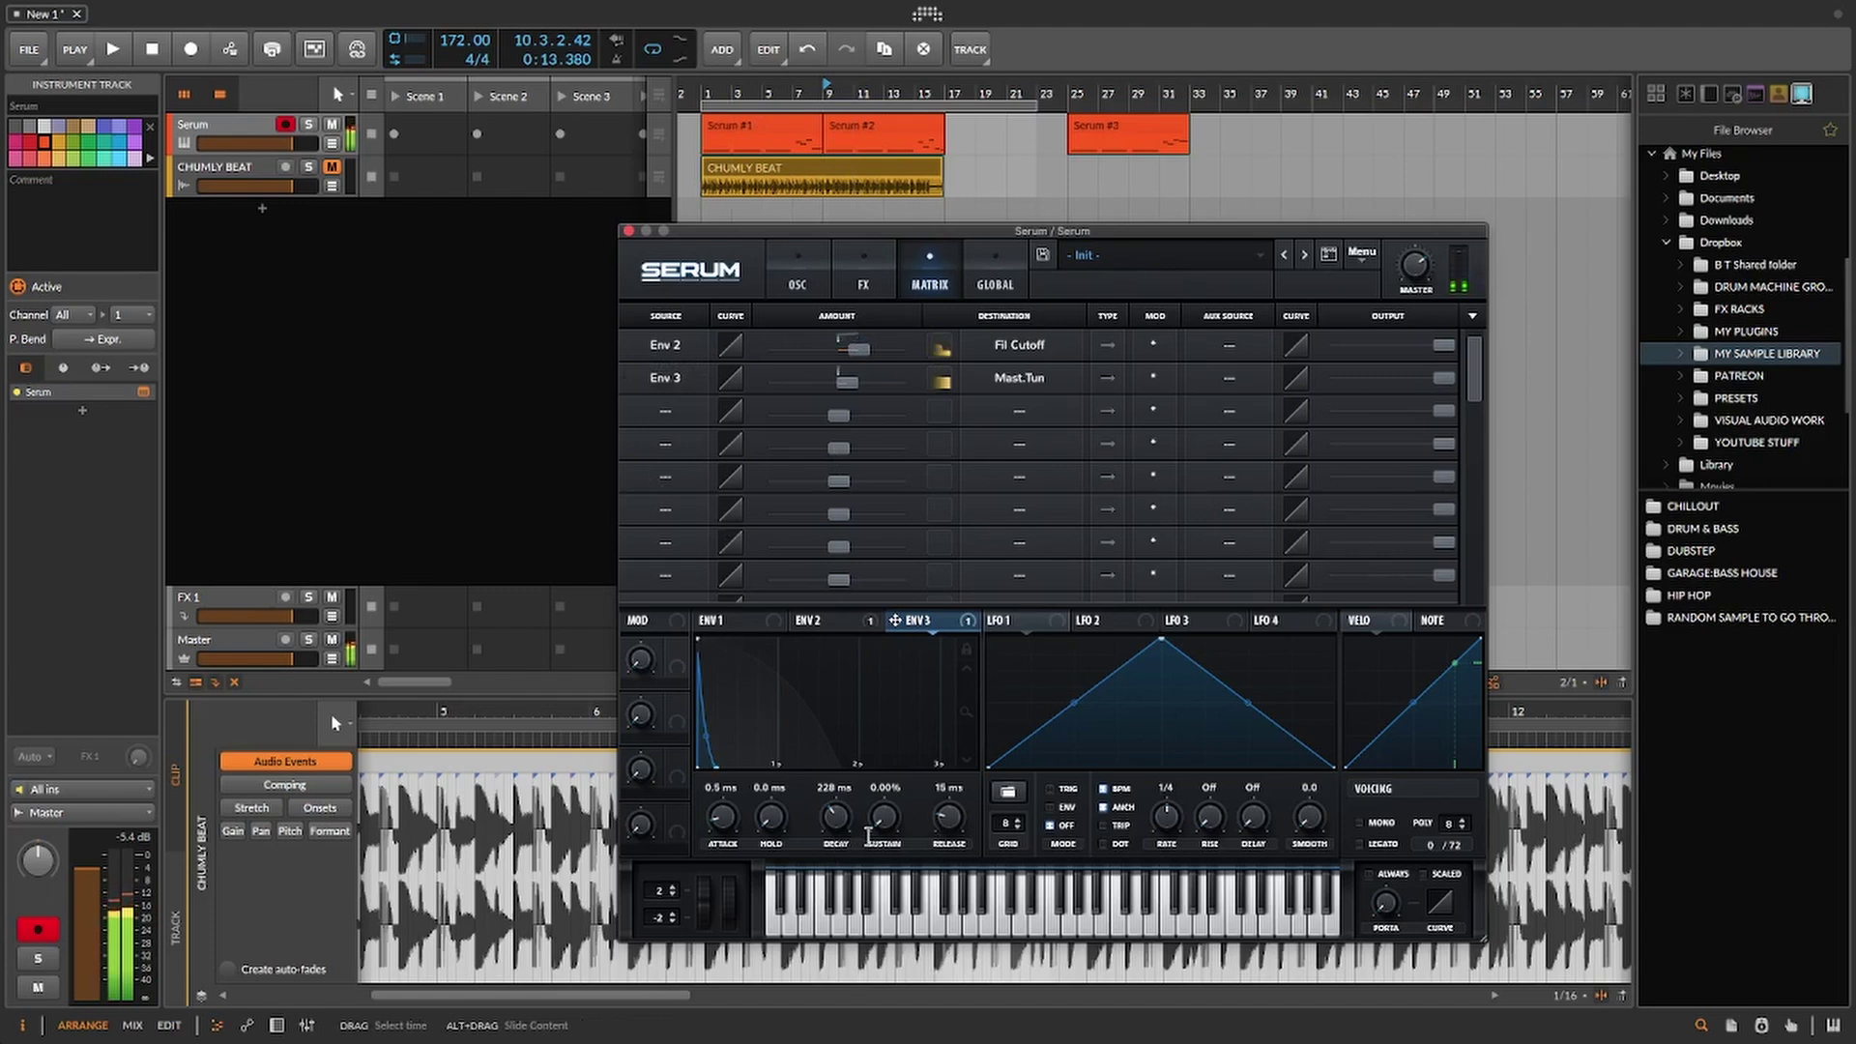
mouse_move(840, 822)
left_click_drag(839, 822, 832, 836)
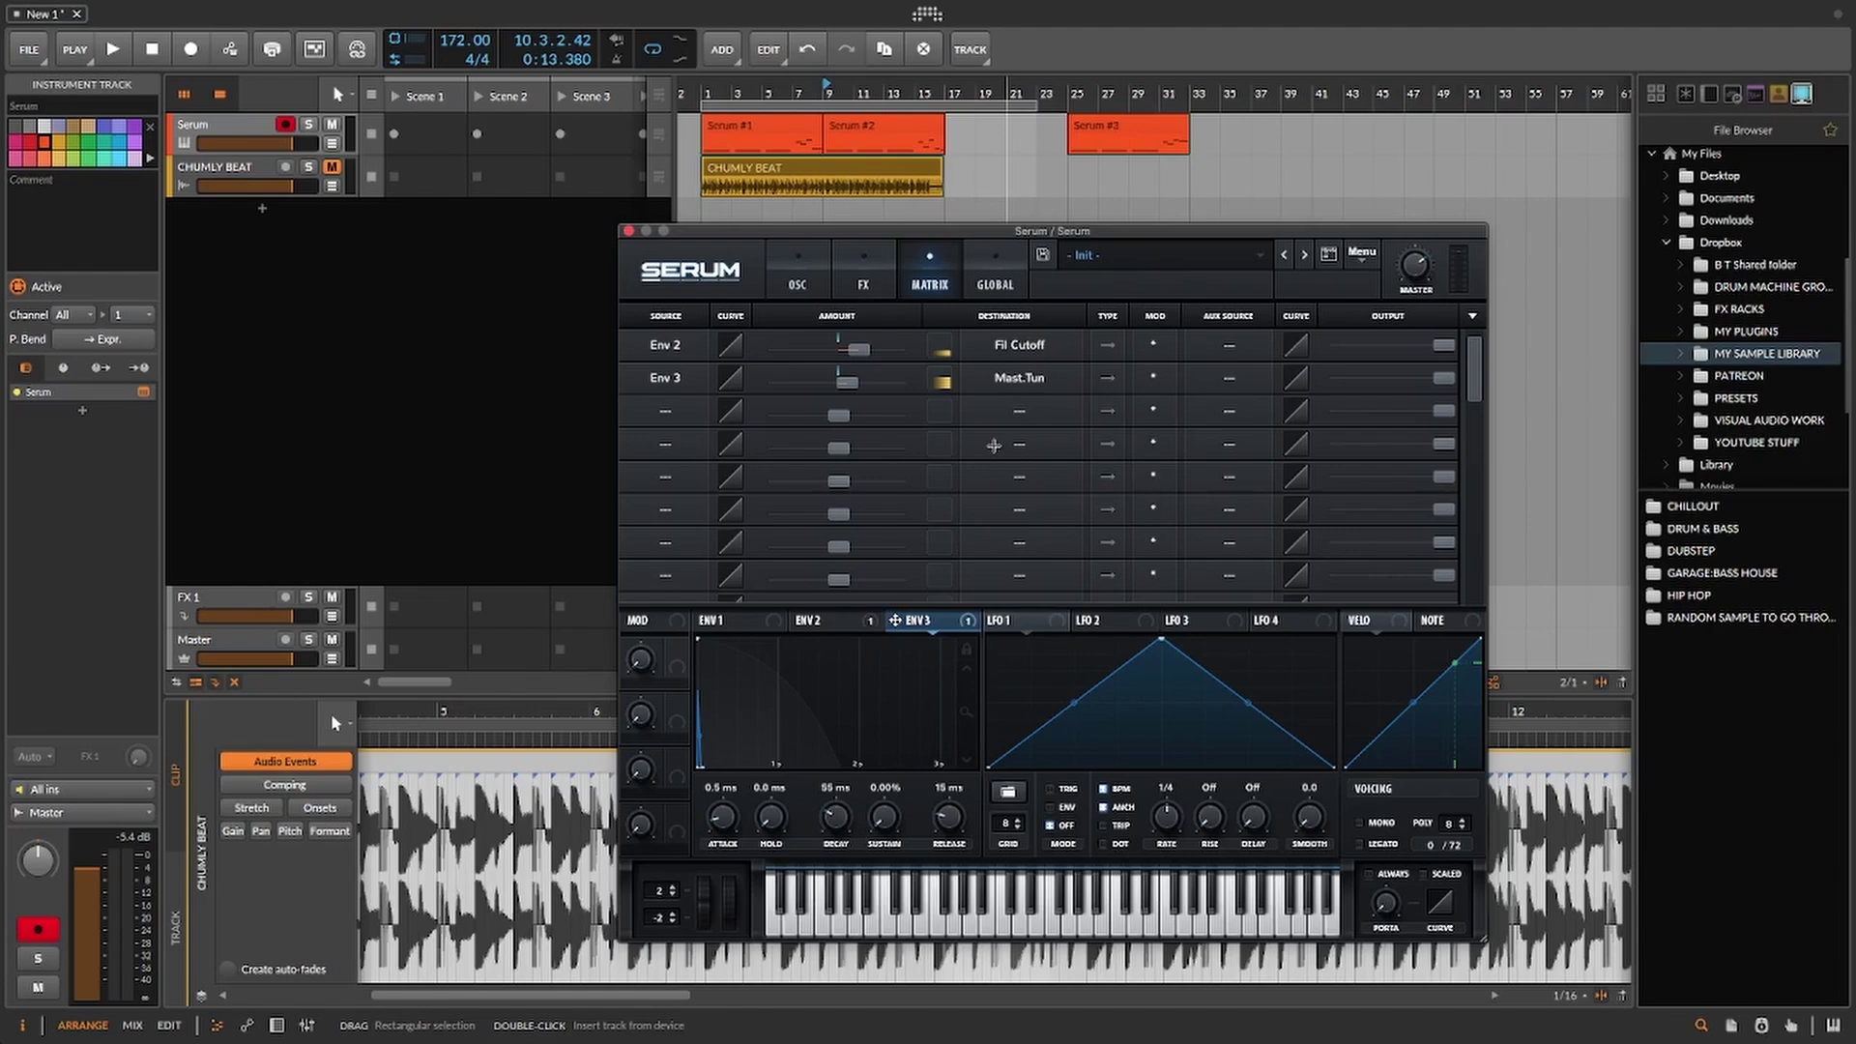
Step: Reshape LFO 1 from a triangle into a single rising ramp with a concave curve
left_click(798, 276)
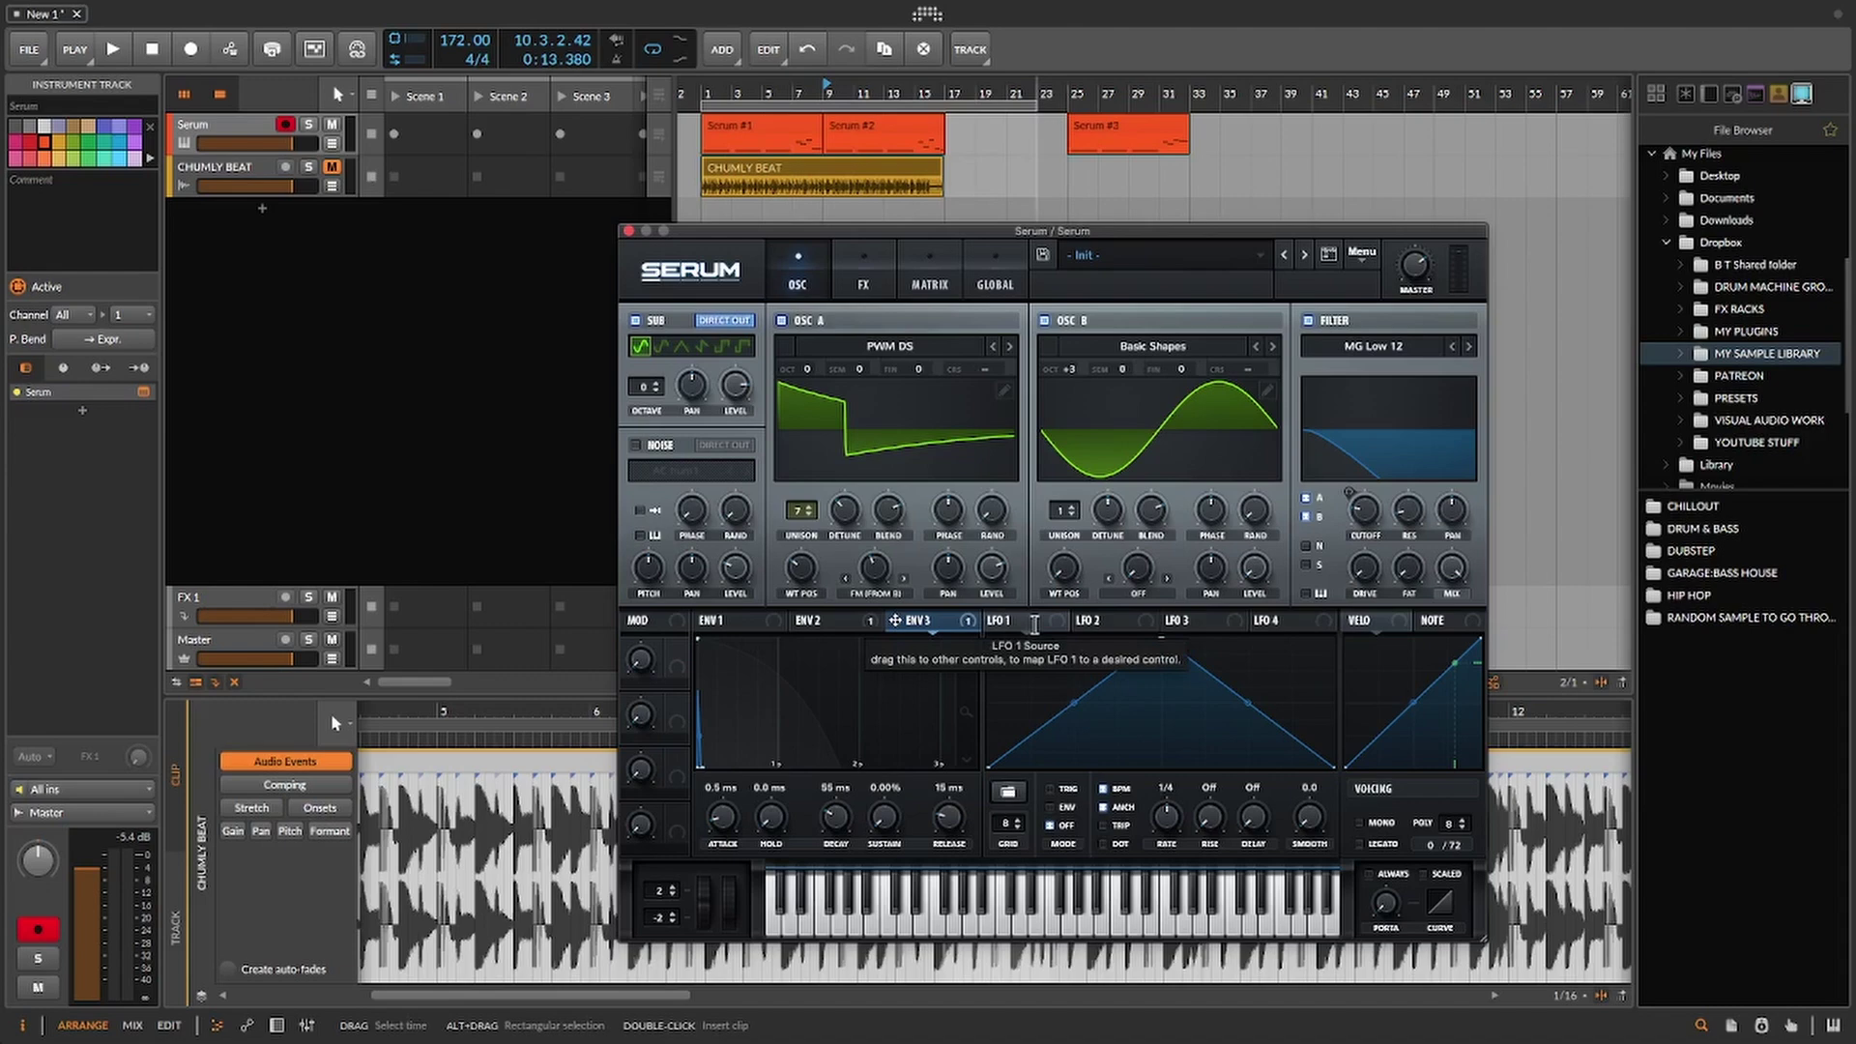
left_click(1033, 624)
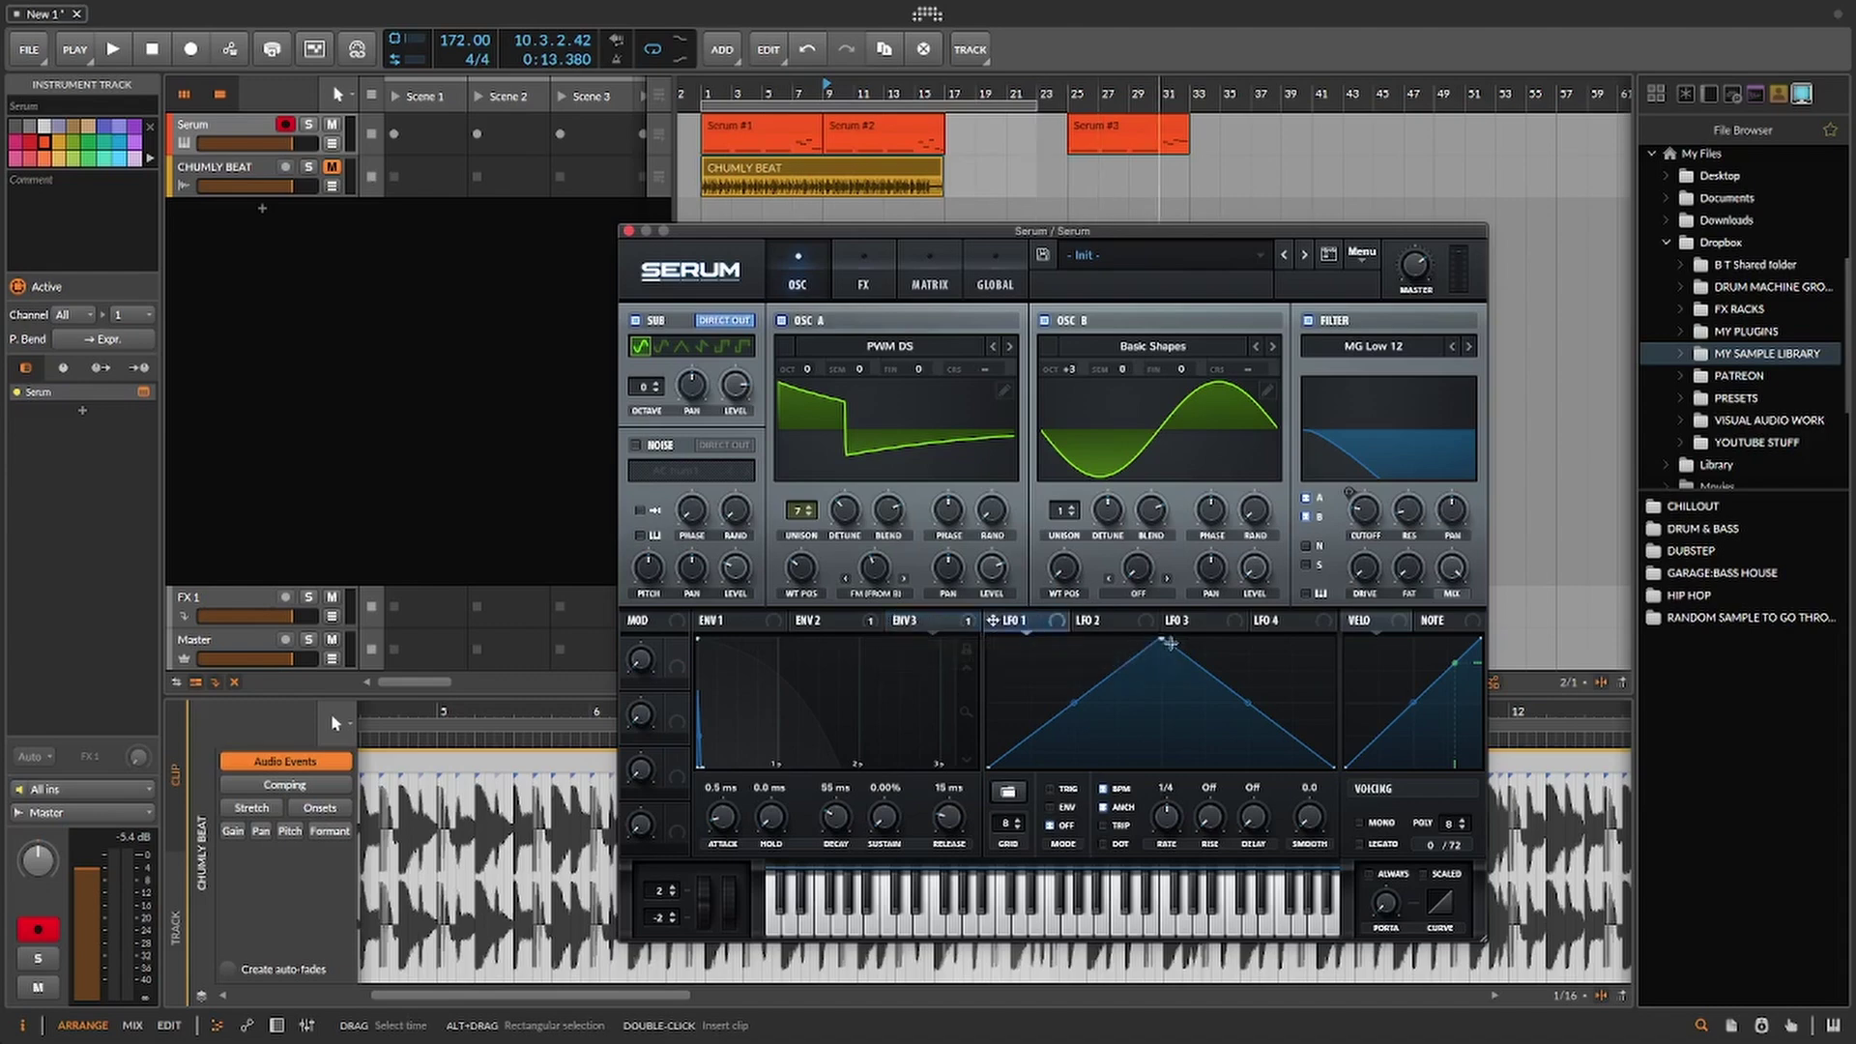
left_click_drag(1164, 640, 1334, 667)
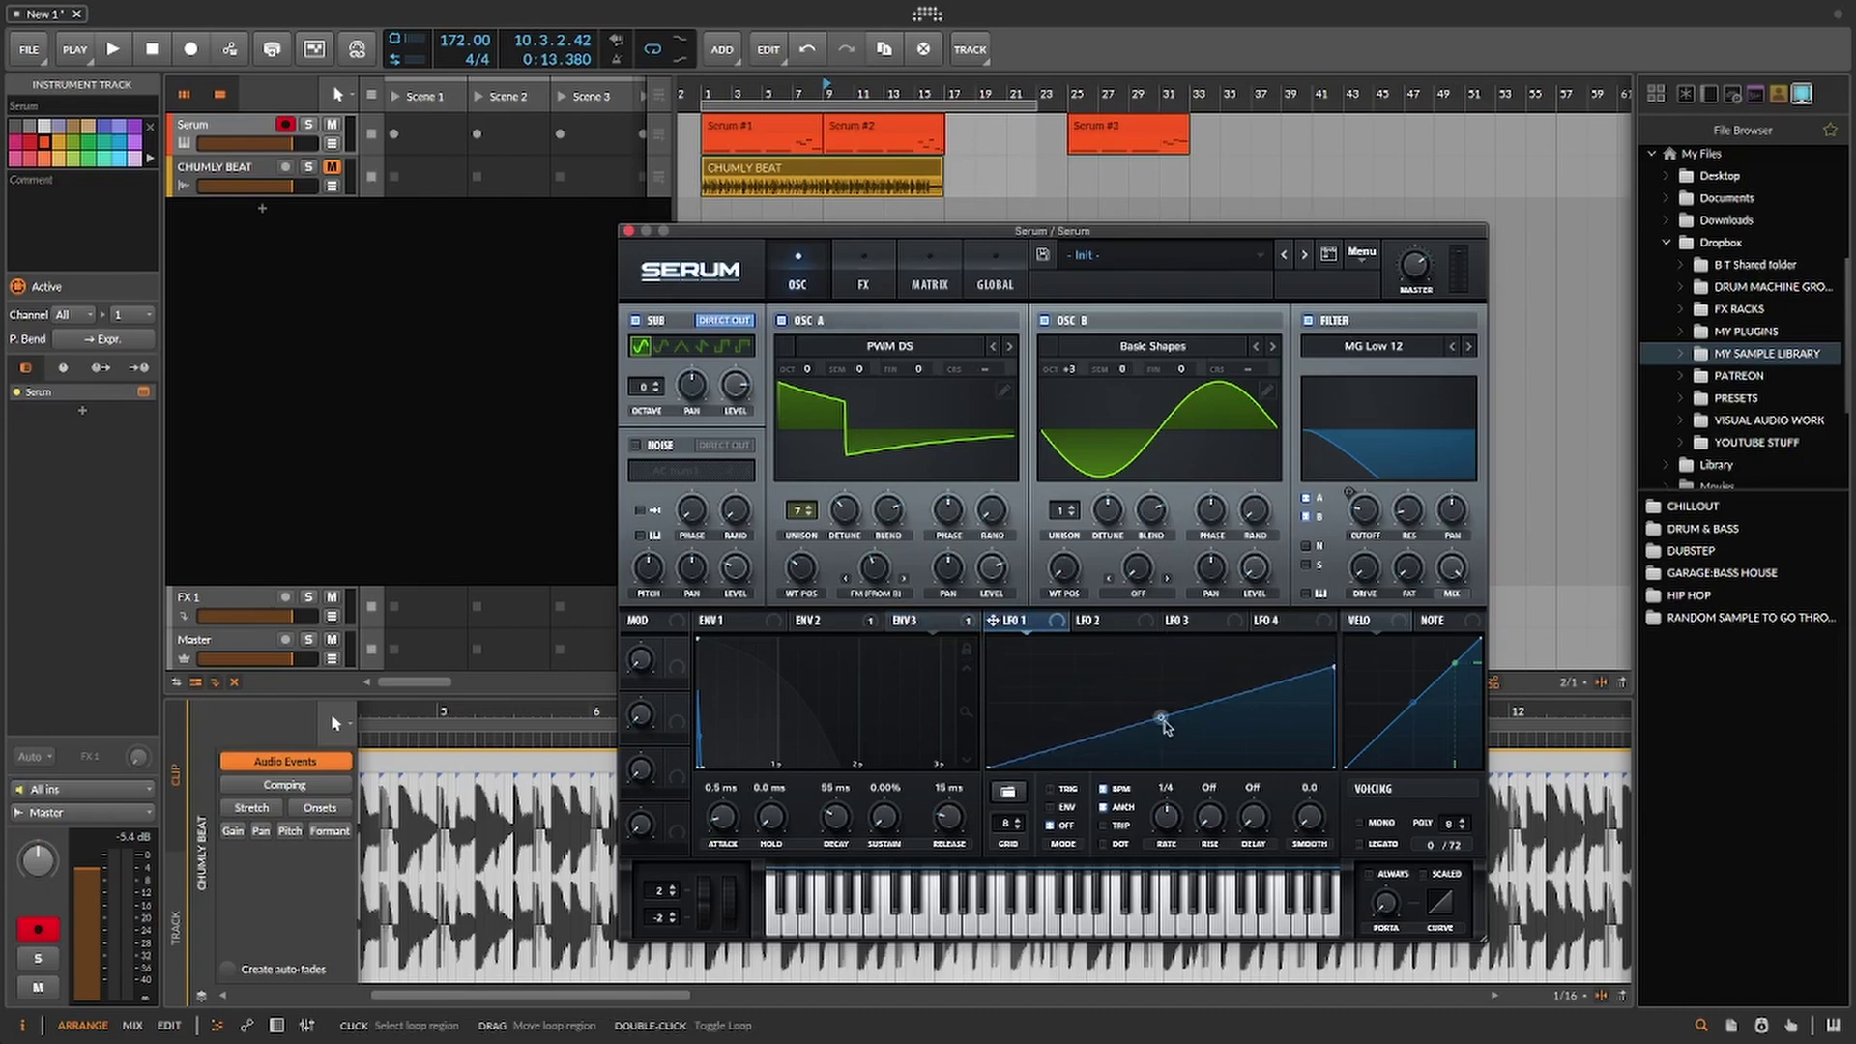
left_click_drag(1164, 719, 1167, 737)
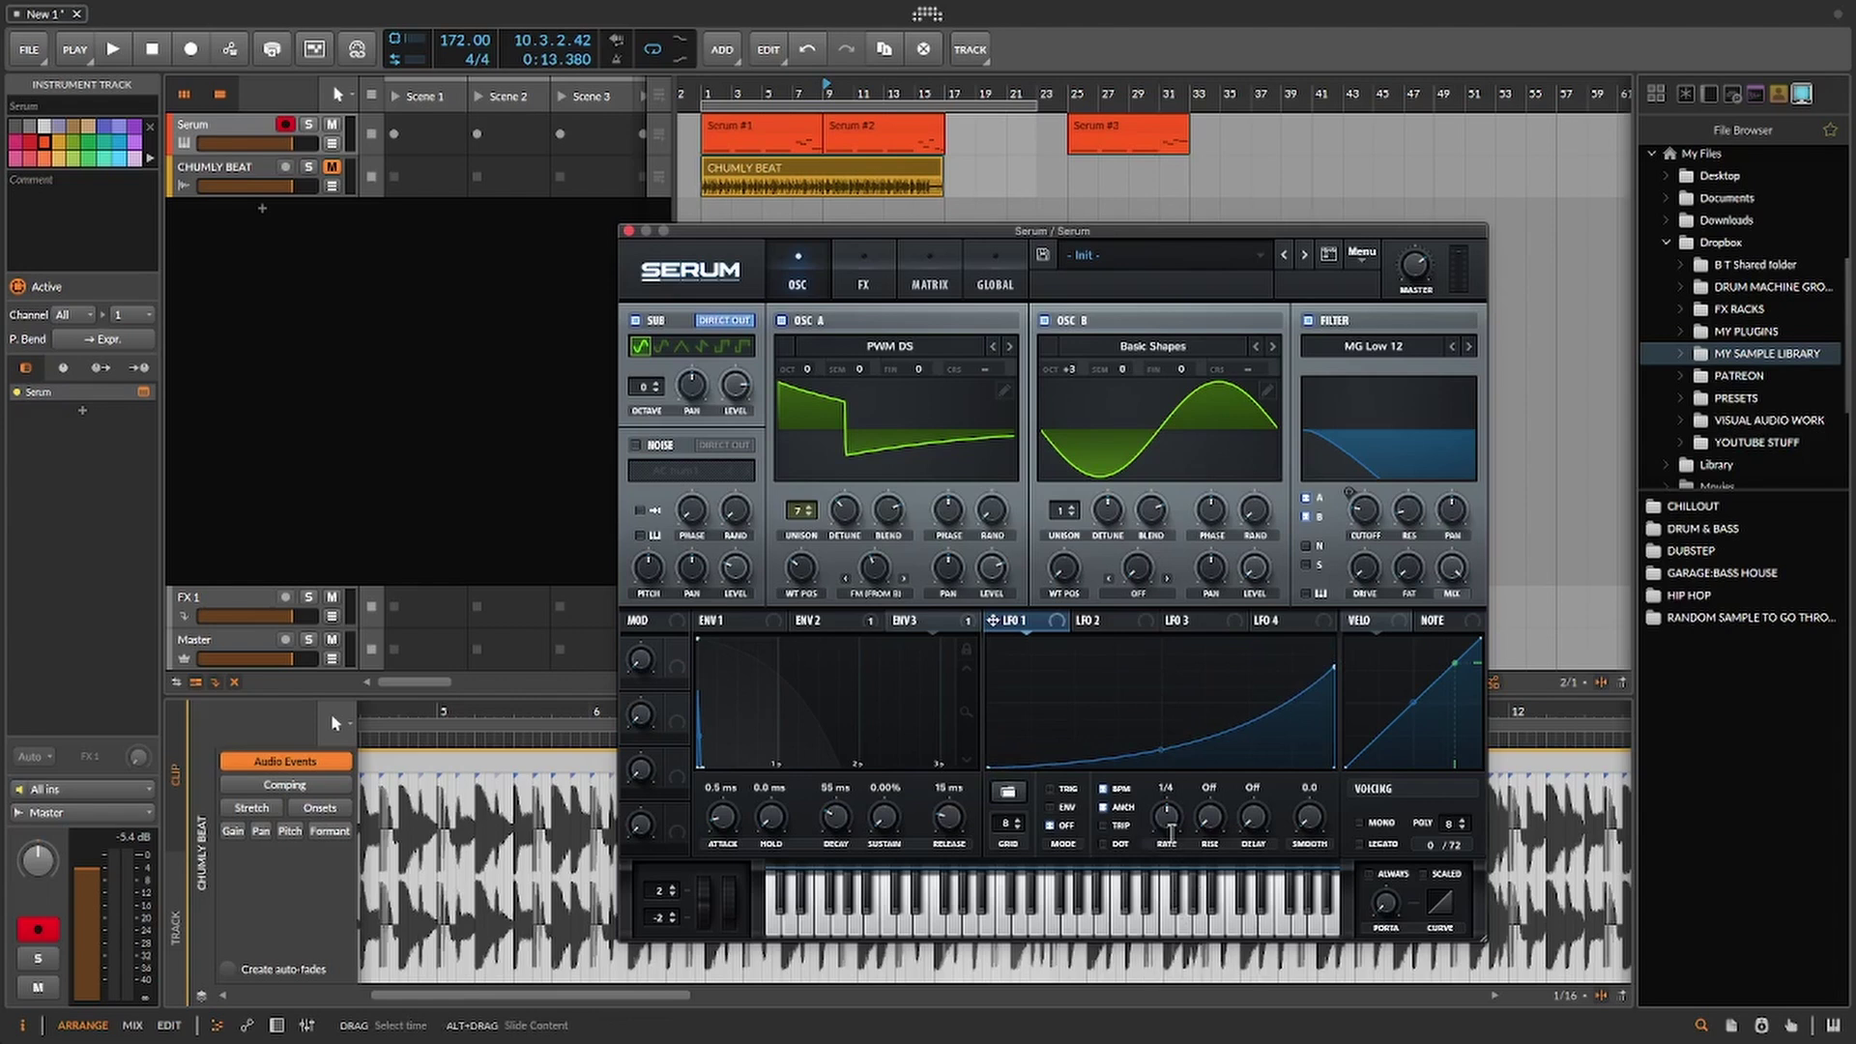
Step: Set LFO 1's rate to one bar in TRIG mode and assign it to the filter cutoff
left_click_drag(1166, 818, 1163, 844)
left_click(1050, 789)
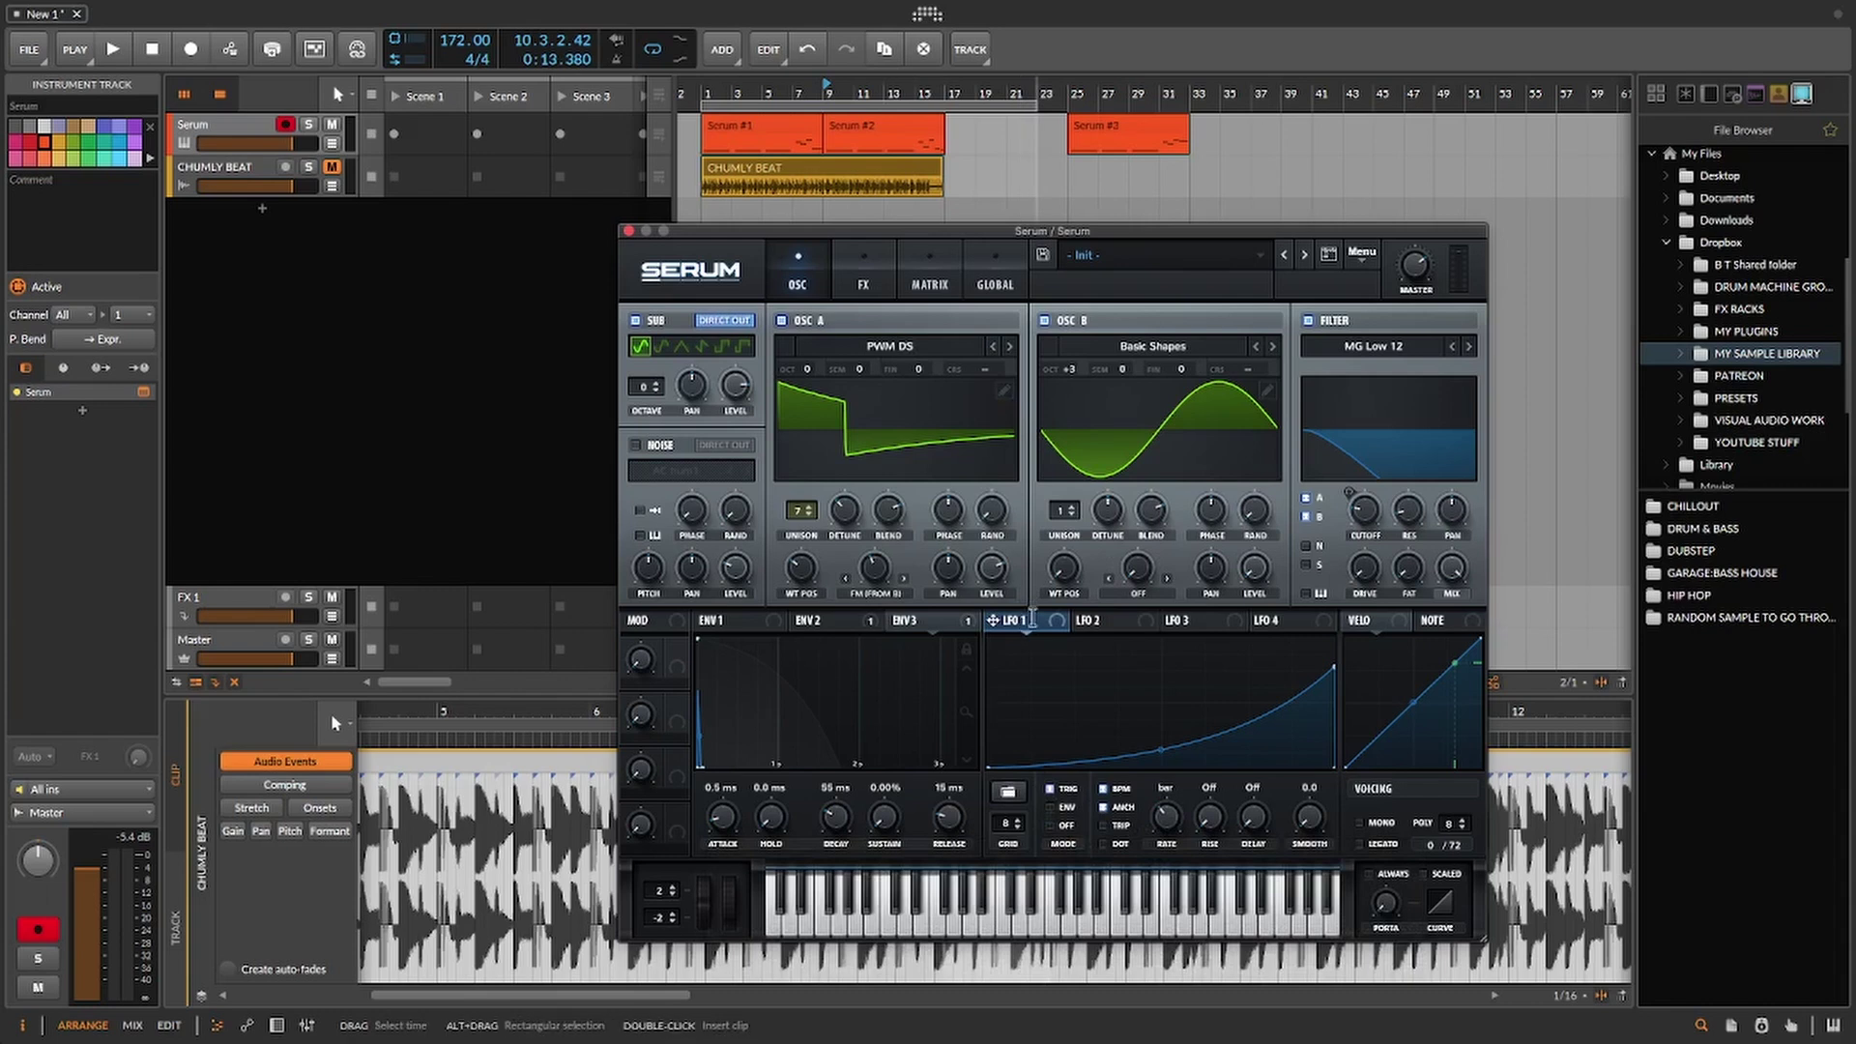
left_click_drag(1033, 620, 1348, 490)
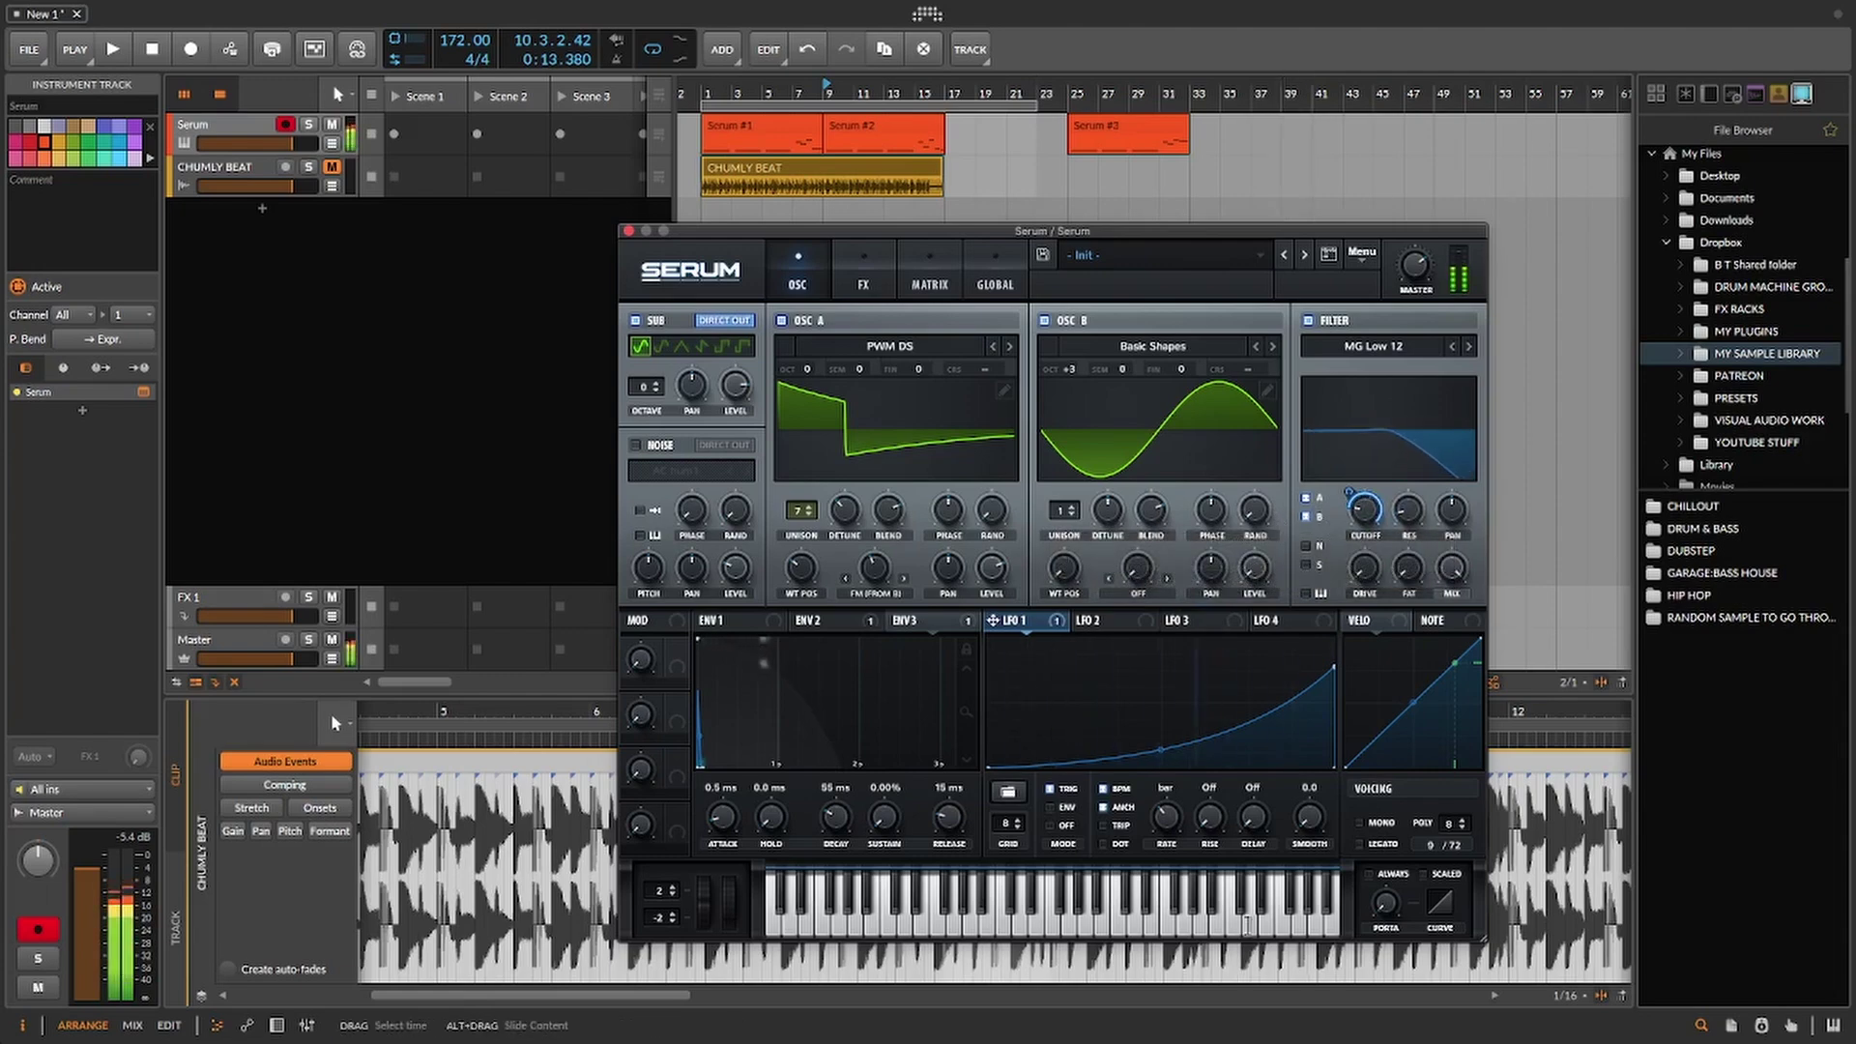
Step: Increase the filter's drive and set its fat amount to 23%
left_click(822, 620)
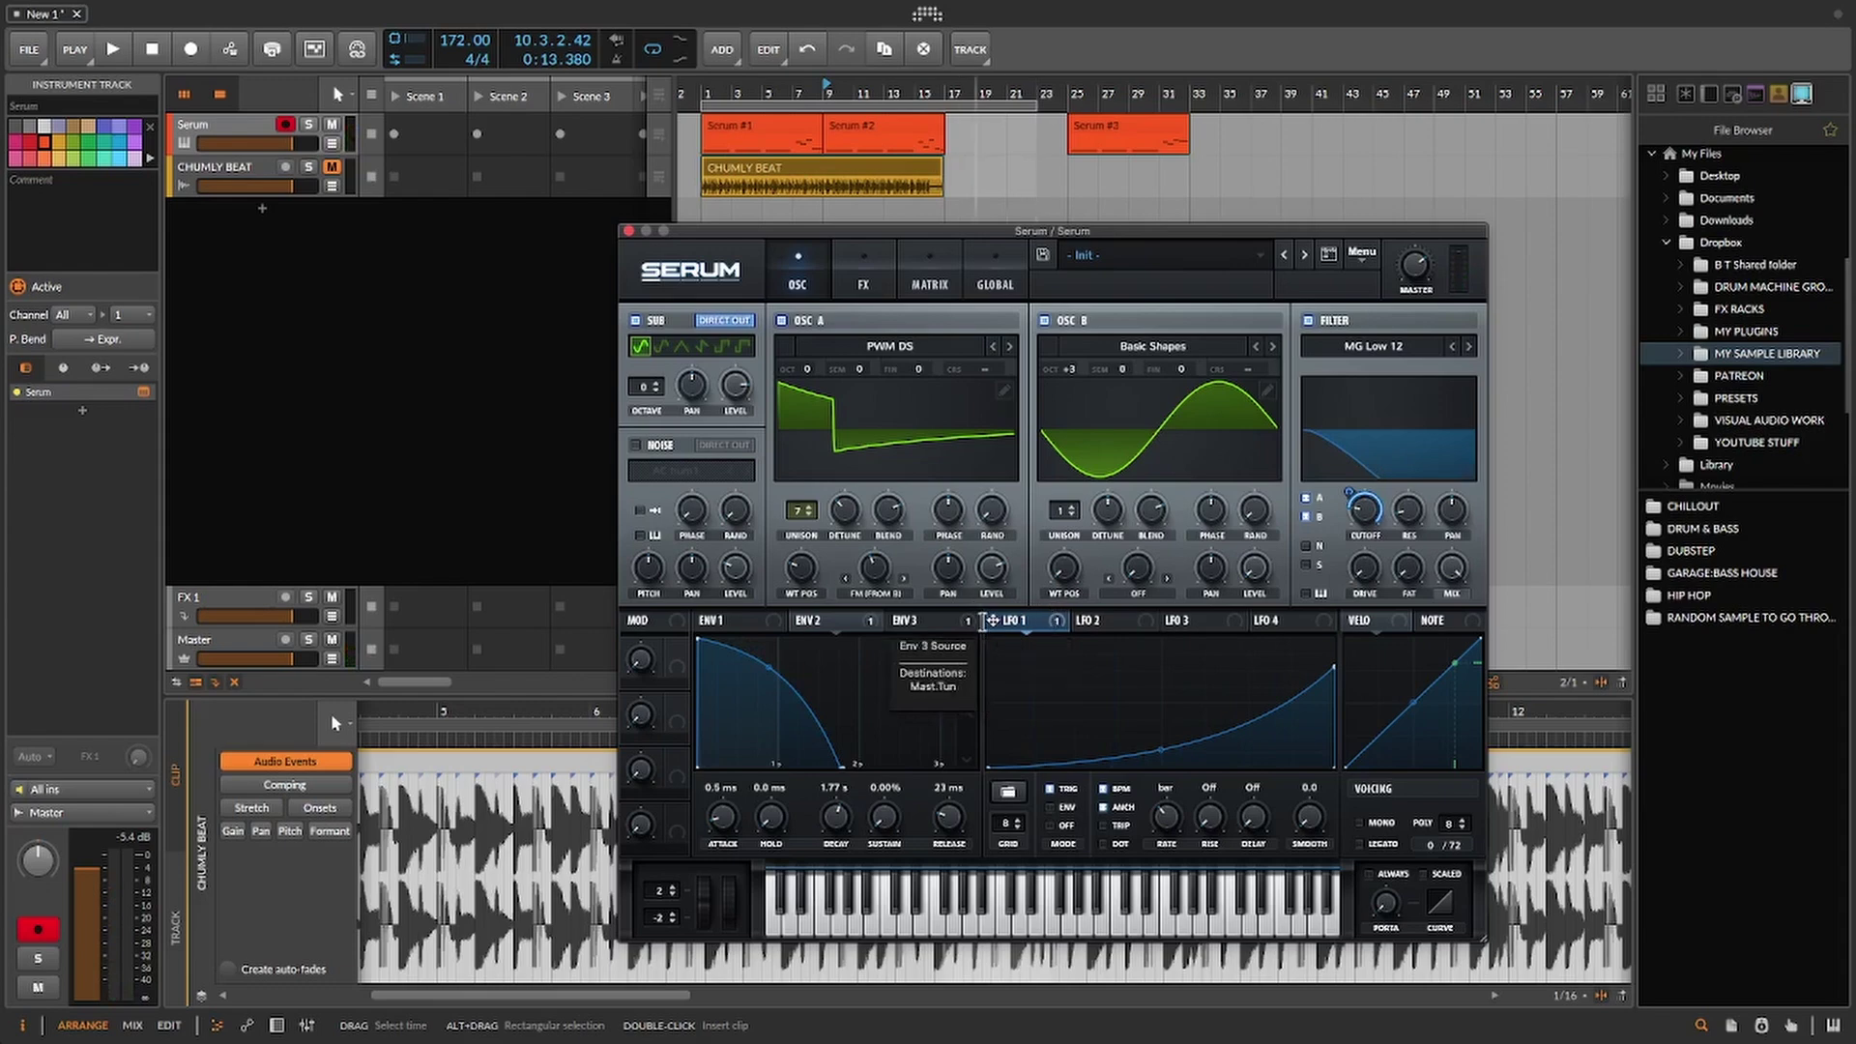
mouse_move(1365, 574)
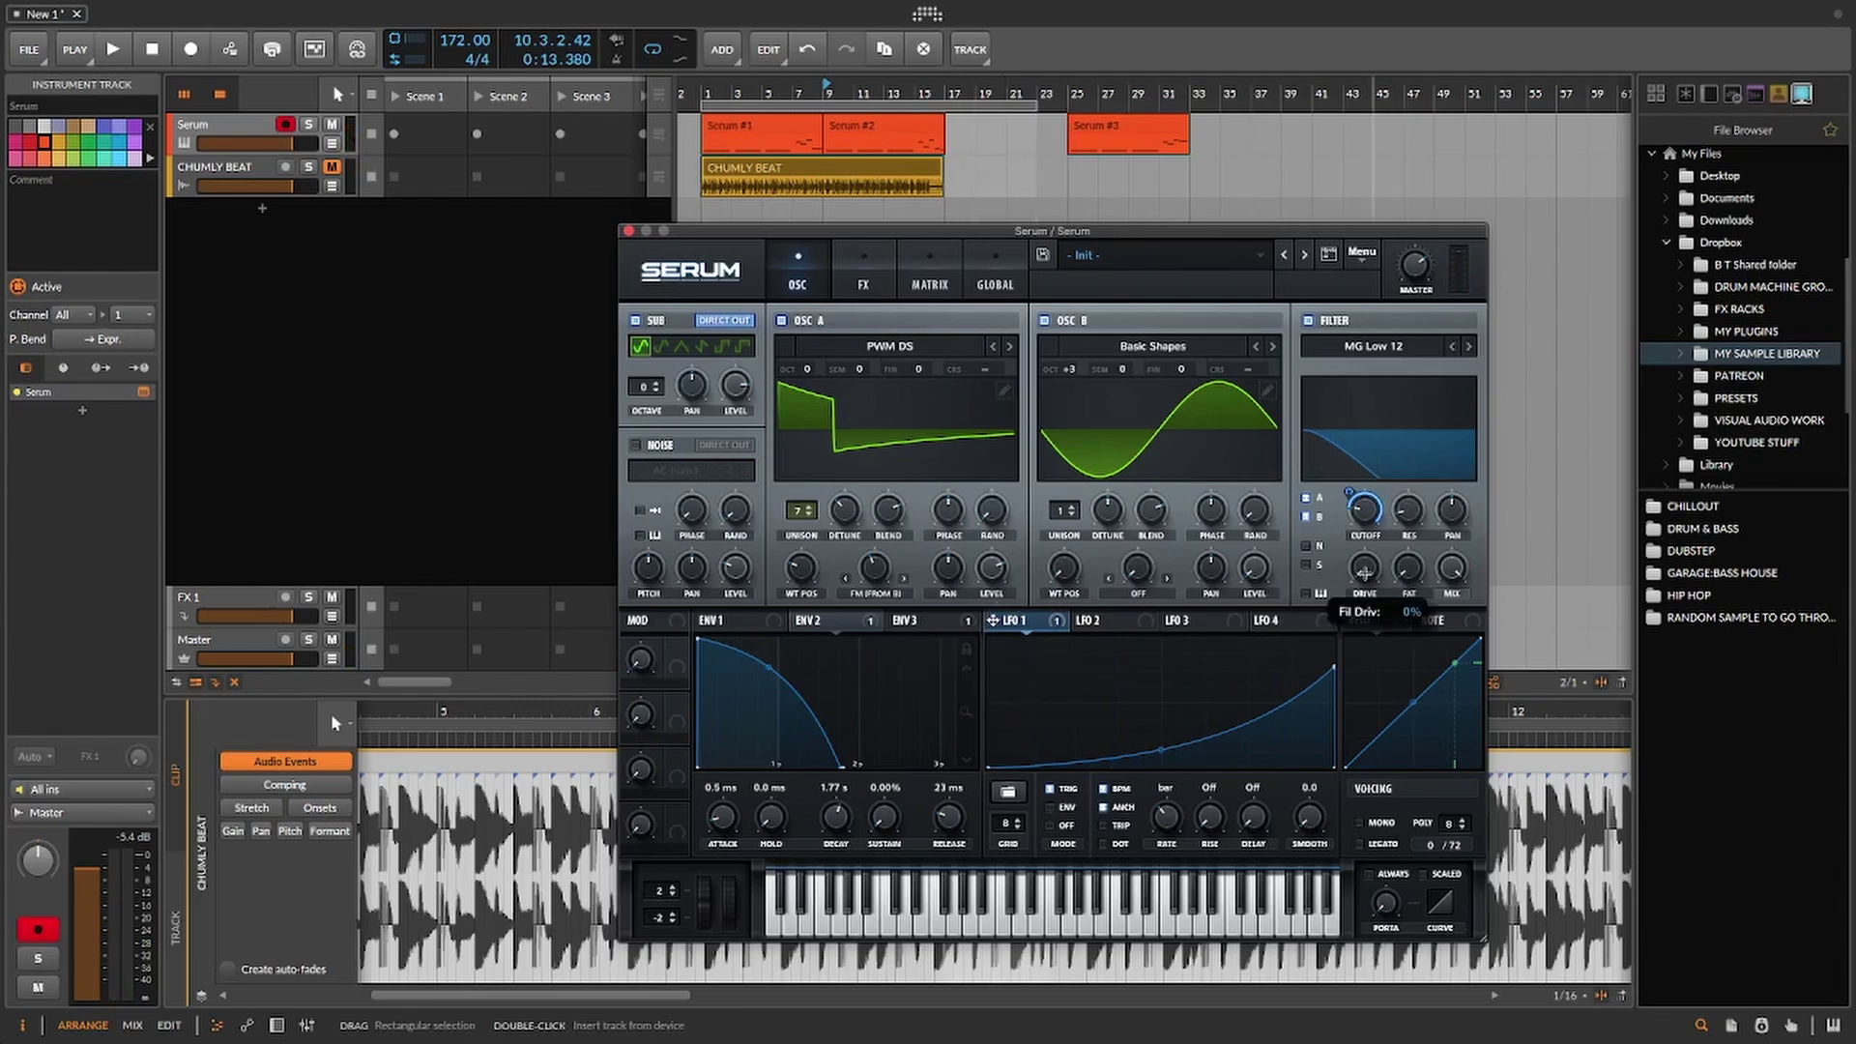
left_click_drag(1364, 573, 1367, 492)
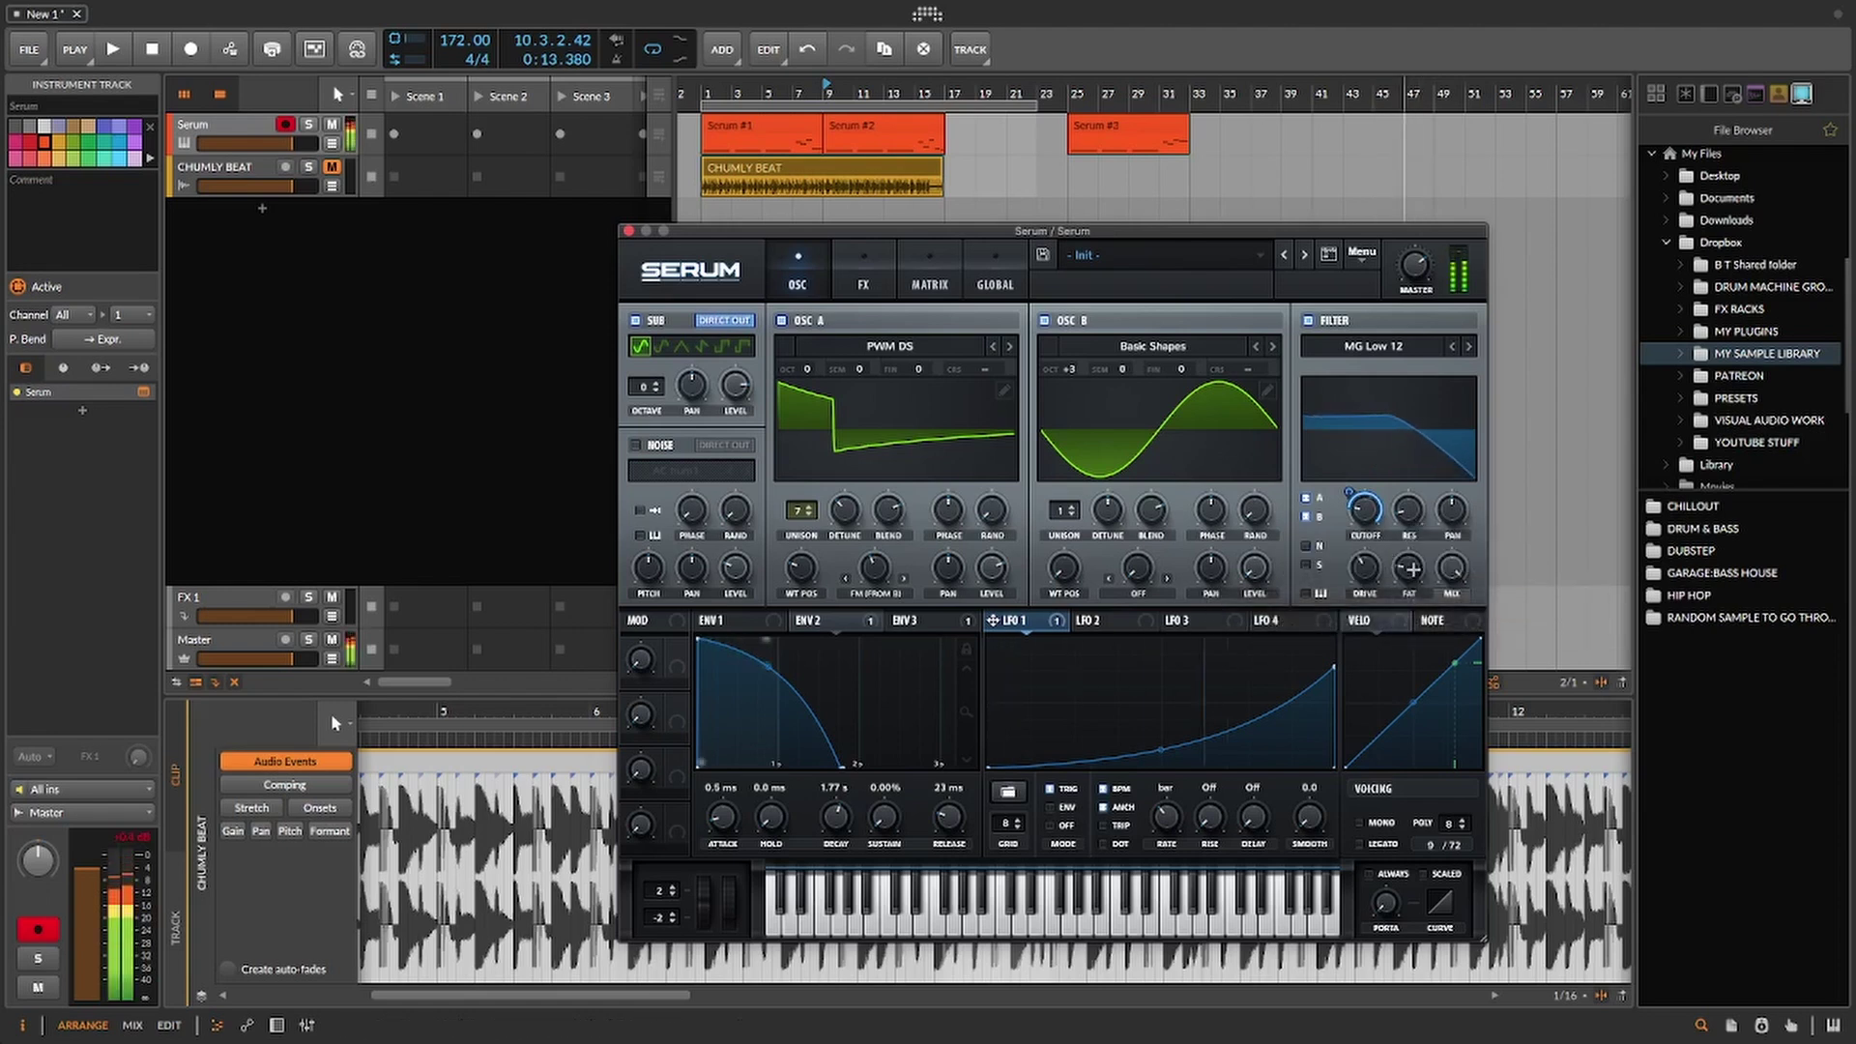
left_click_drag(1412, 569, 1413, 564)
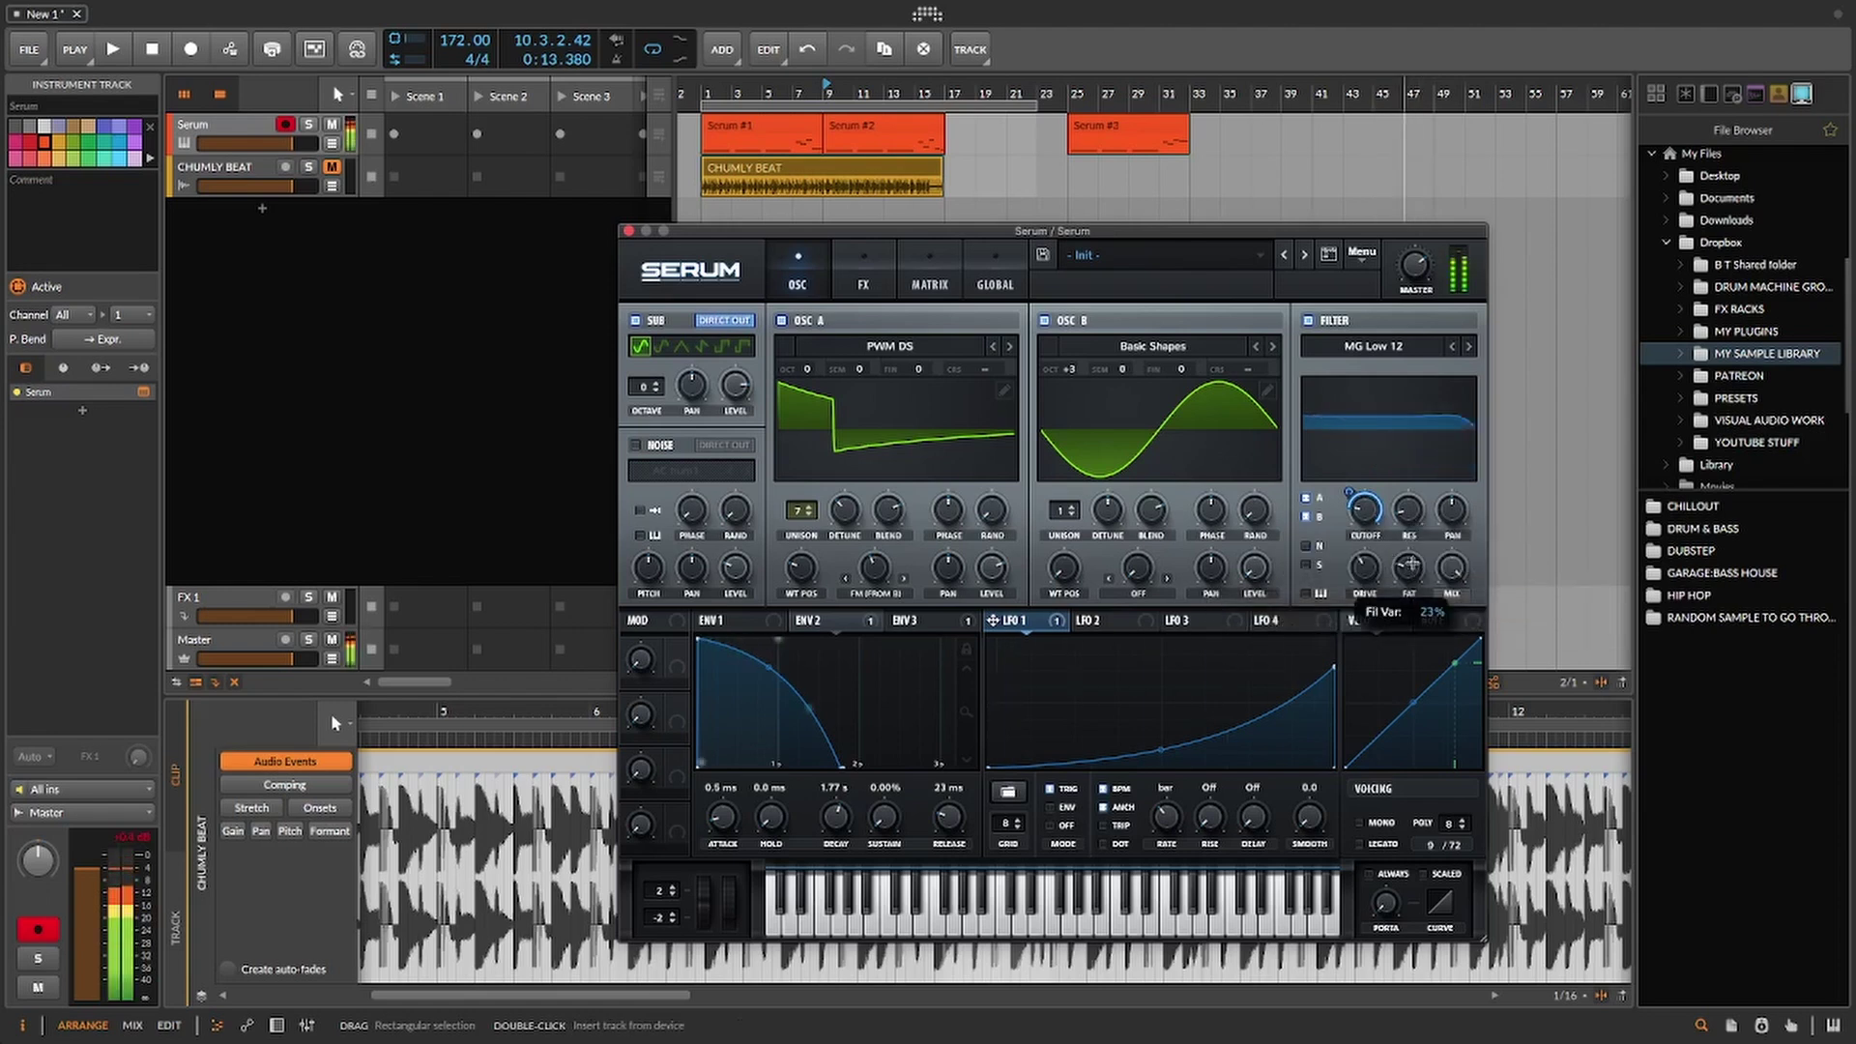
Step: Set LFO 1's delay to 1/128 with triplet timing enabled
left_click(918, 621)
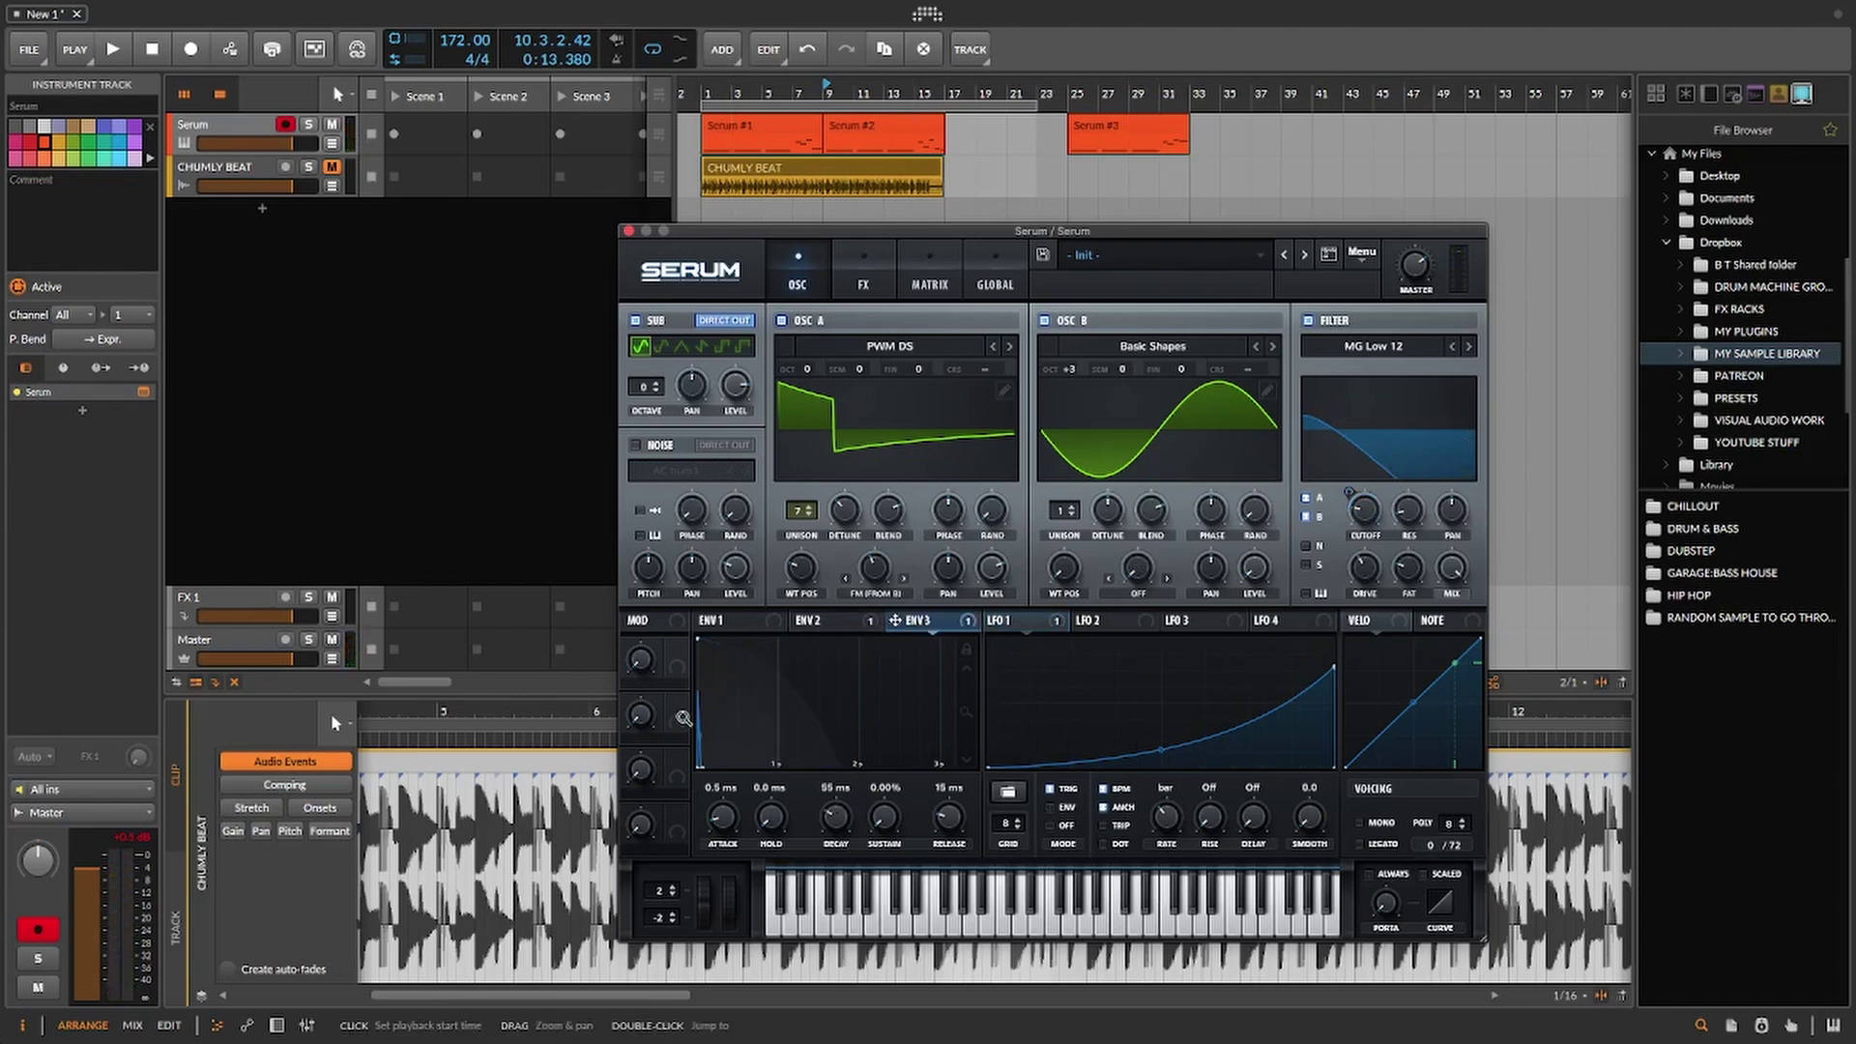
left_click(832, 624)
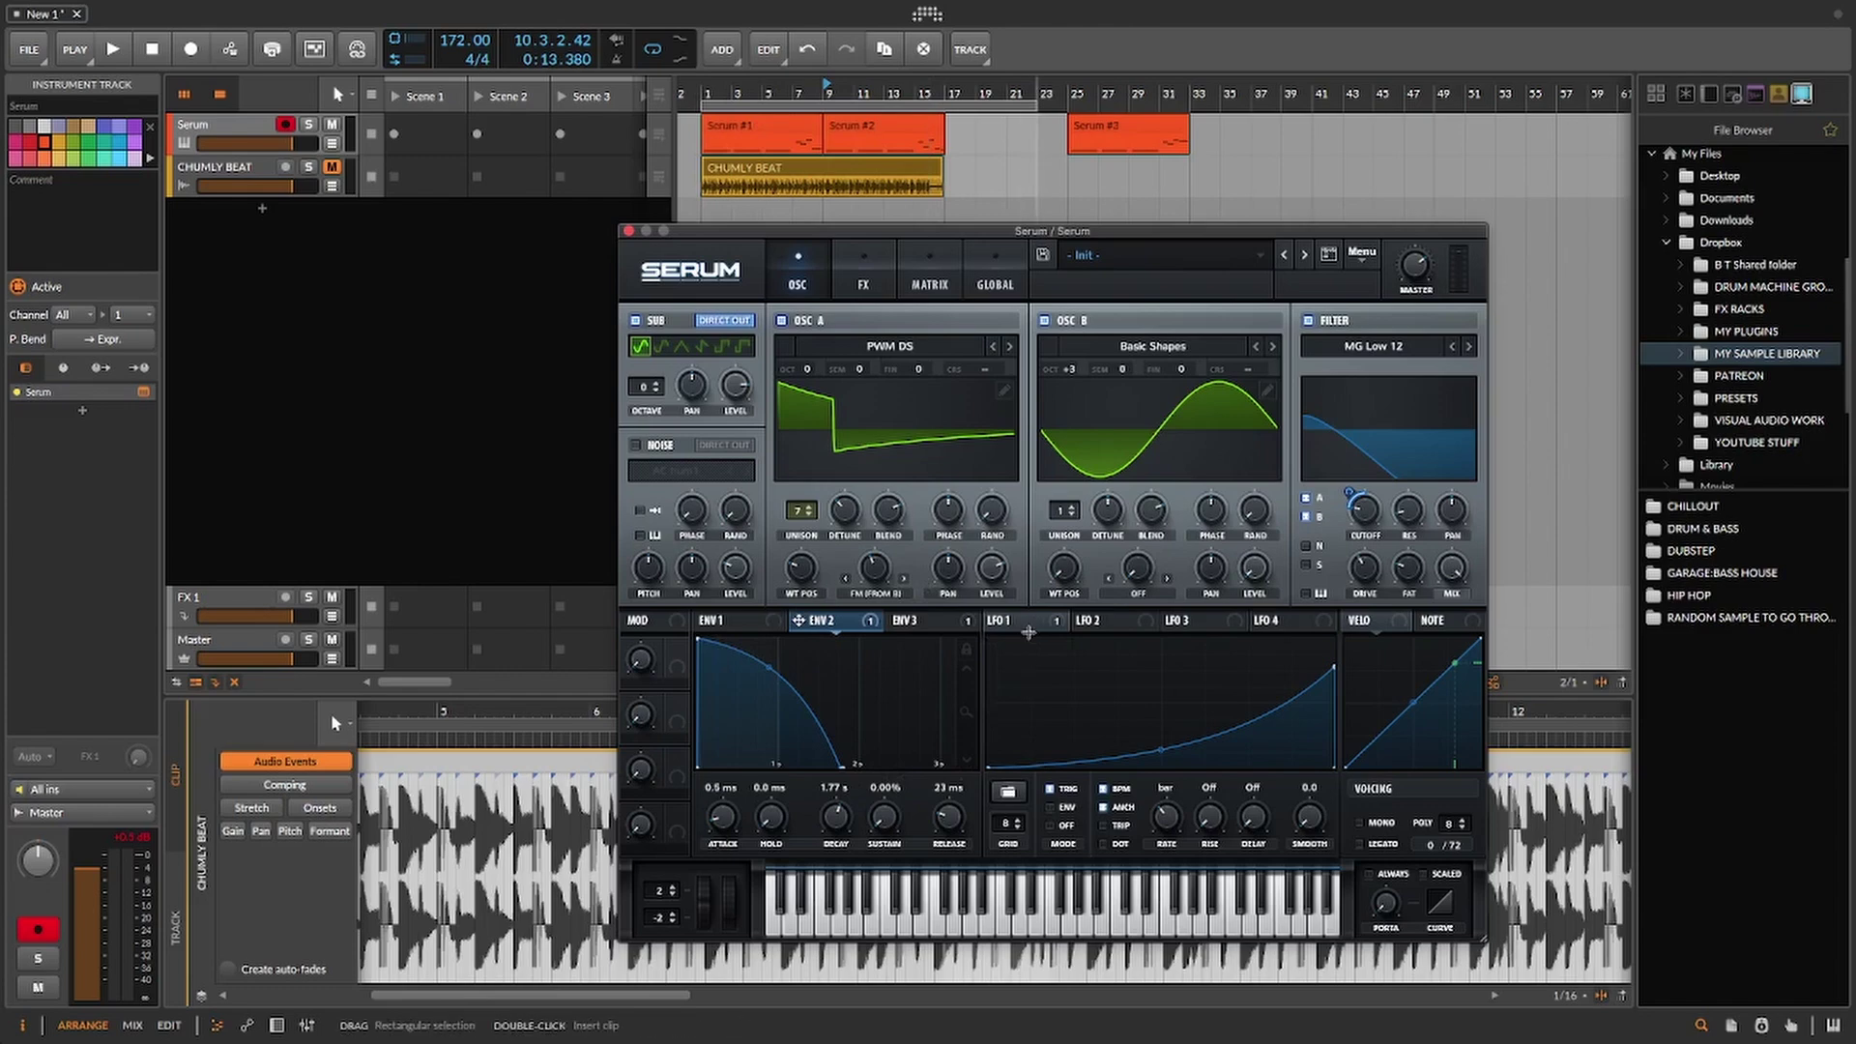
mouse_move(1046, 772)
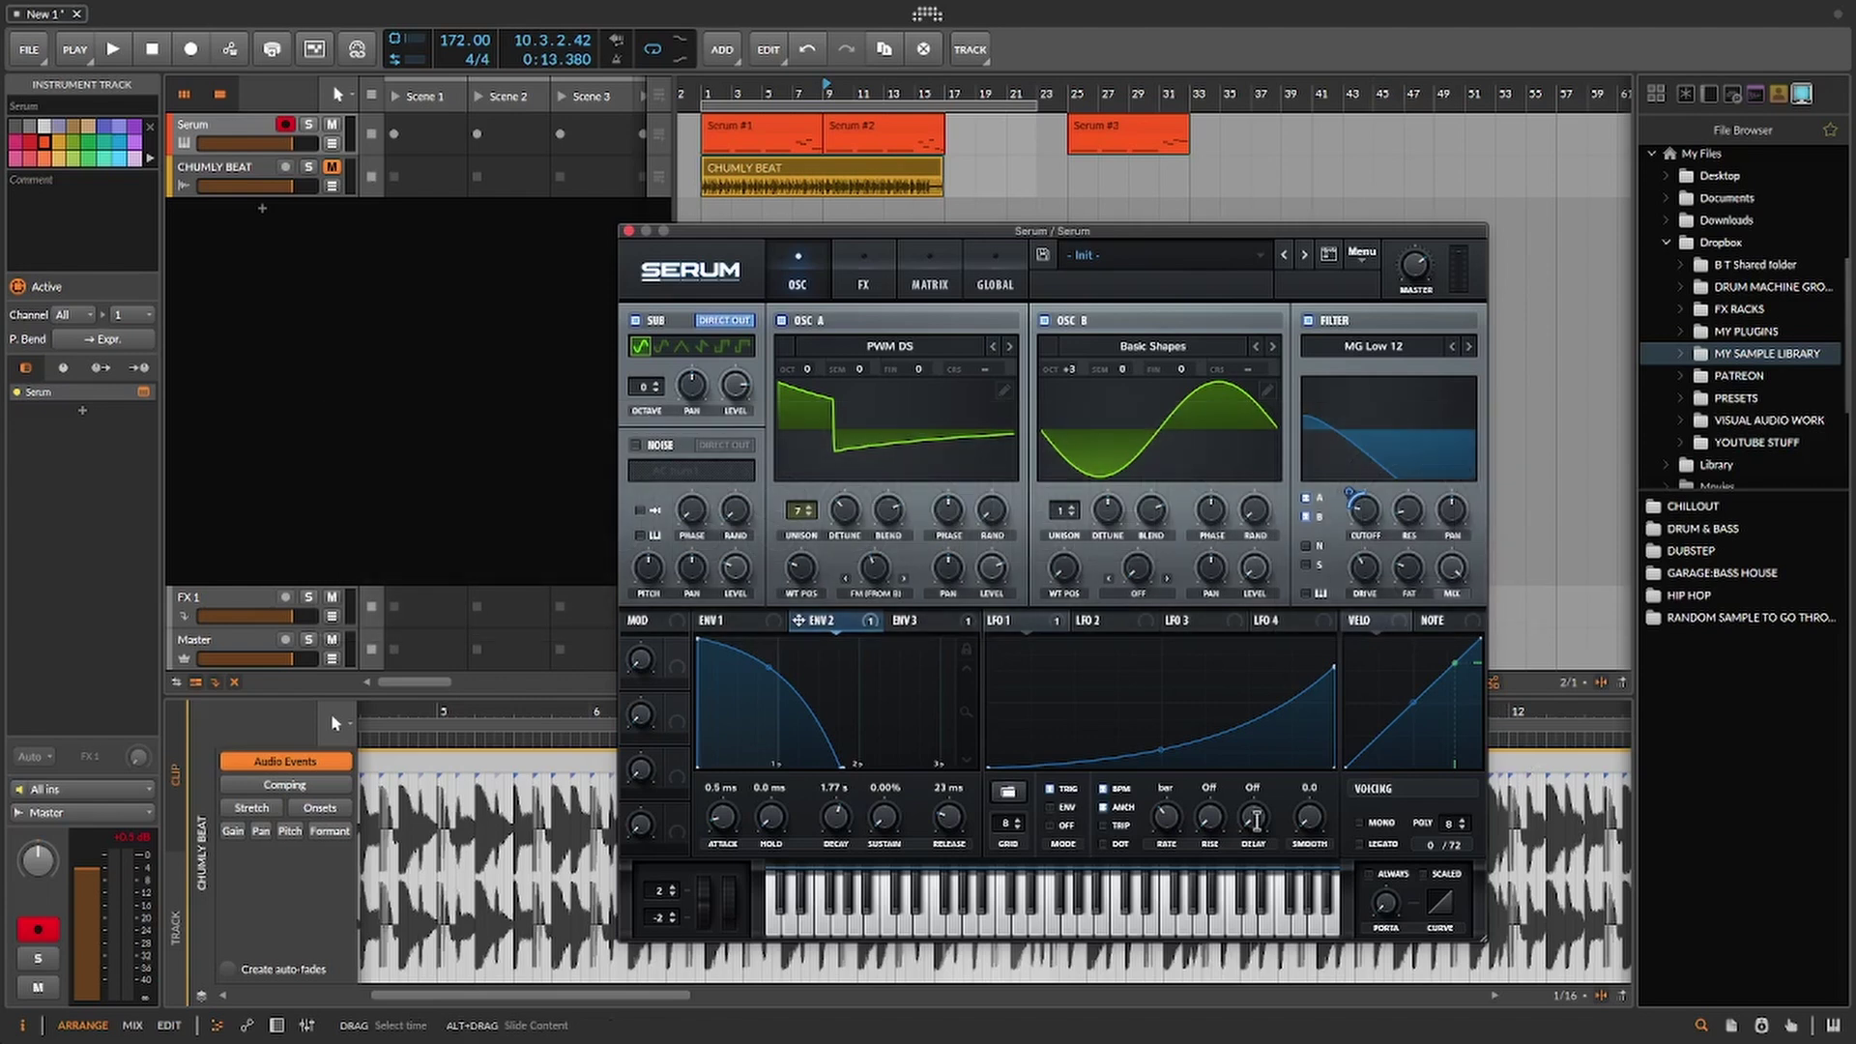
left_click_drag(1254, 818, 1267, 786)
left_click_drag(1261, 819, 1235, 847)
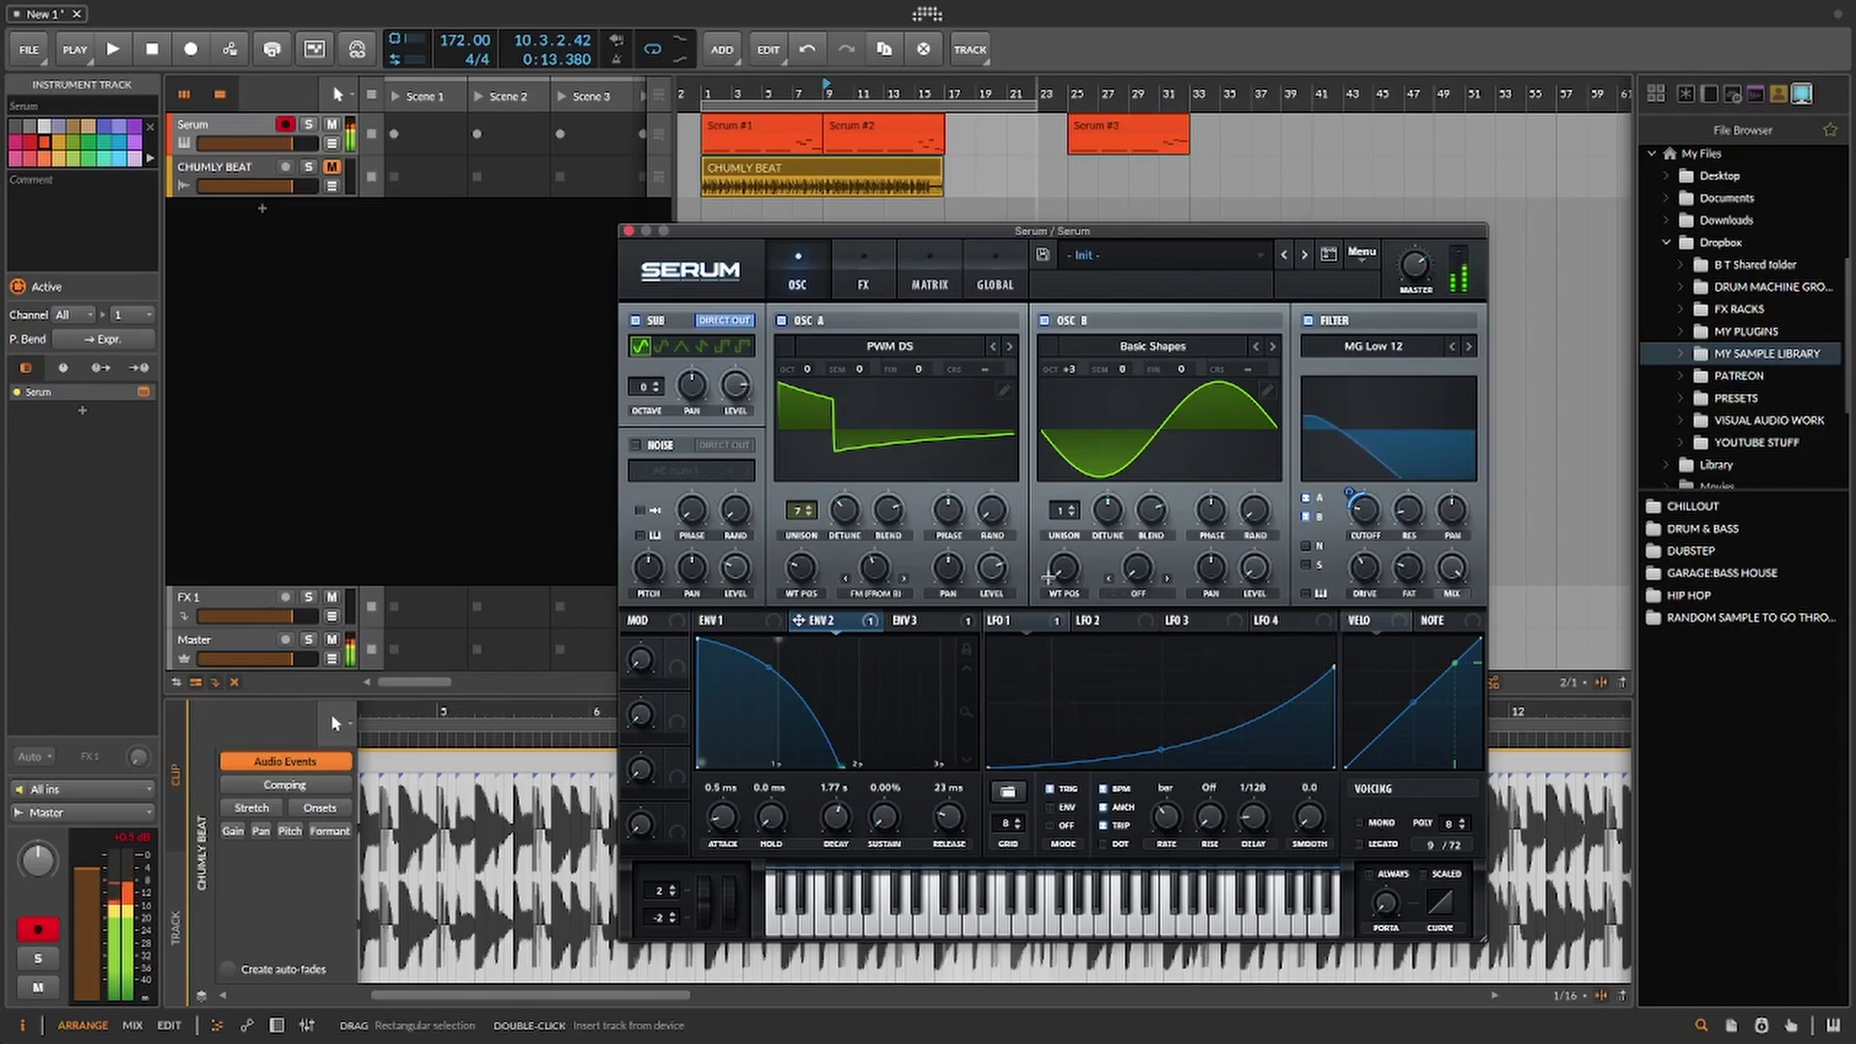
Step: Set Envelope 2's attack to 68 ms and its decay to 1.72 s
mouse_move(1047, 578)
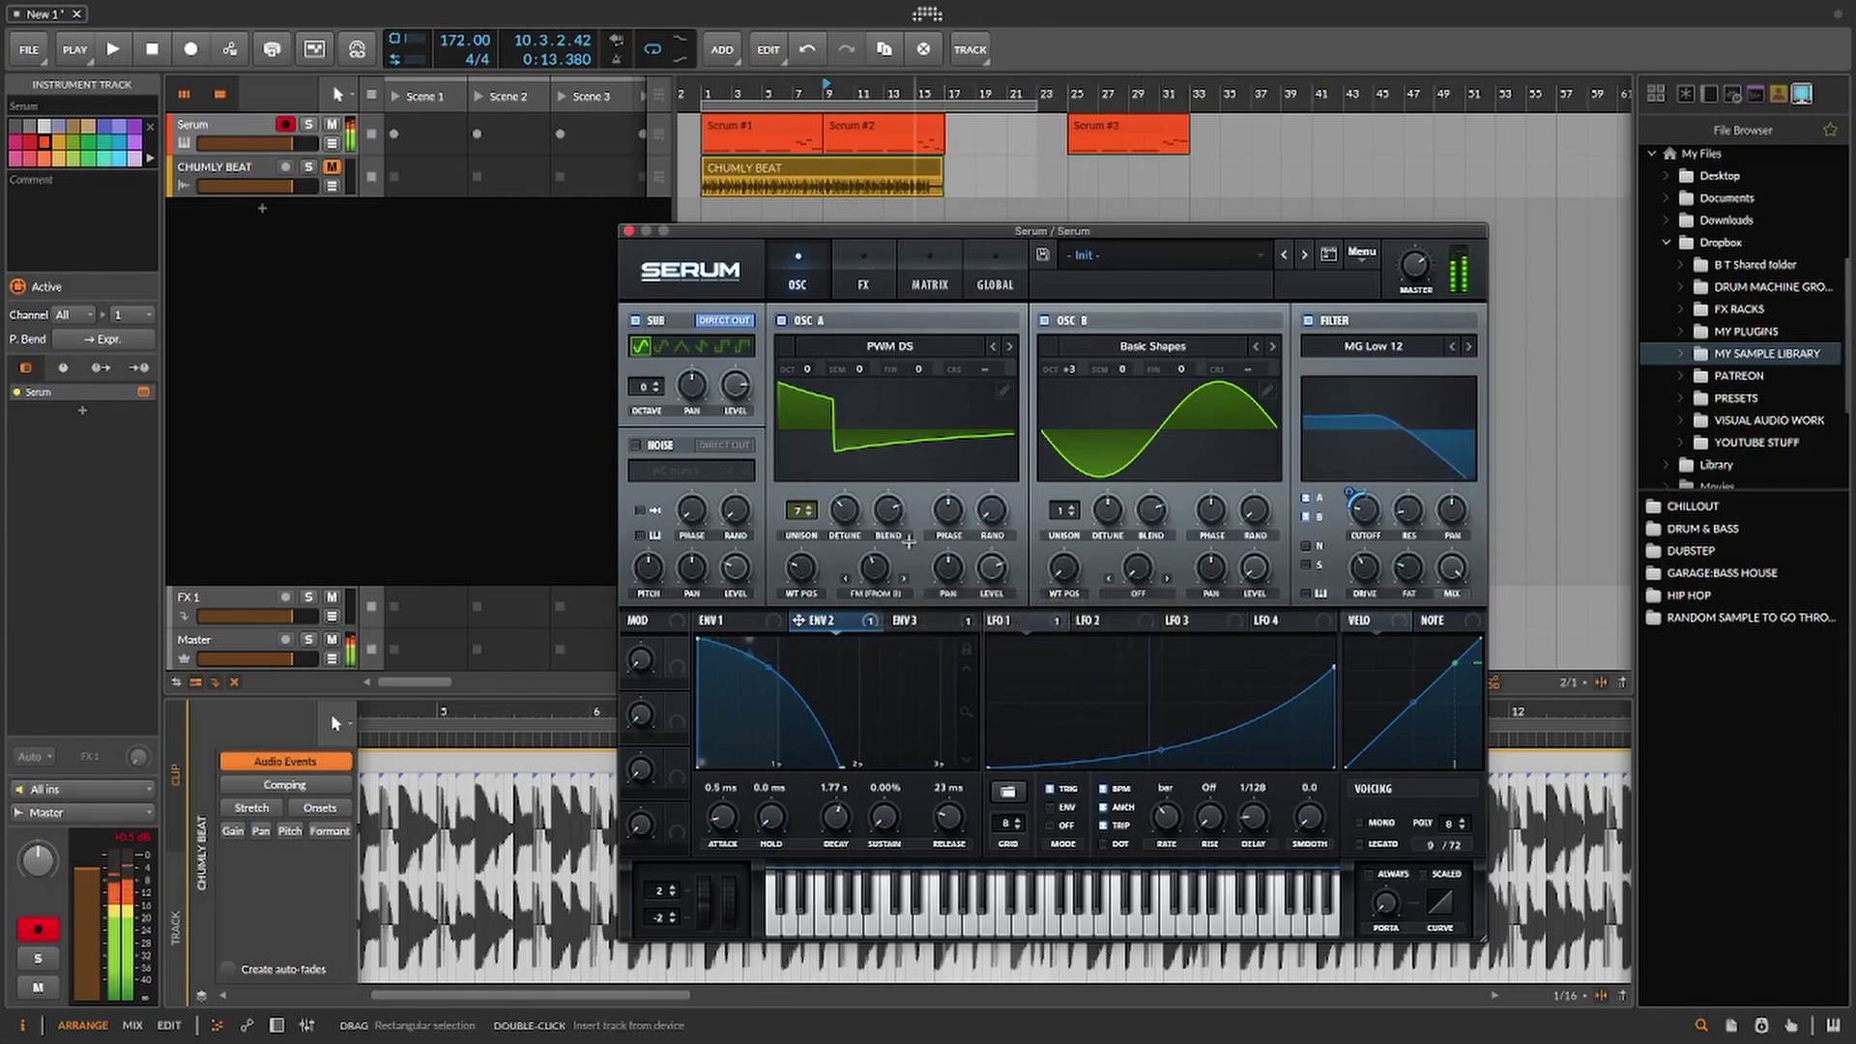
left_click_drag(723, 817, 723, 824)
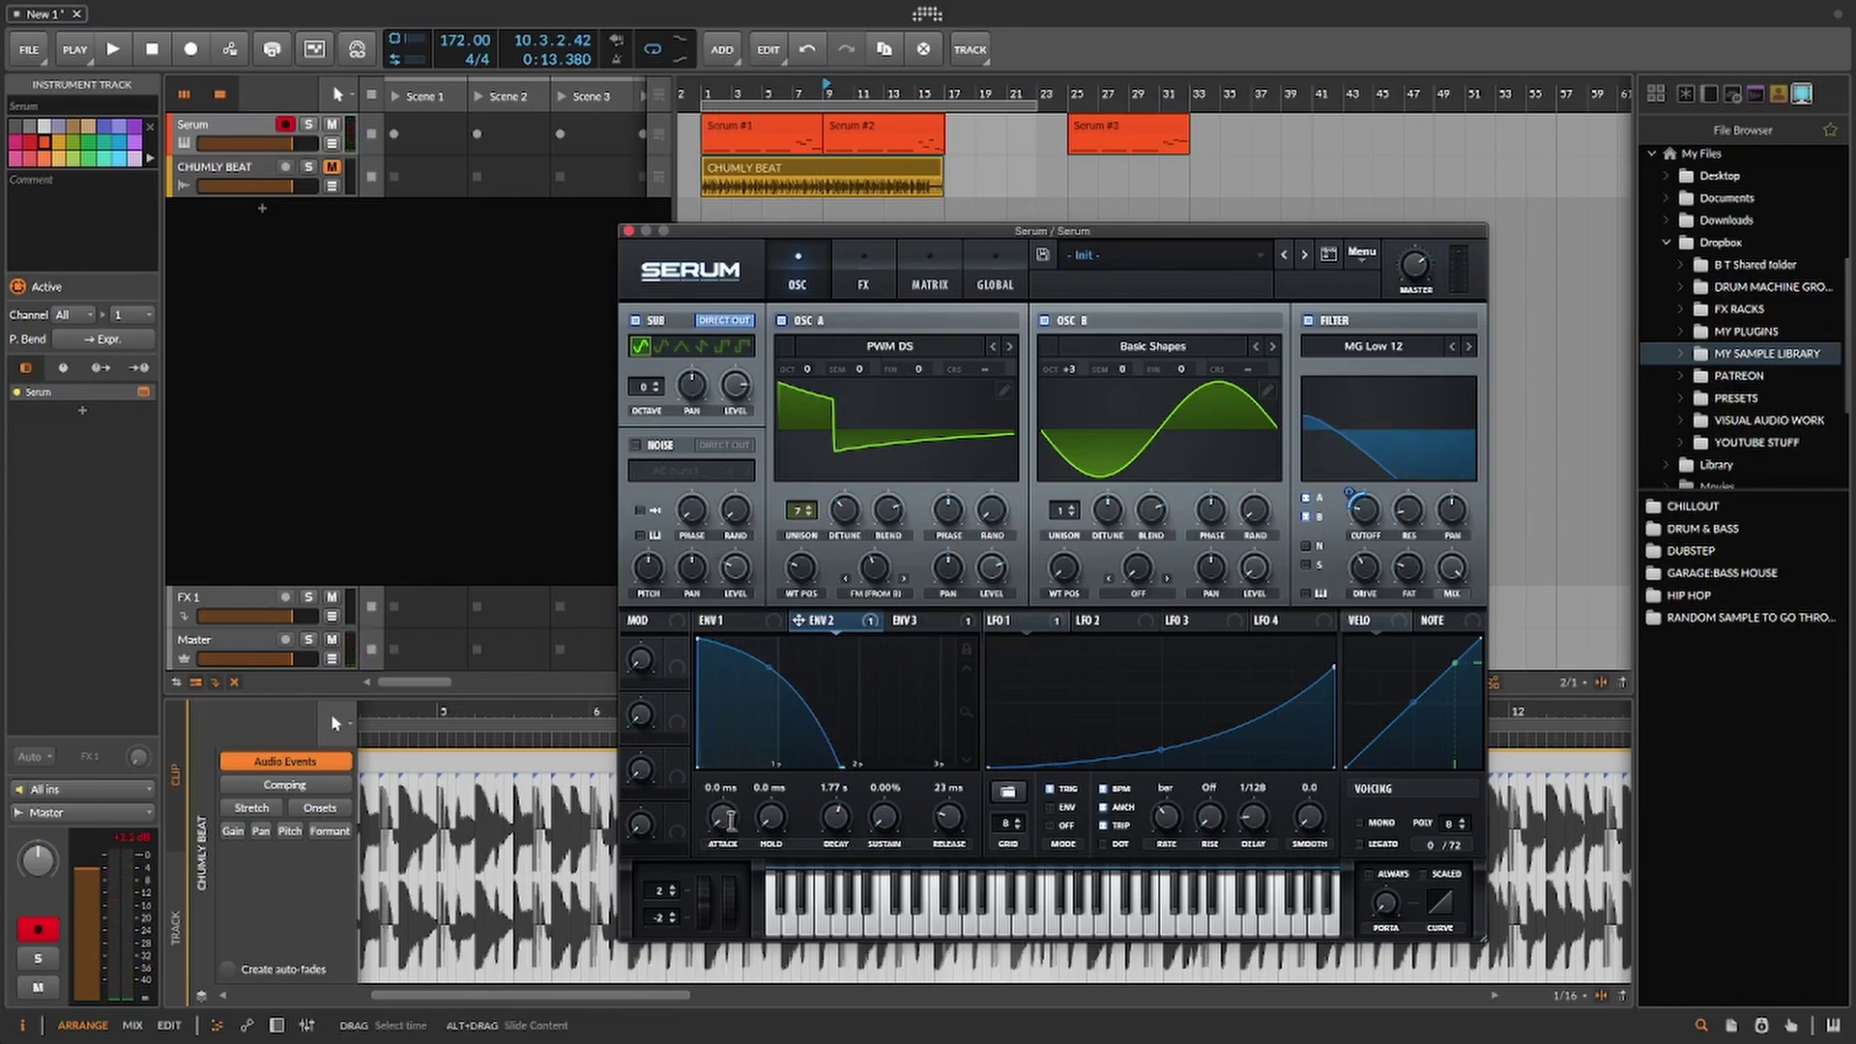
left_click_drag(733, 817, 733, 763)
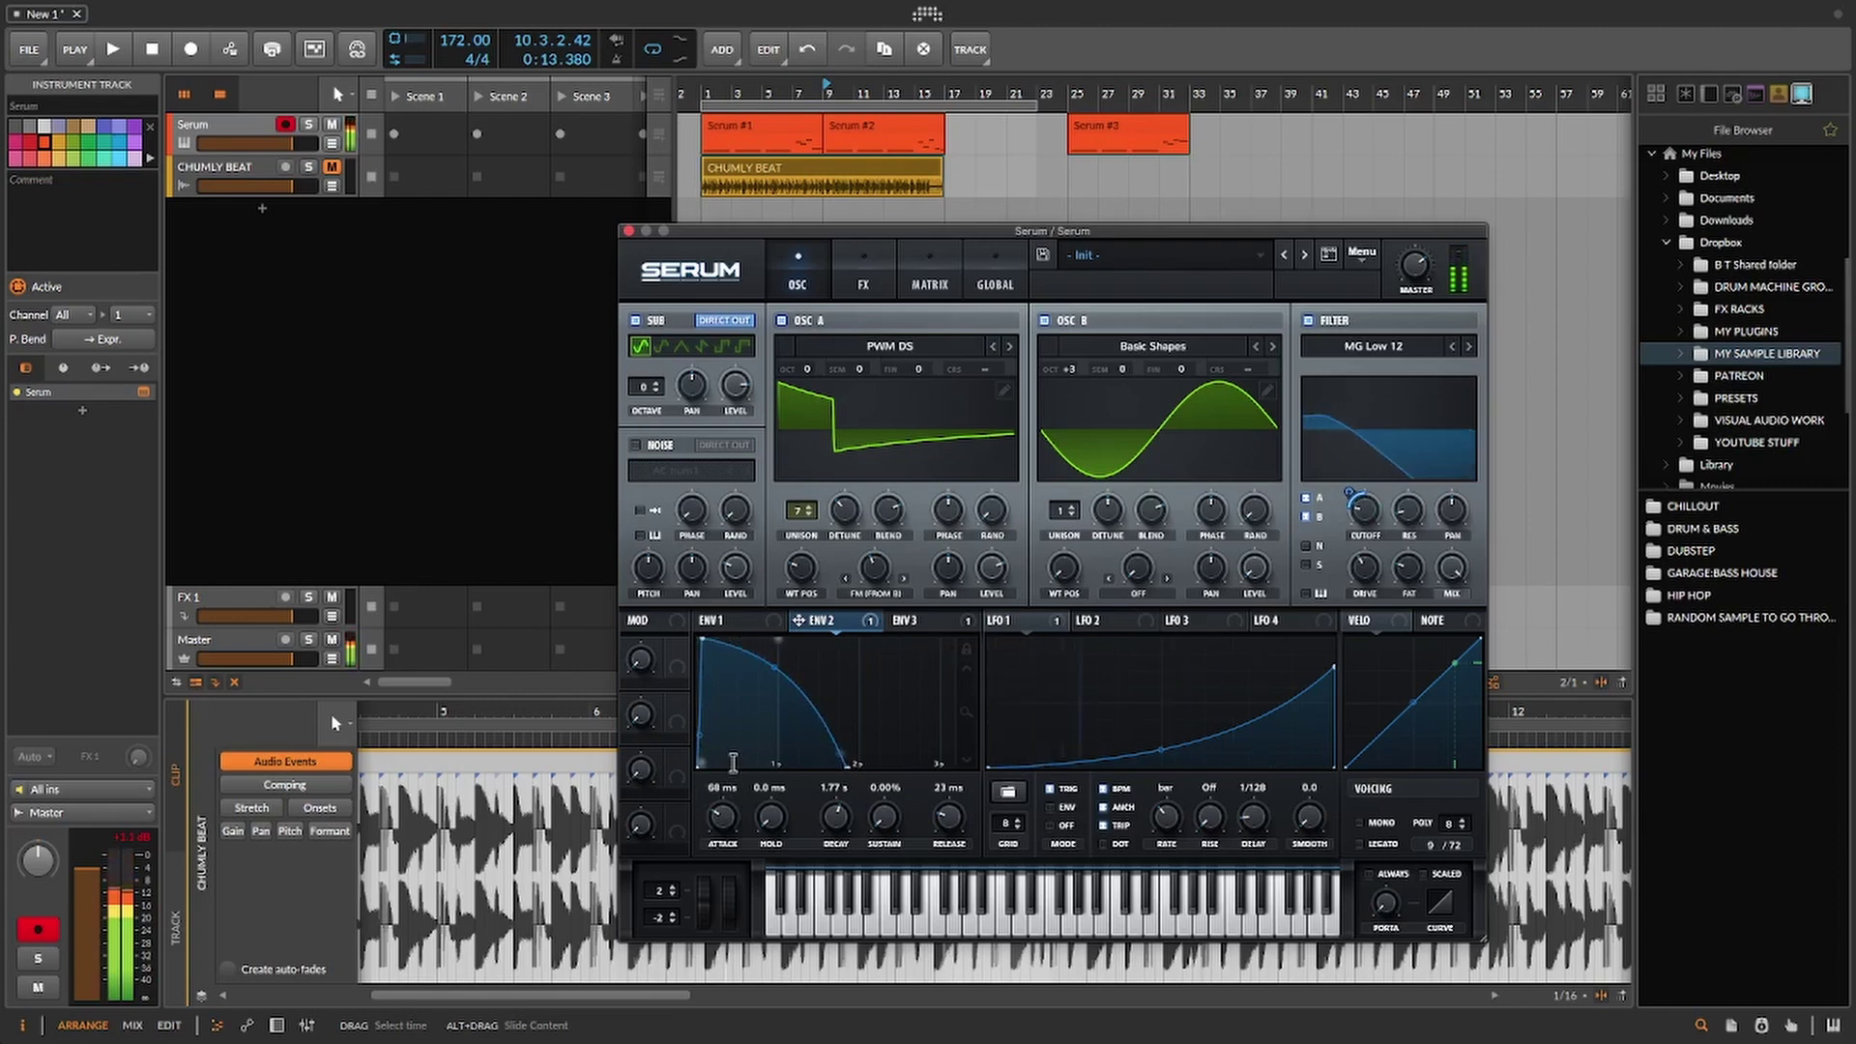
left_click_drag(837, 813, 836, 816)
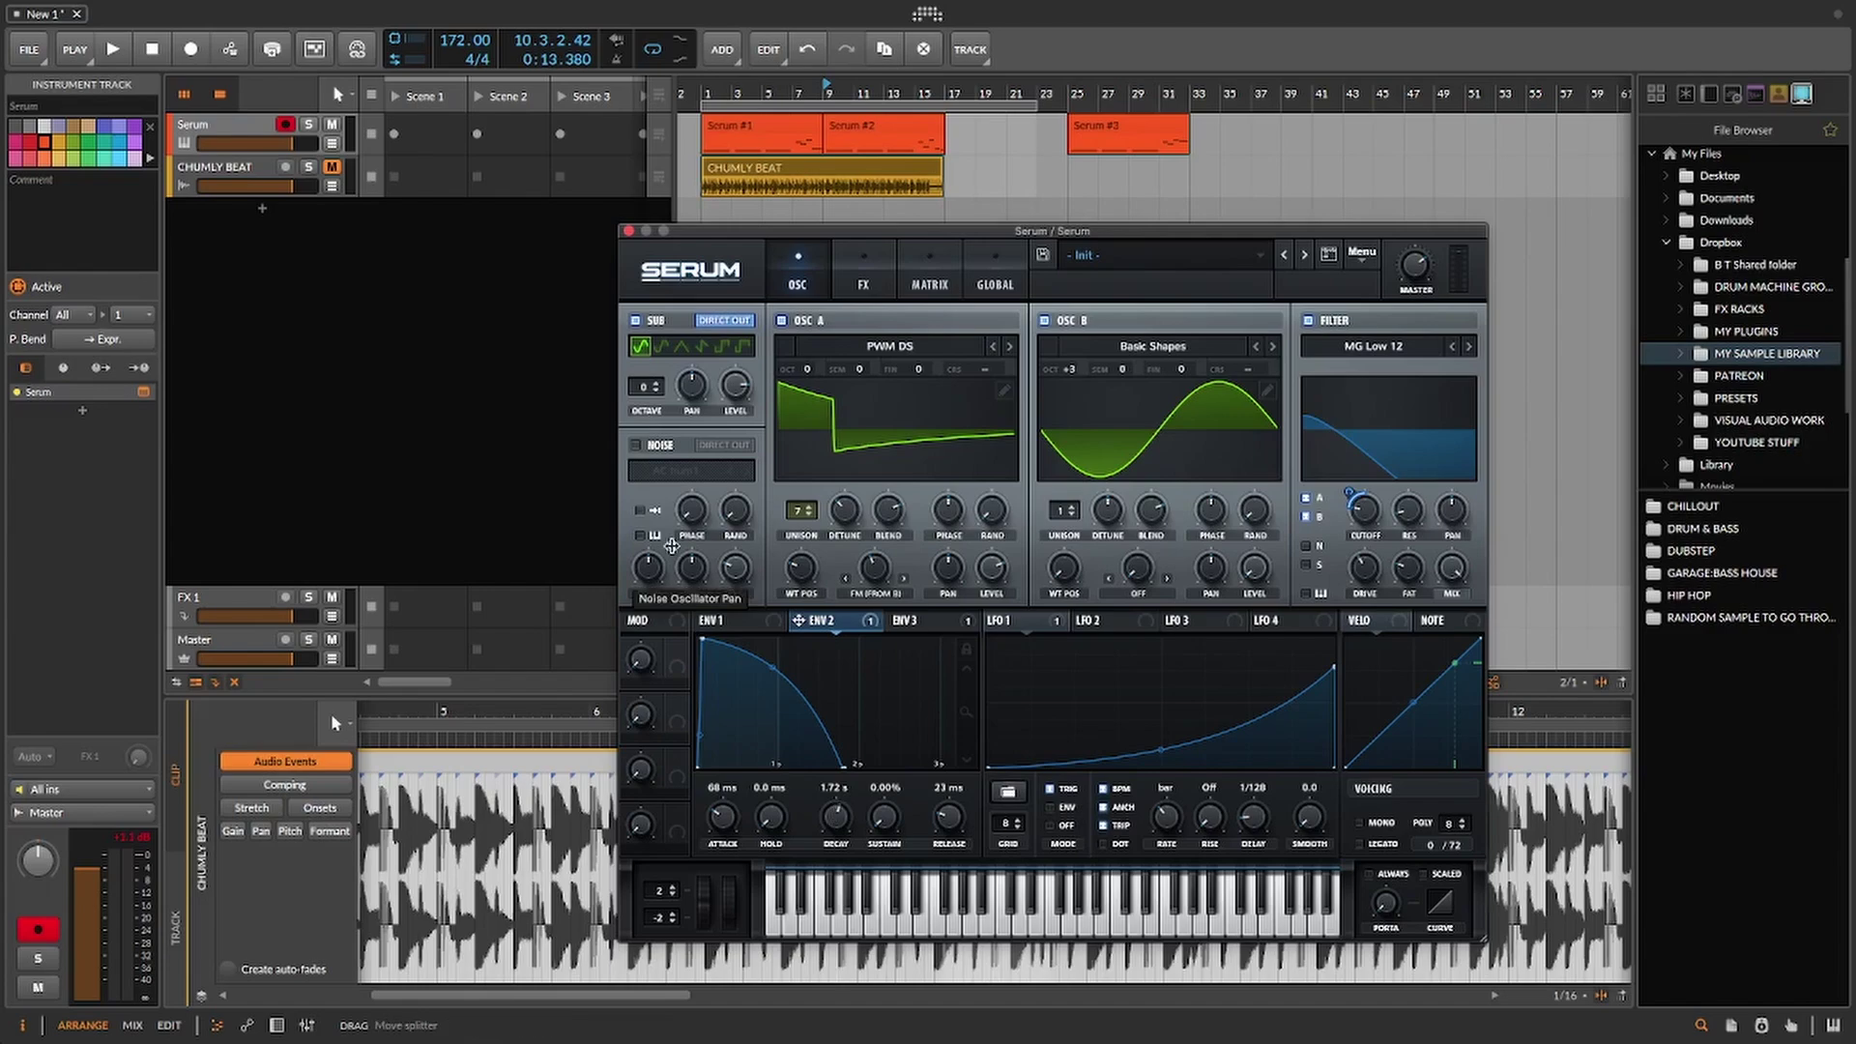
Step: Enable the Hyper/Dimension effect and the Distortion effect in Tube mode
left_click(865, 282)
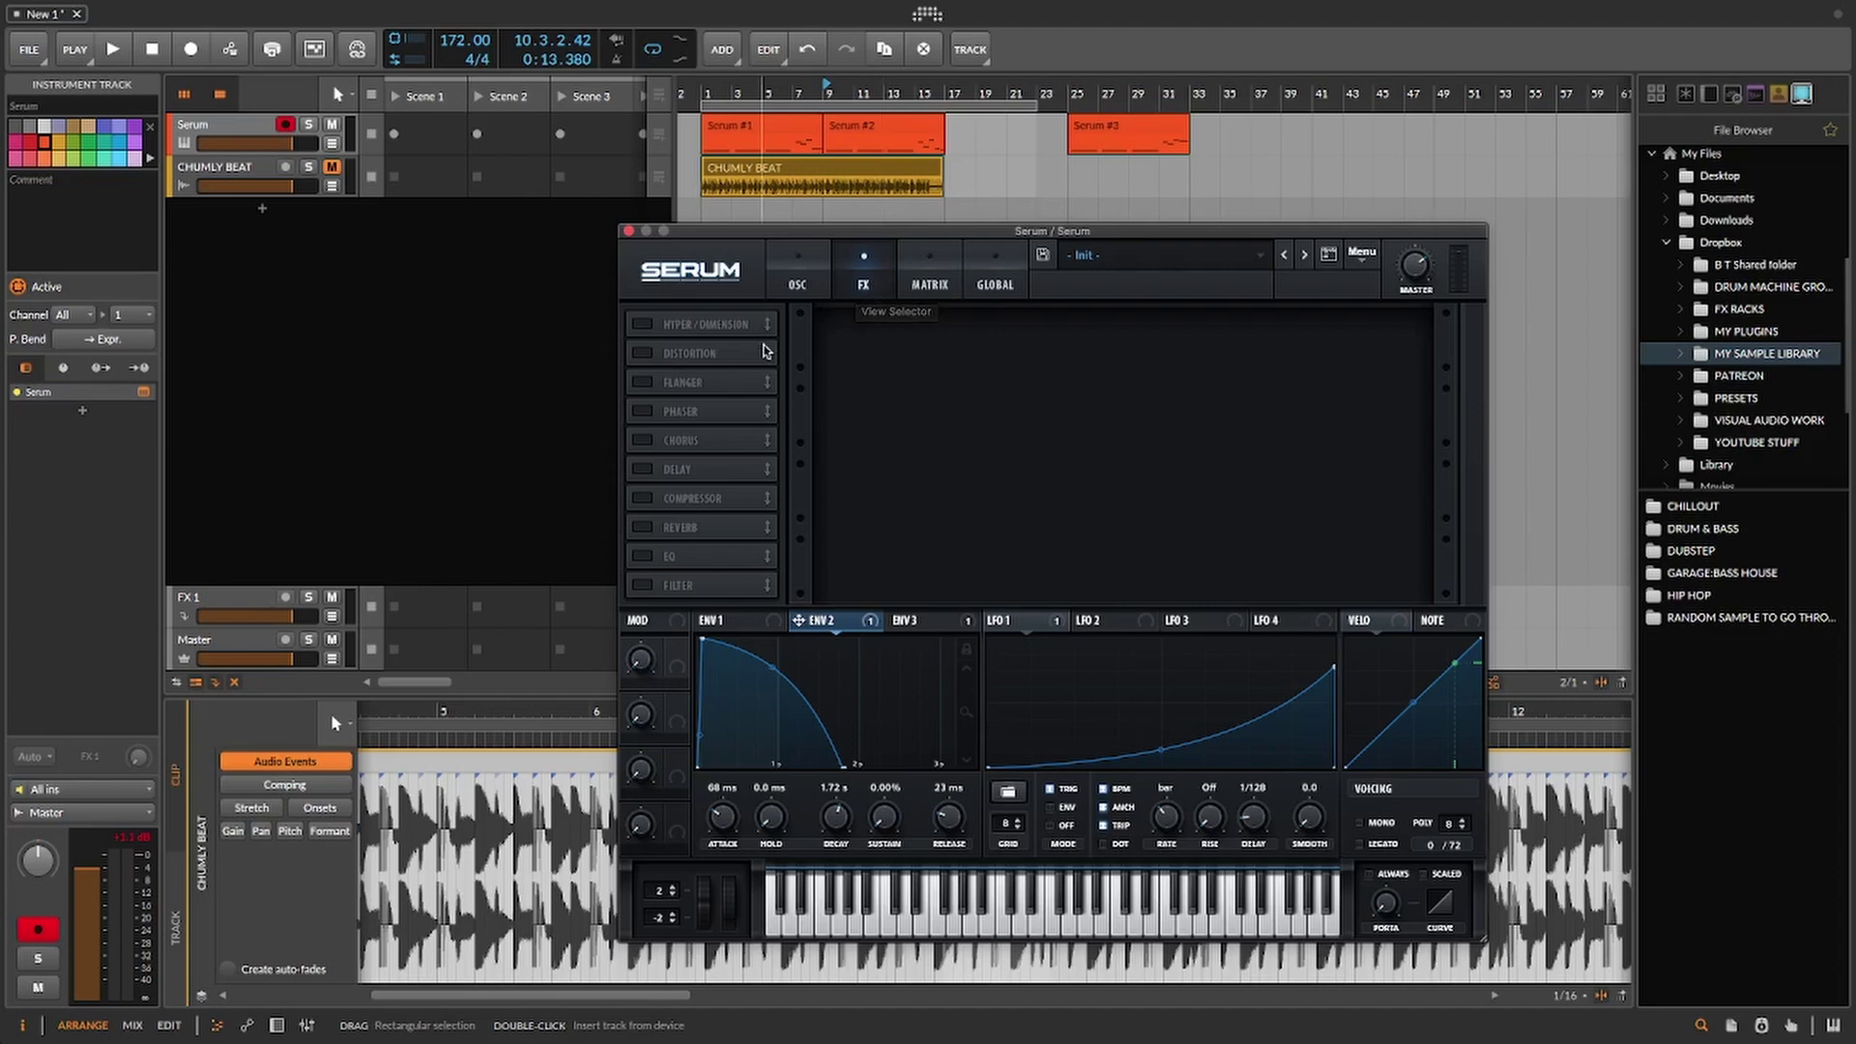
left_click(642, 324)
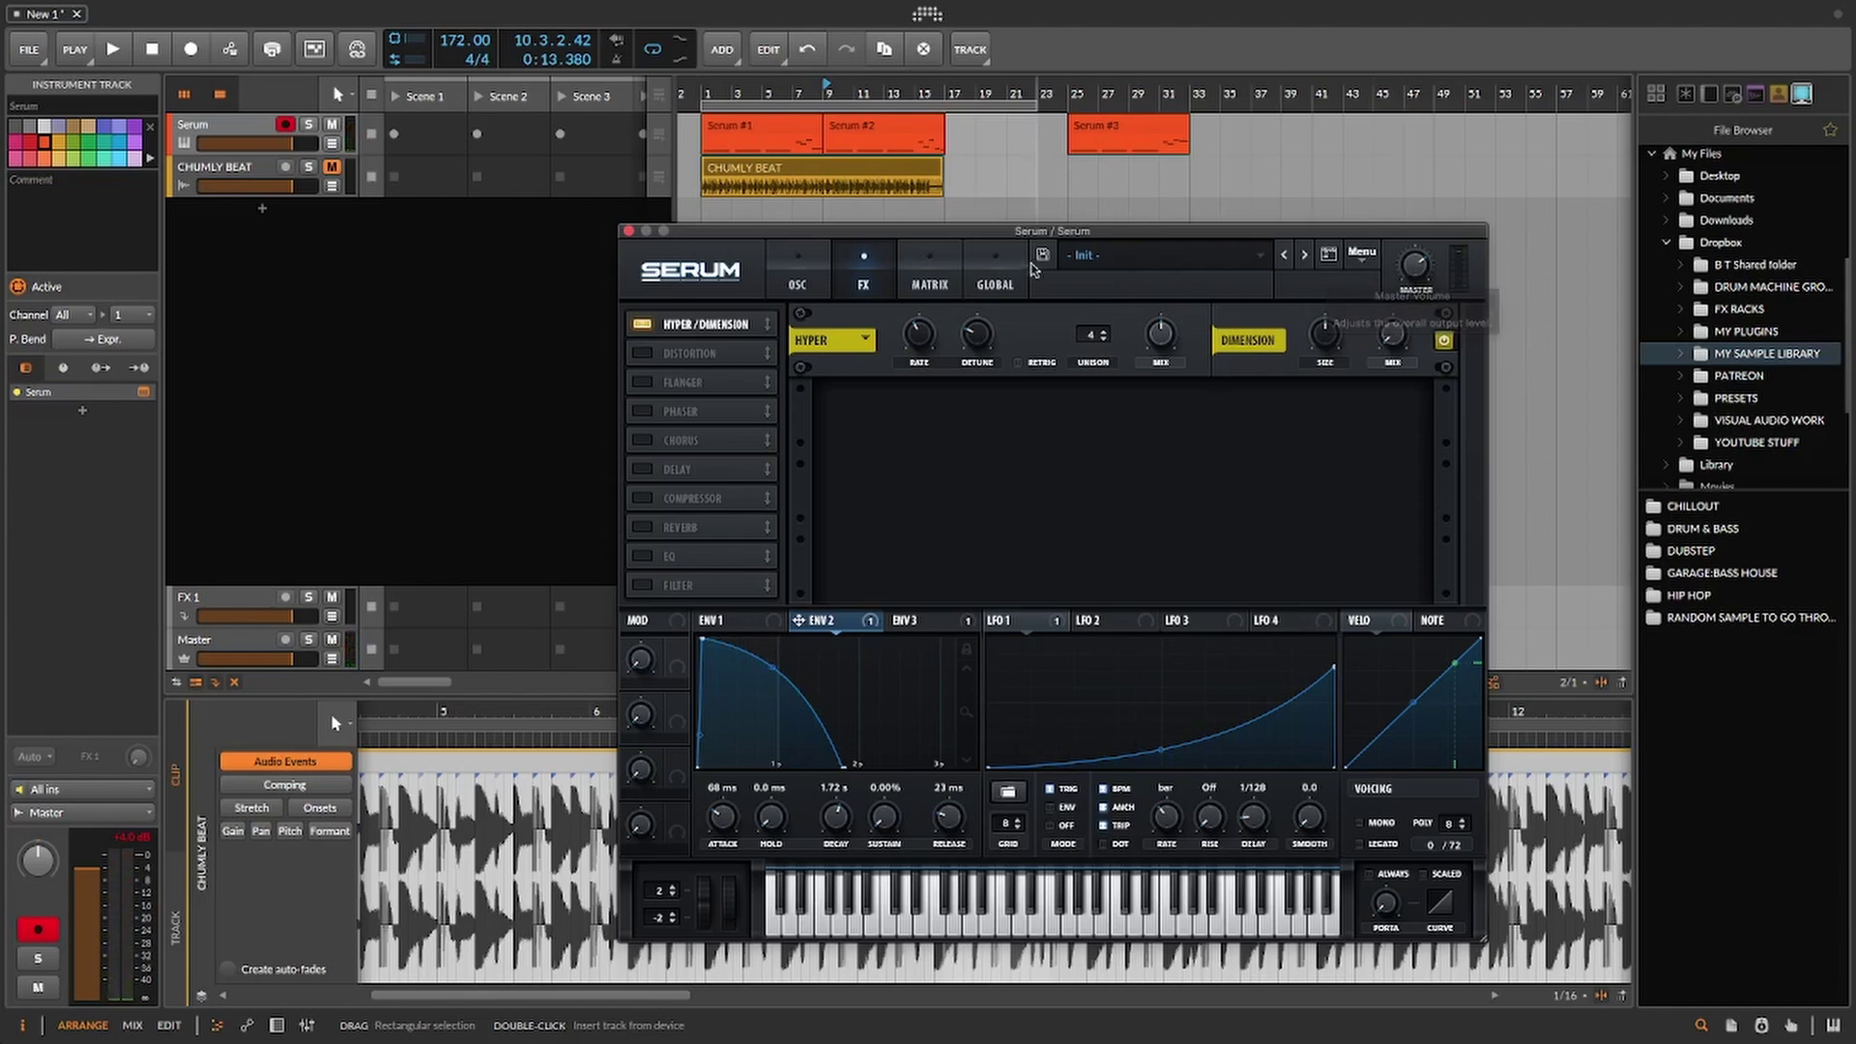
left_click(642, 354)
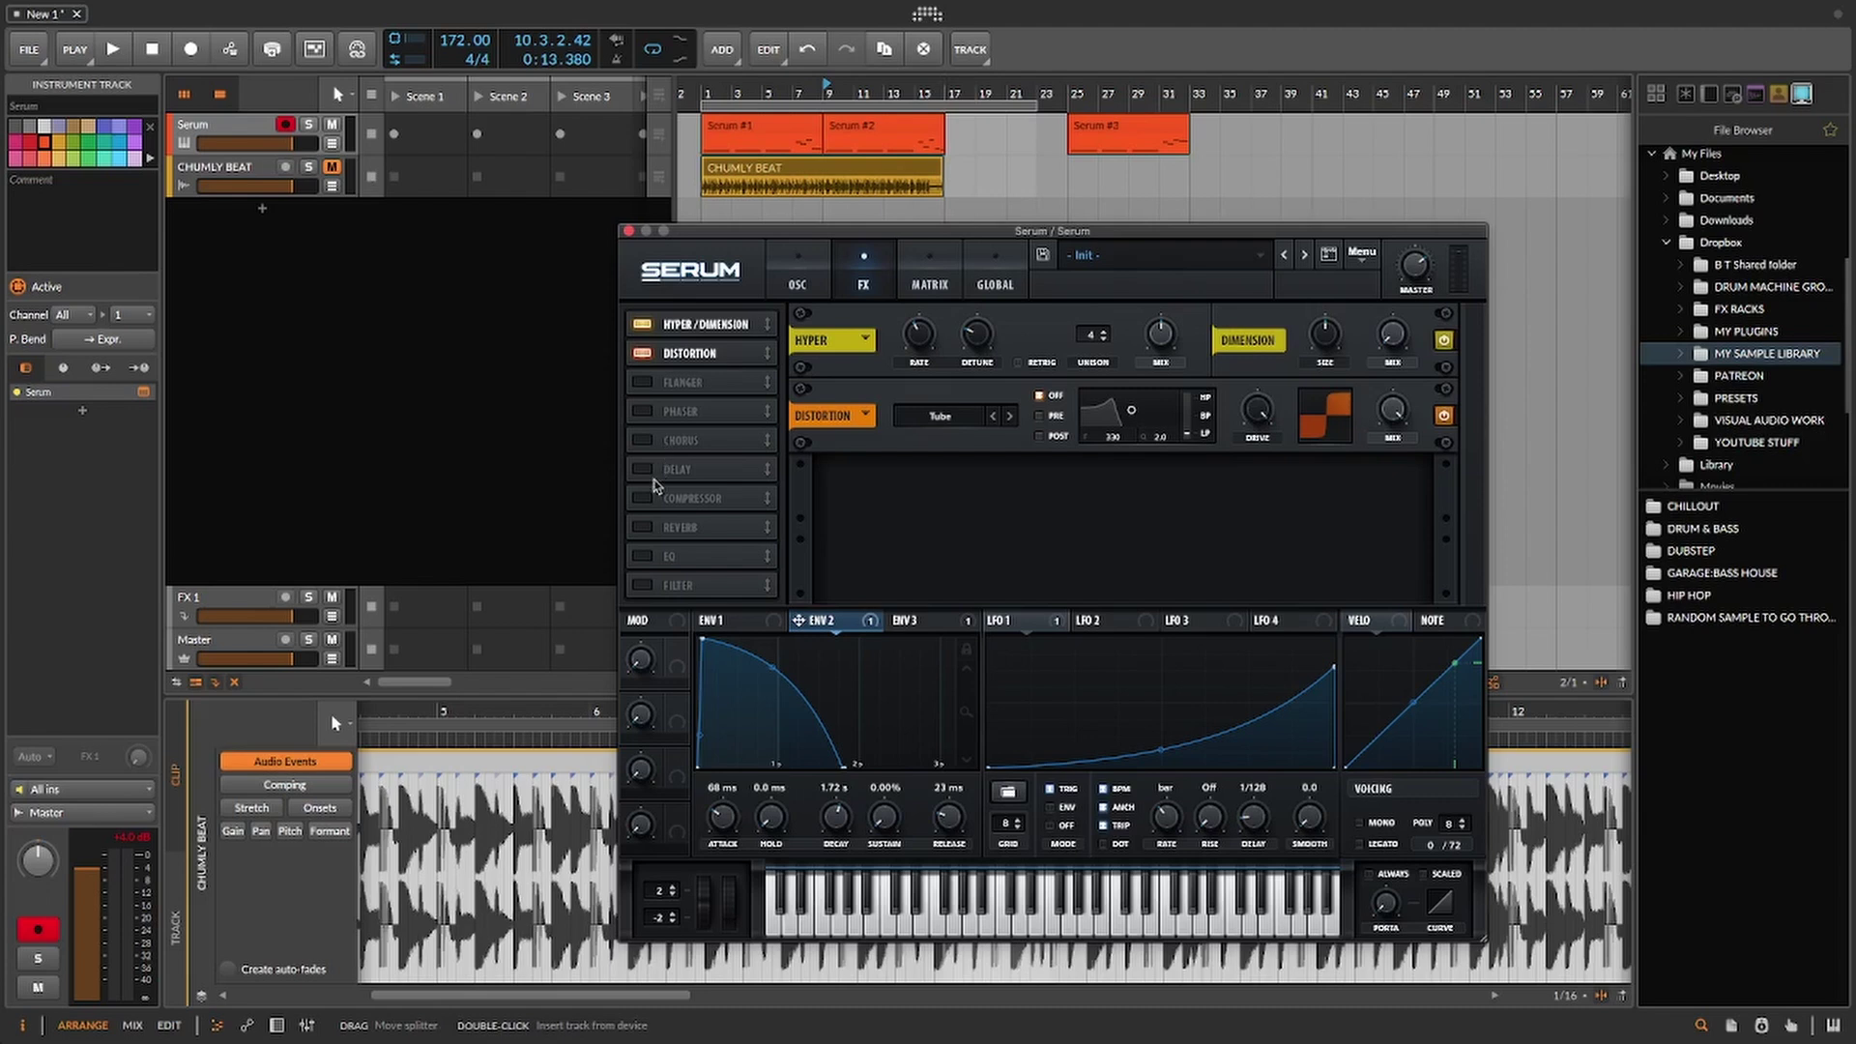
Step: Enable the Hall reverb, place it directly after Distortion in the effects chain, and raise its low cut
left_click(642, 528)
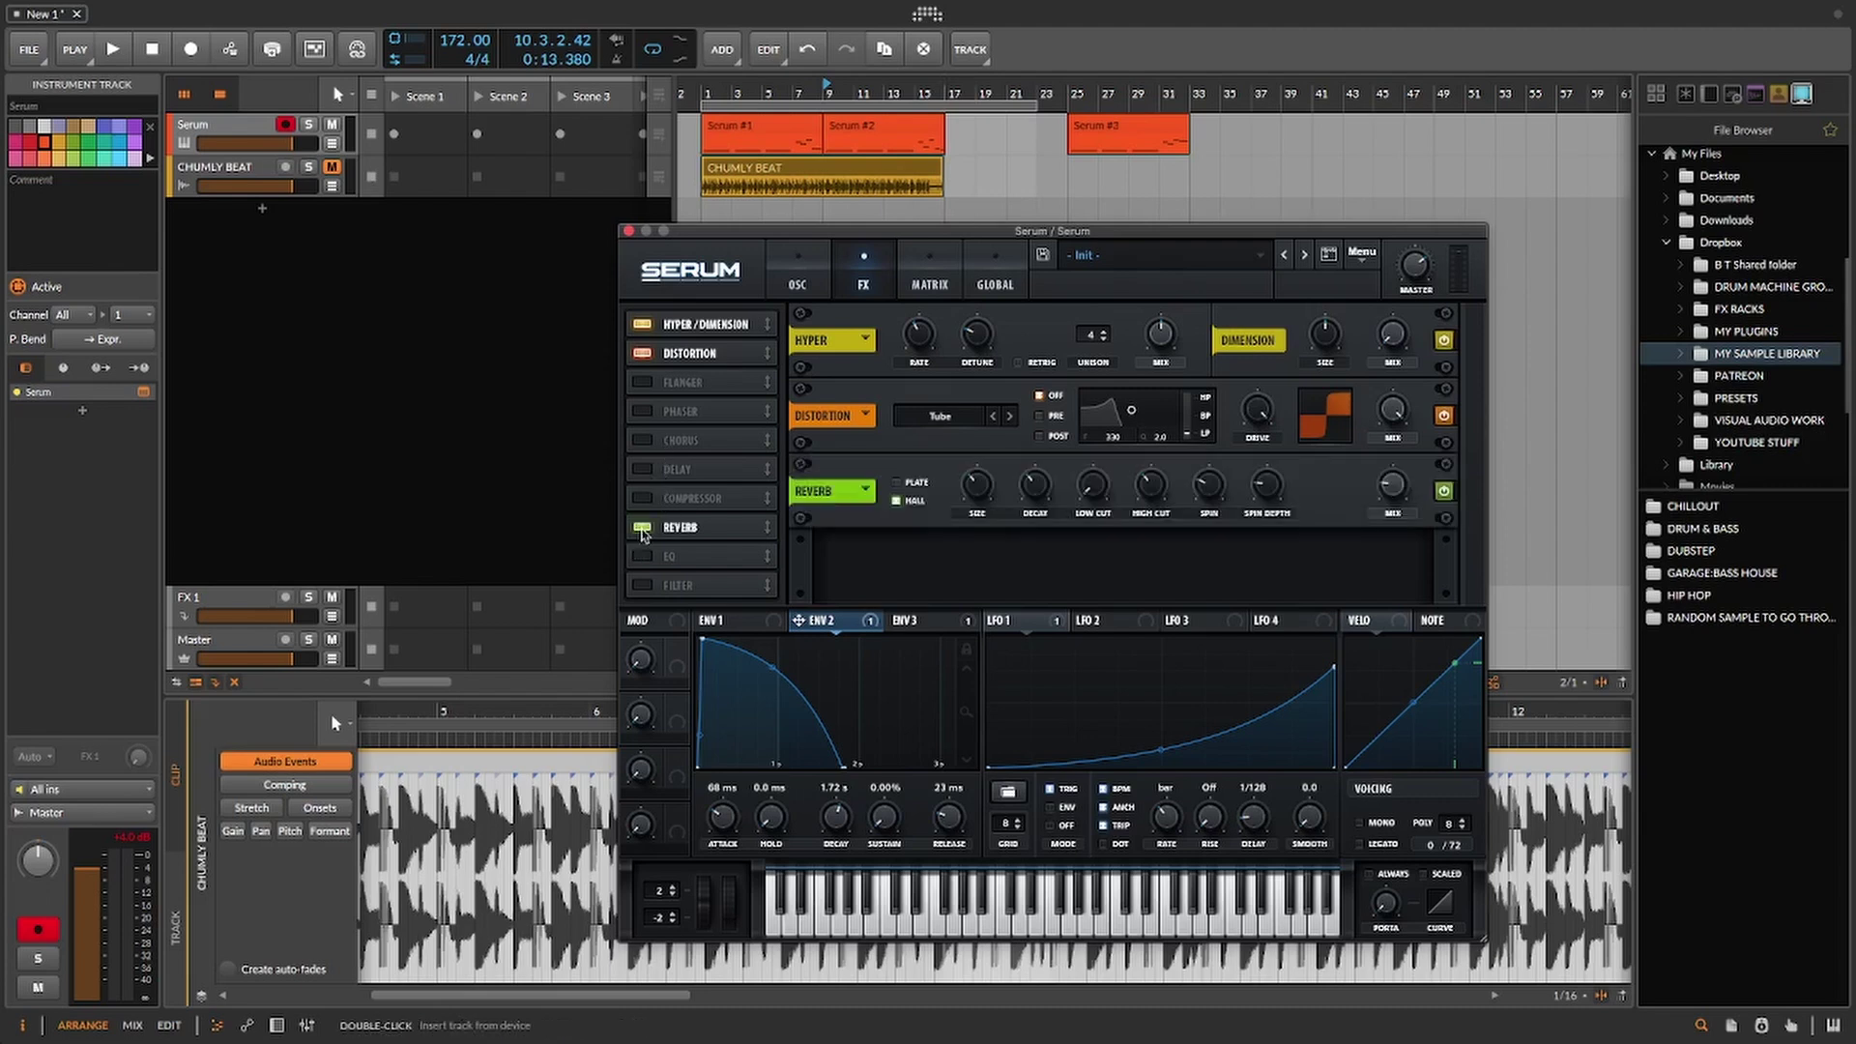
left_click_drag(669, 530, 705, 382)
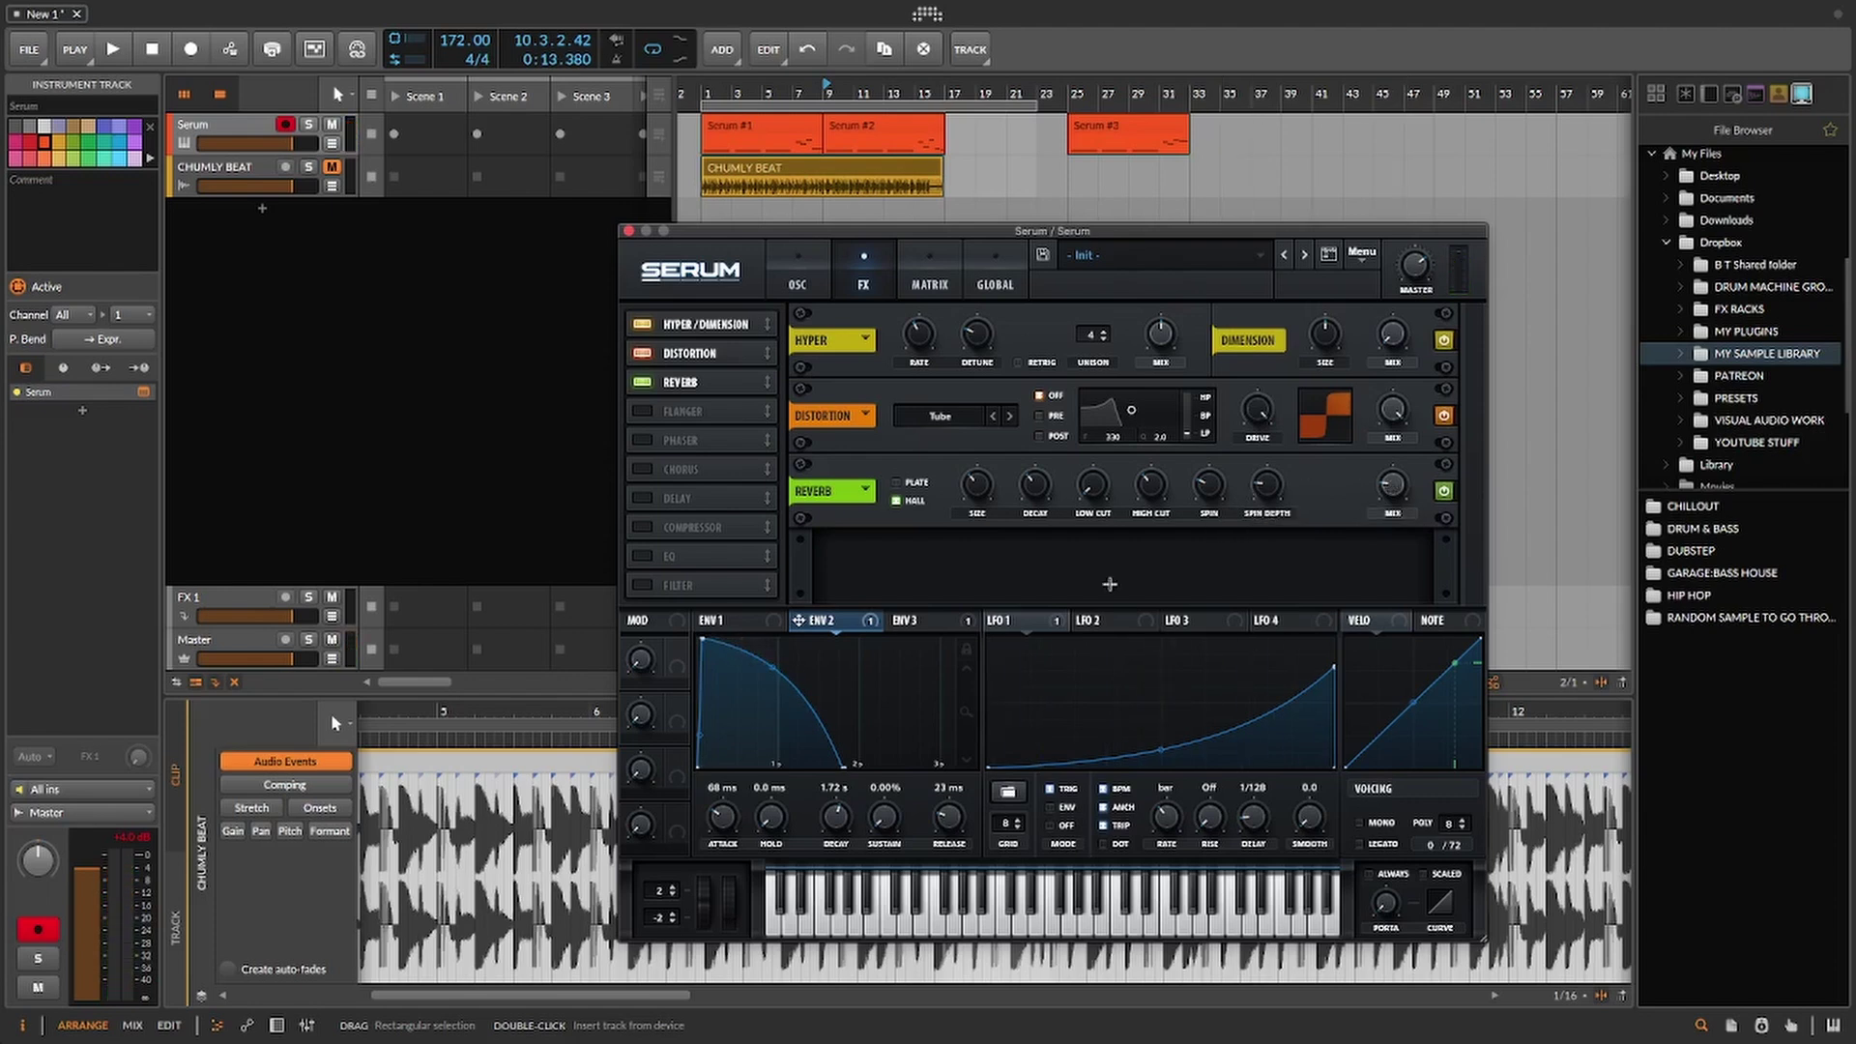
left_click_drag(1095, 486, 1101, 427)
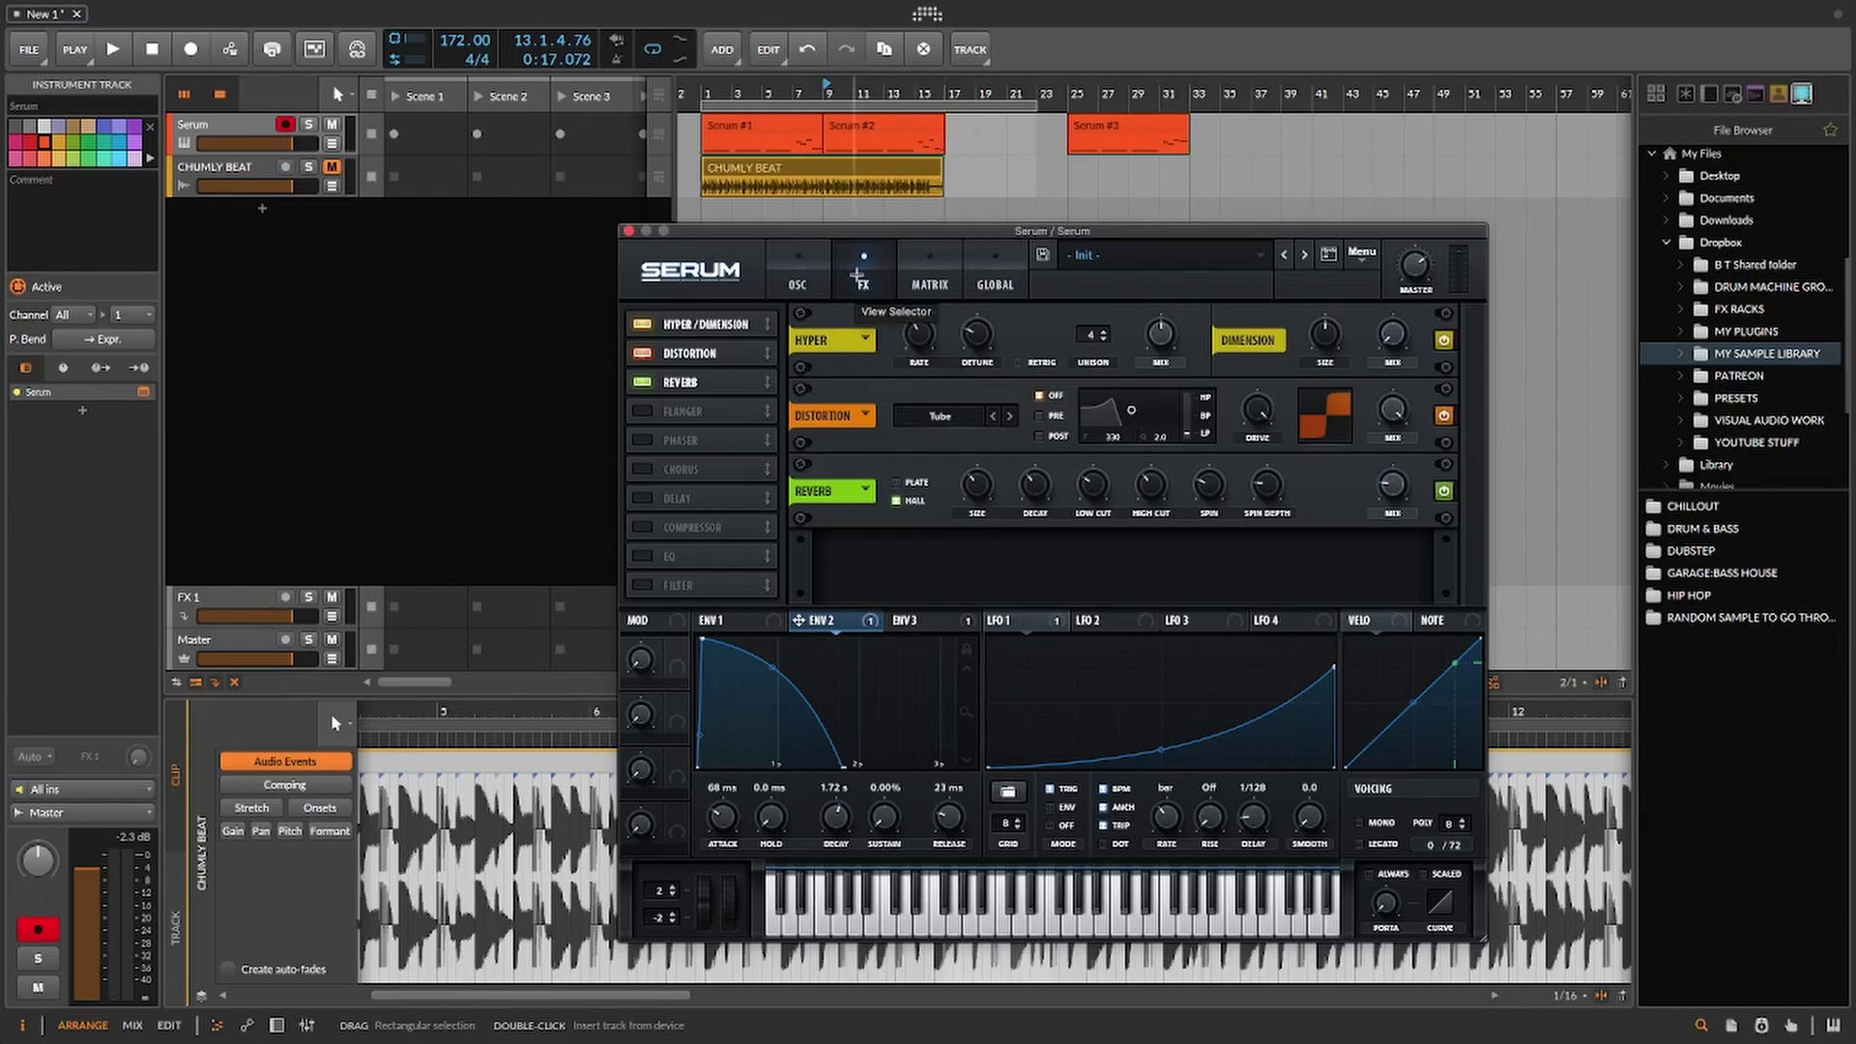
Step: Assign LFO 2 as a modulation source for LFO 1's rate
left_click(802, 284)
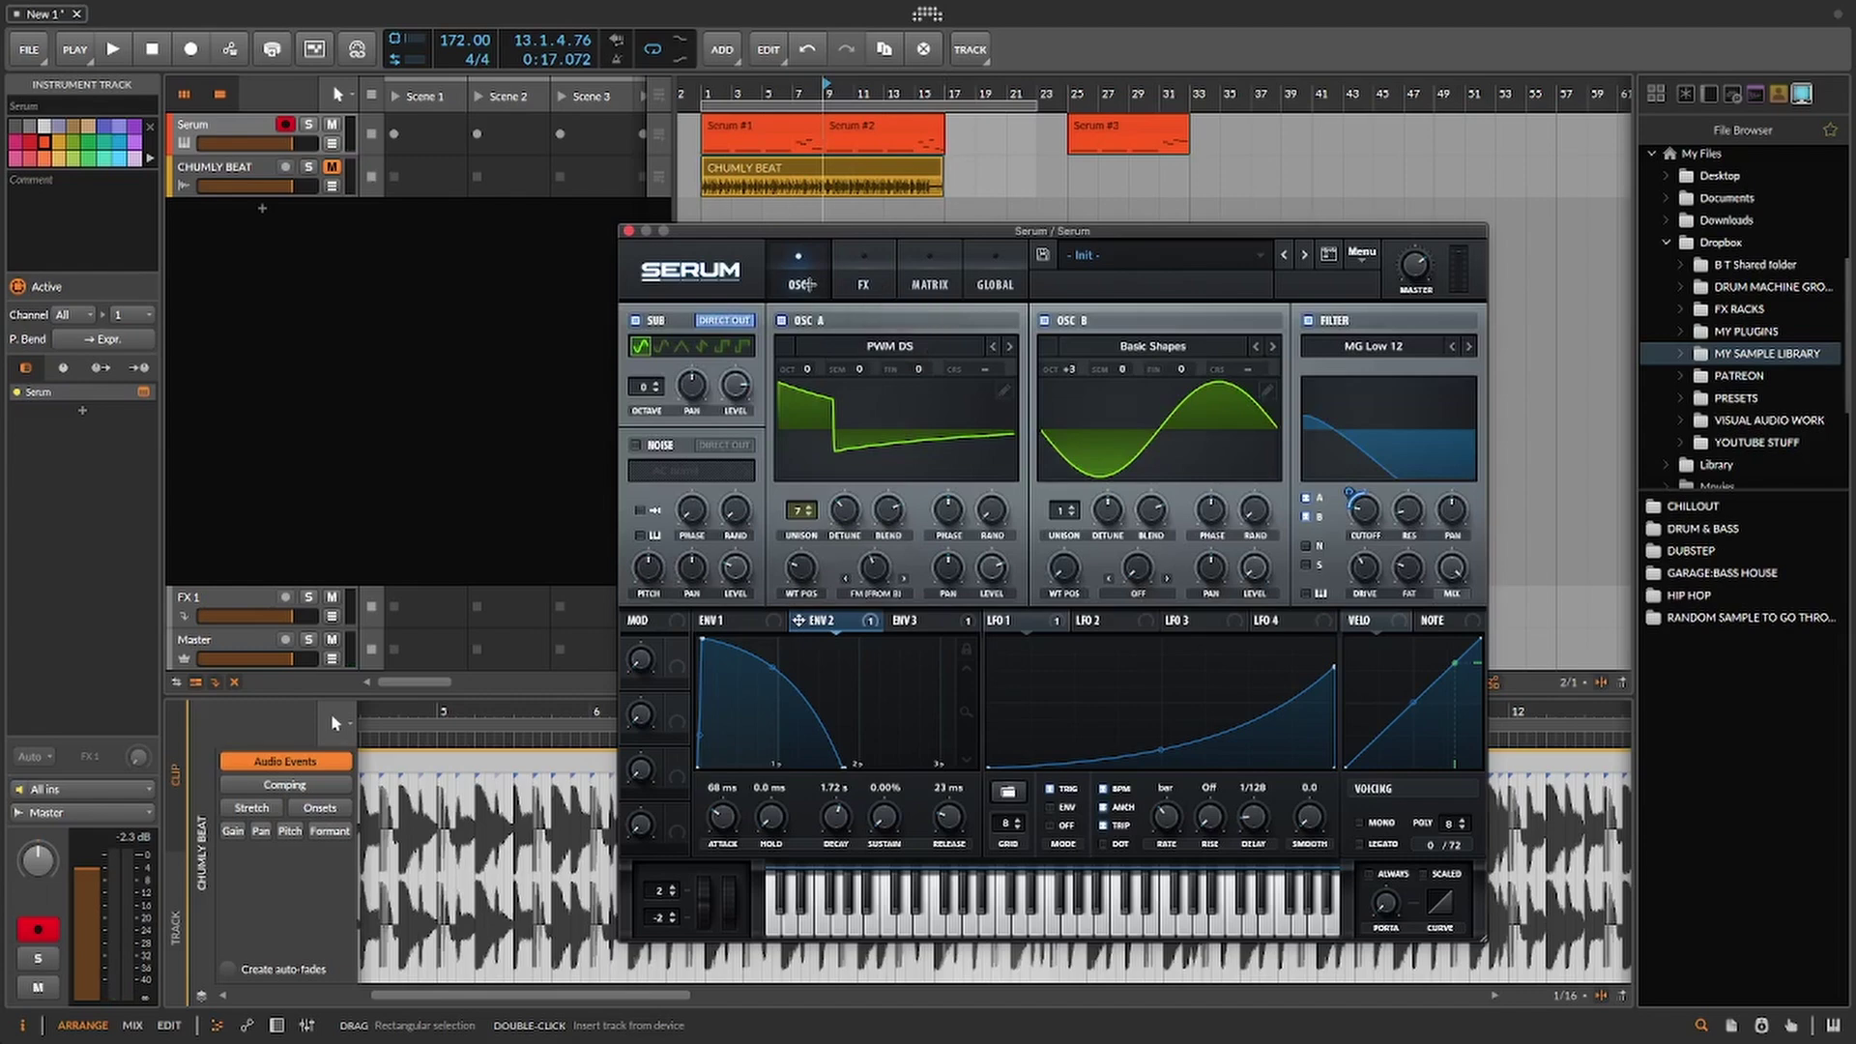
left_click(1100, 620)
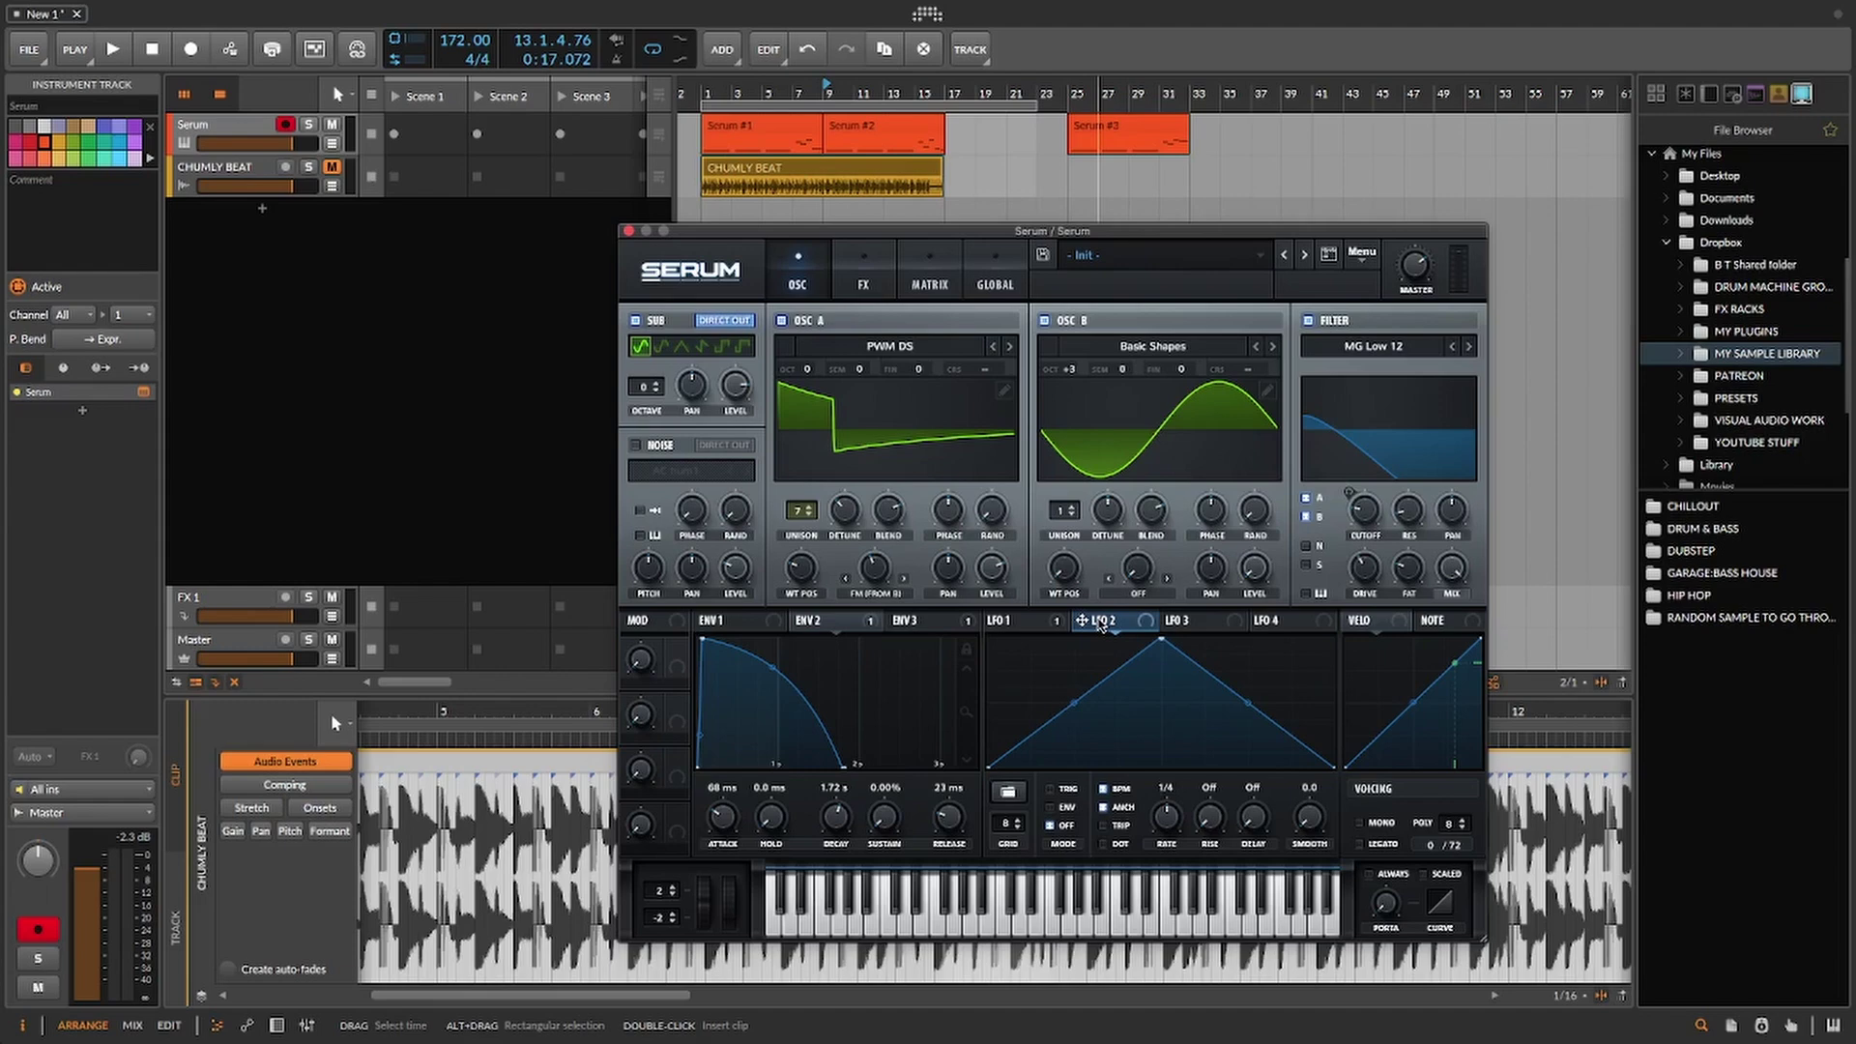
left_click(1026, 624)
left_click_drag(1082, 621, 1168, 824)
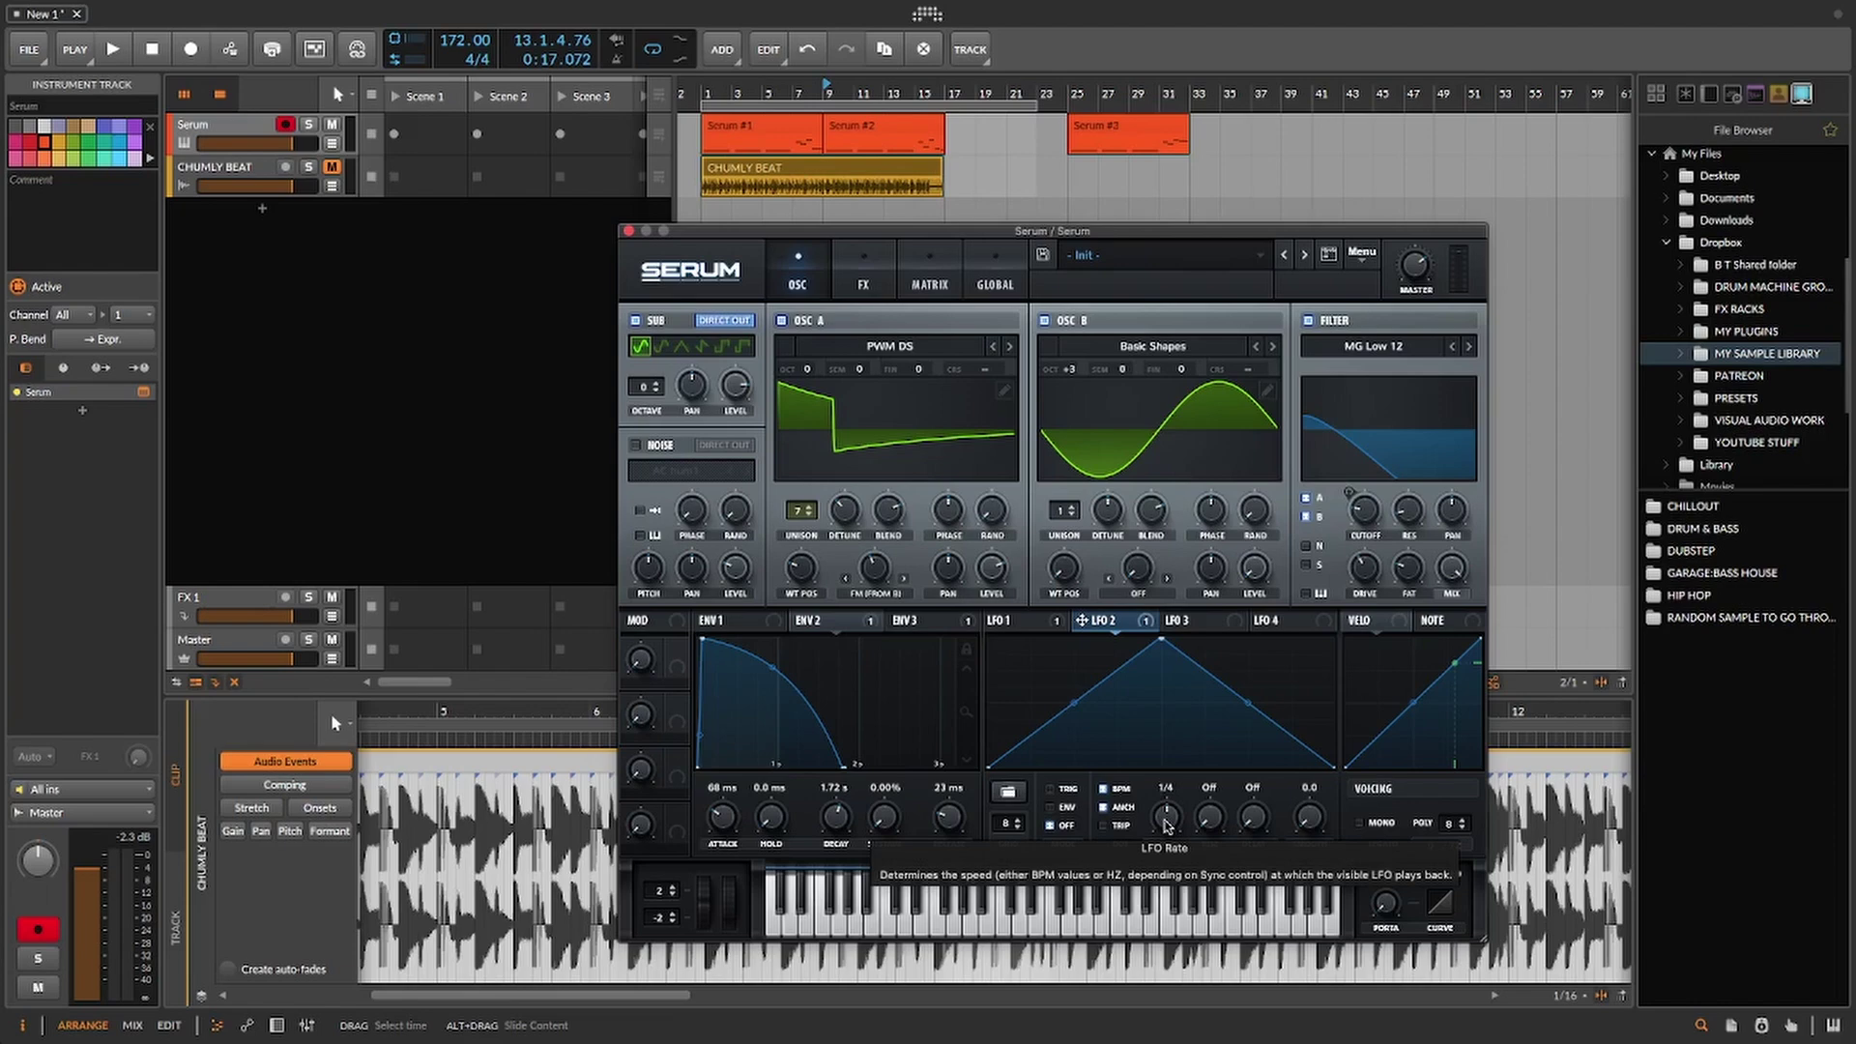
Step: Reduce the modulation amount of LFO 2 on LFO 1's rate to a small positive value in the modulation matrix
left_click(863, 283)
left_click(938, 283)
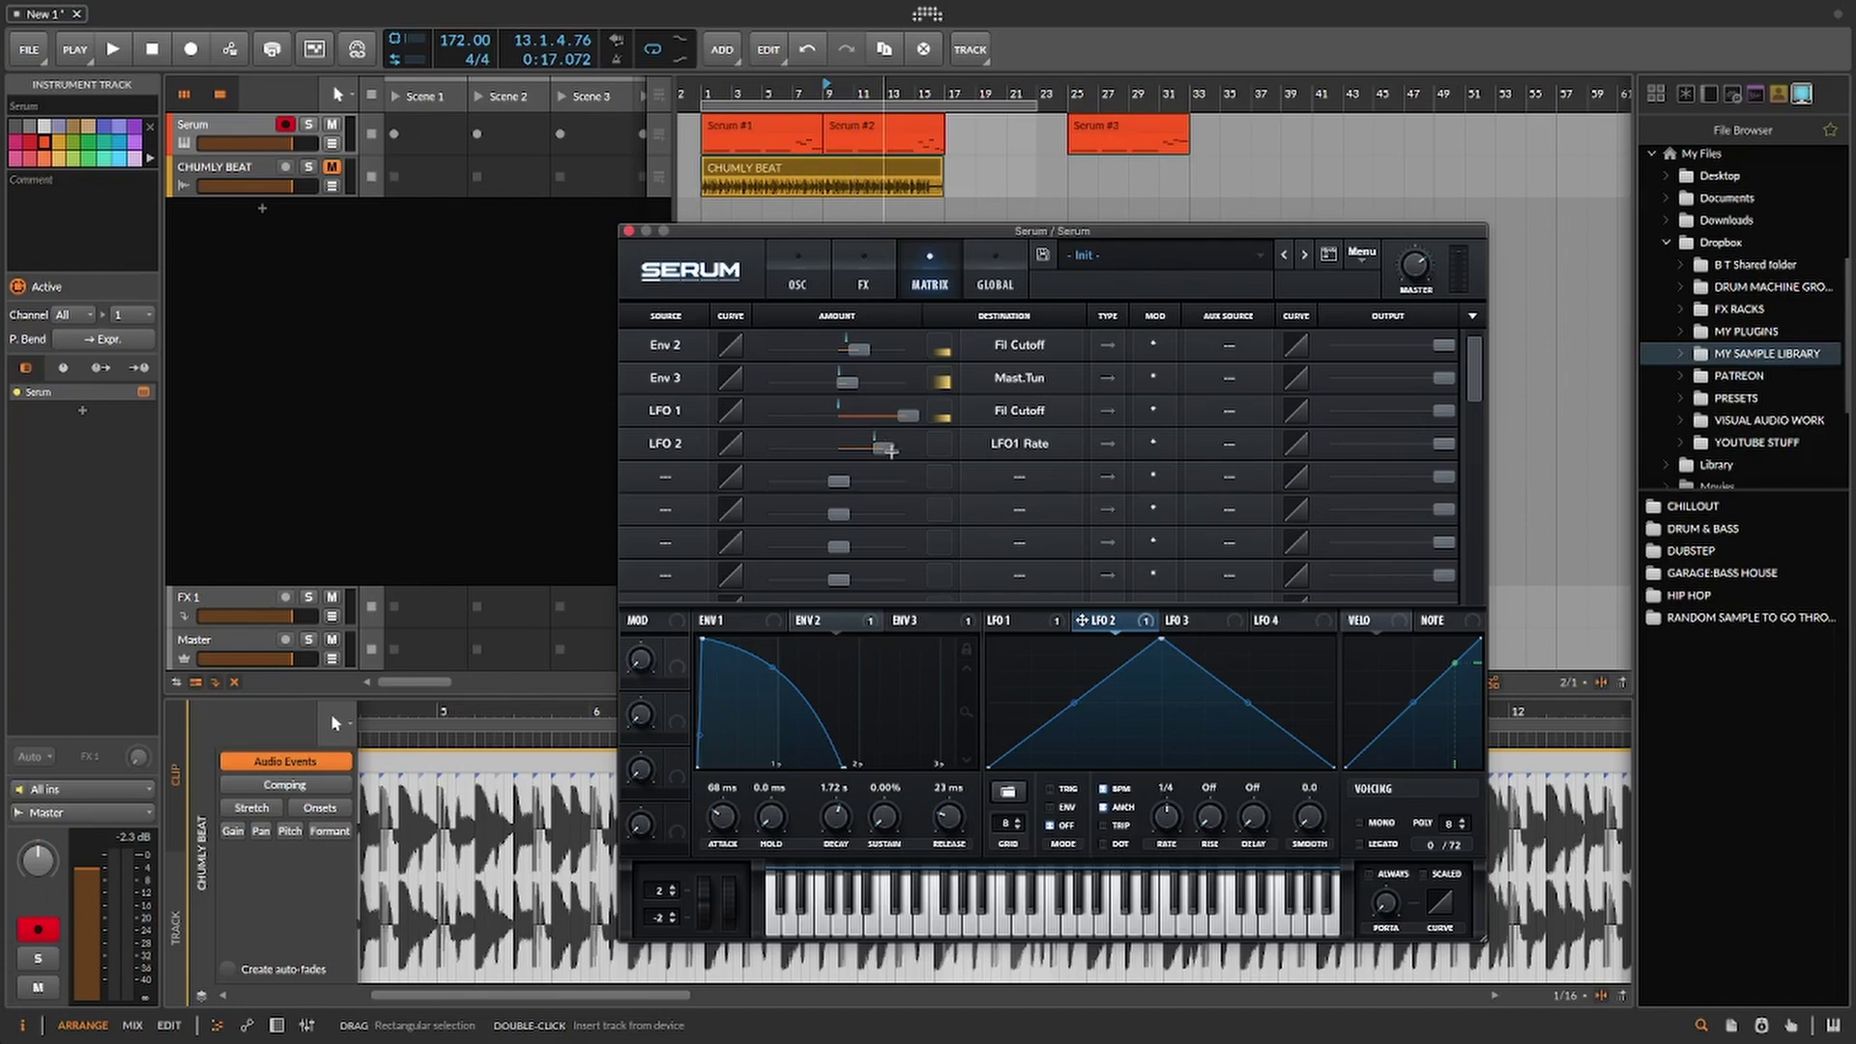
left_click_drag(890, 451, 846, 460)
left_click_drag(848, 451, 847, 450)
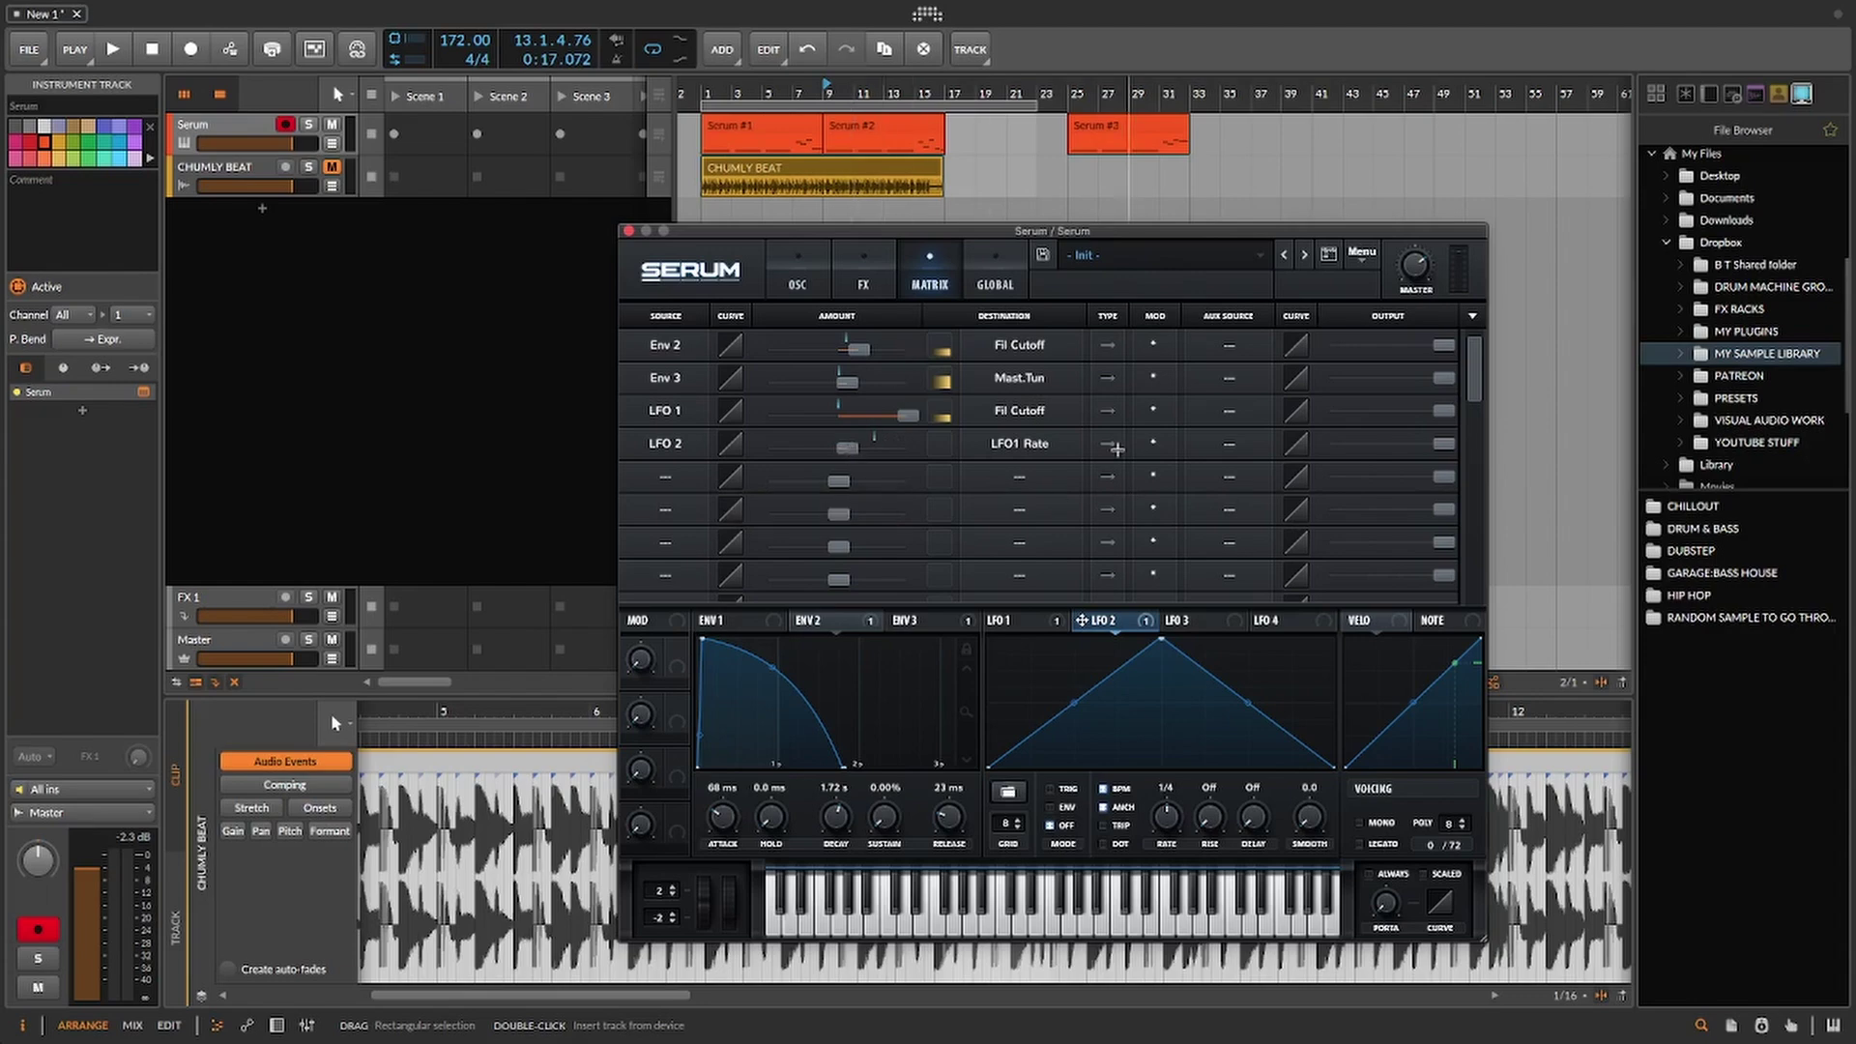
Step: Set LFO 2's rate to 4 bars and reshape its curve to stay at zero, then jump to full height at the first quarter
left_click(797, 281)
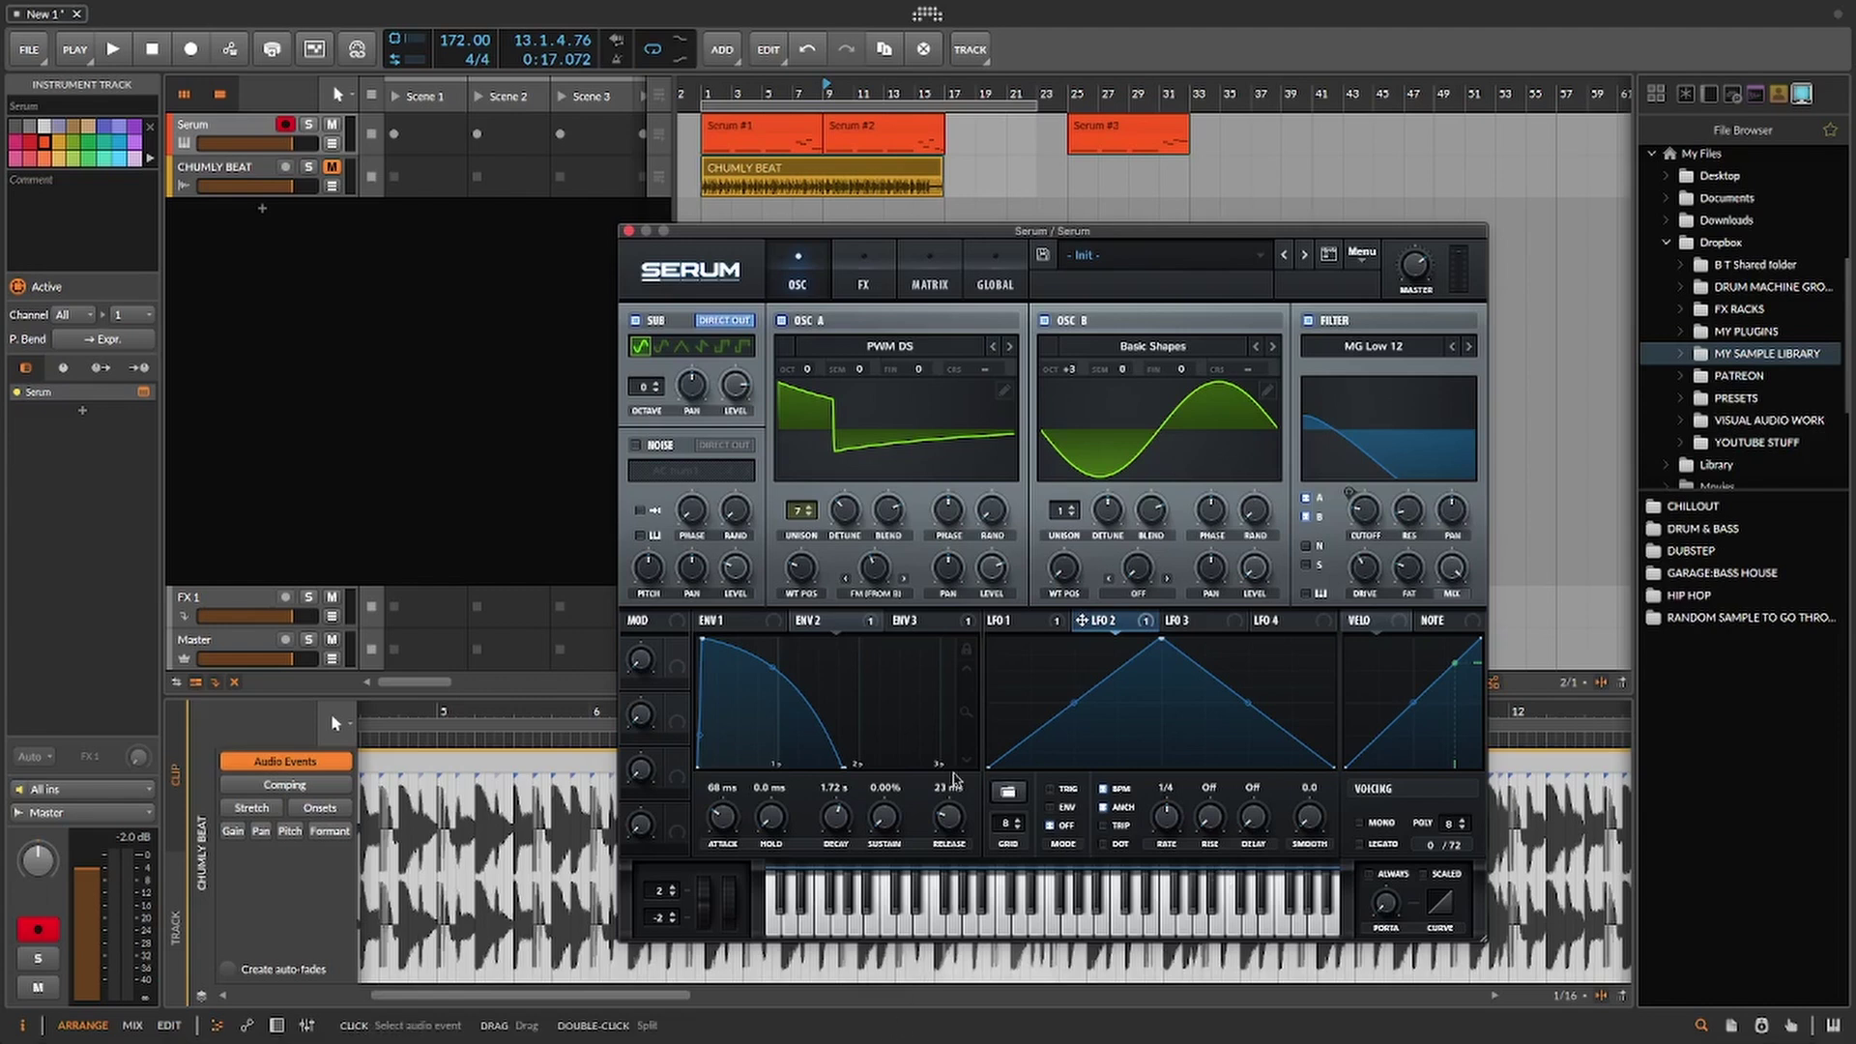
left_click_drag(1171, 818, 1159, 849)
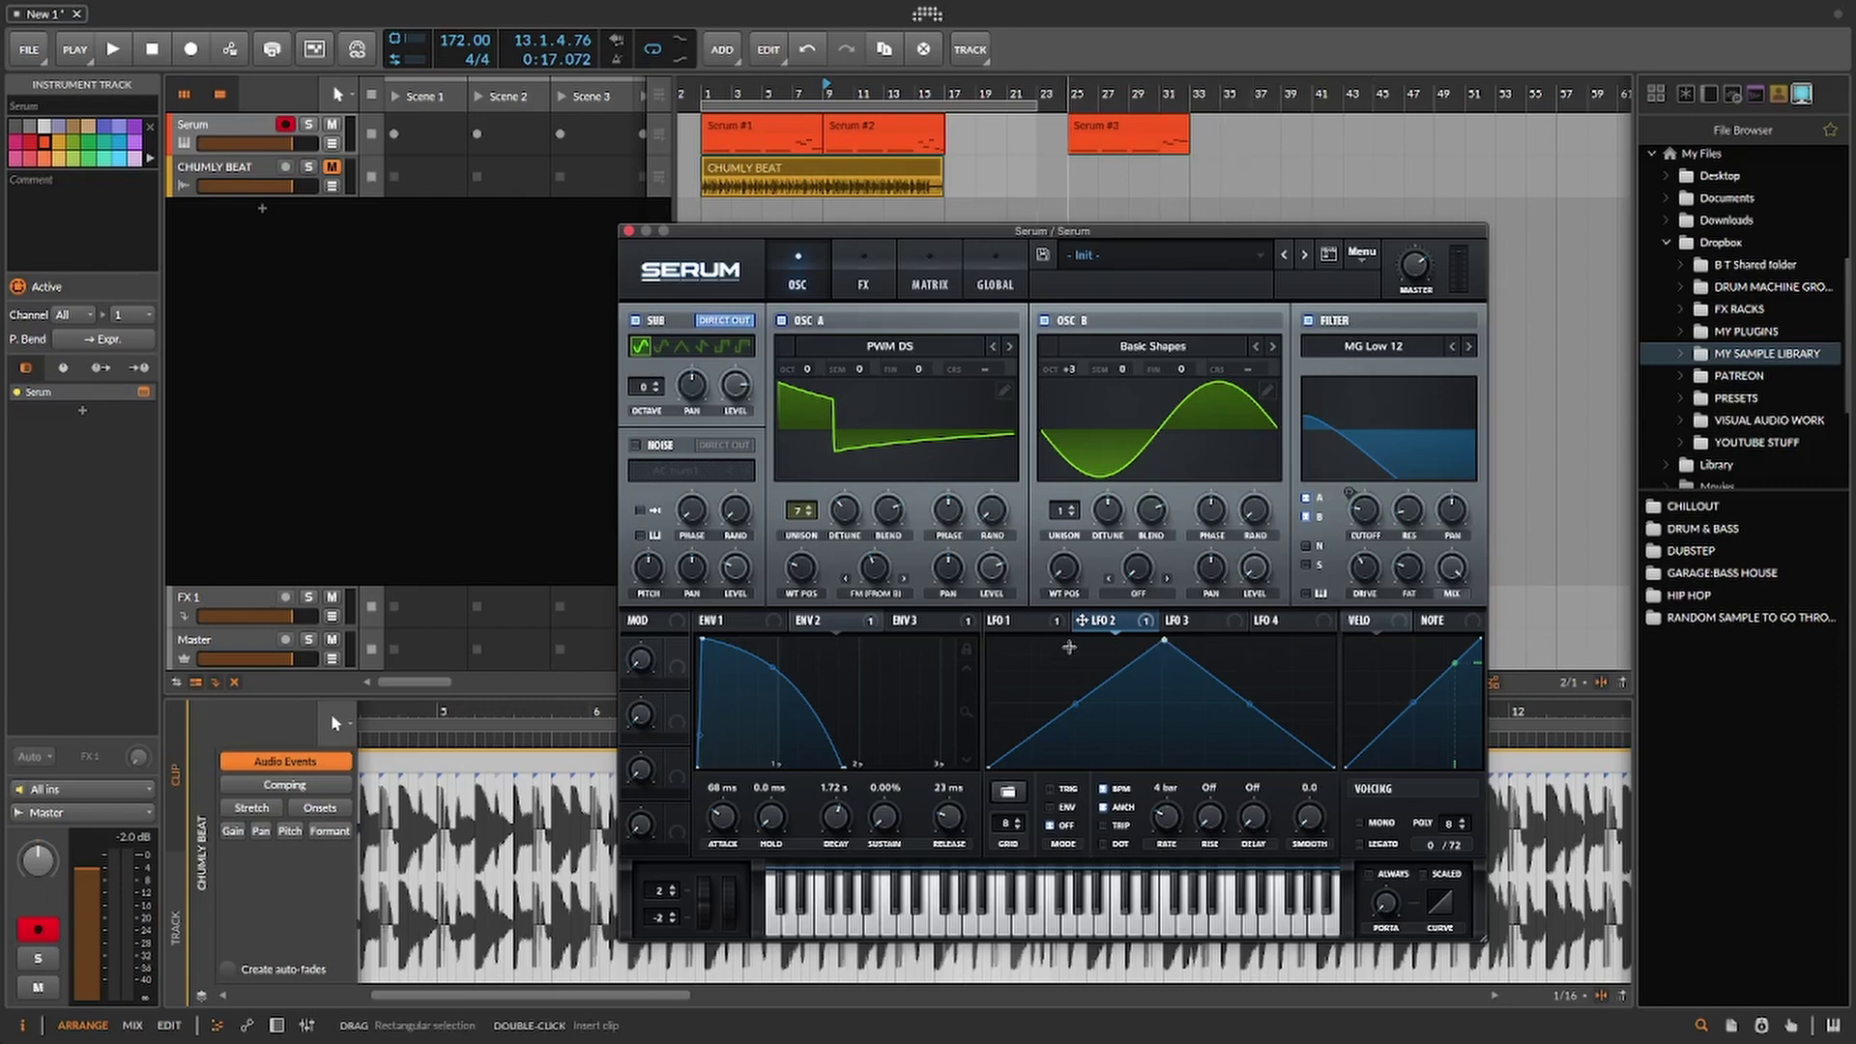
left_click_drag(1164, 640, 1077, 623)
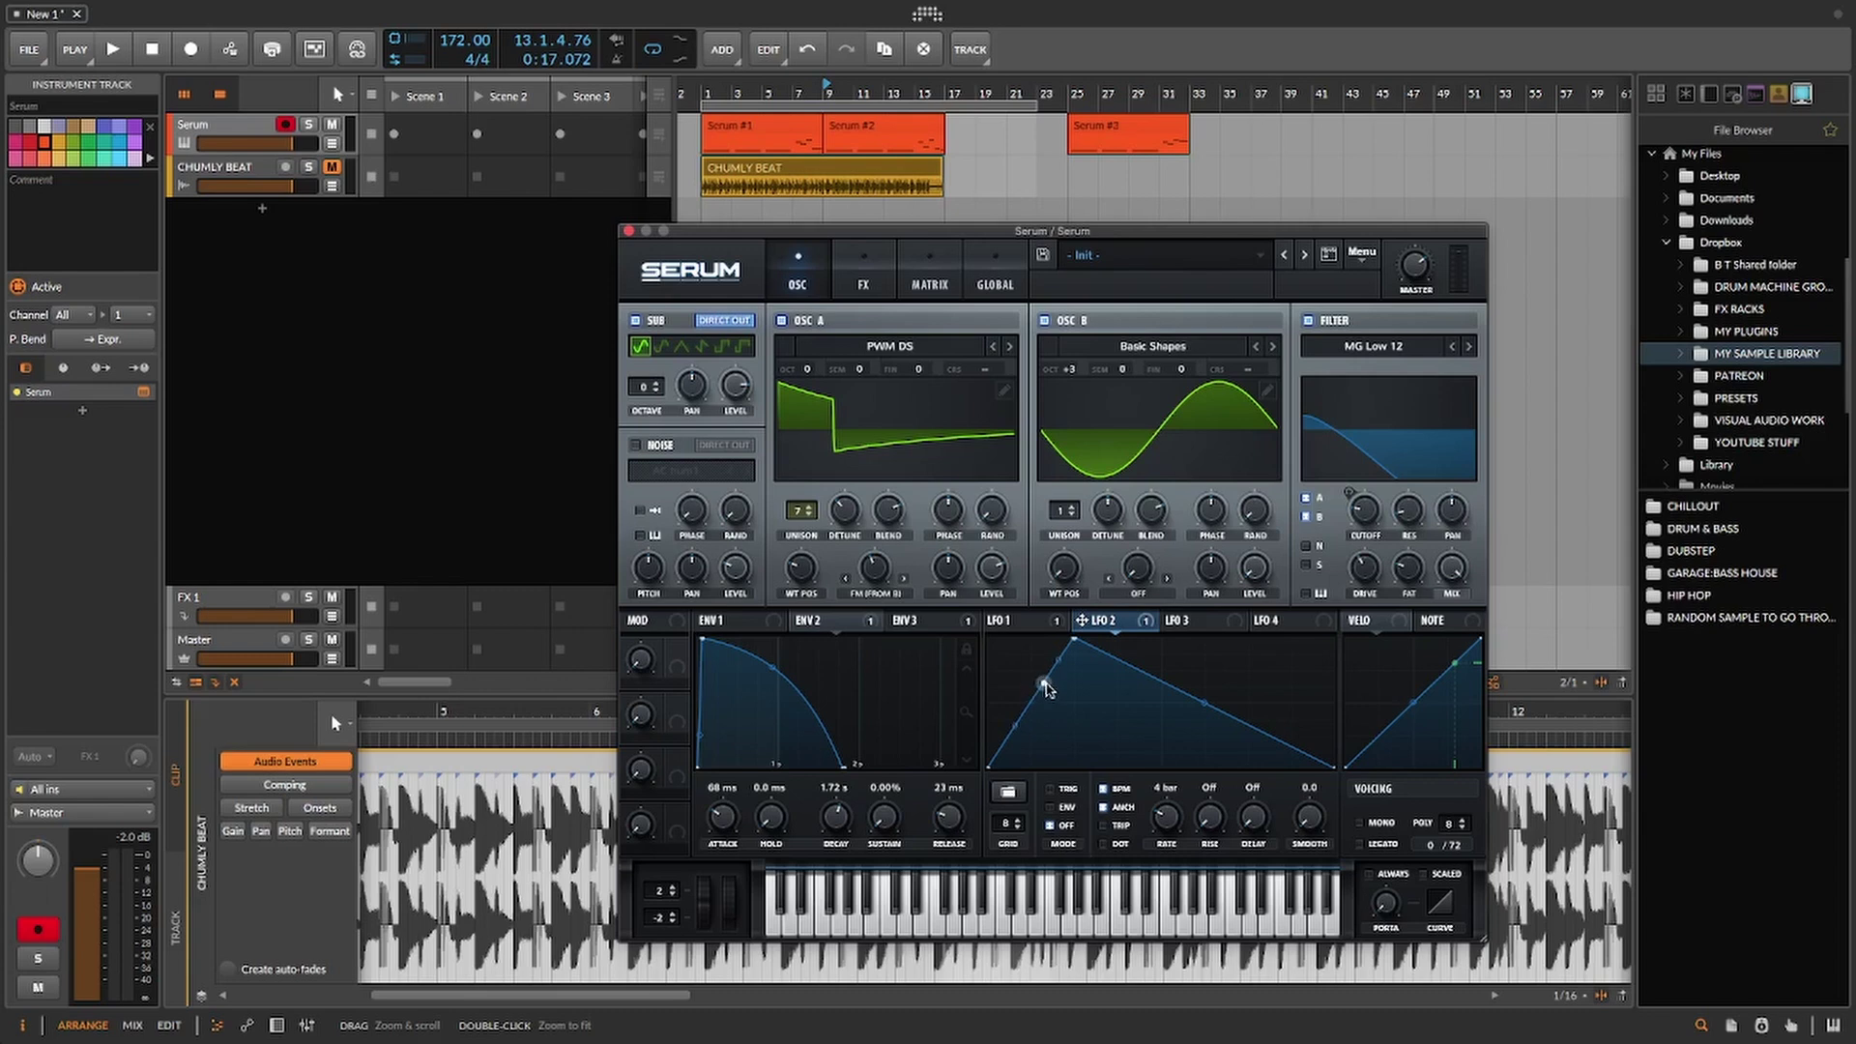
left_click_drag(1046, 689, 1076, 793)
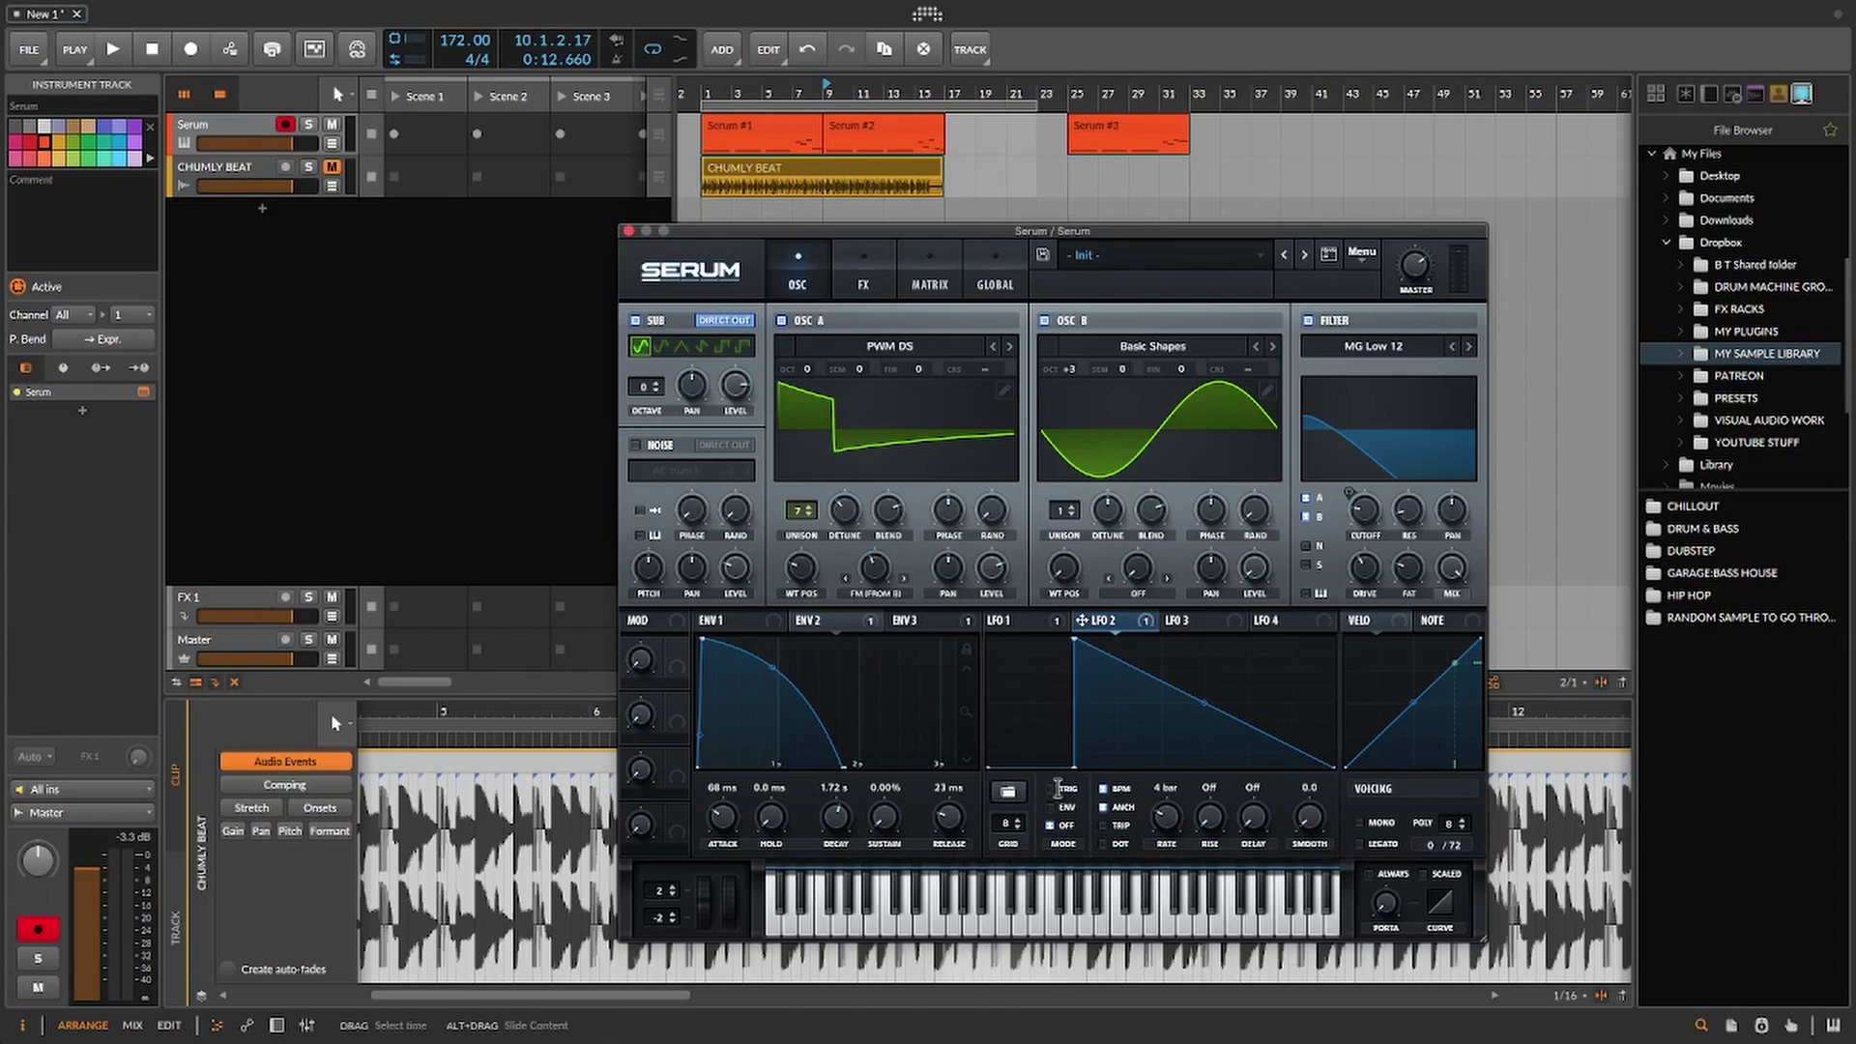
Step: Set LFO 2 to Trig mode and play back the bass part
left_click(1052, 791)
key("space")
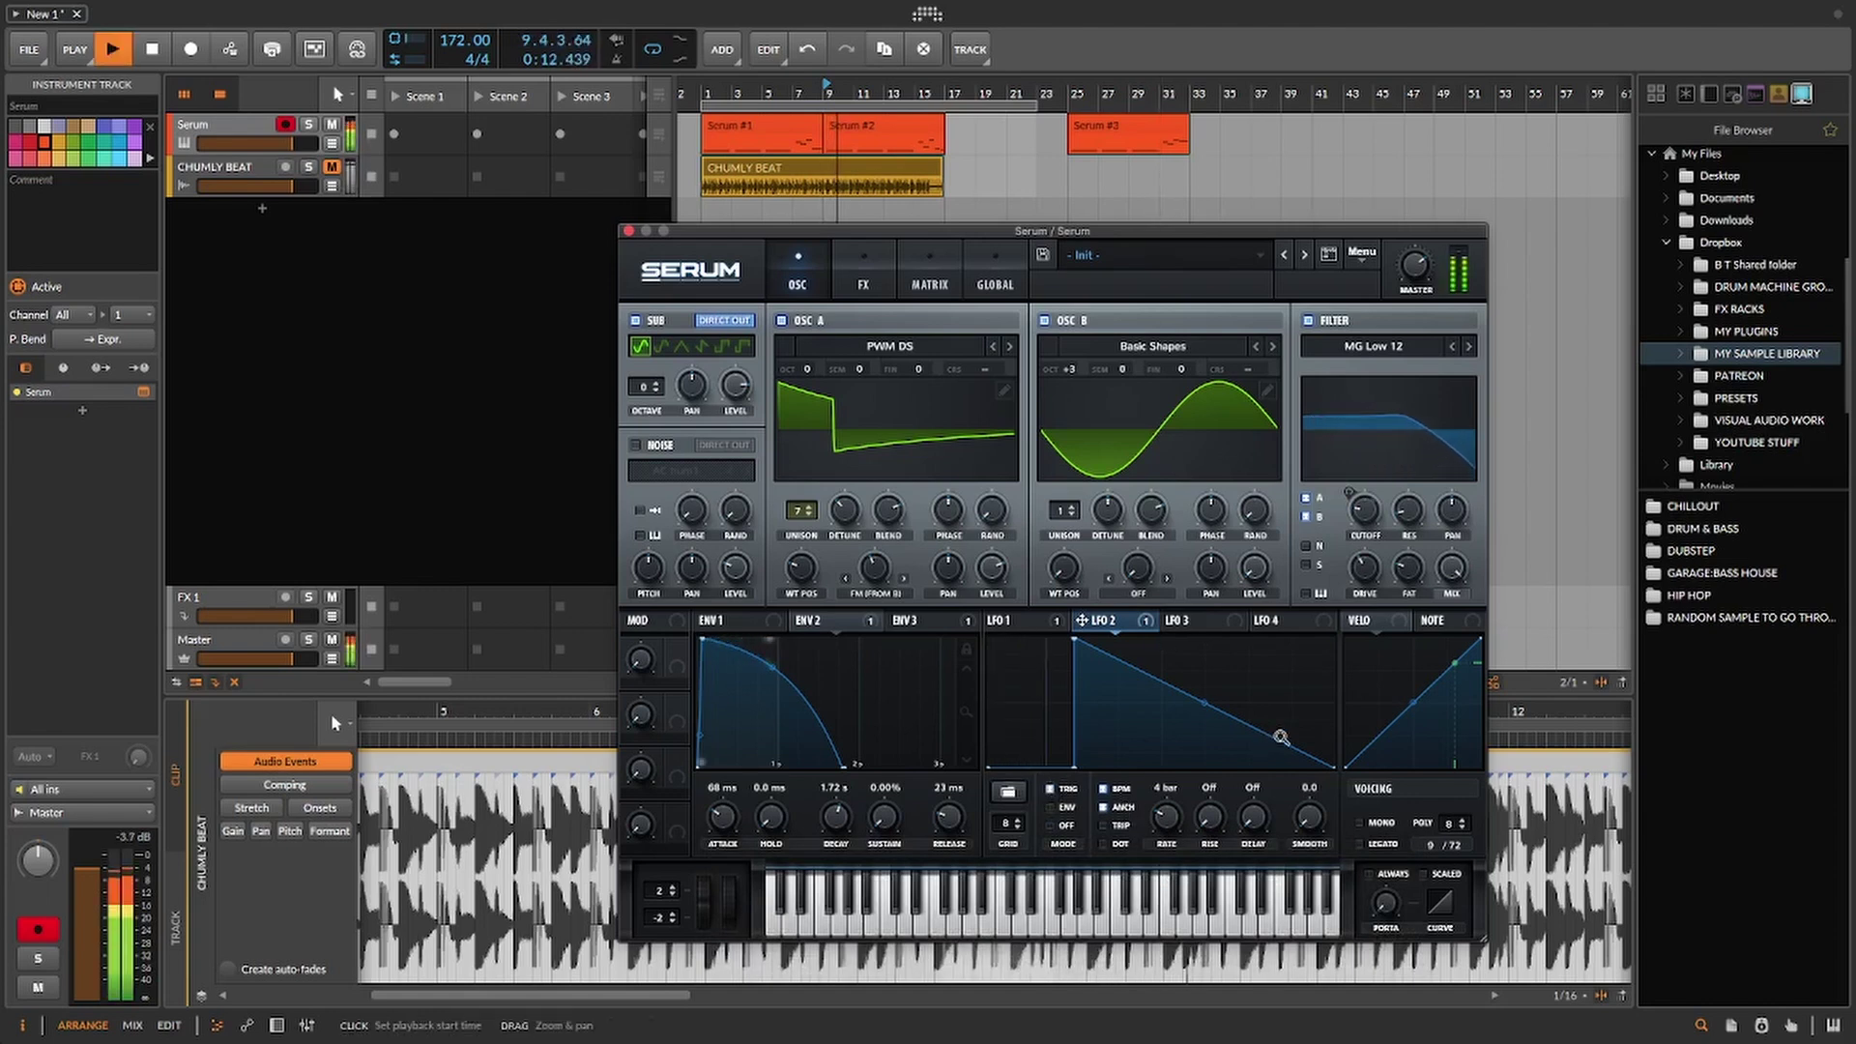
key("space")
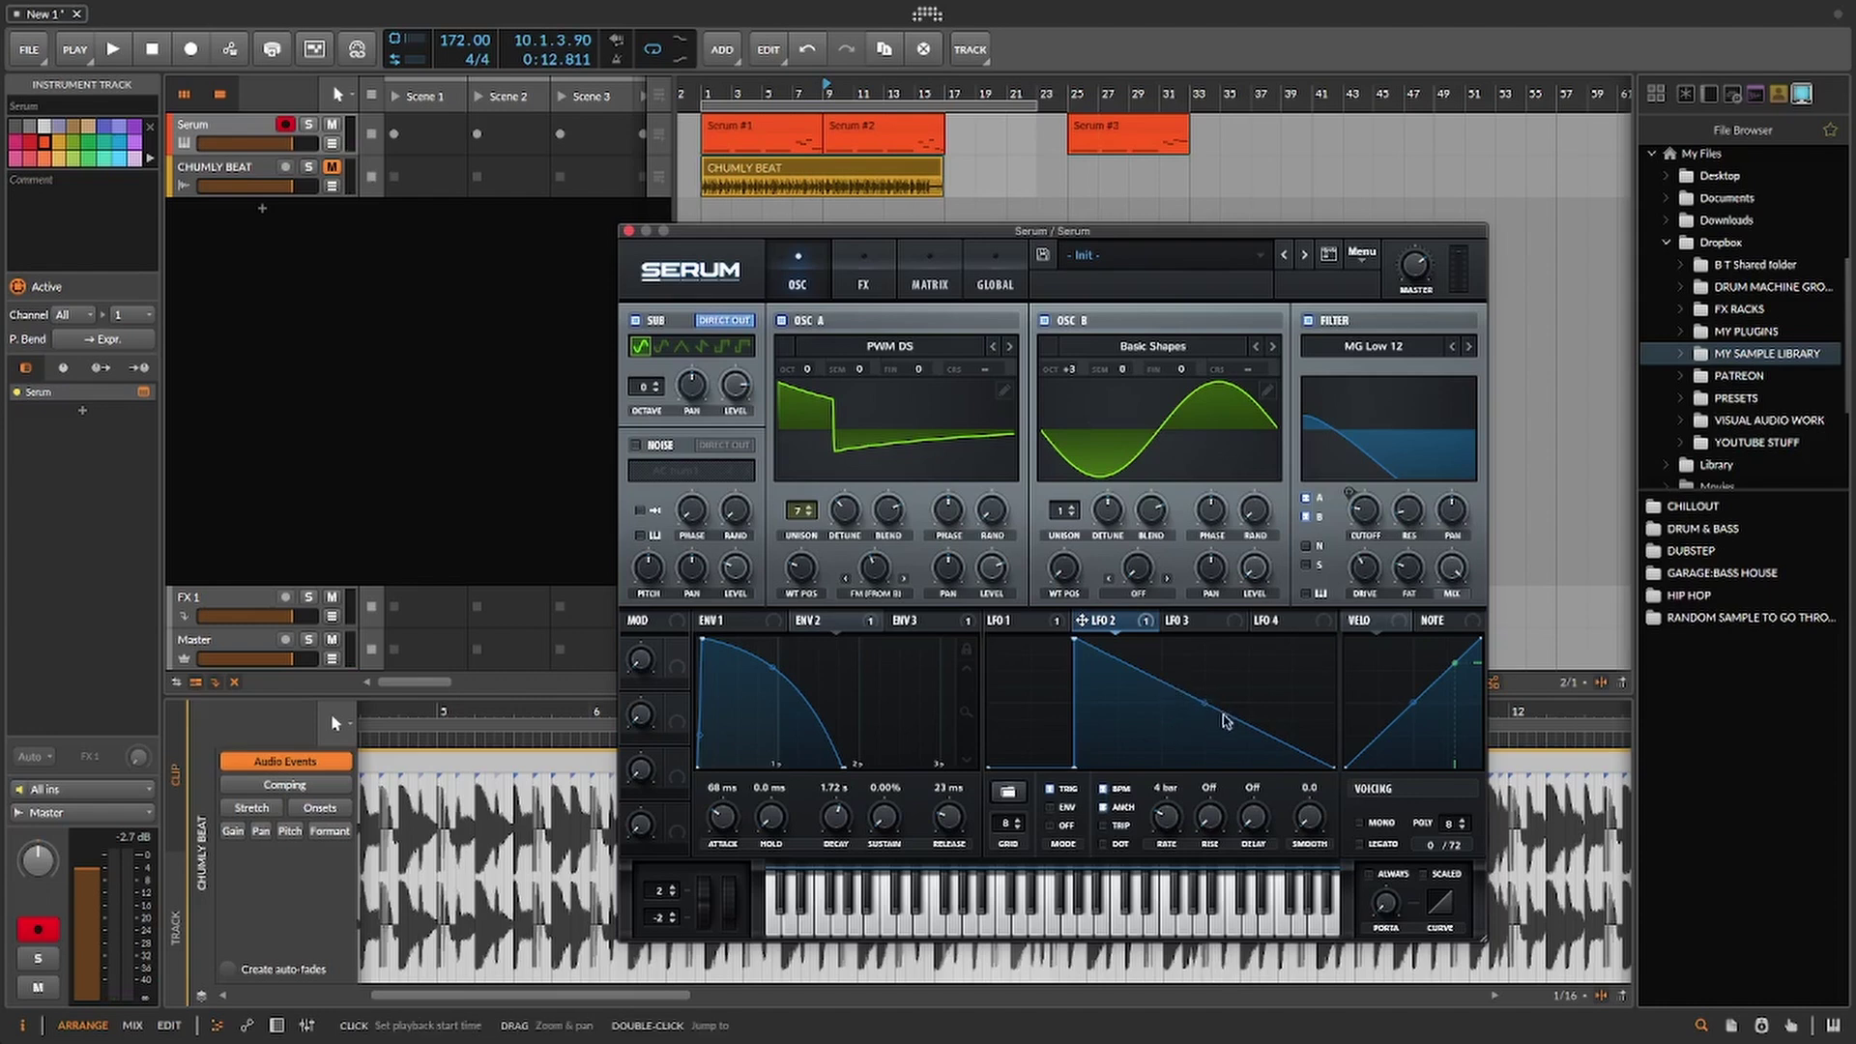
Step: Reshape LFO 2 to hold full height until about three quarters, drop to about half, and step up for the final eighth, auditioning the curve
left_click_drag(1225, 726, 1267, 660)
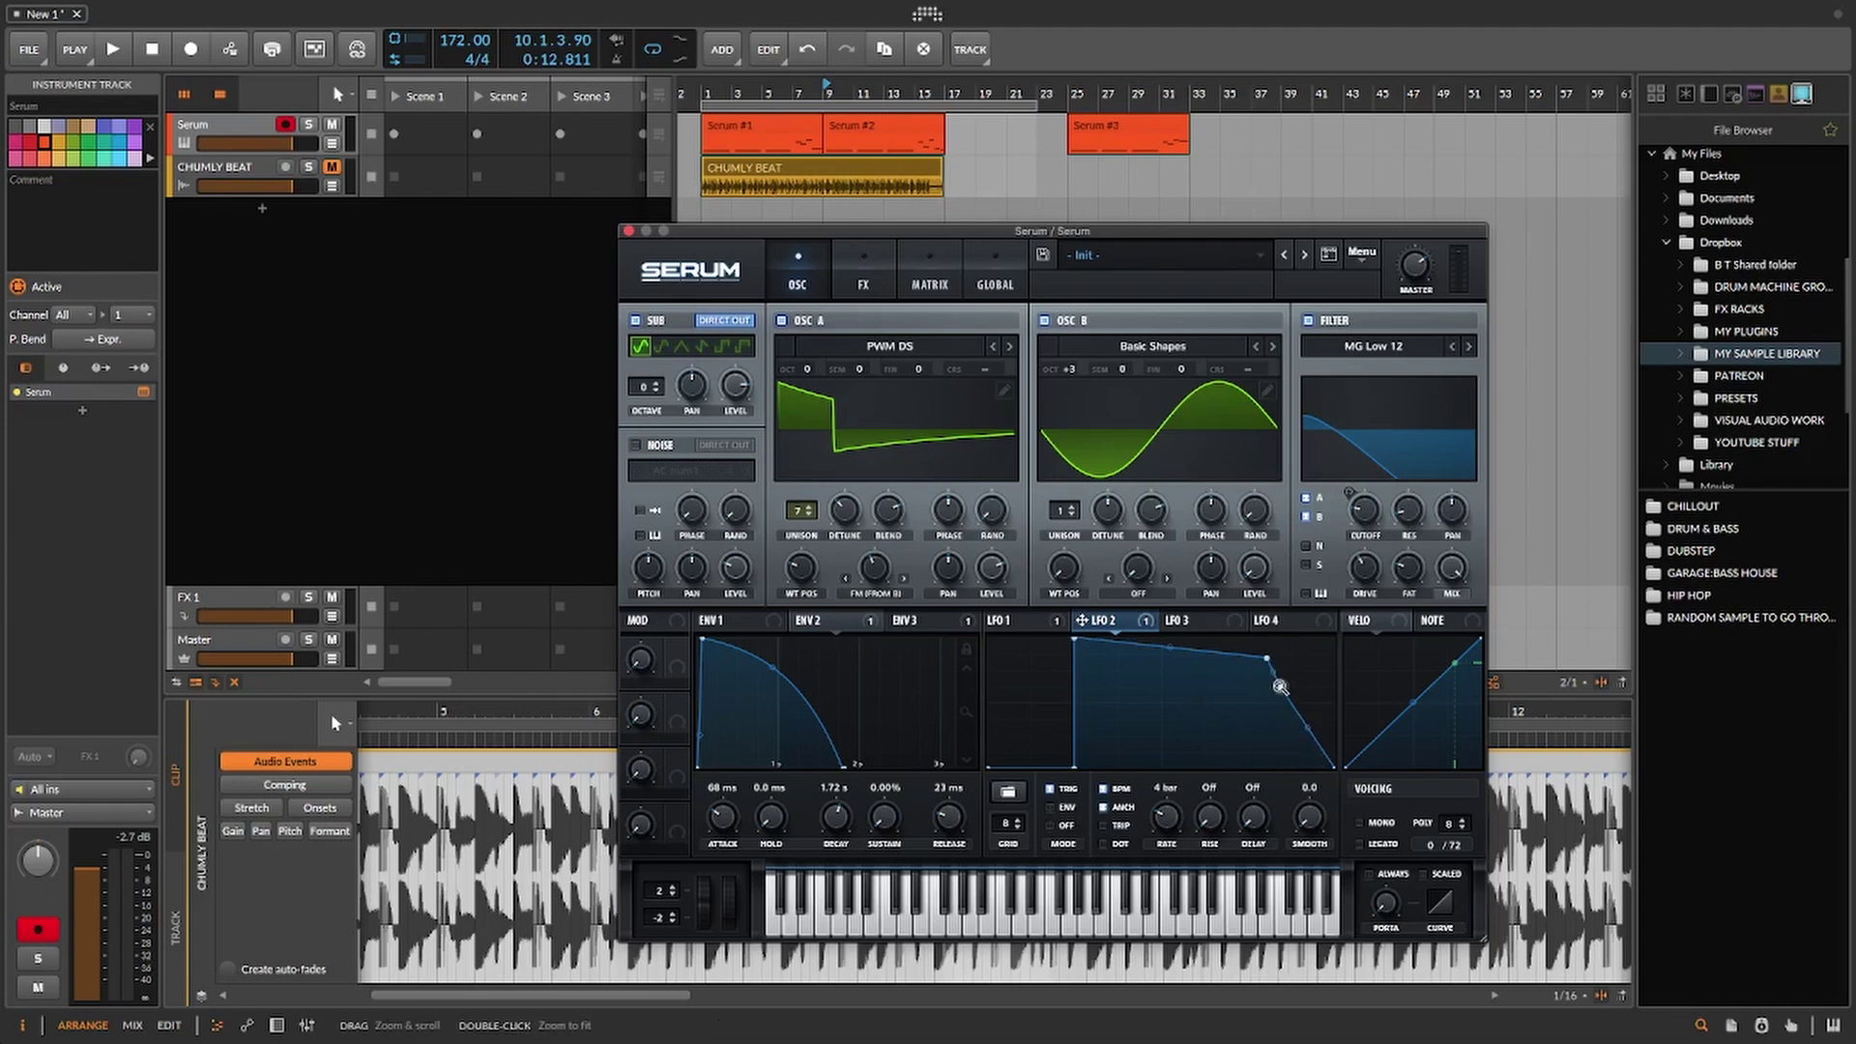
left_click_drag(1267, 658, 1245, 624)
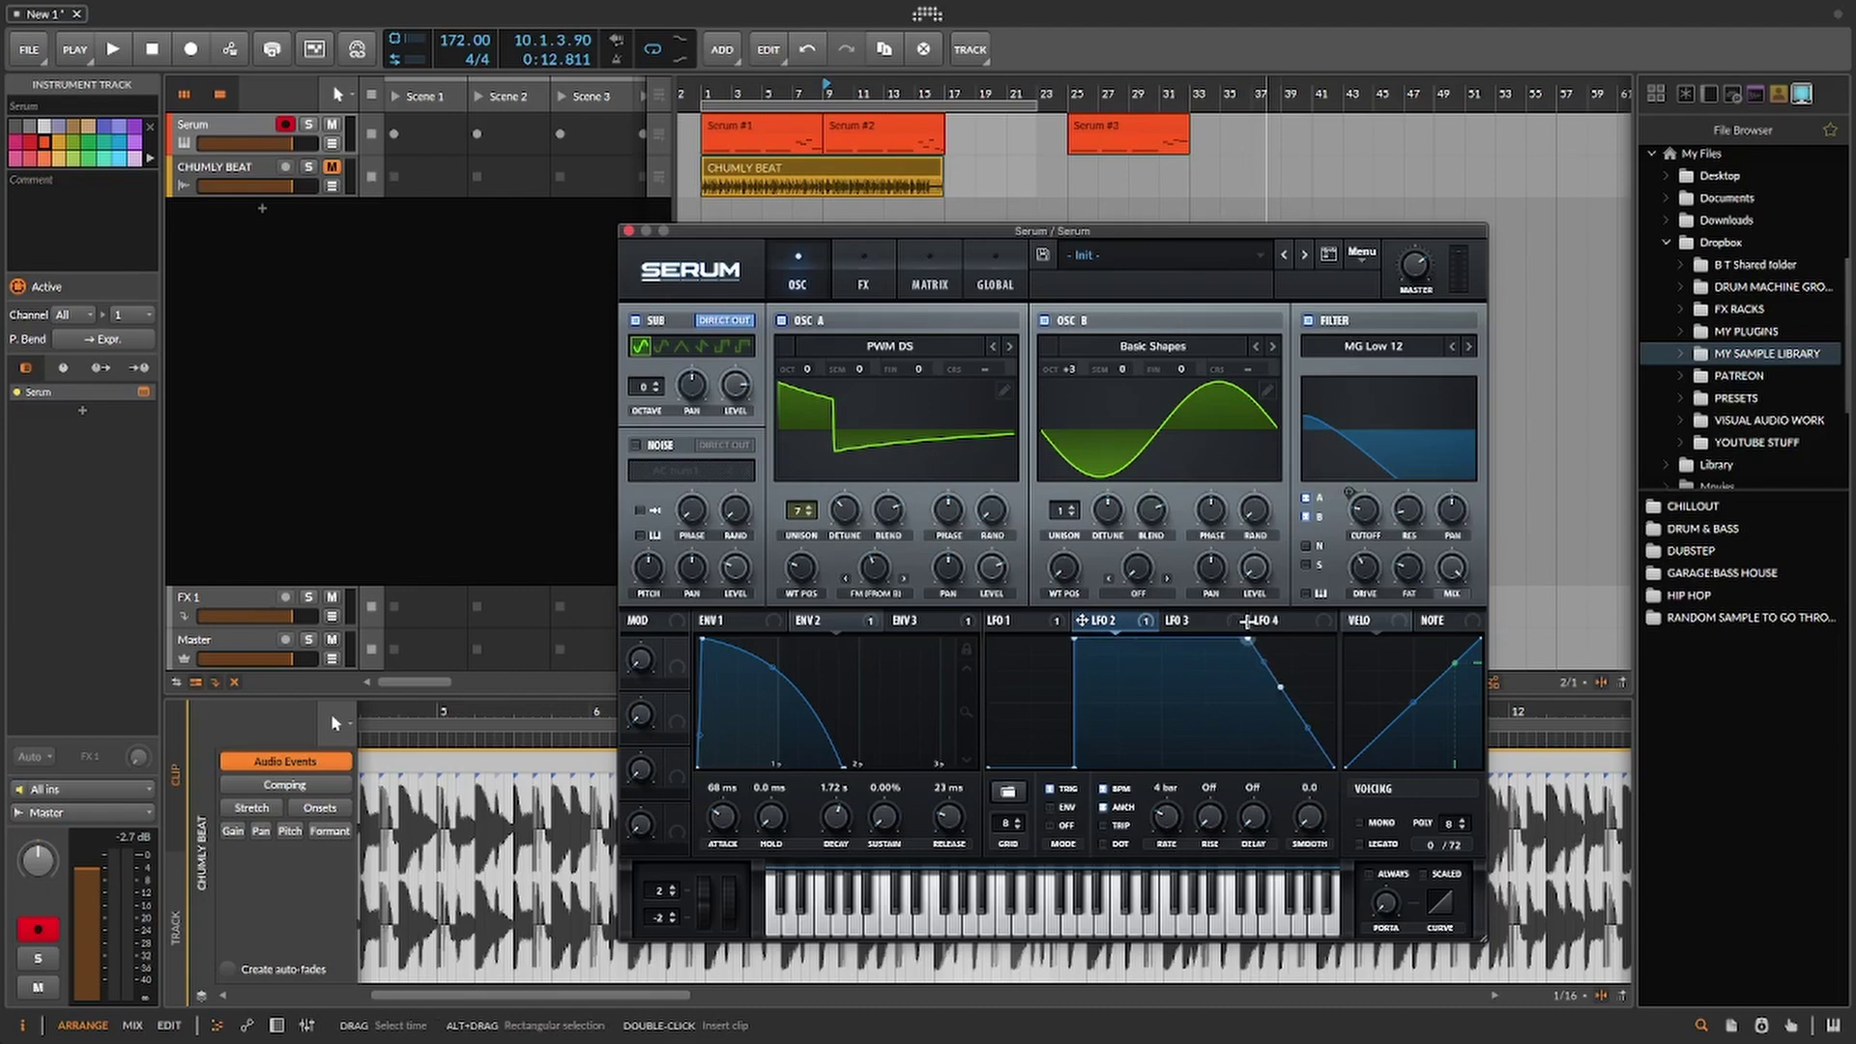
left_click_drag(1280, 689, 1242, 703)
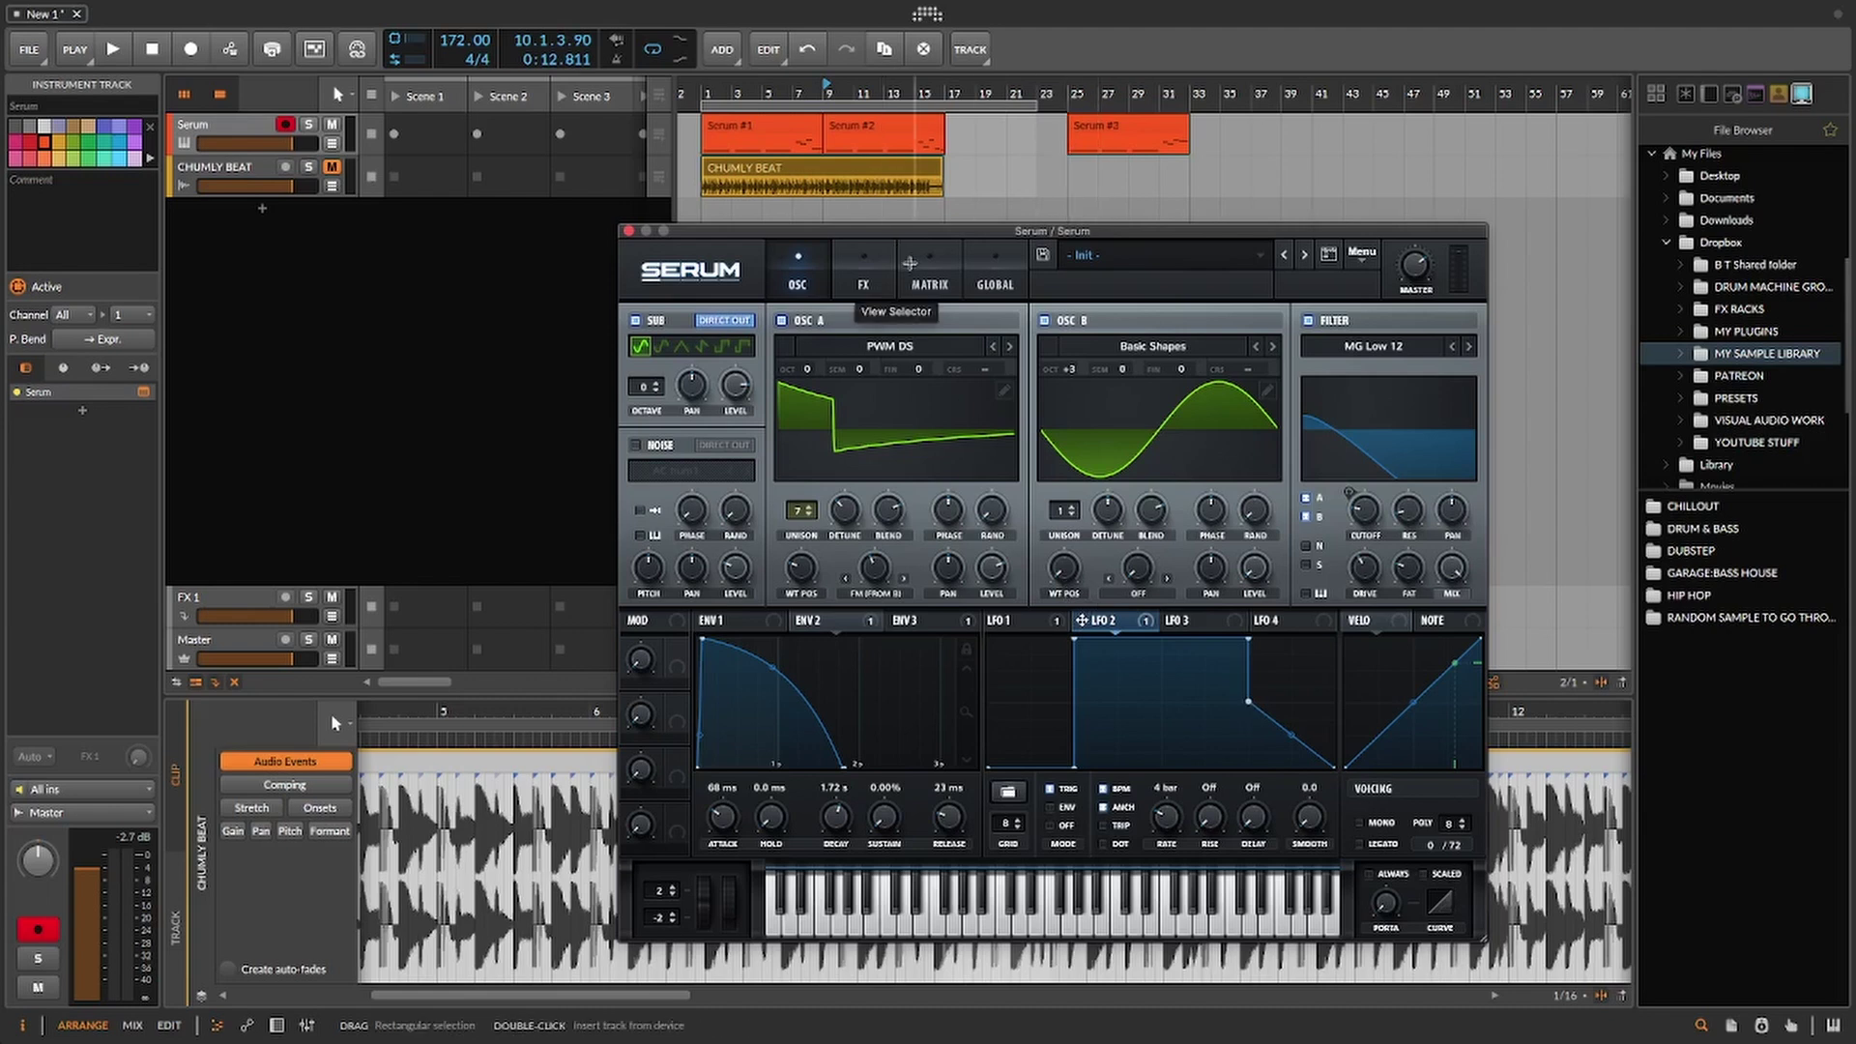
key("space")
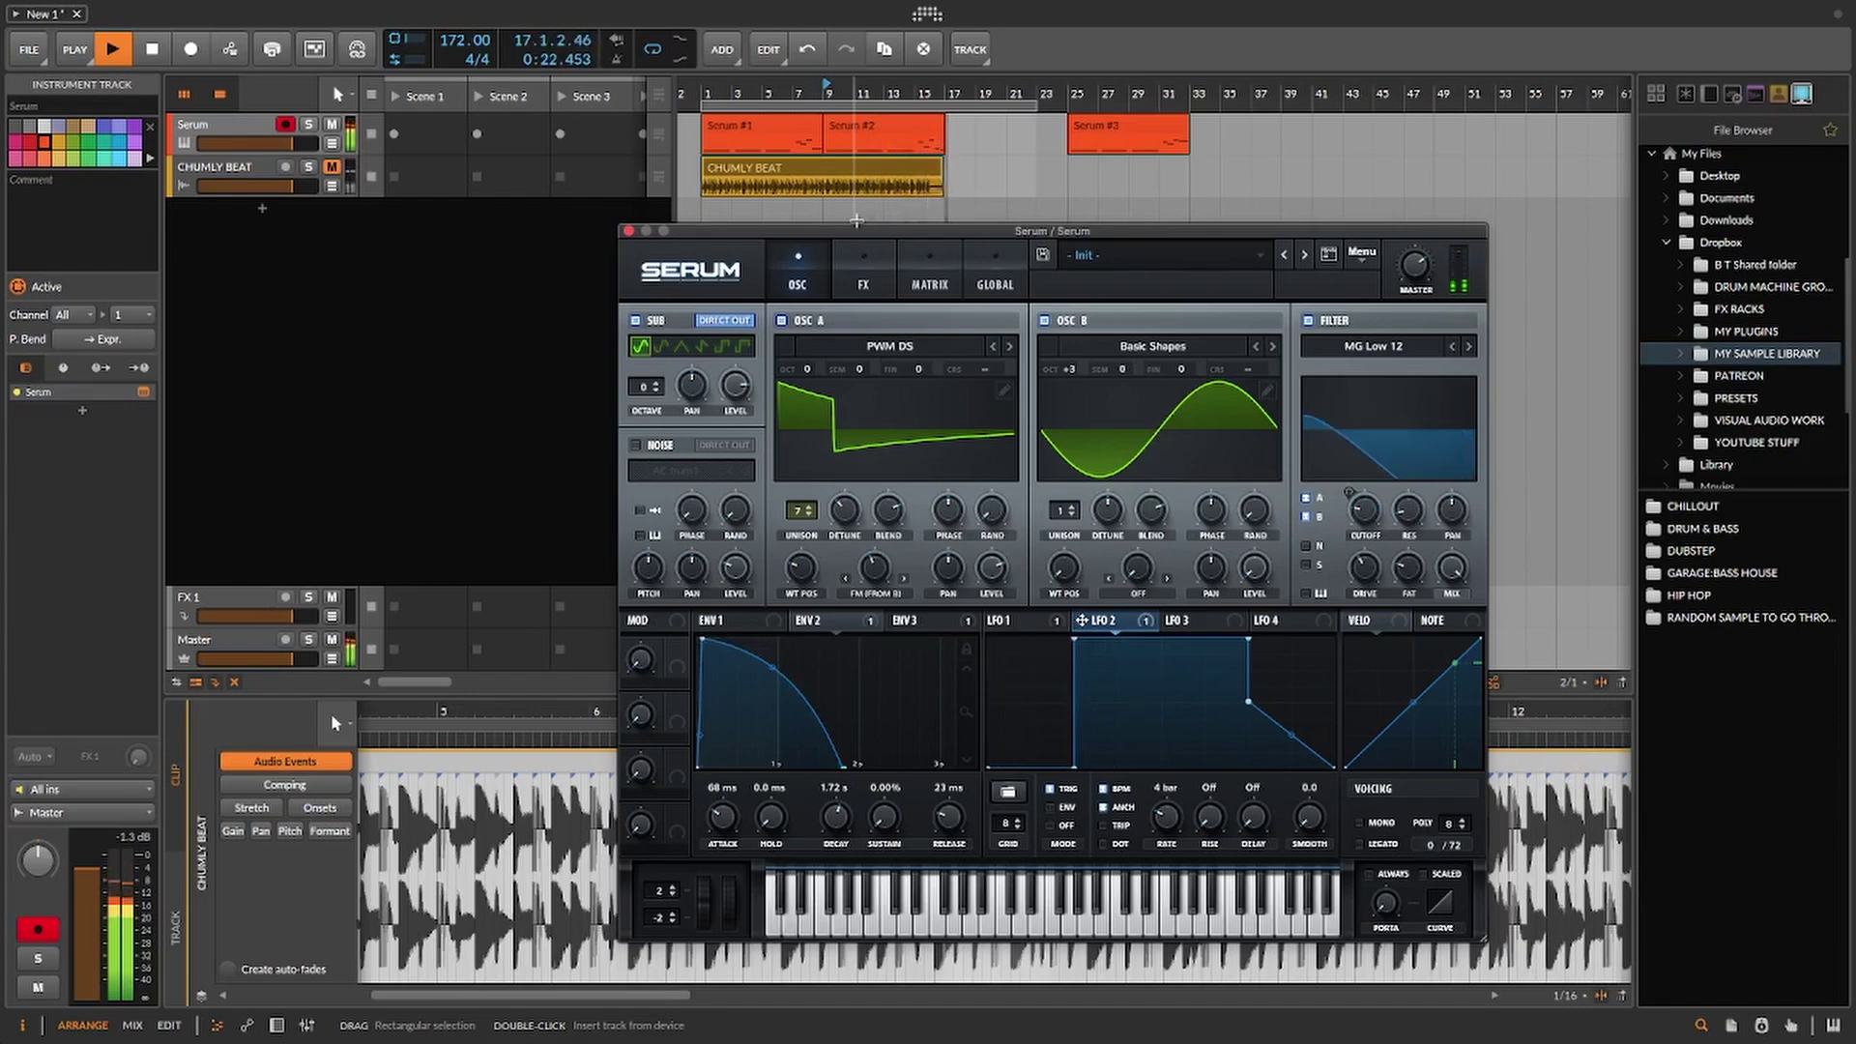
key("space")
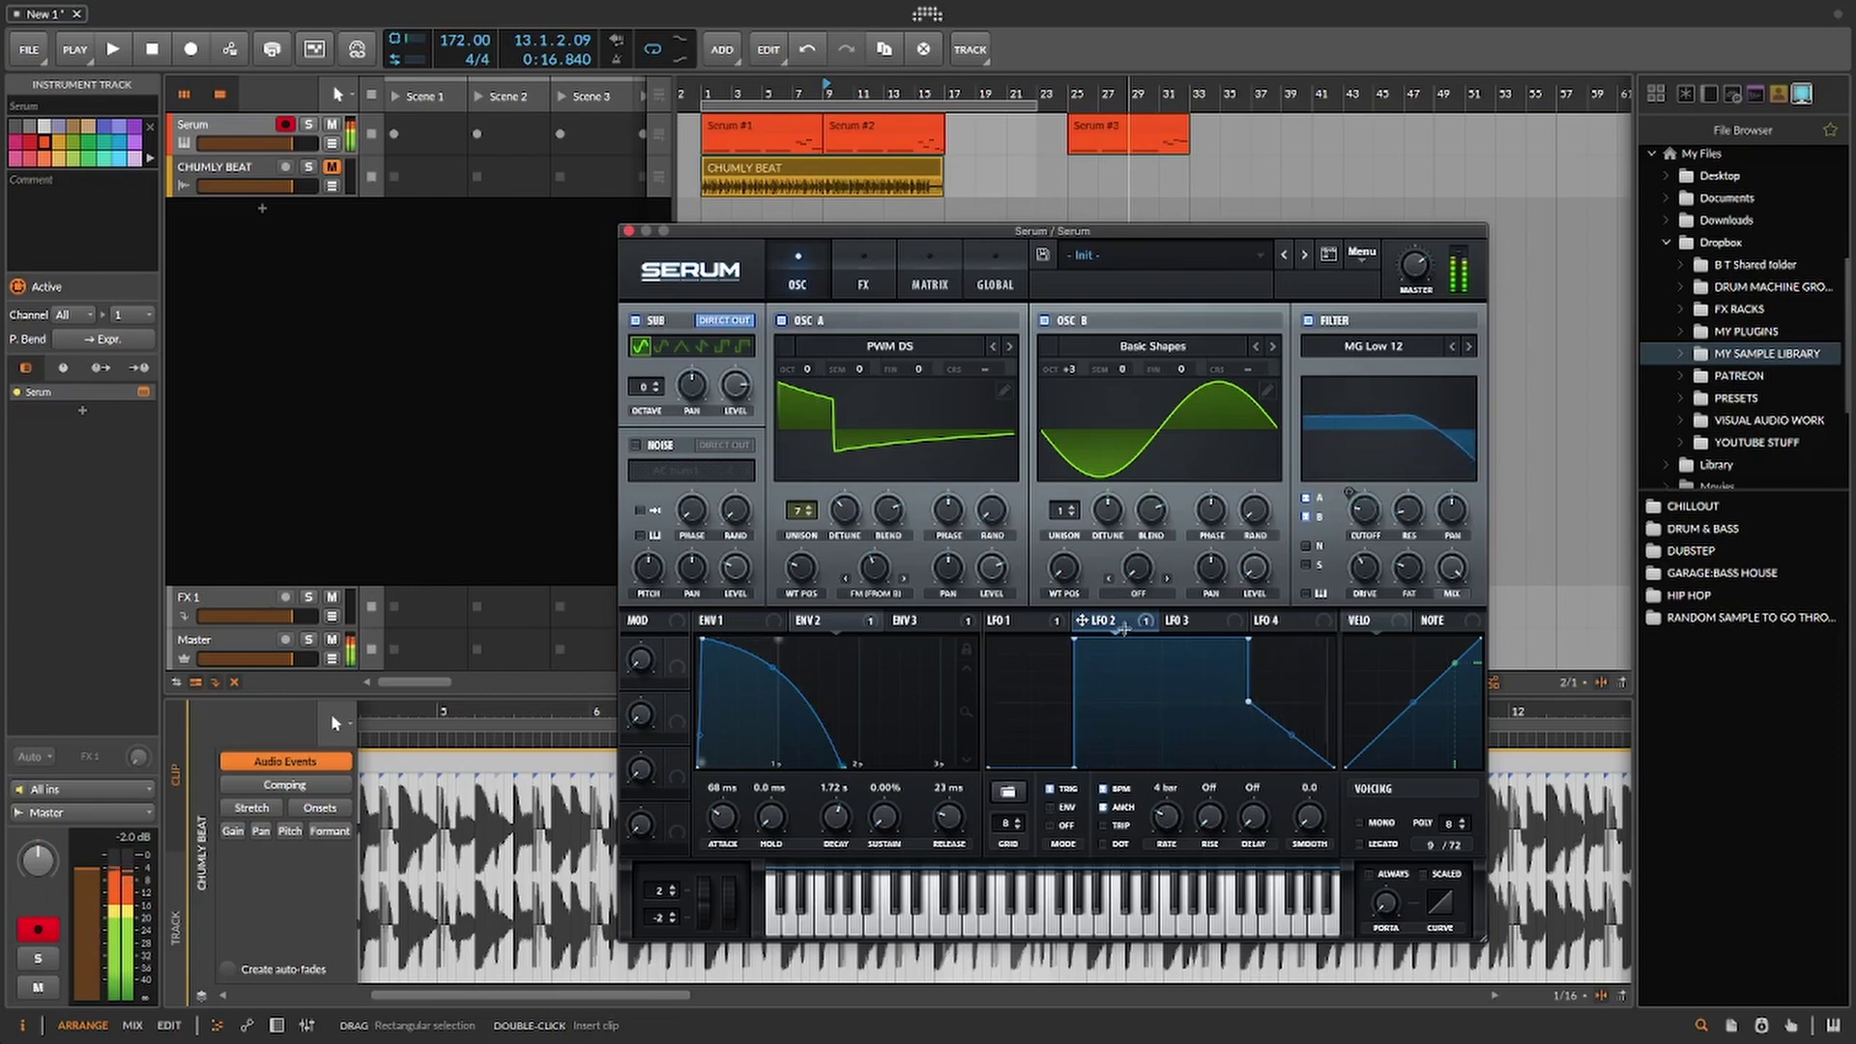
left_click_drag(1292, 735, 1290, 706)
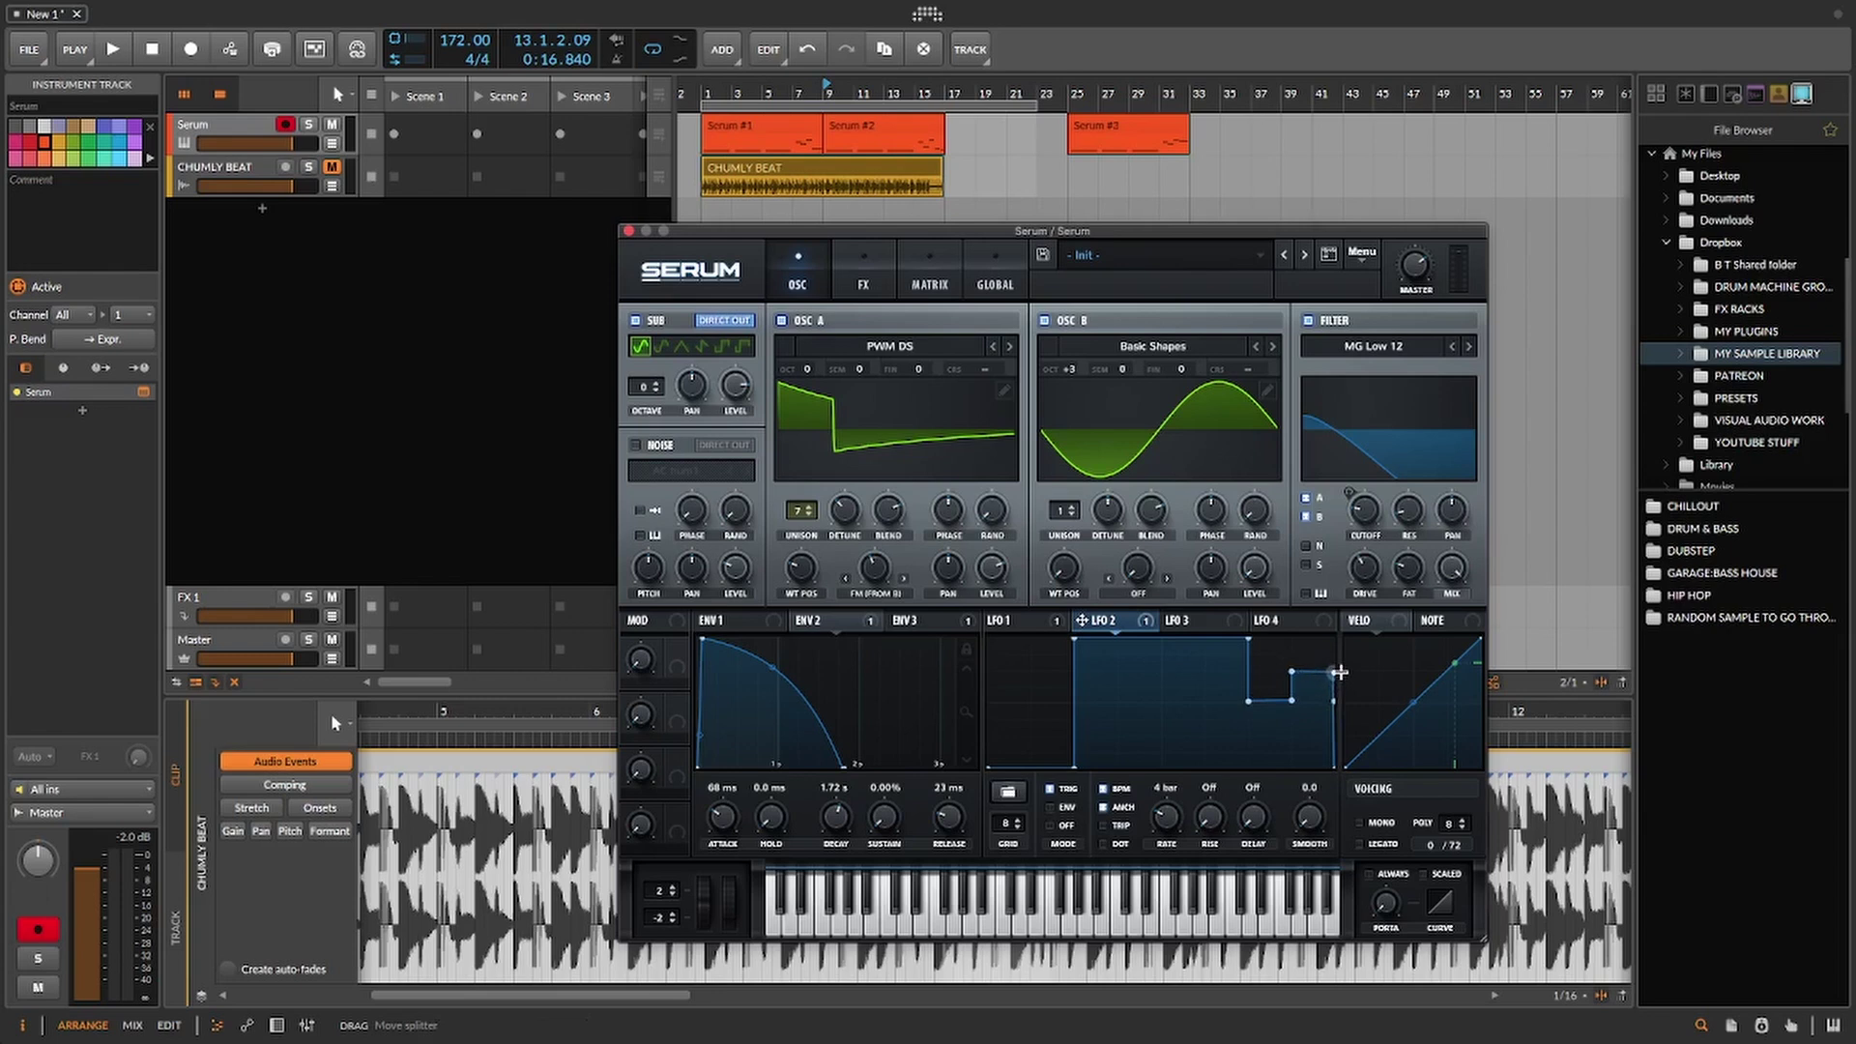
left_click_drag(1335, 674, 1342, 670)
Step: Unmute the CHUMLY BEAT track and play it with the bass, lowering Serum's master level slightly
left_click(332, 169)
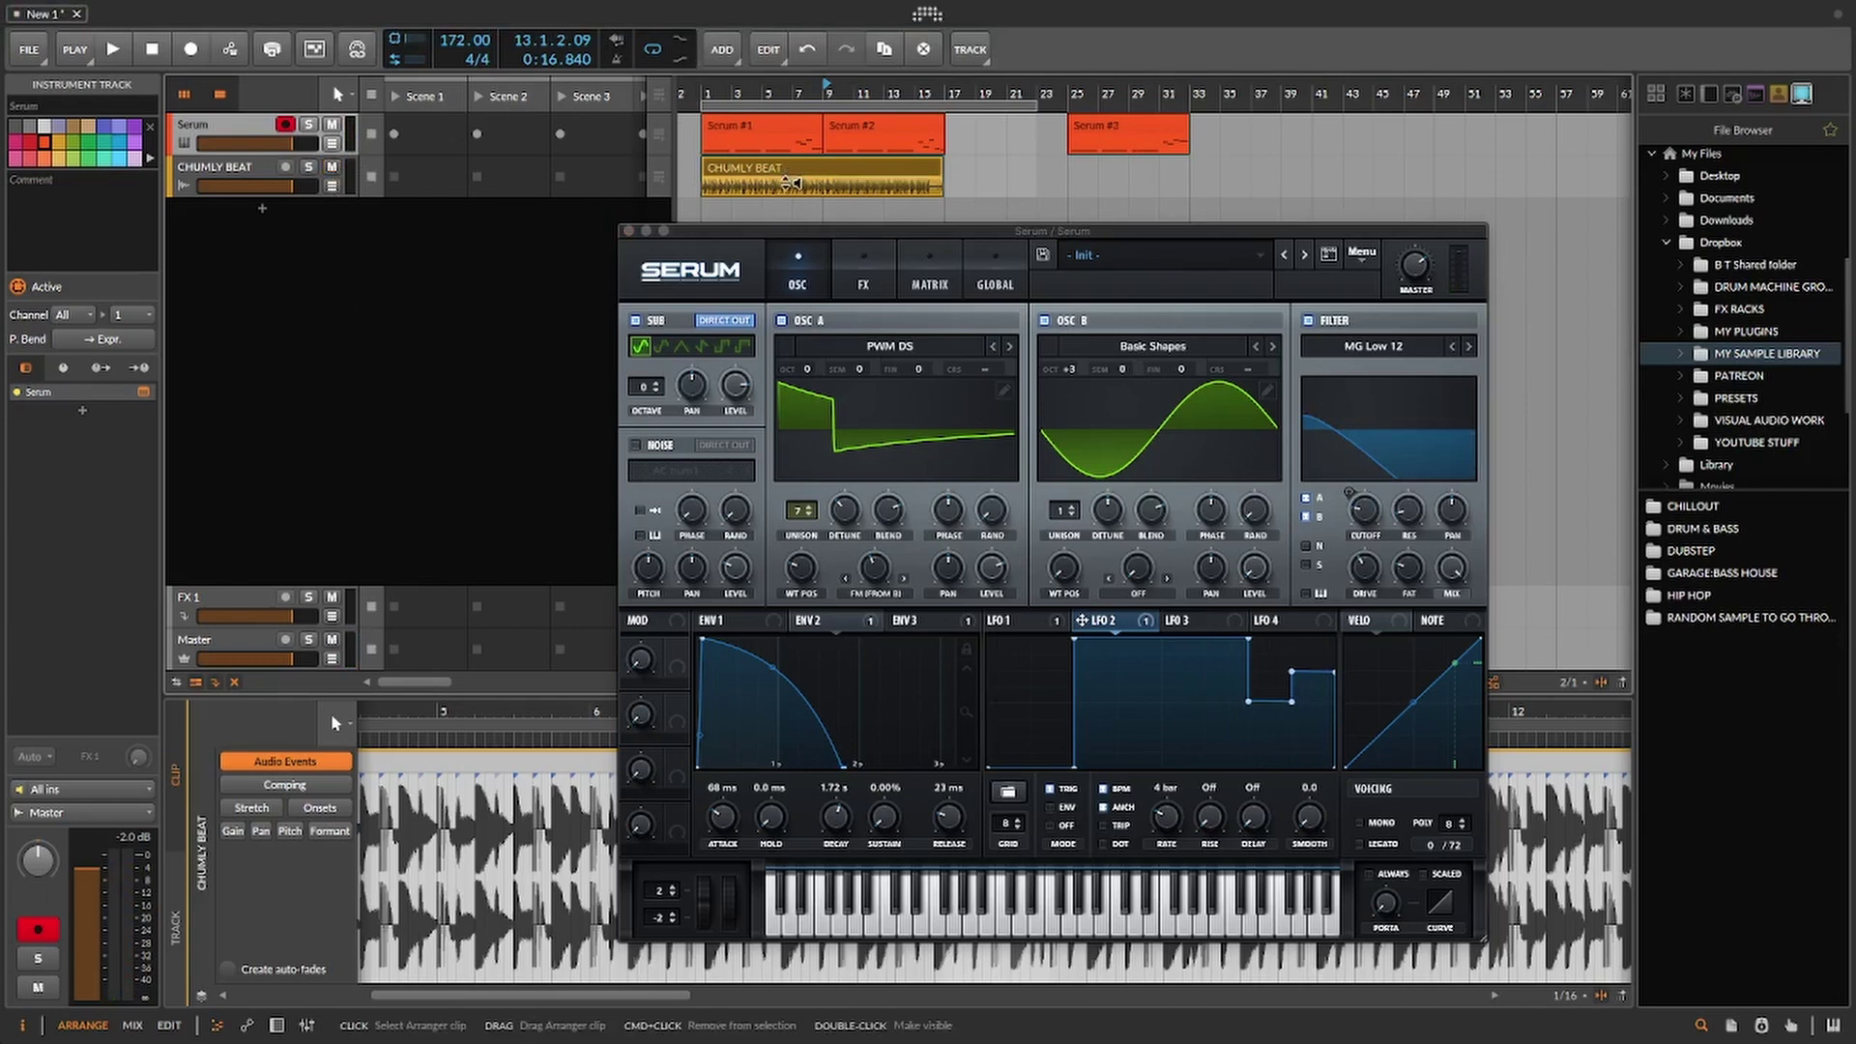
key("space")
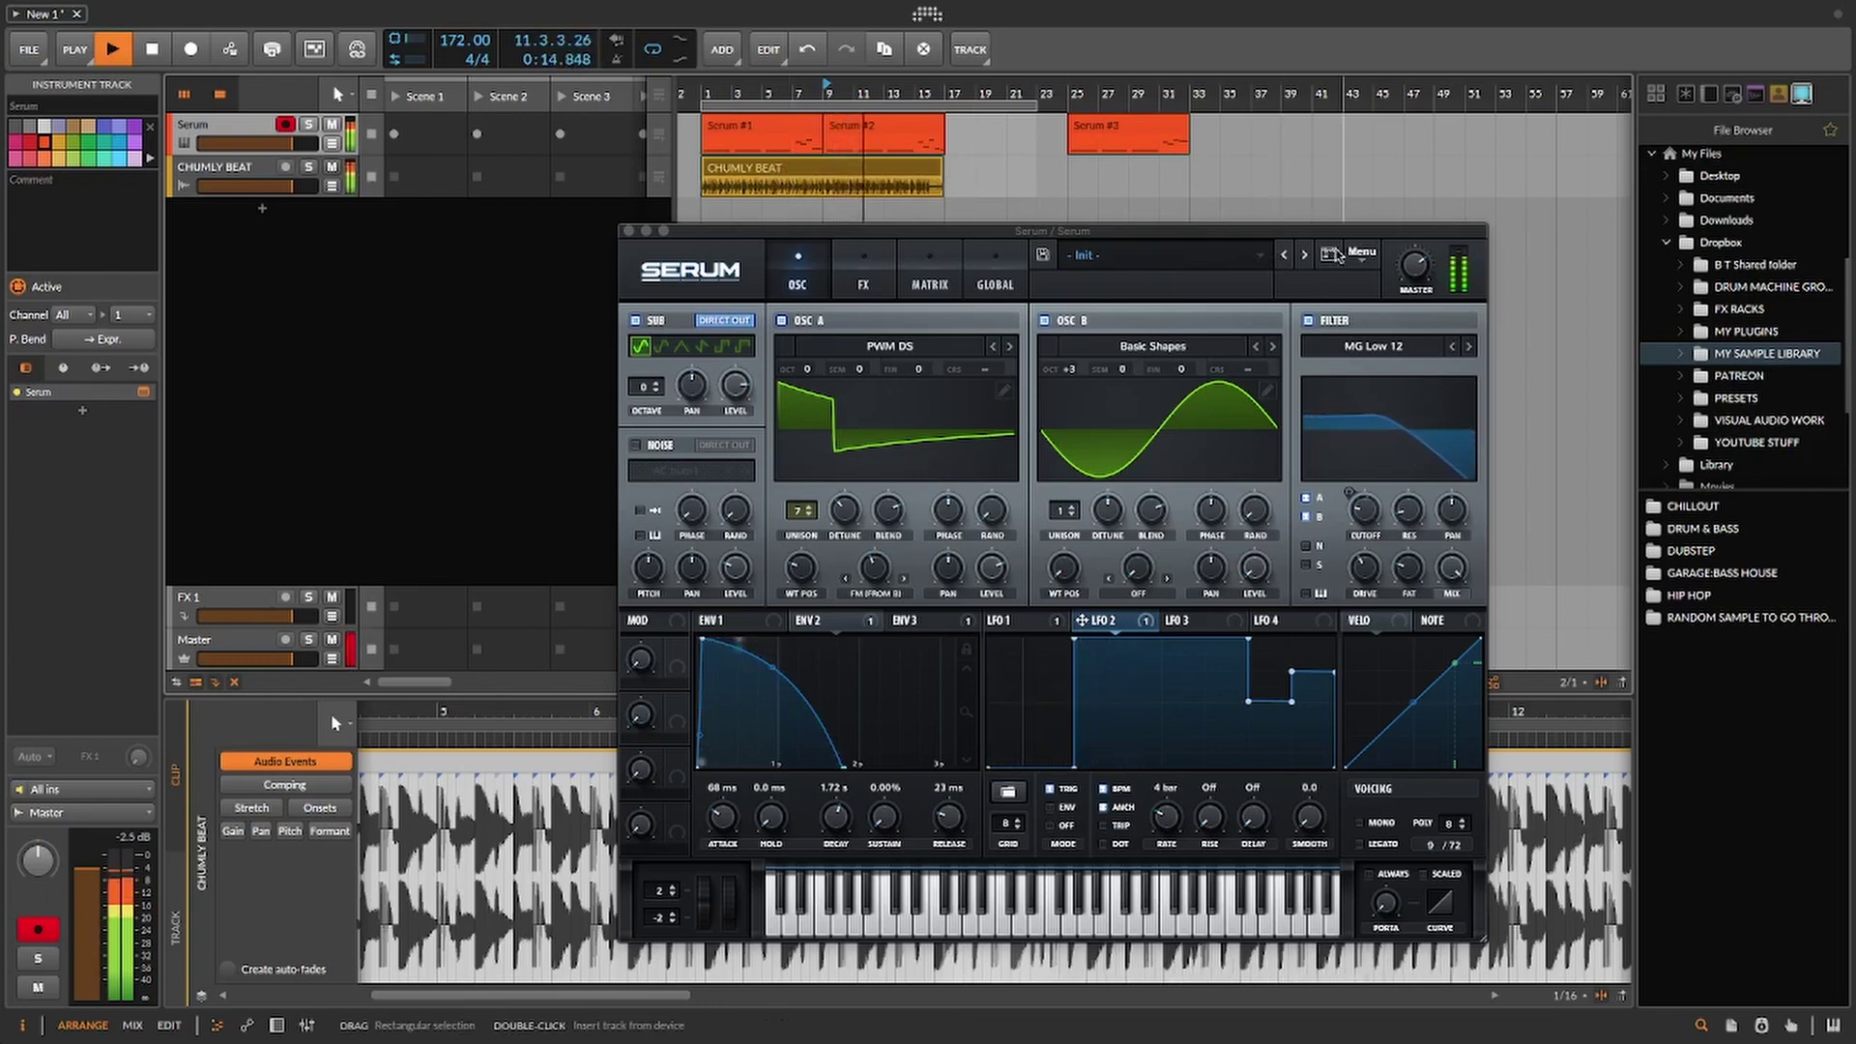
left_click_drag(1414, 259, 1417, 270)
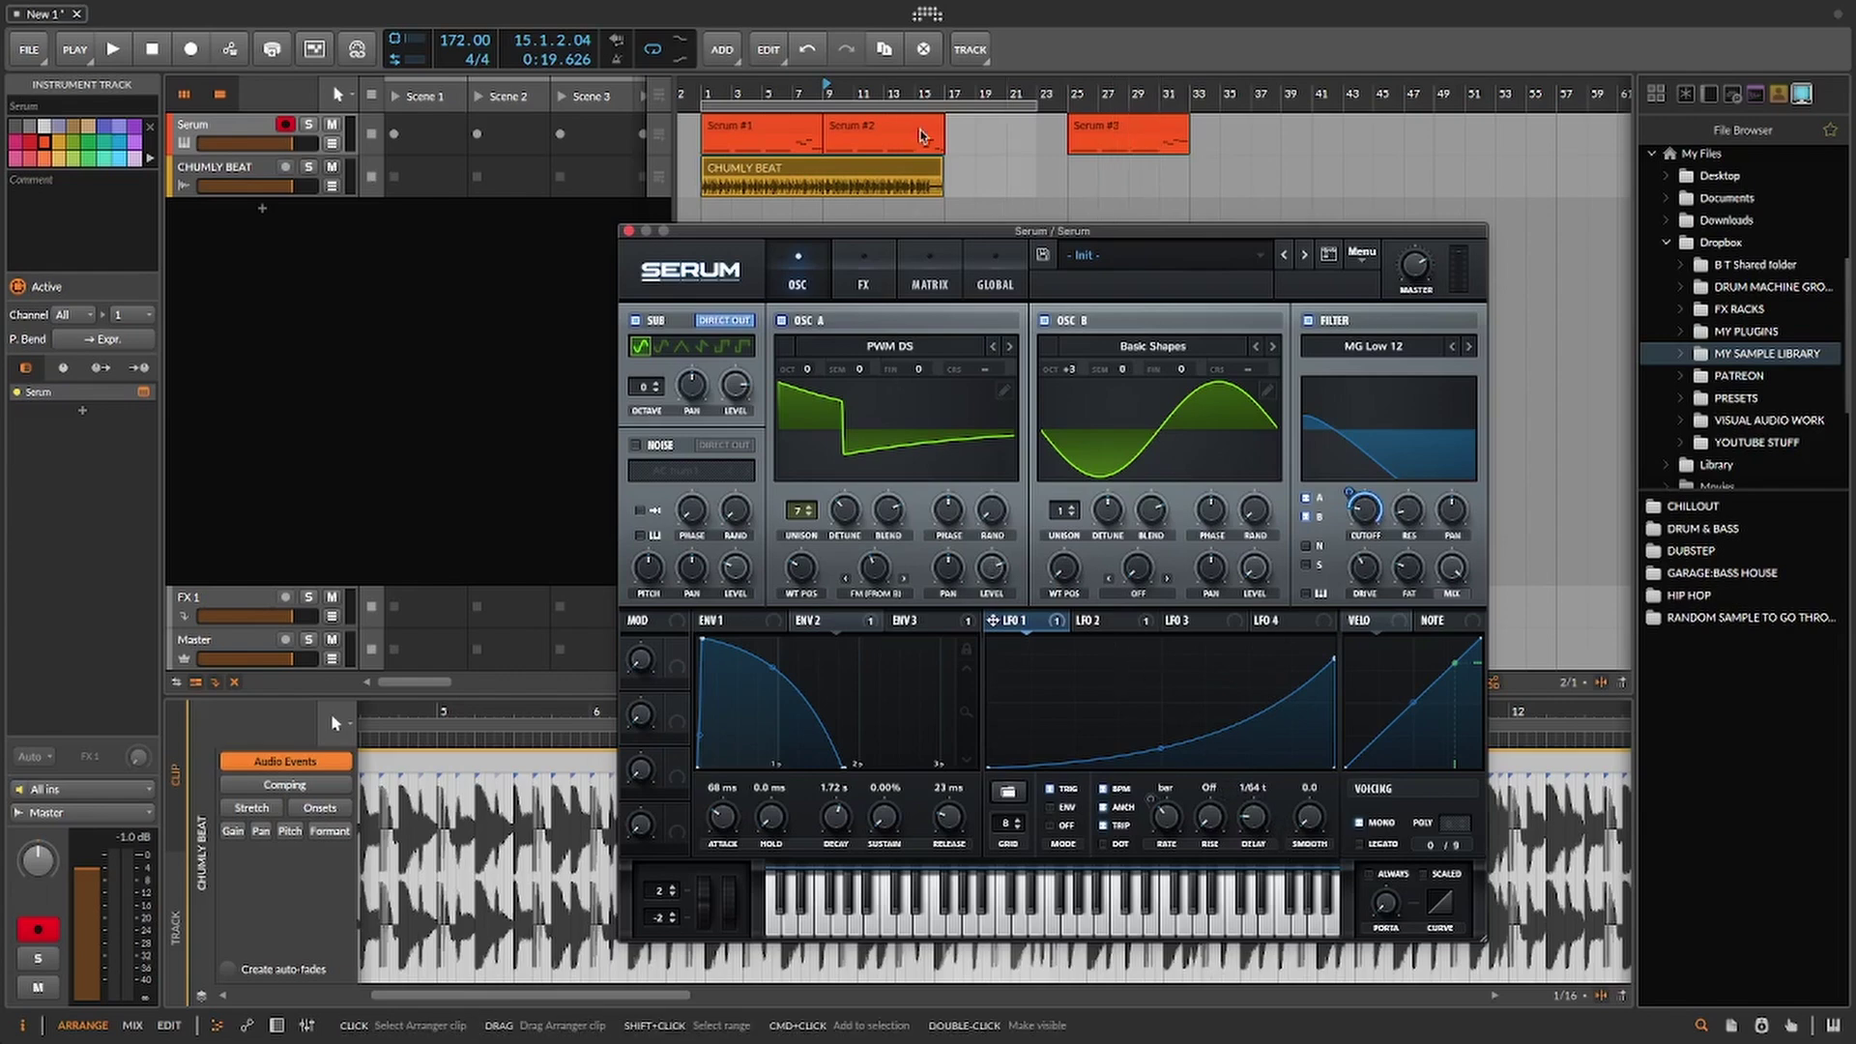
key("space")
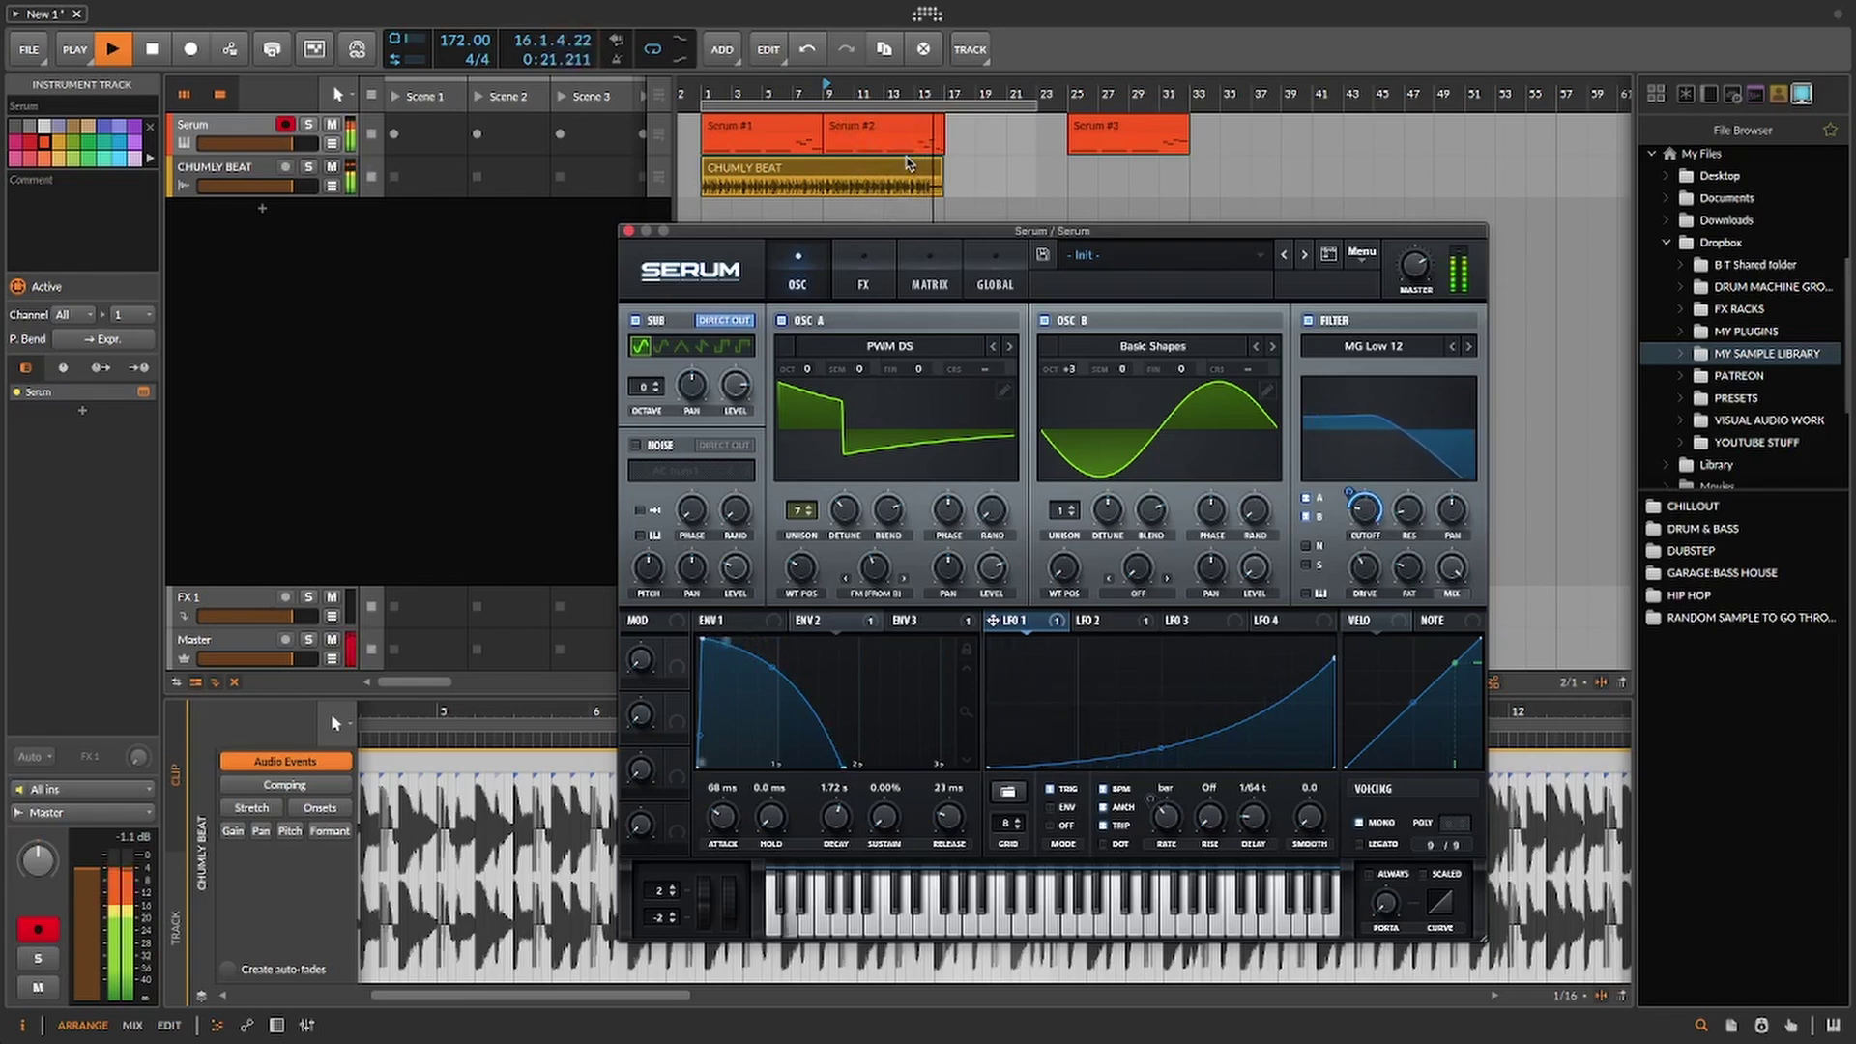
key("space")
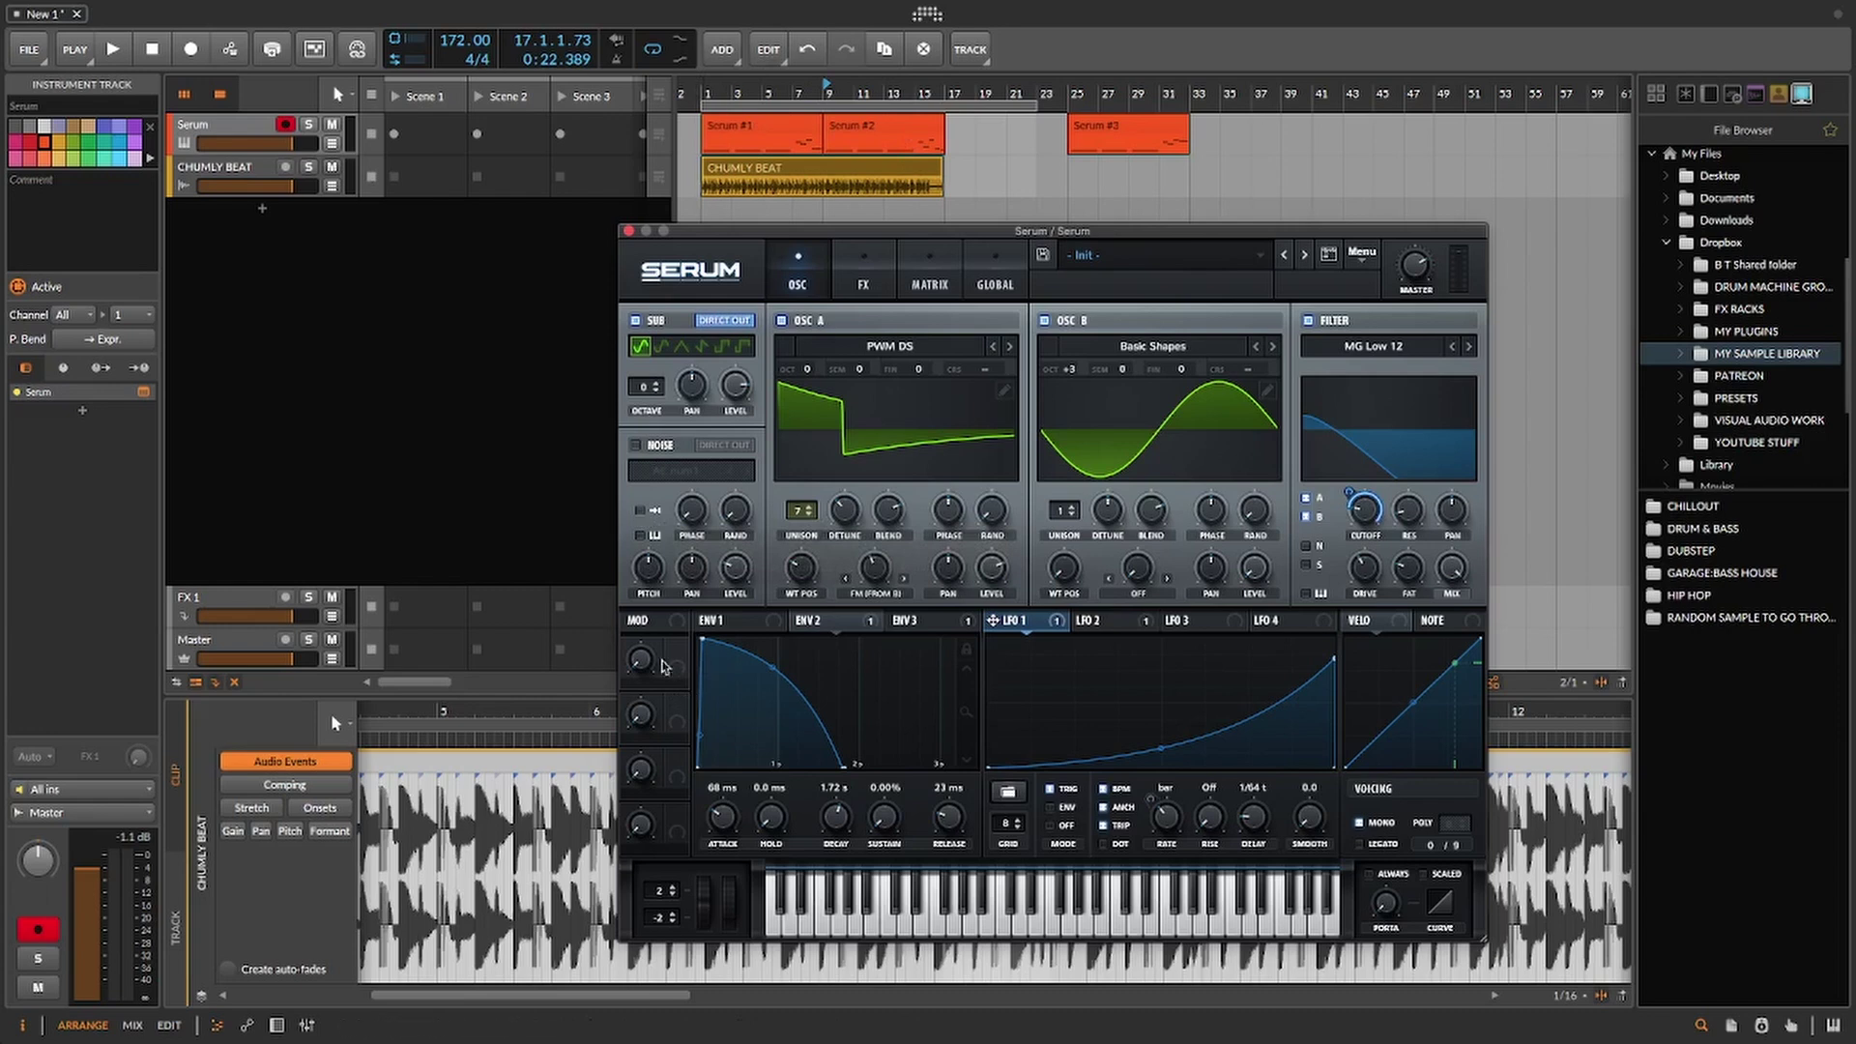
Step: Assign Macro 1 to Oscillator B's octave, test the macro during playback, and rename it OCT JUMP
mouse_move(672, 669)
left_mouse_down()
mouse_move(779, 646)
mouse_move(875, 580)
mouse_move(1065, 372)
left_mouse_up()
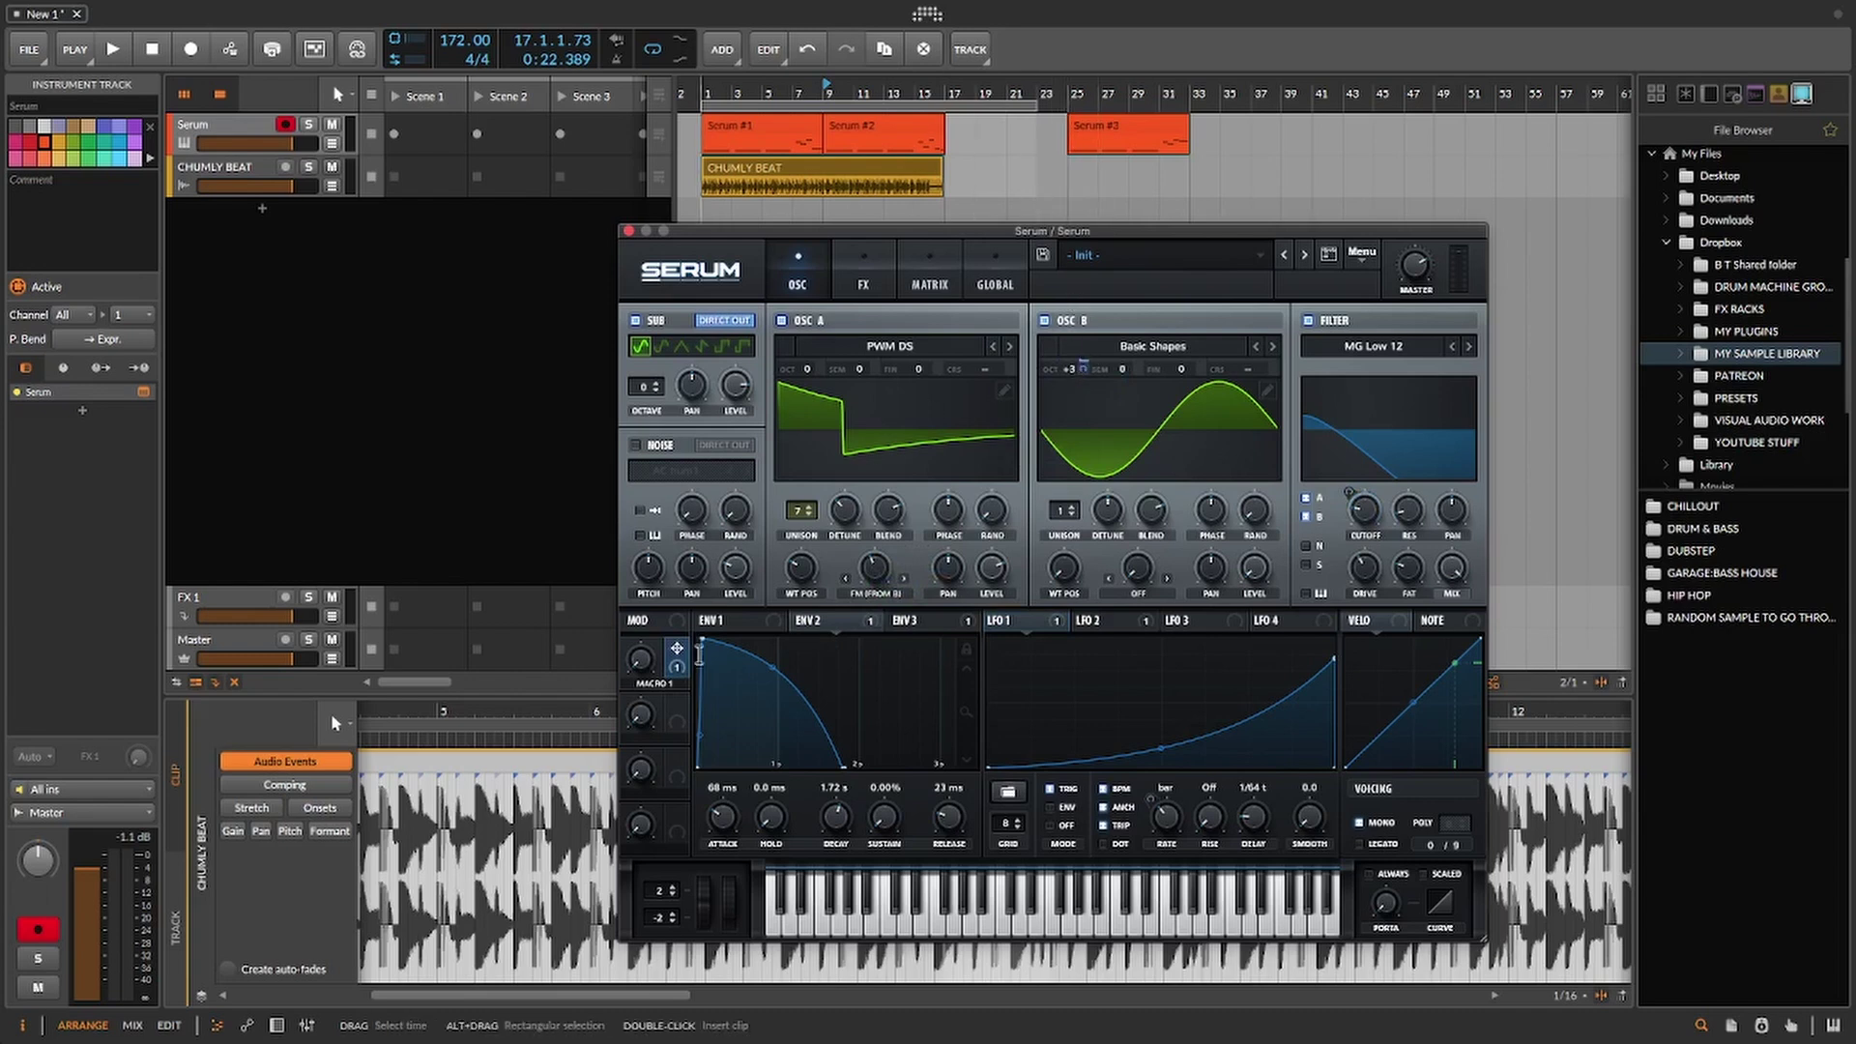
key("space")
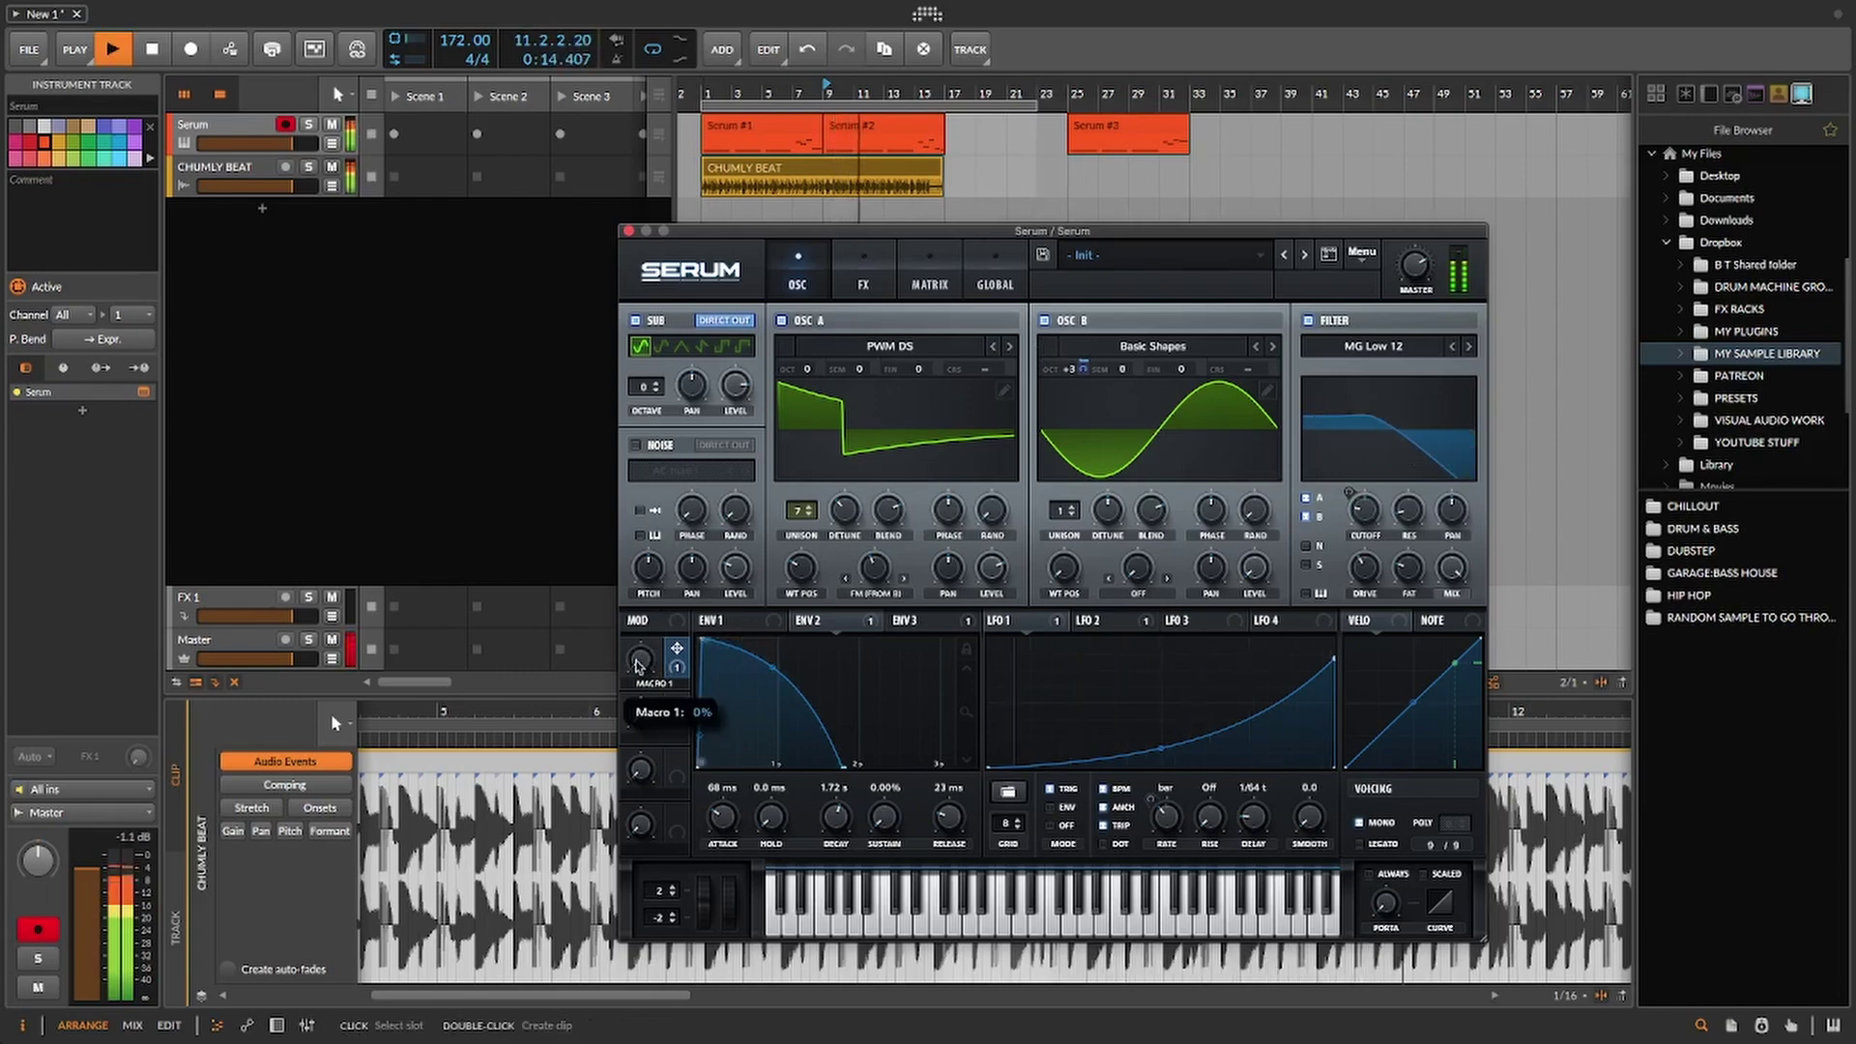
left_click_drag(659, 547, 634, 698)
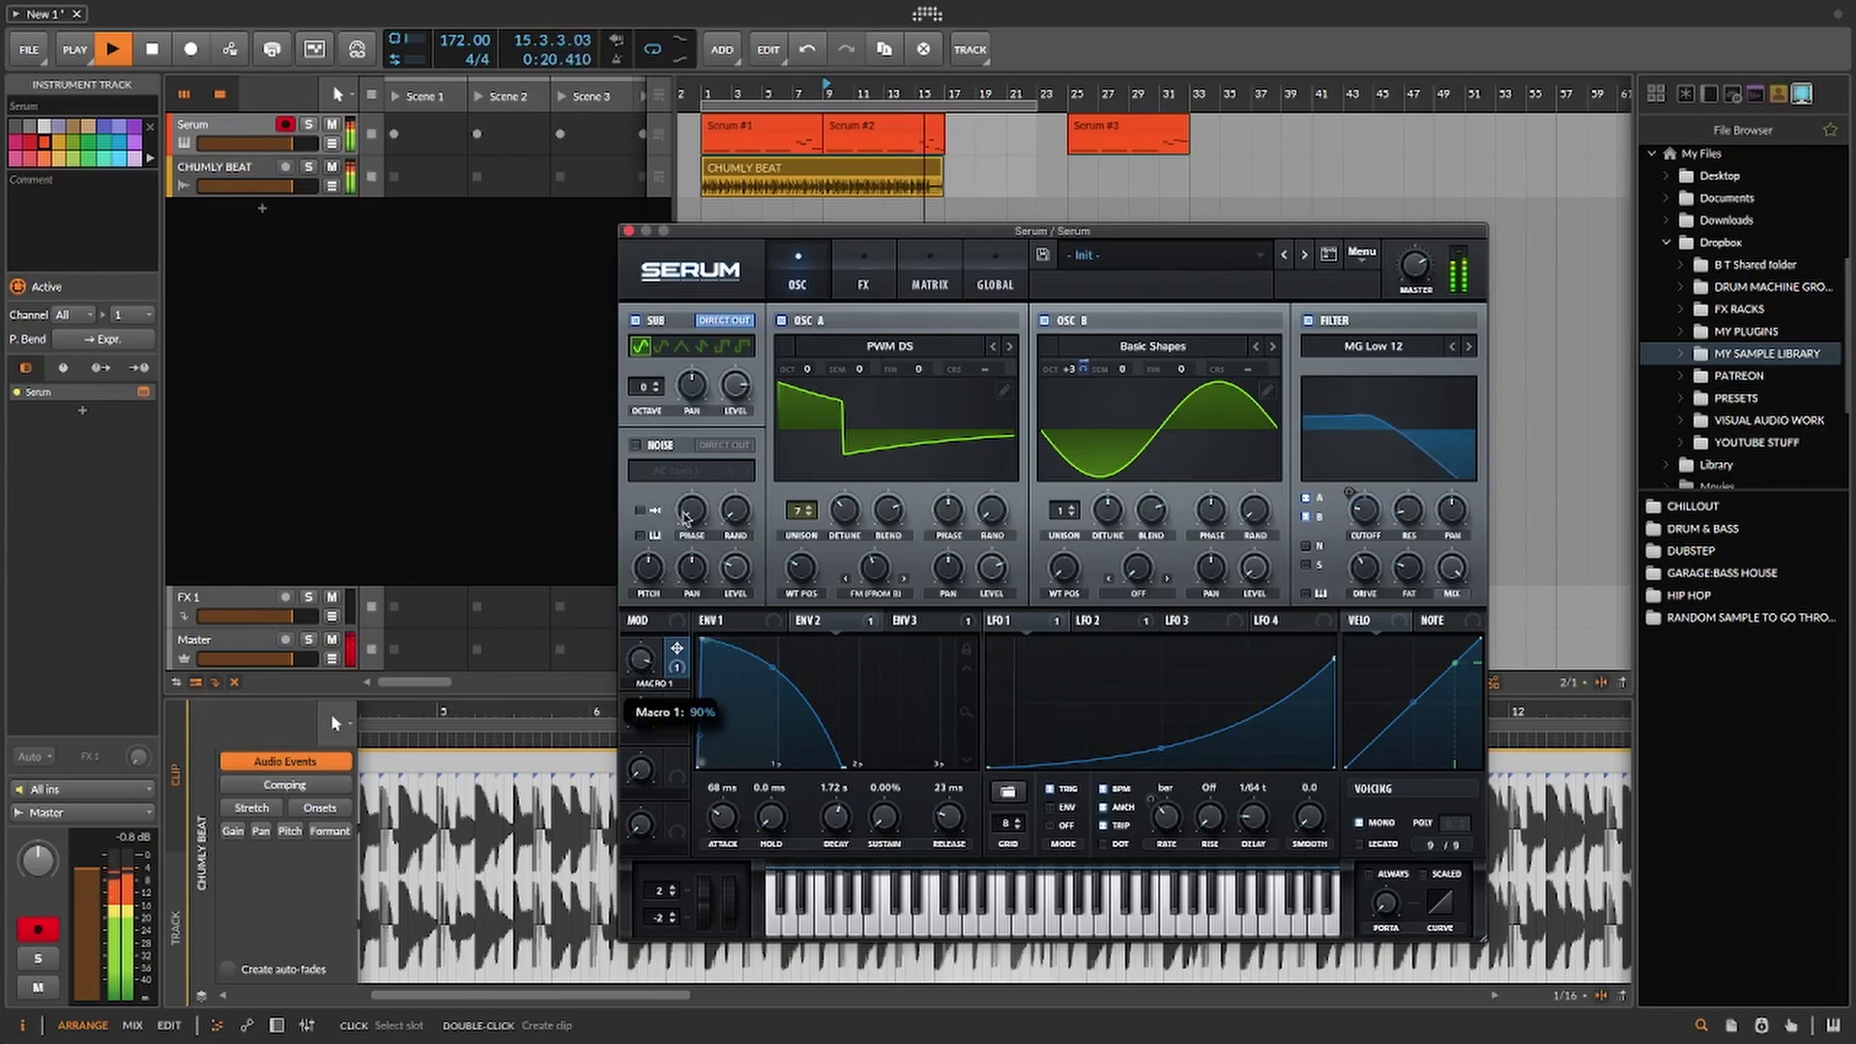
key("space")
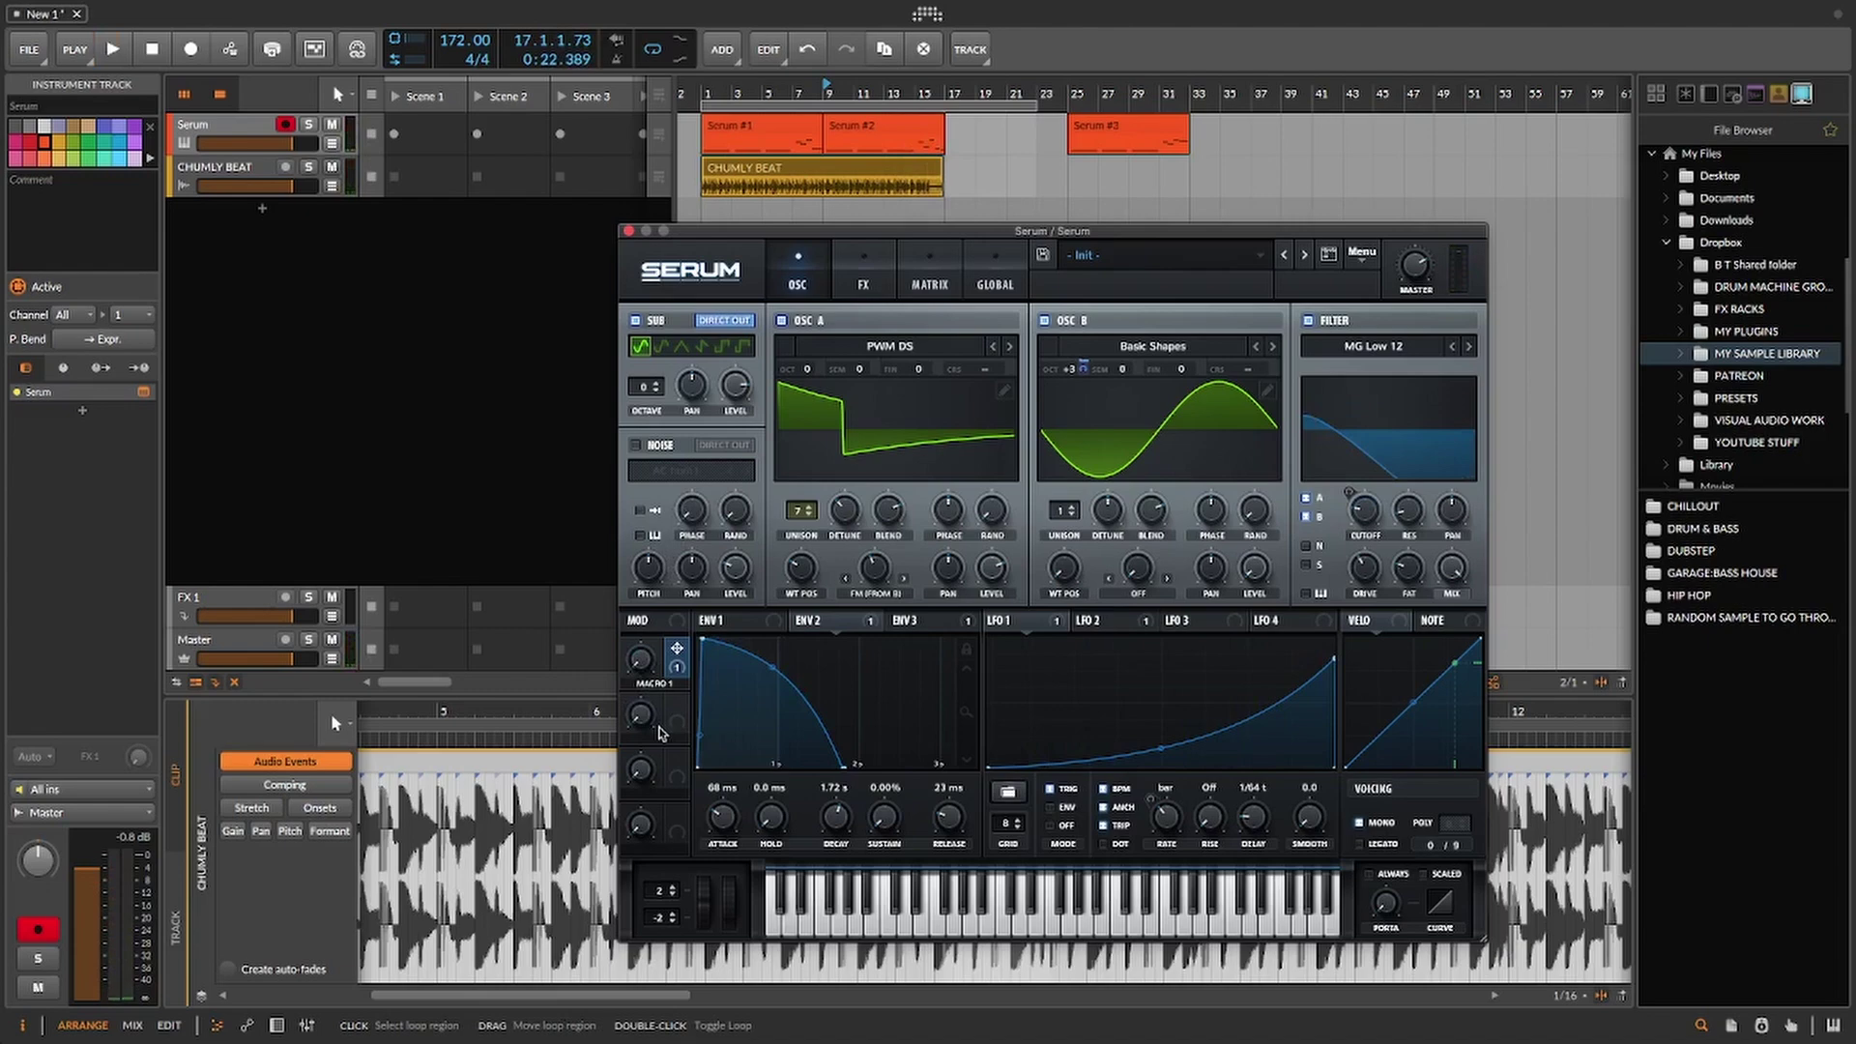
double_click(653, 685)
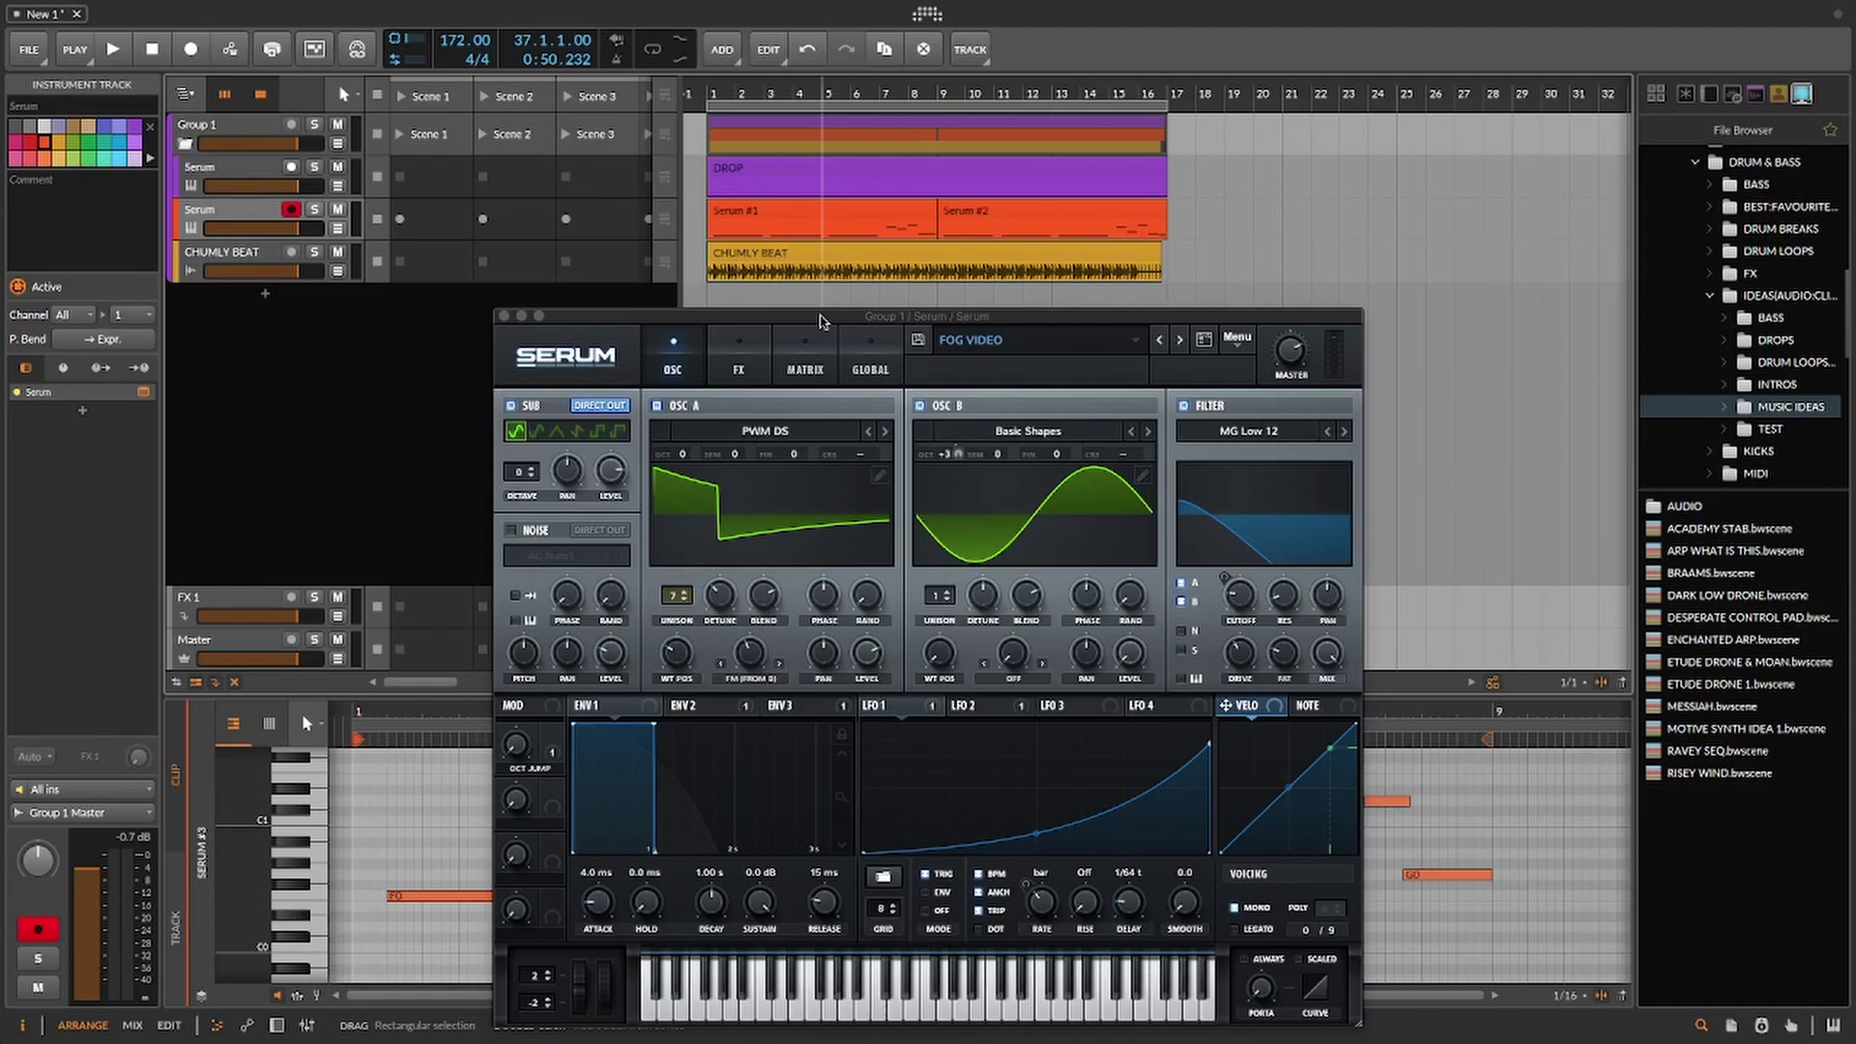
Step: Add a modulation matrix row with Env 2 as the source and the global Mast.Tun as the destination
mouse_move(820, 321)
left_mouse_down()
mouse_move(795, 286)
mouse_move(802, 303)
left_mouse_up()
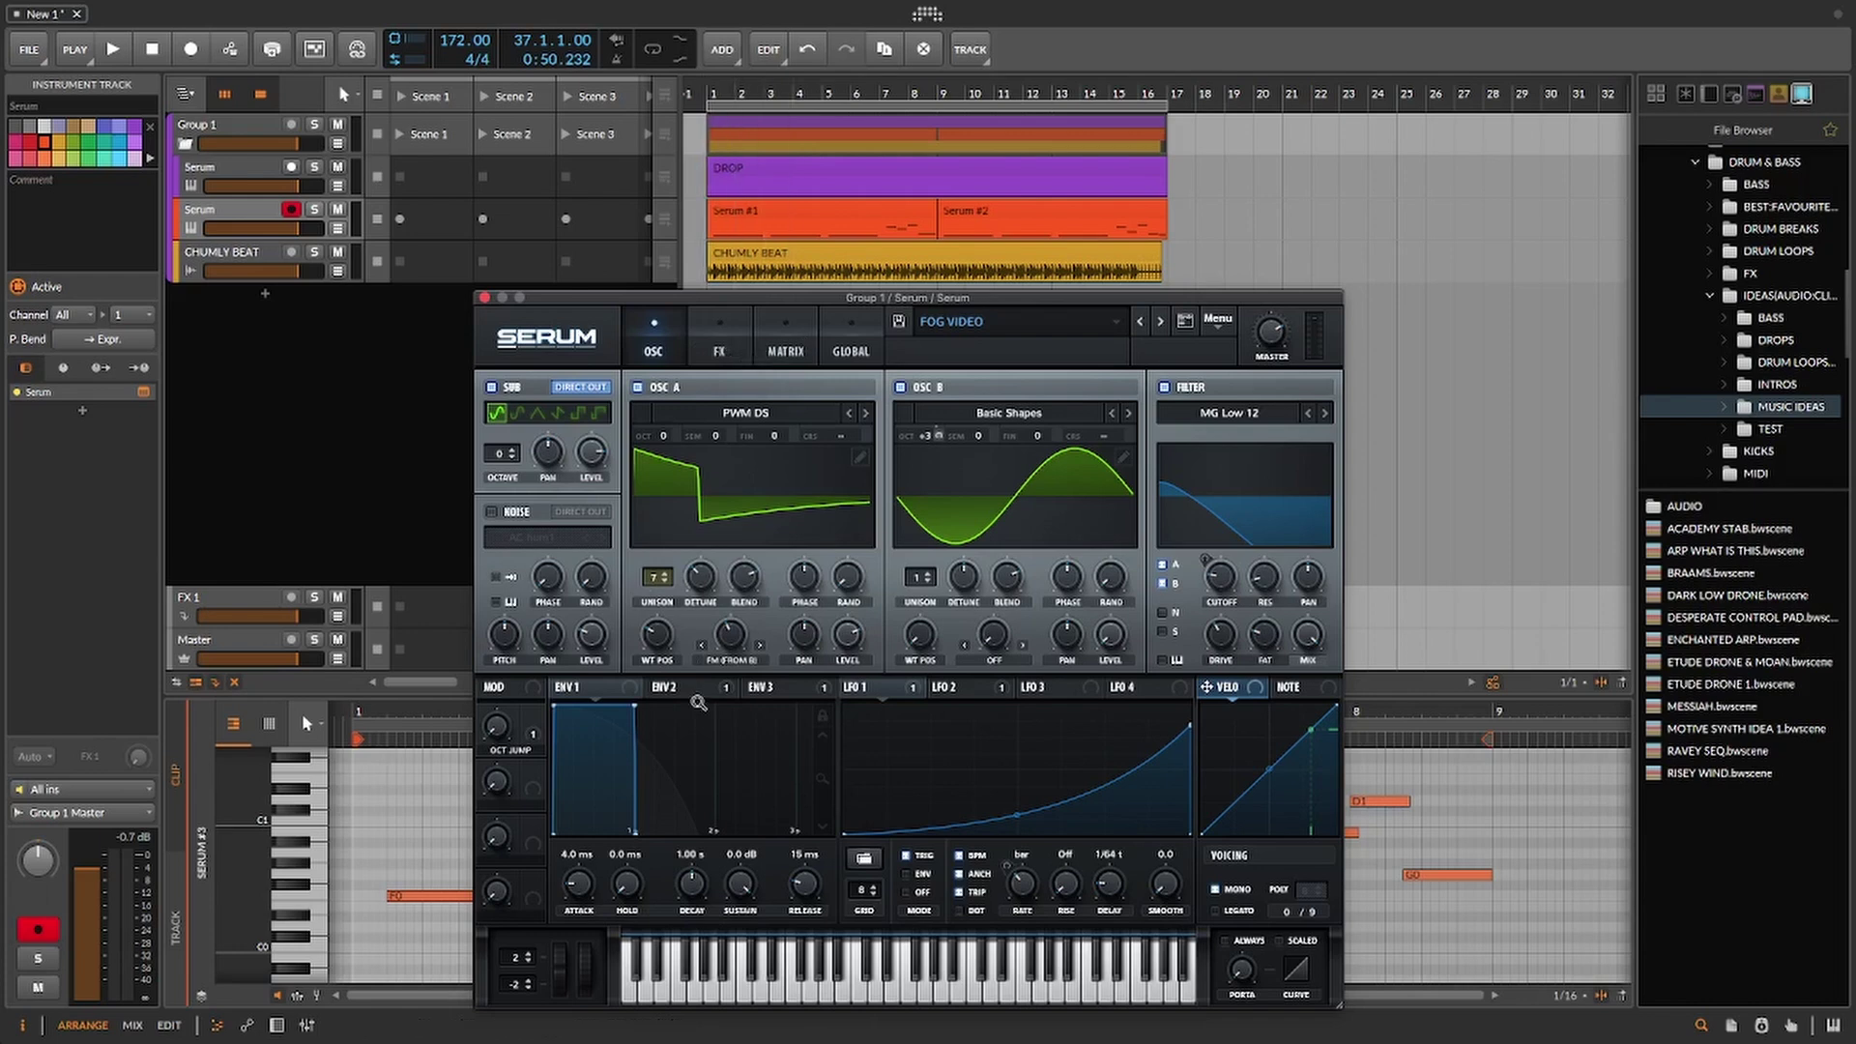
left_click(684, 693)
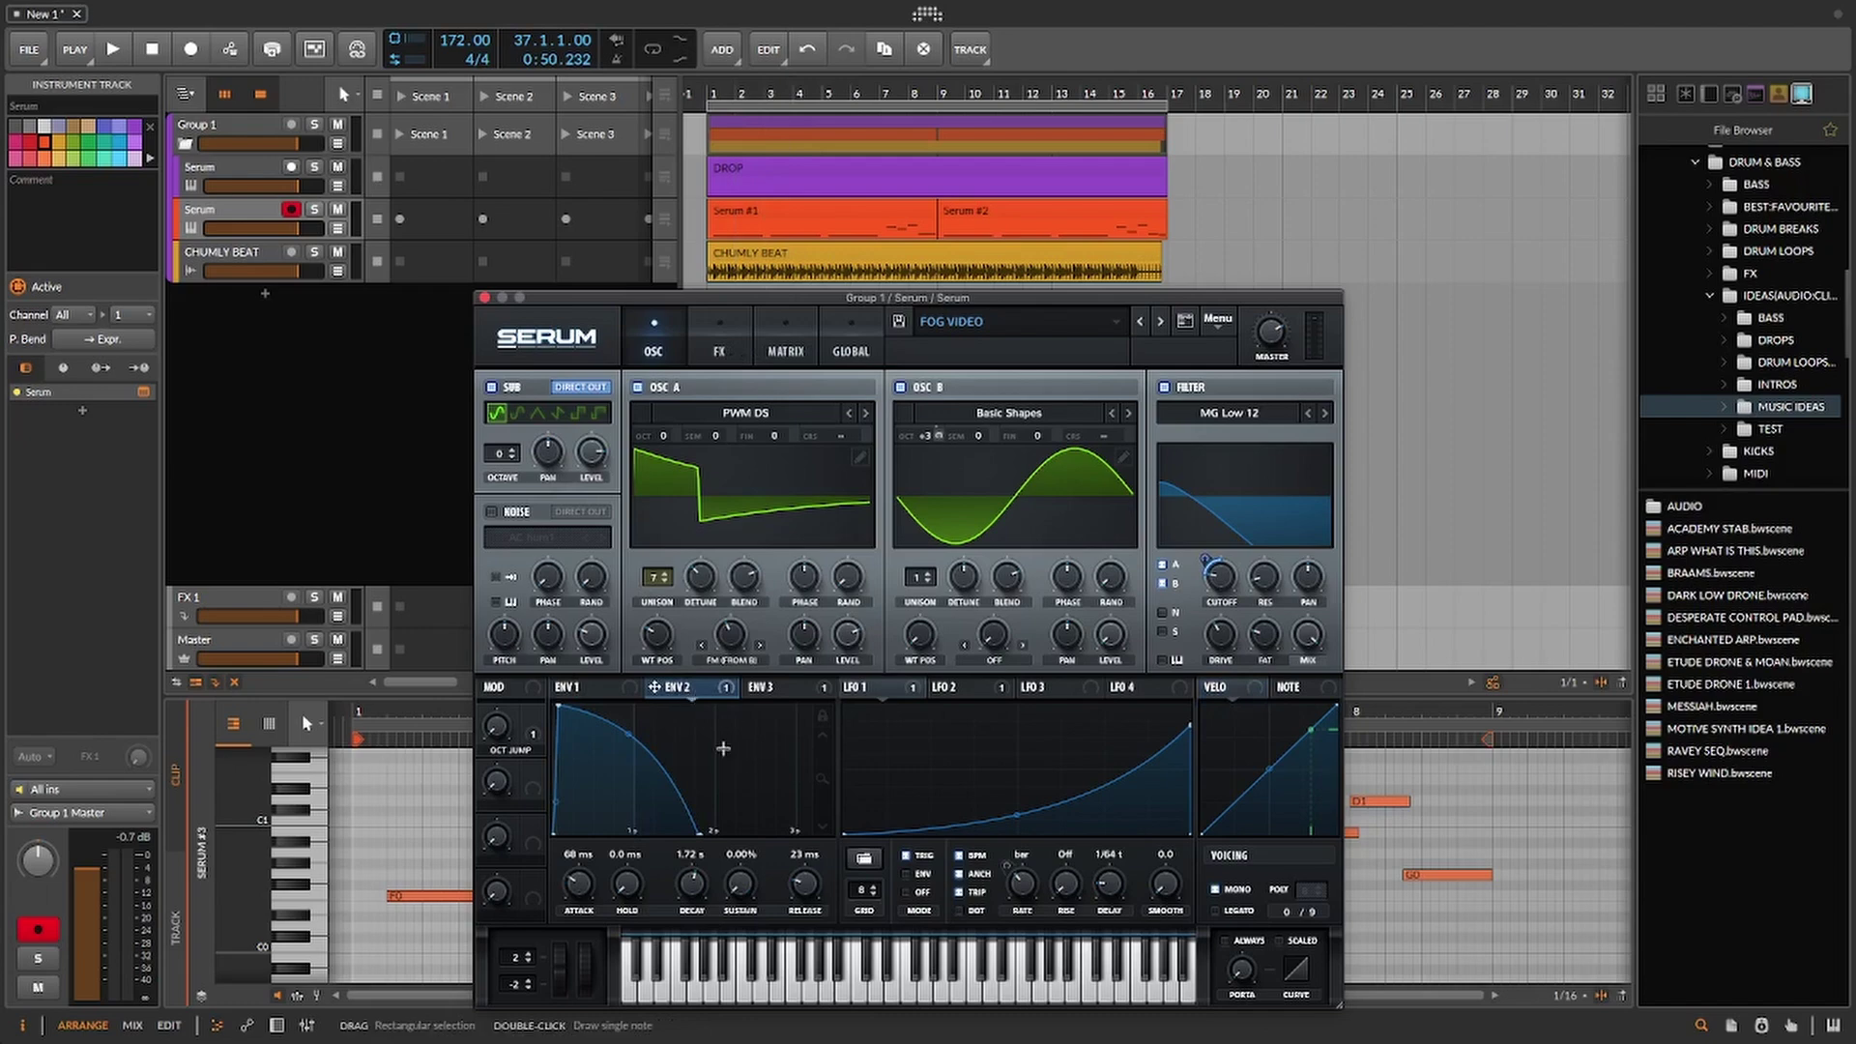
left_click(782, 348)
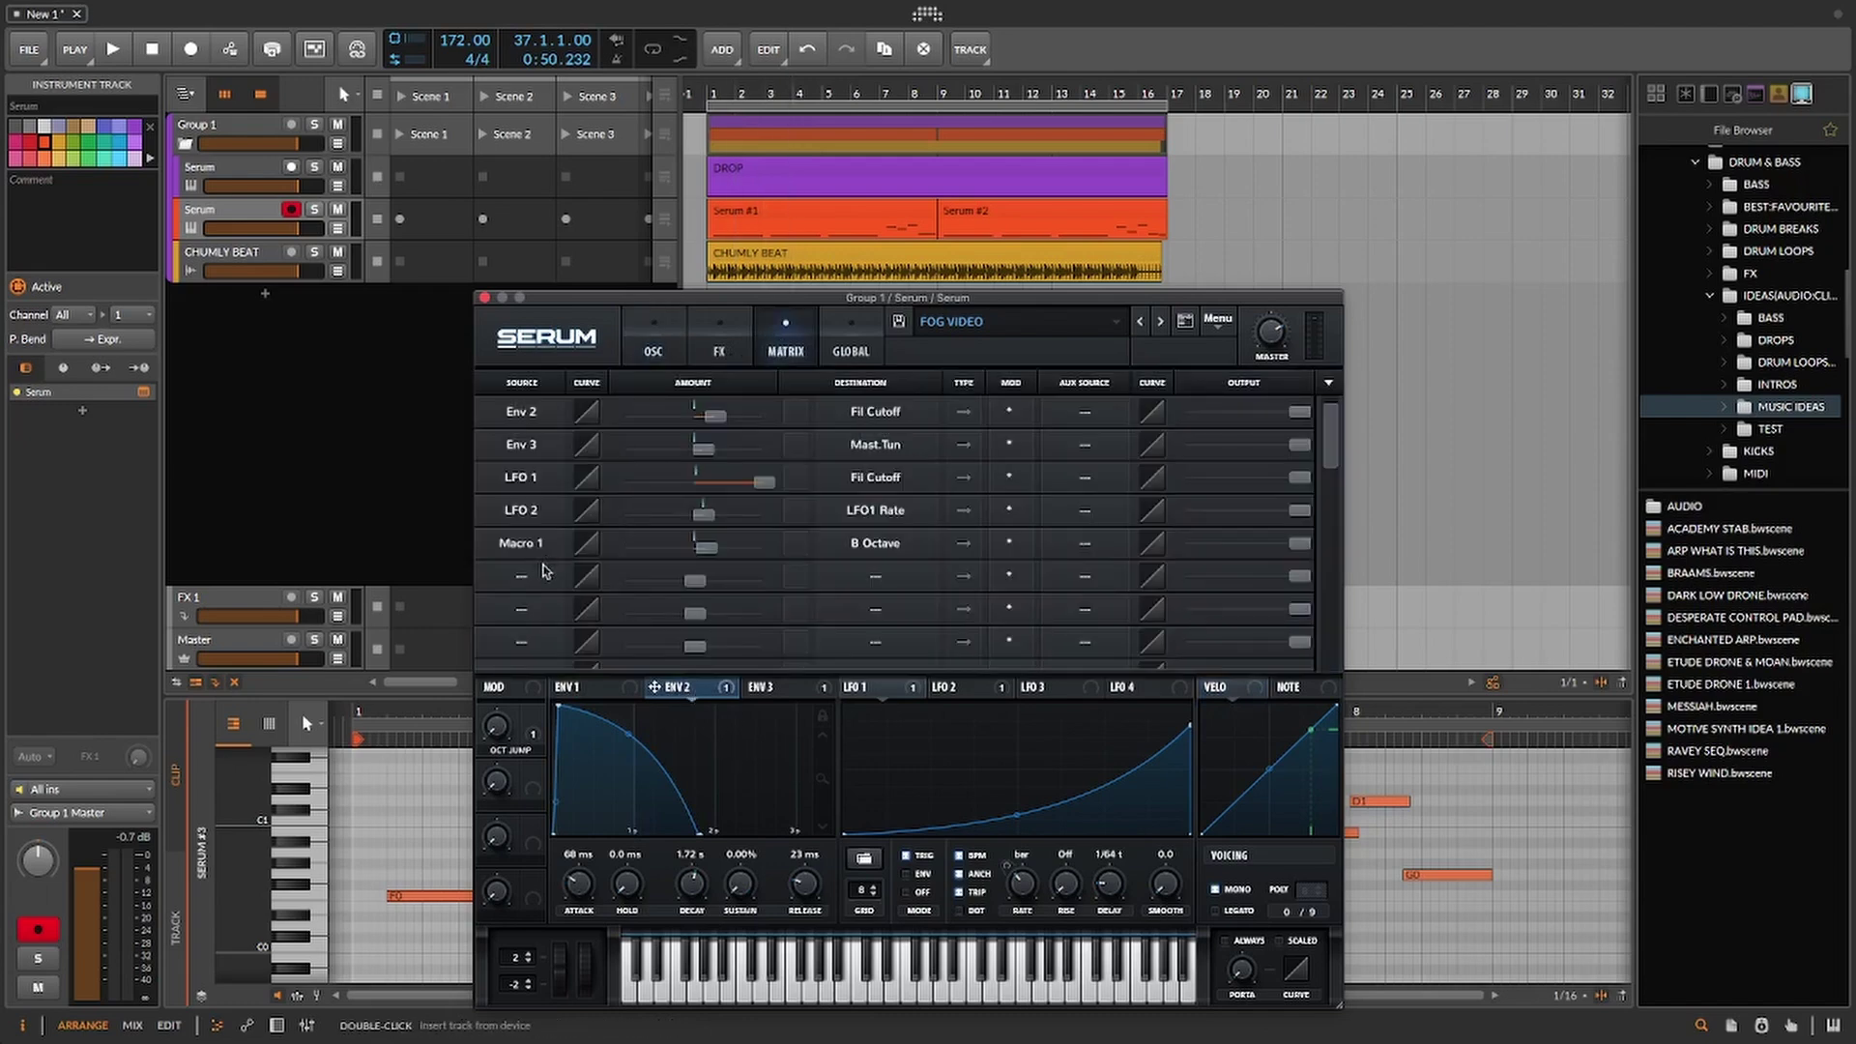
left_click(521, 577)
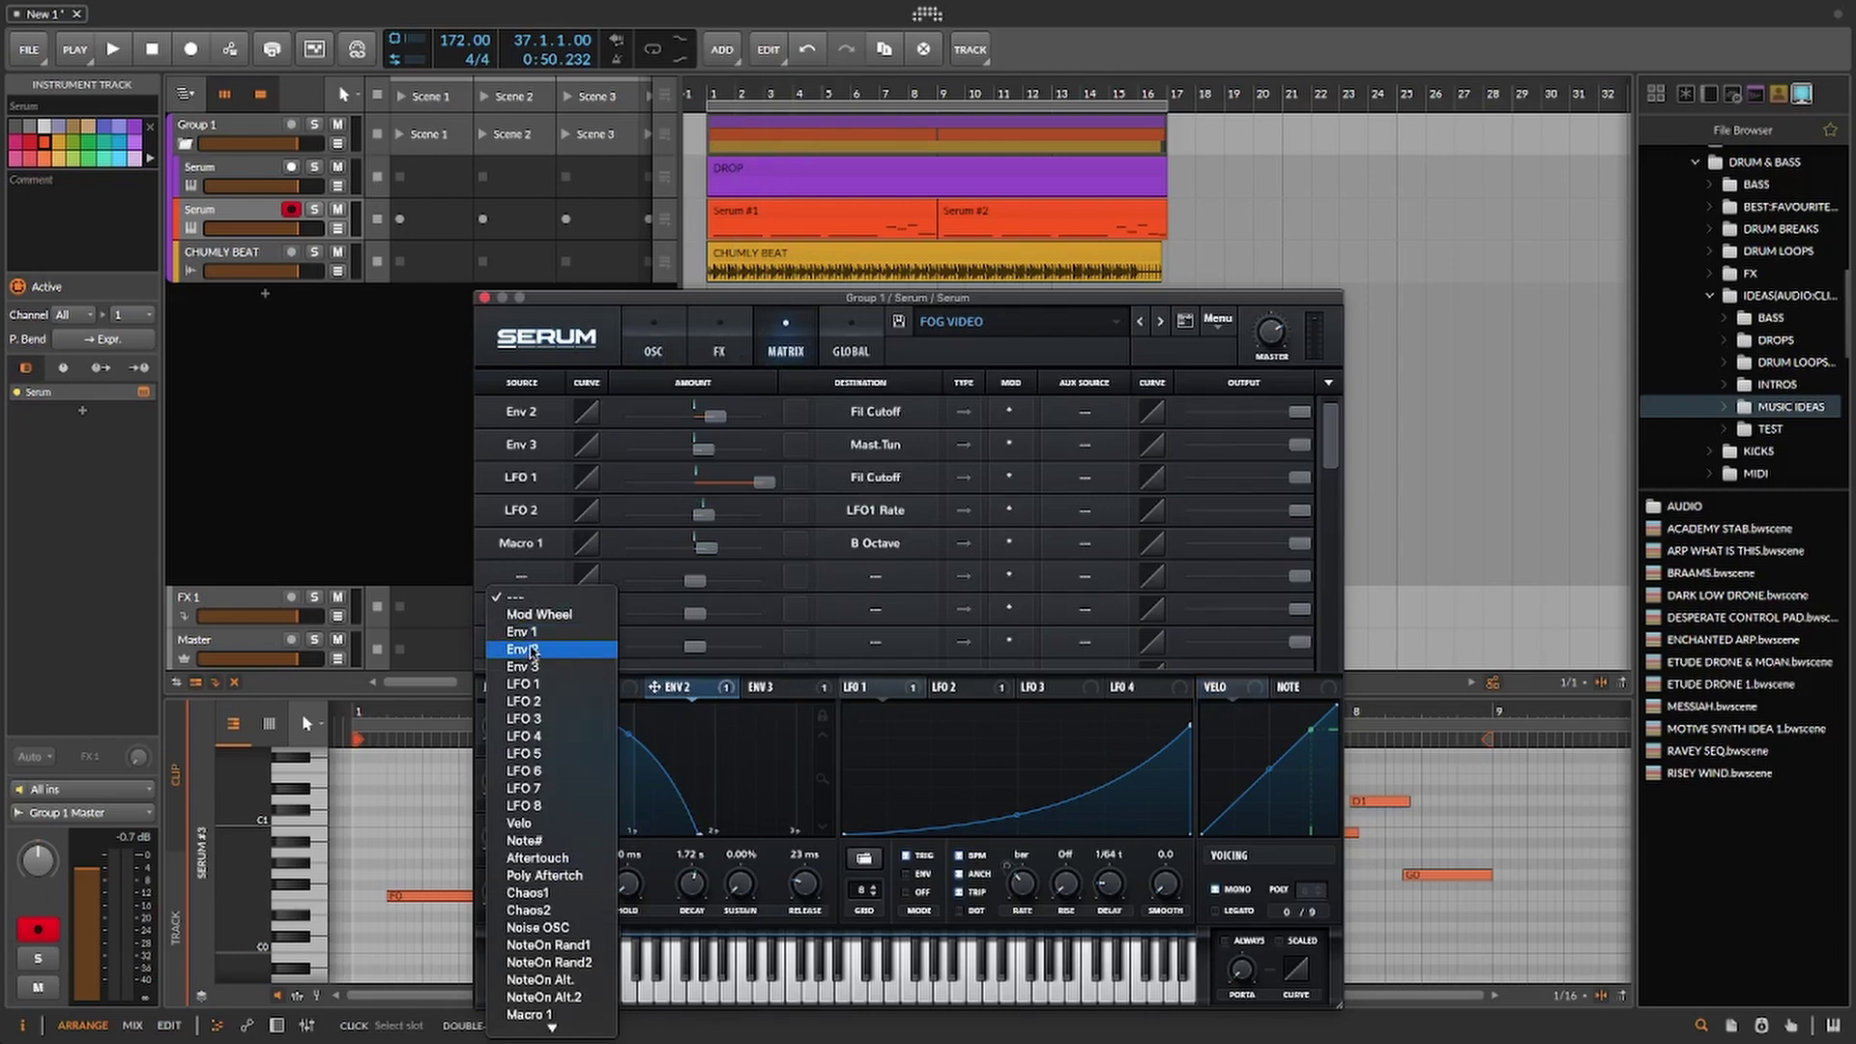
left_click(558, 650)
left_click(877, 580)
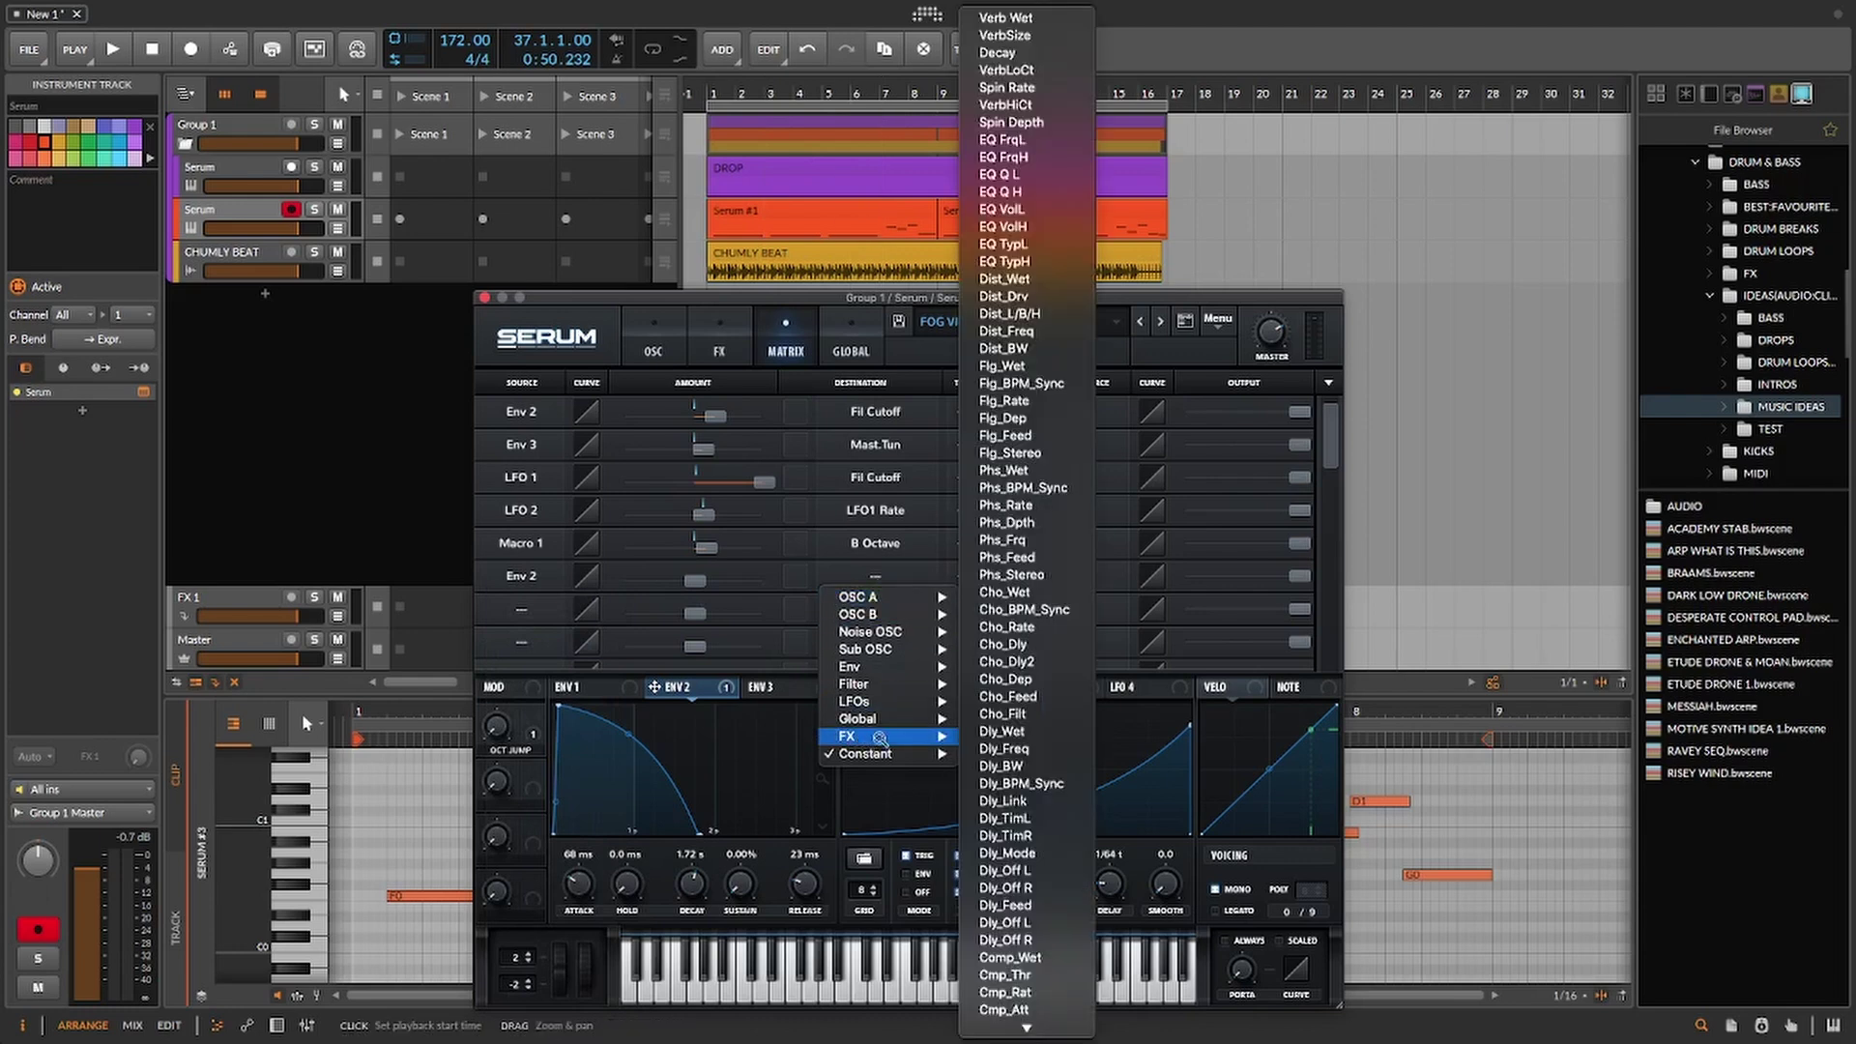
mouse_move(904, 720)
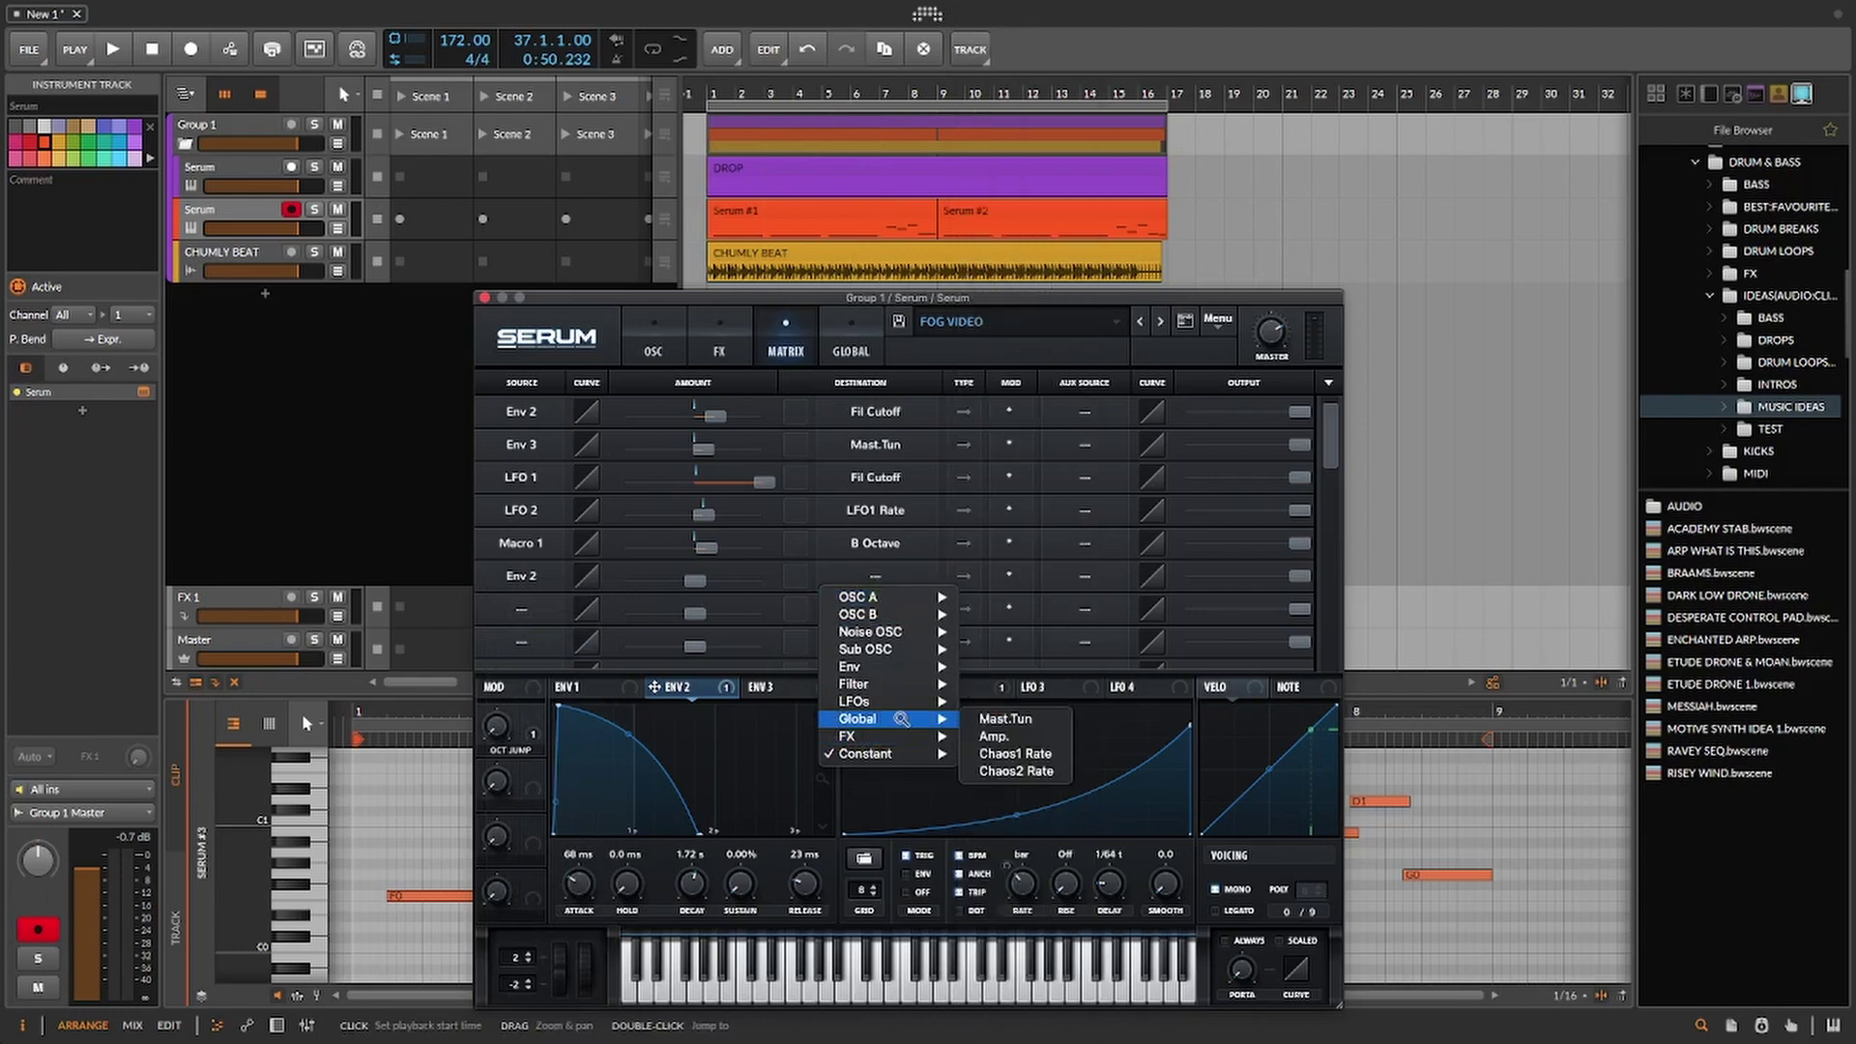
left_click(1006, 719)
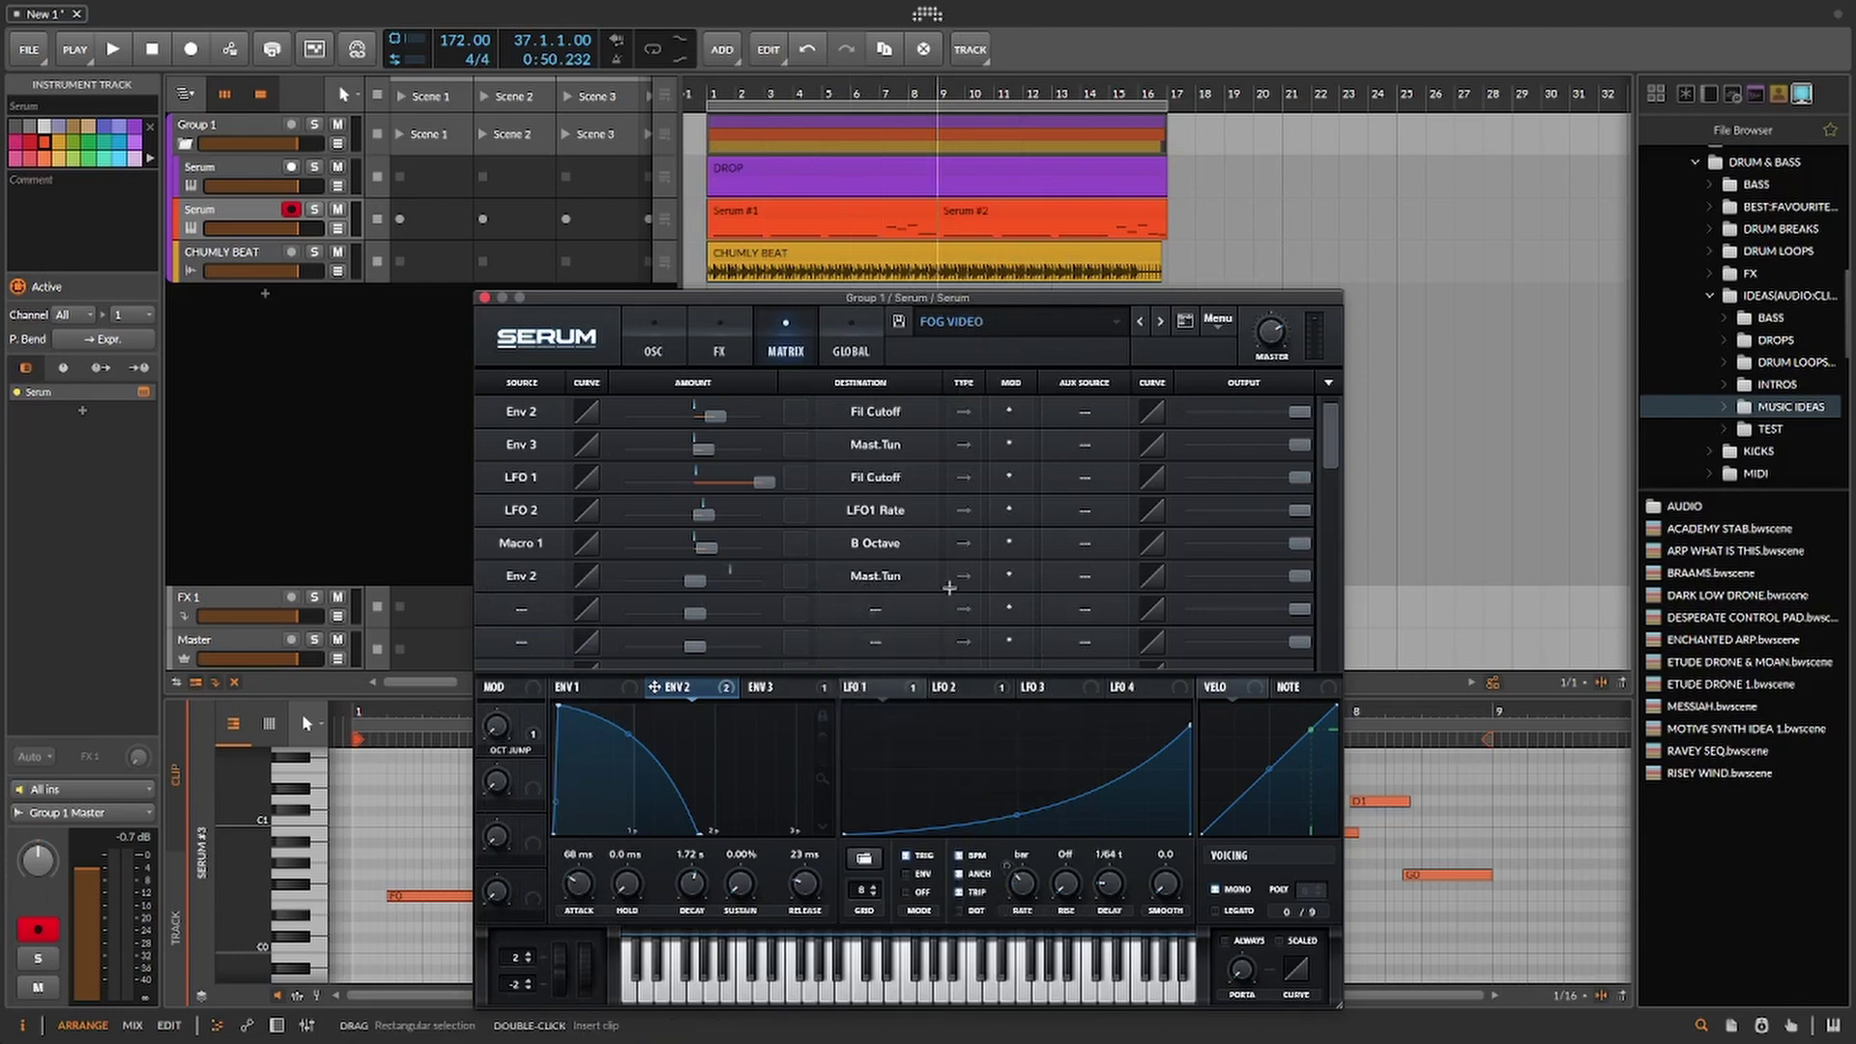
Step: Set the modulation amount of Env 2 on Mast.Tun to 1
right_click(697, 581)
left_click(696, 586)
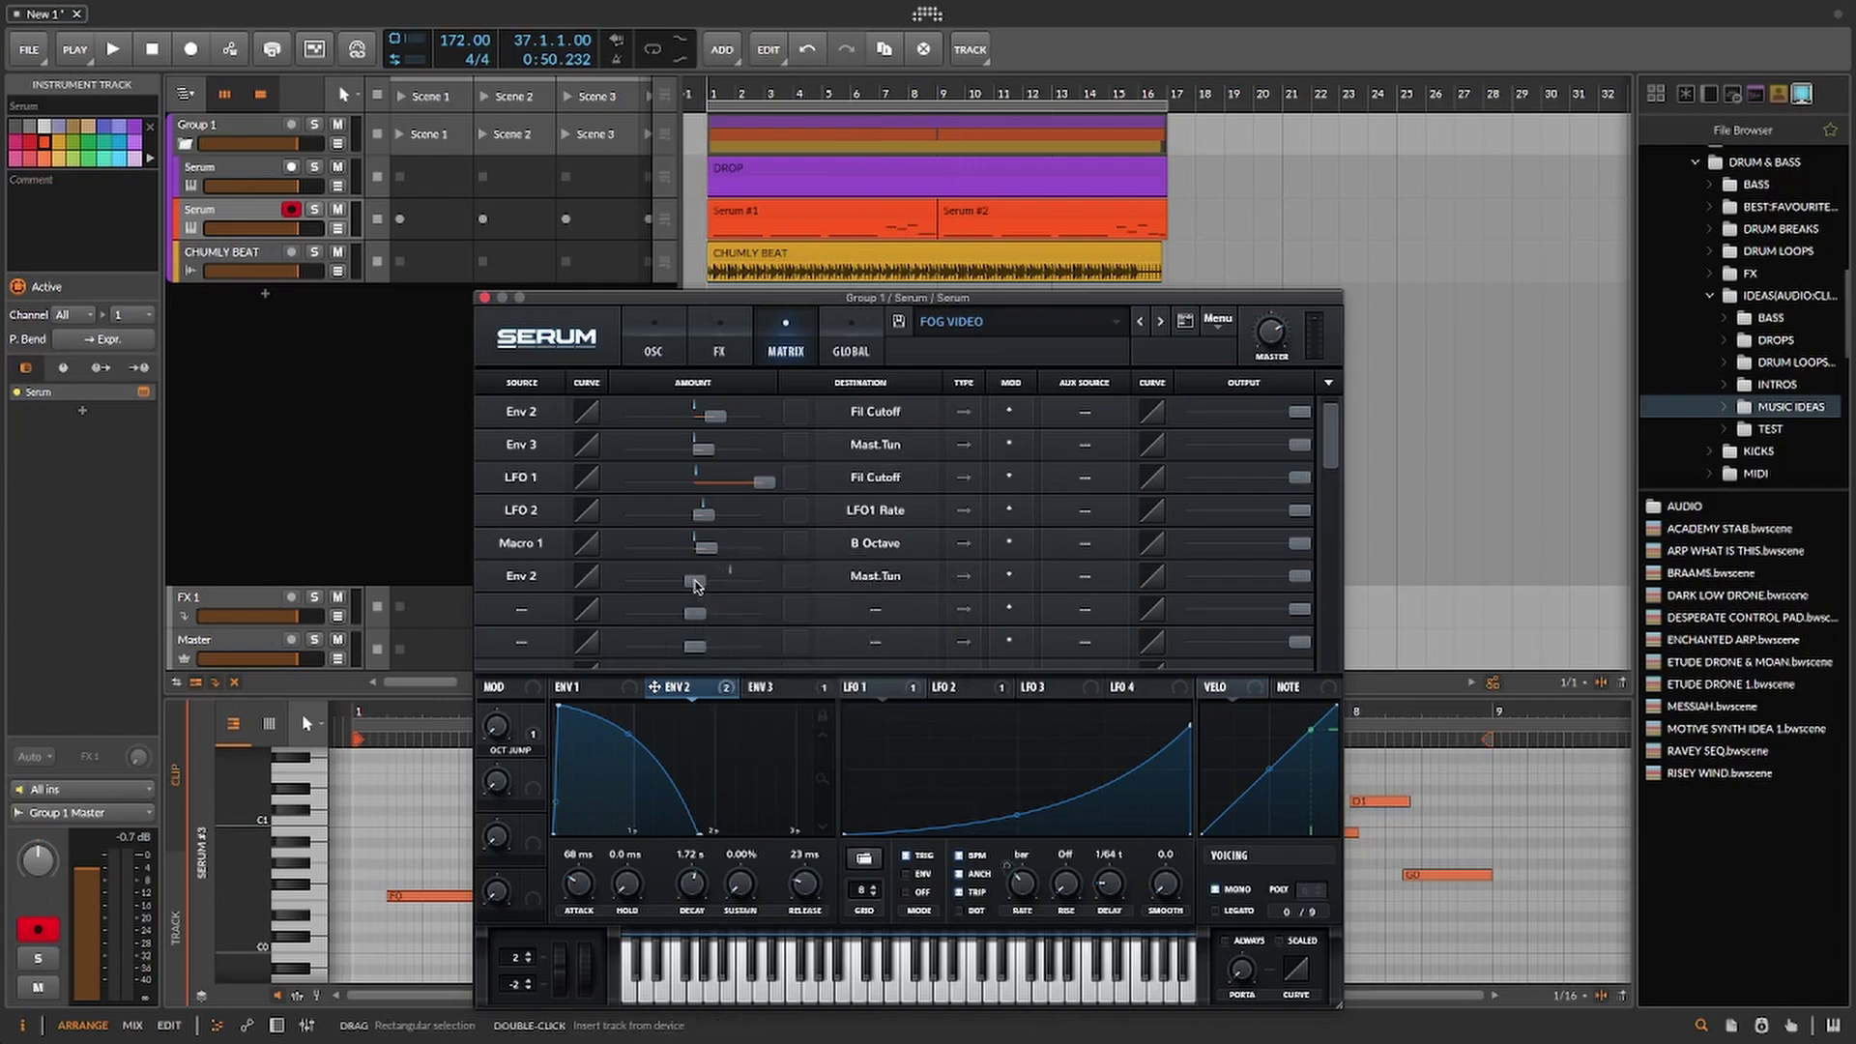
double_click(696, 586)
type("1")
key("Return")
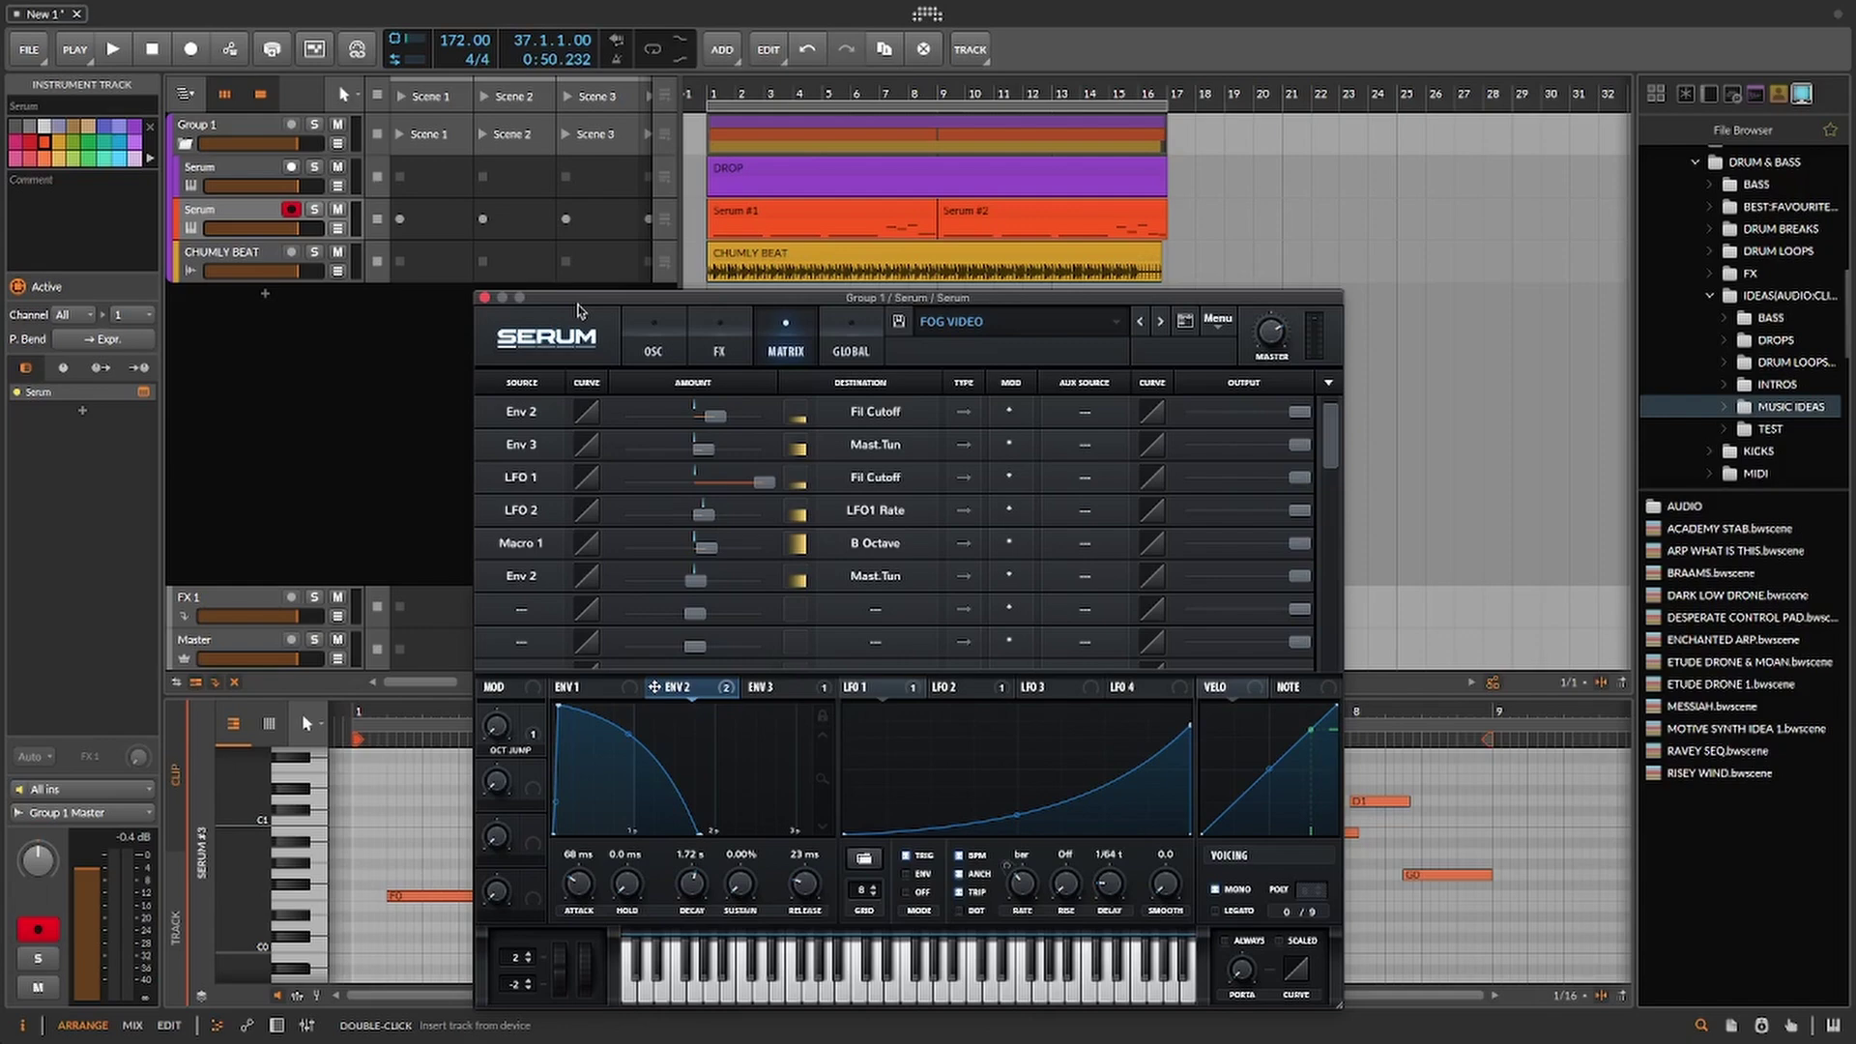
Step: Play the full arrangement from bar 1 to hear the finished bass with the beat
left_click_drag(648, 302, 619, 317)
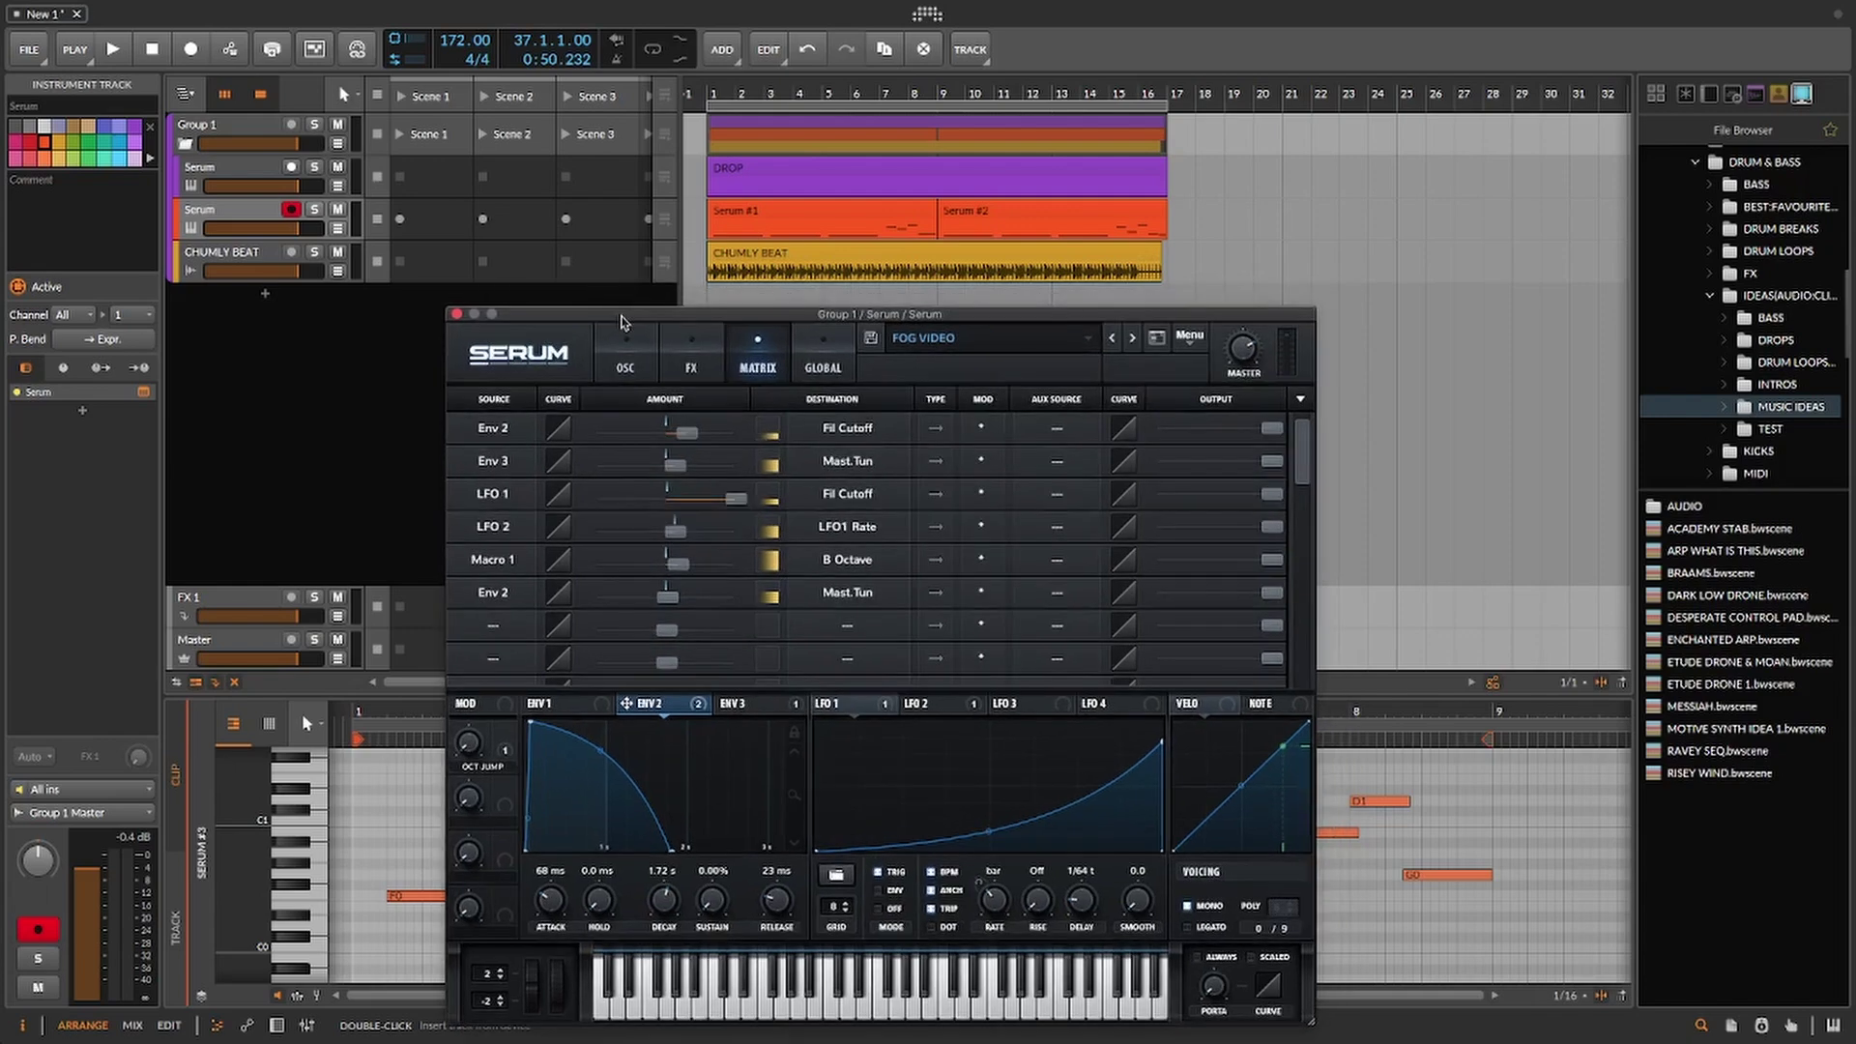
left_click(711, 85)
key("space")
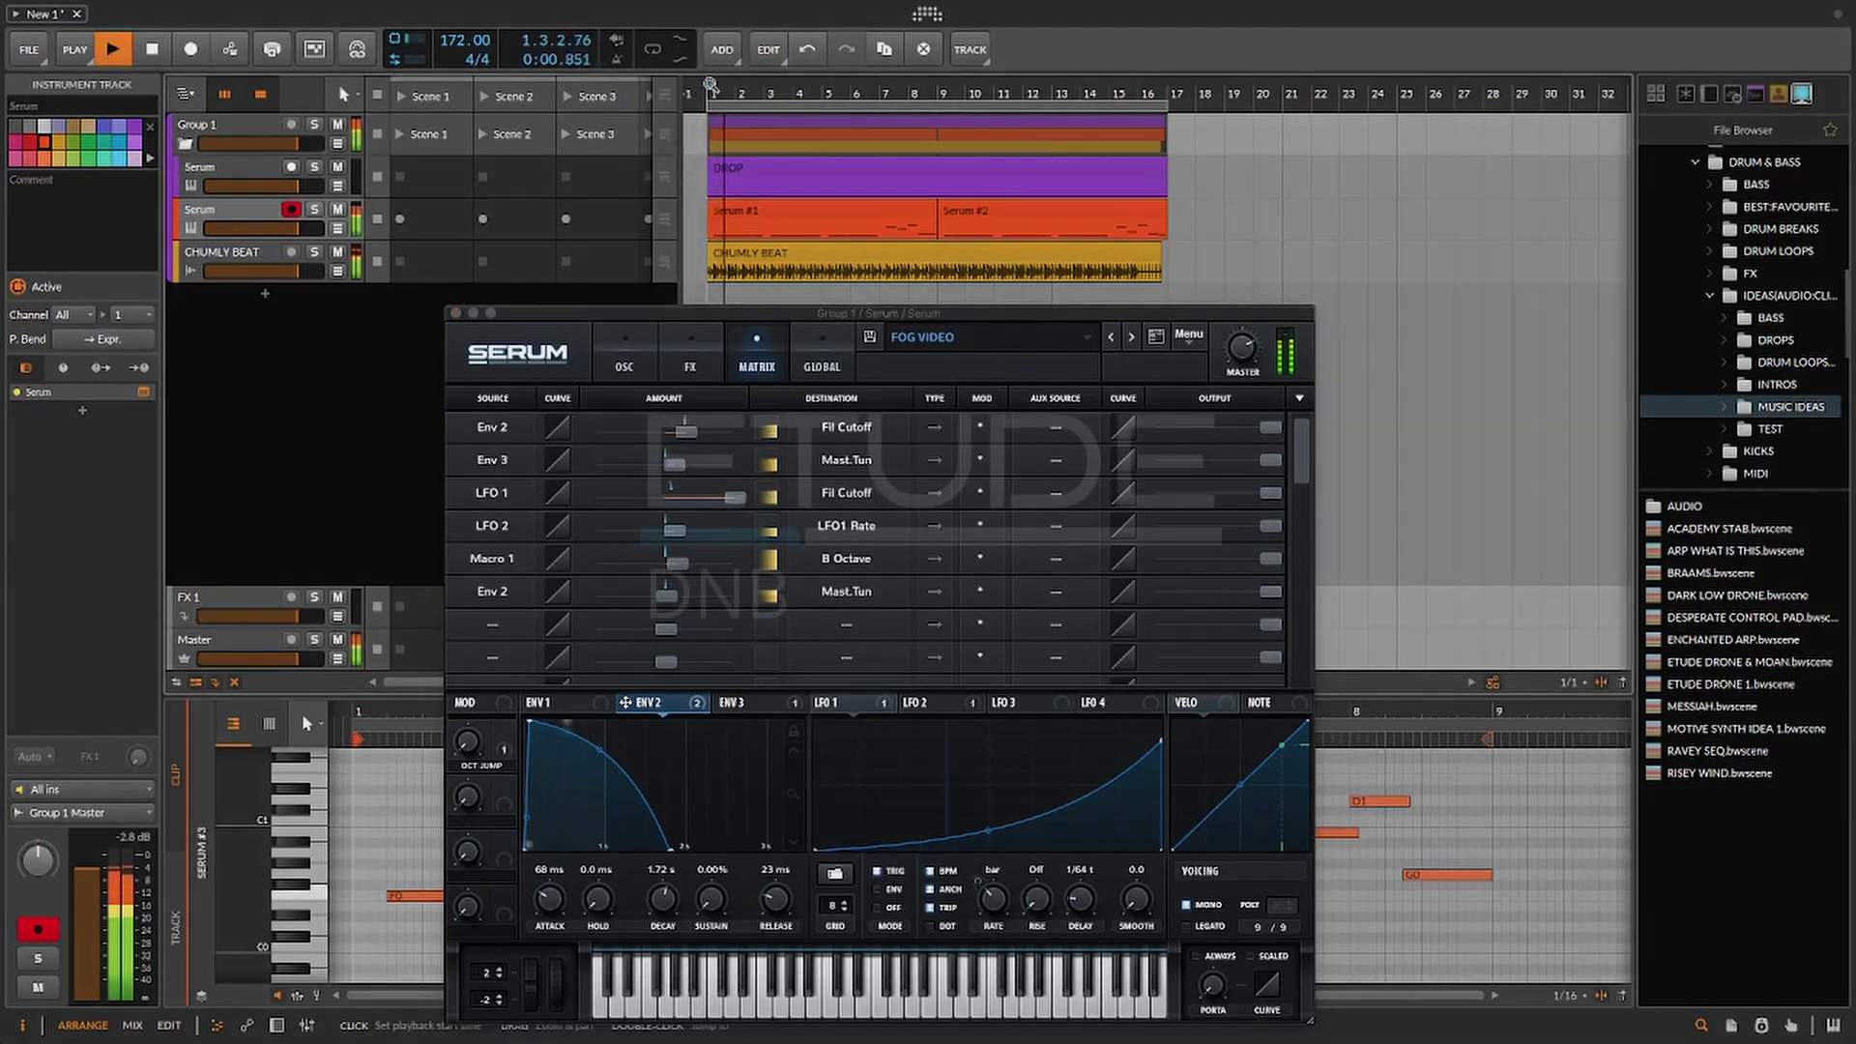